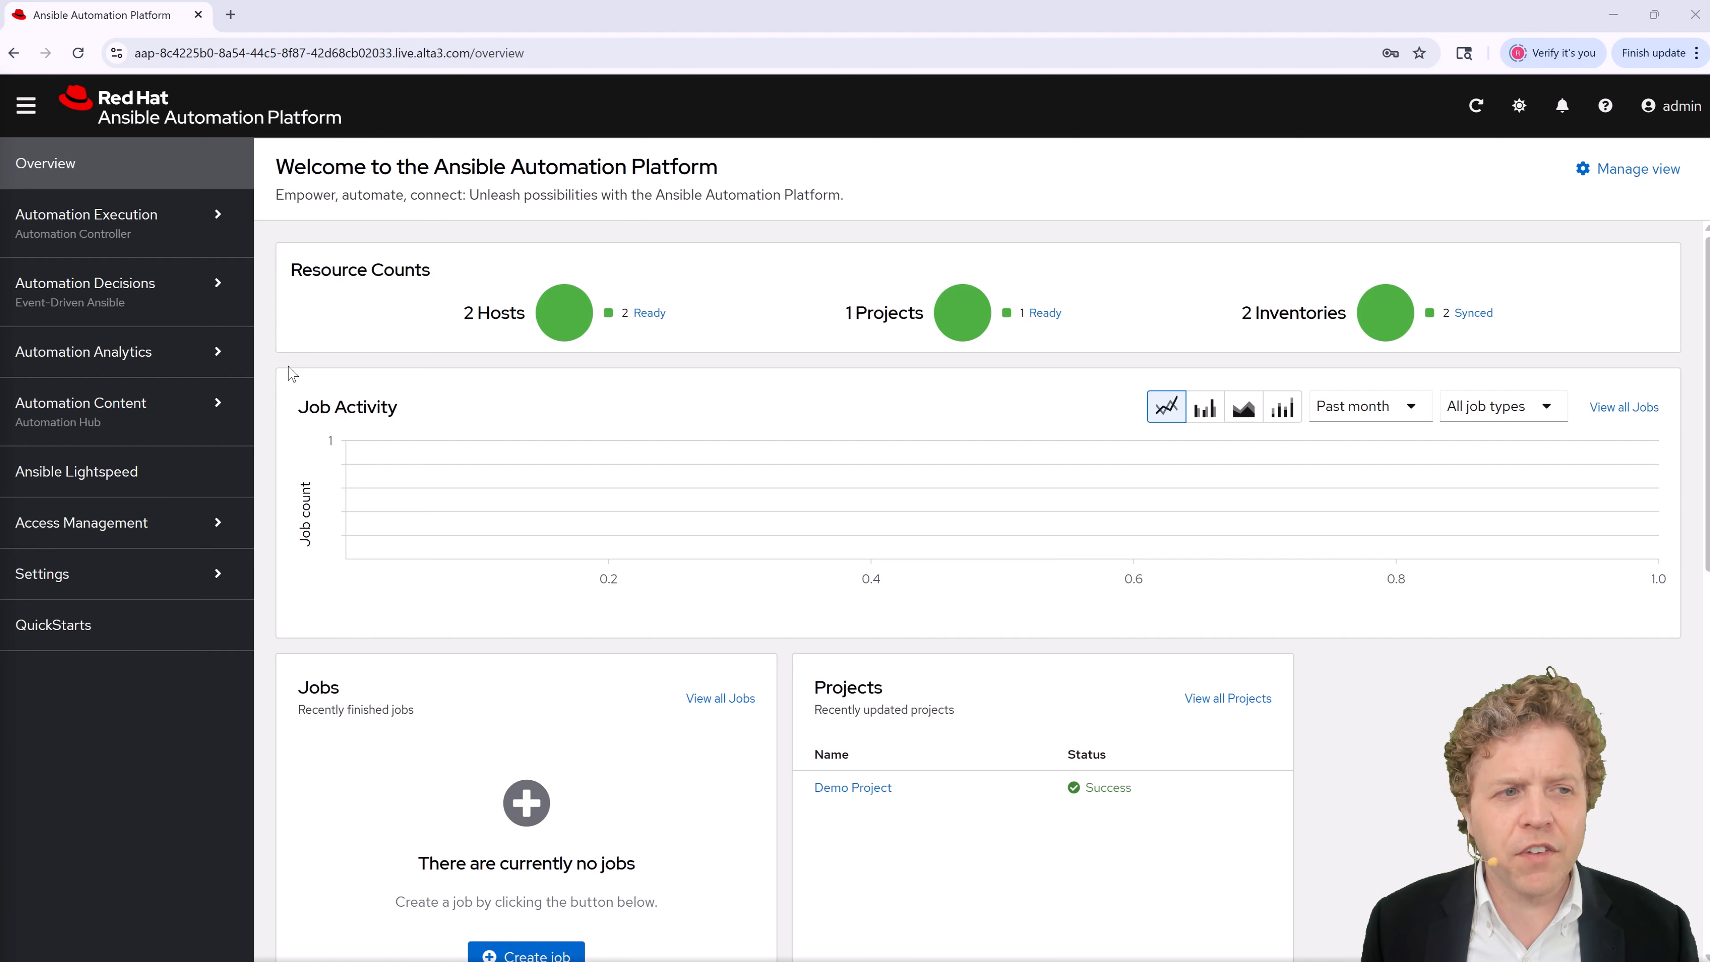
# Step: Expand Automation Execution in the sidebar to list its Jobs, Templates, Projects and Infrastructure pages
pyautogui.click(227, 235)
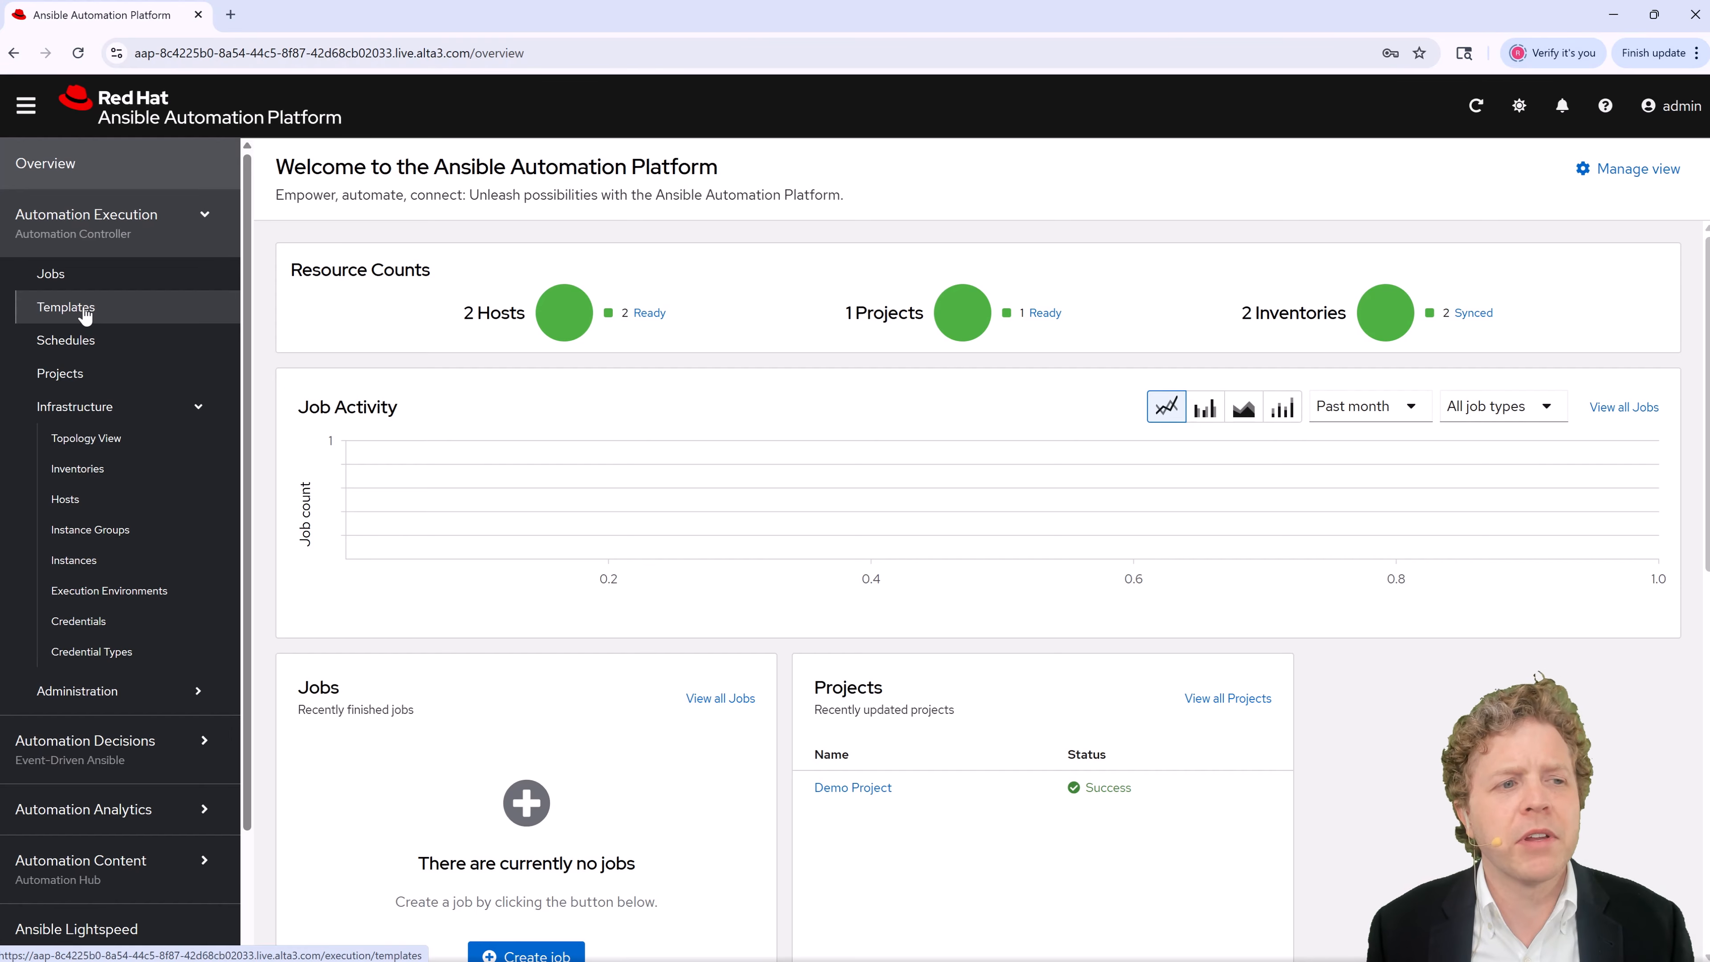
# Step: Browse the Jobs, Templates and Schedules pages, ending on the Projects list
pyautogui.click(87, 279)
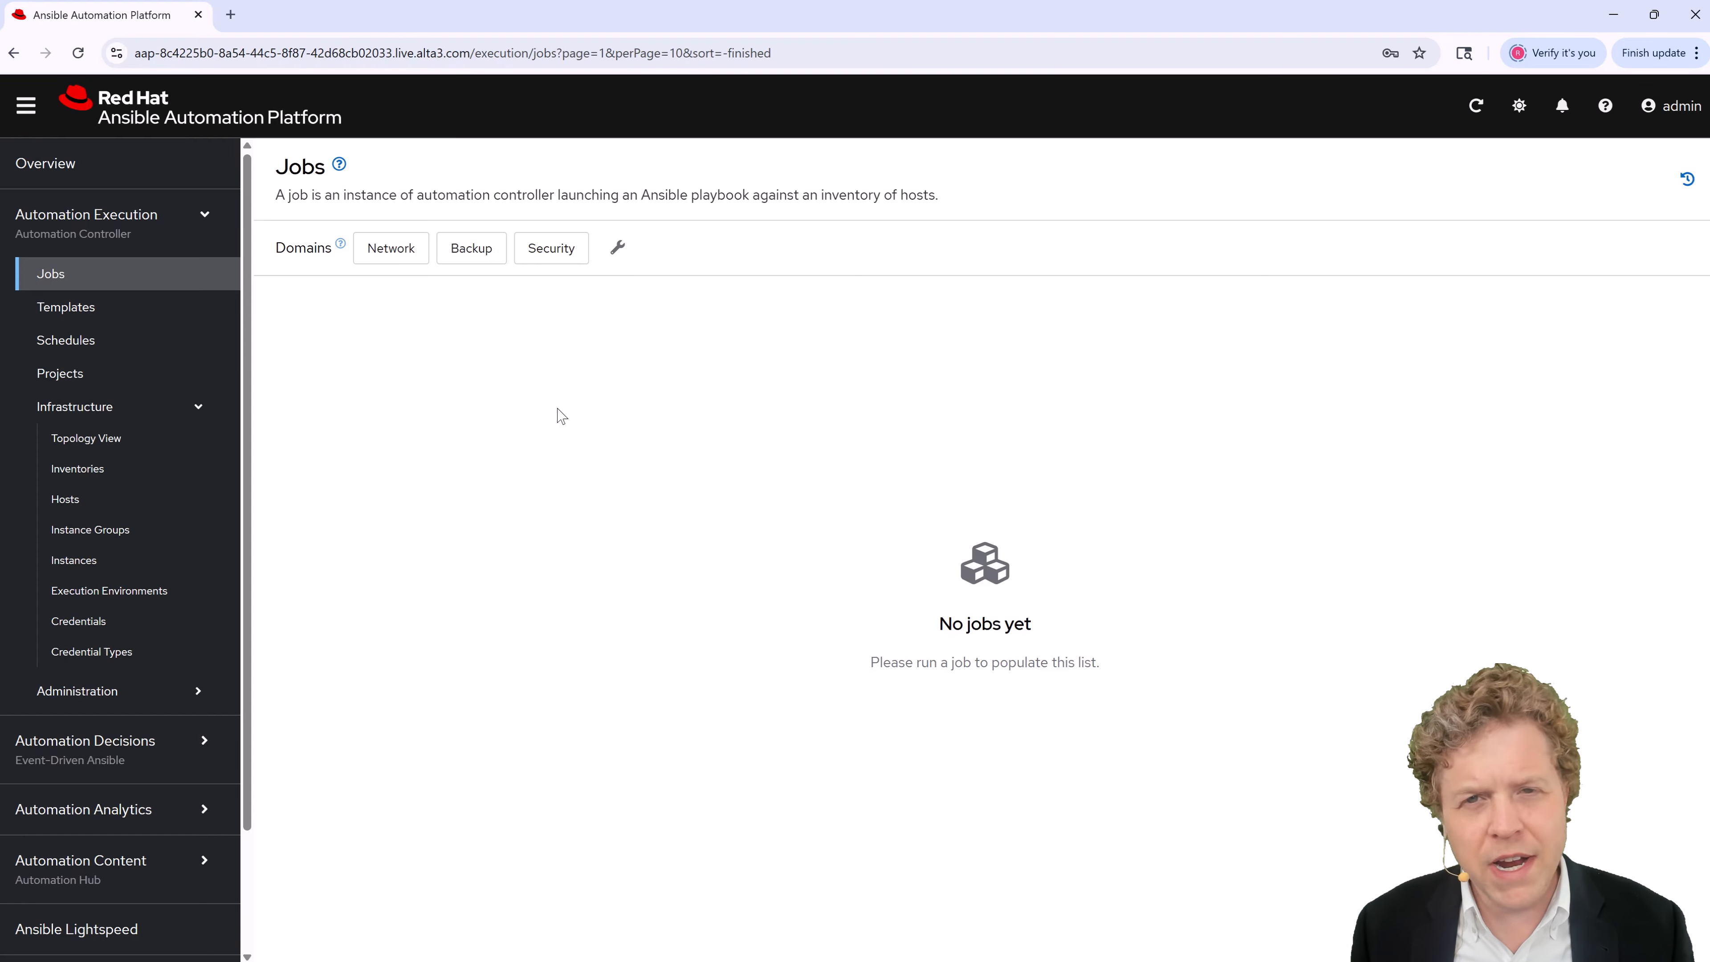
pyautogui.click(125, 305)
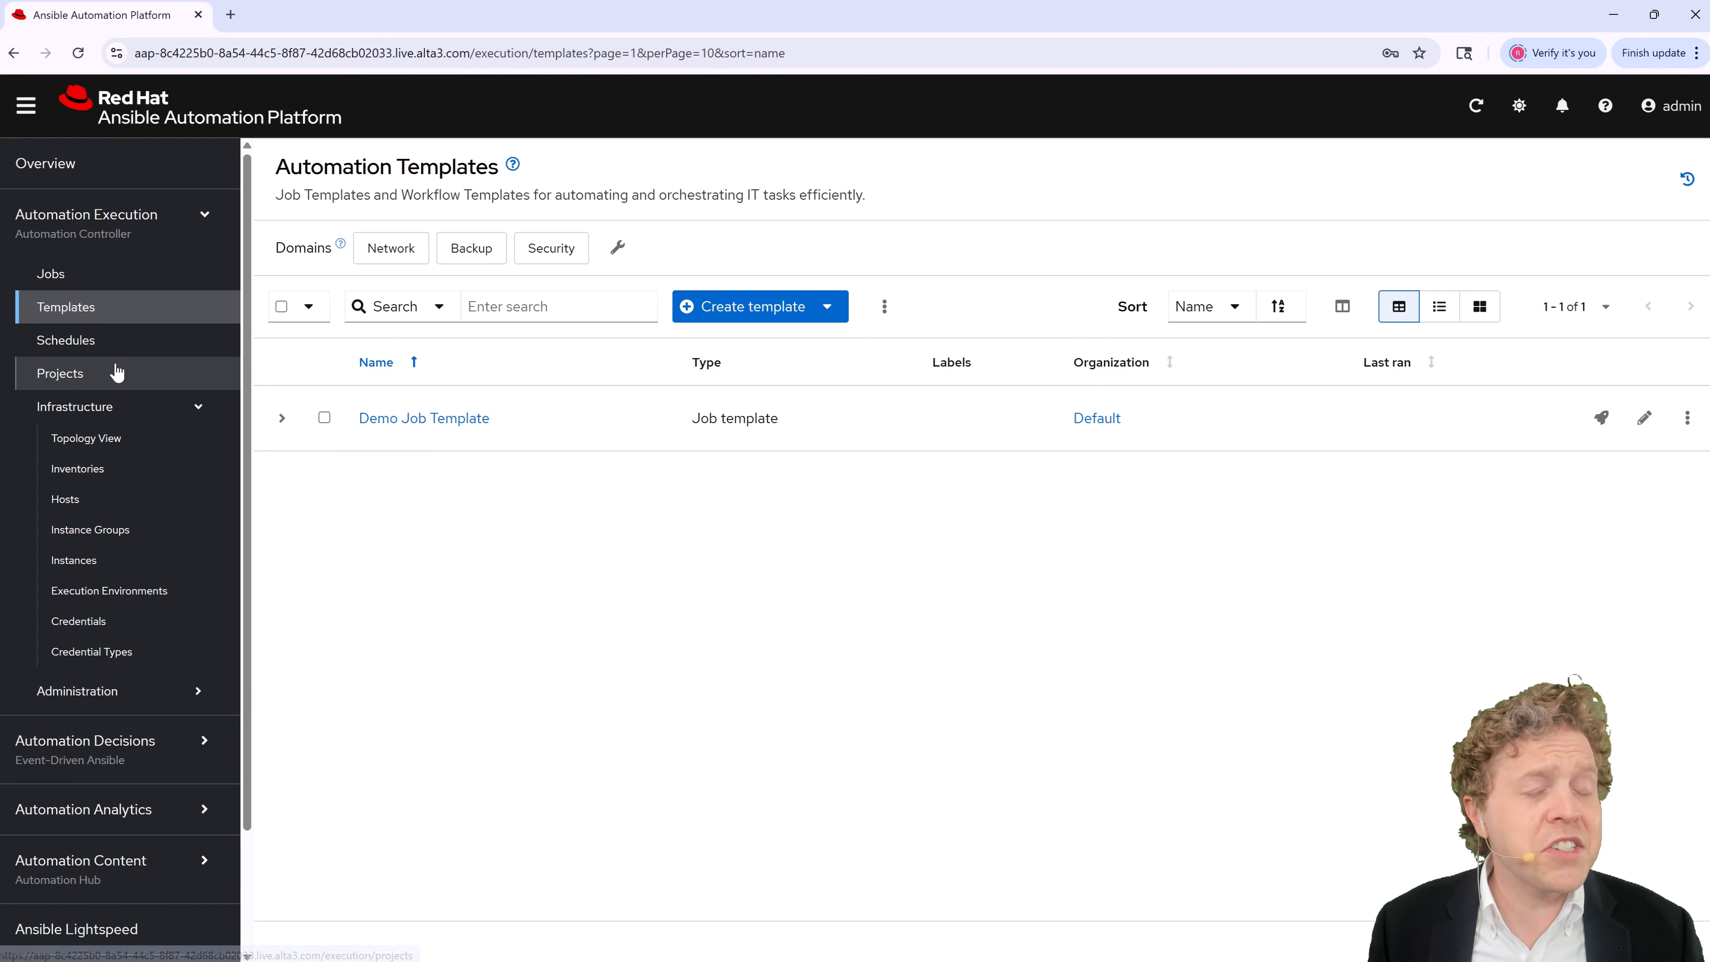
pyautogui.click(140, 356)
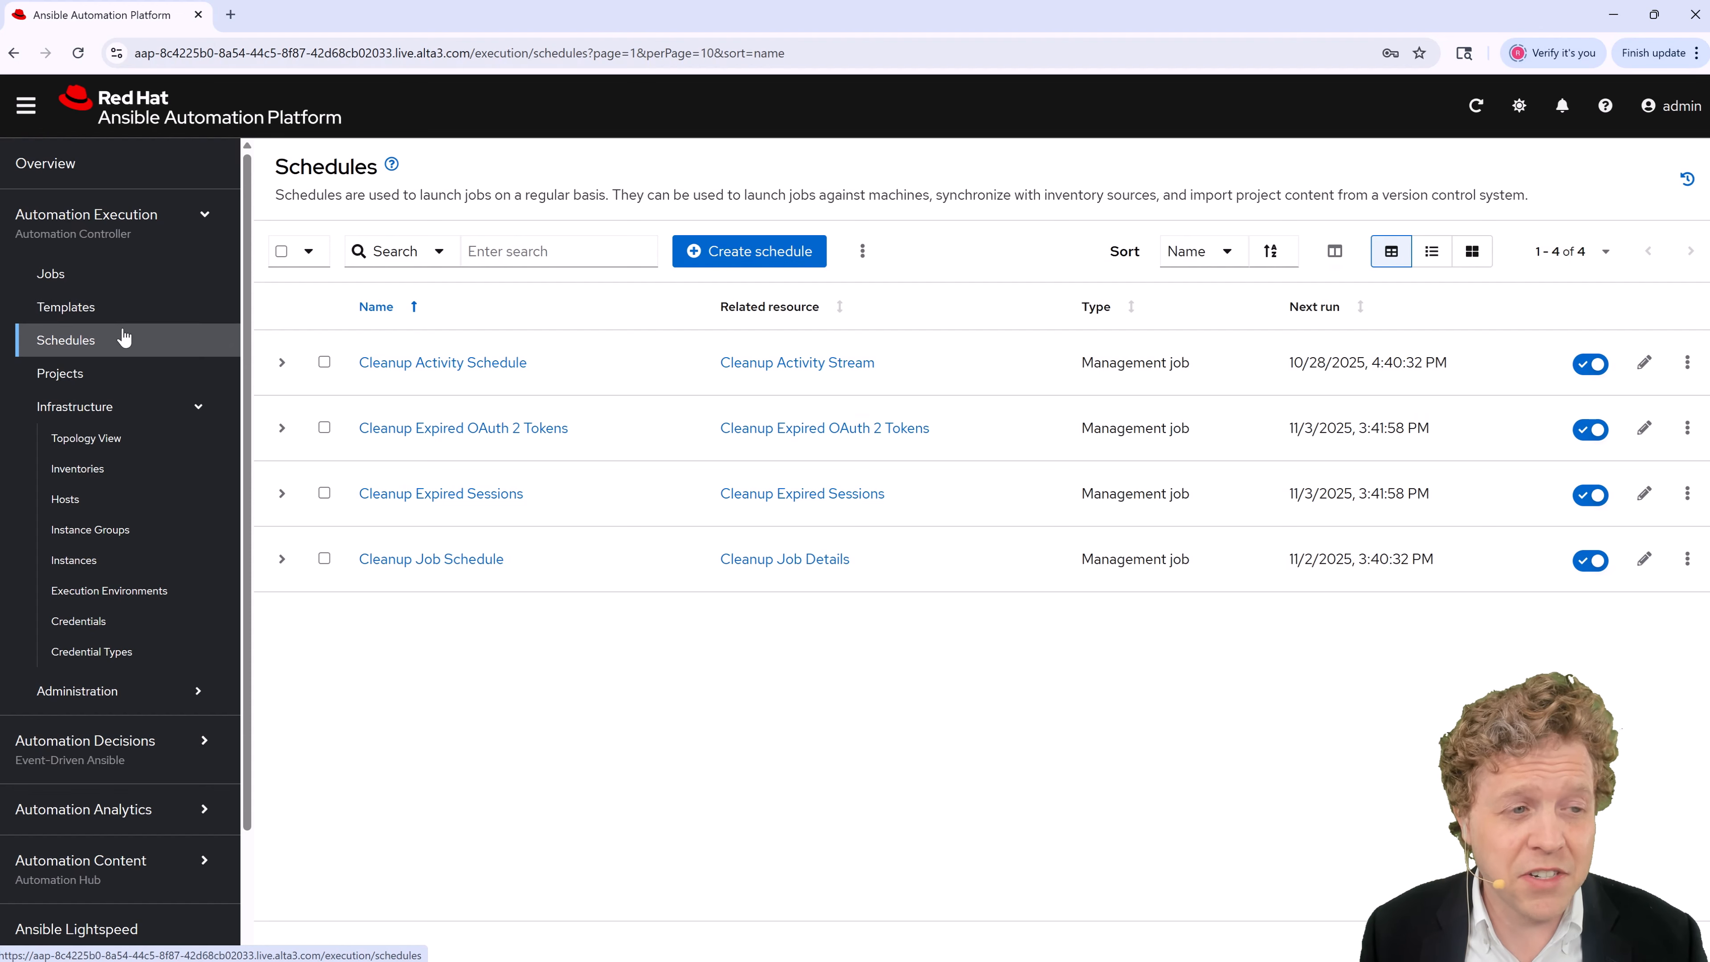
pyautogui.click(110, 377)
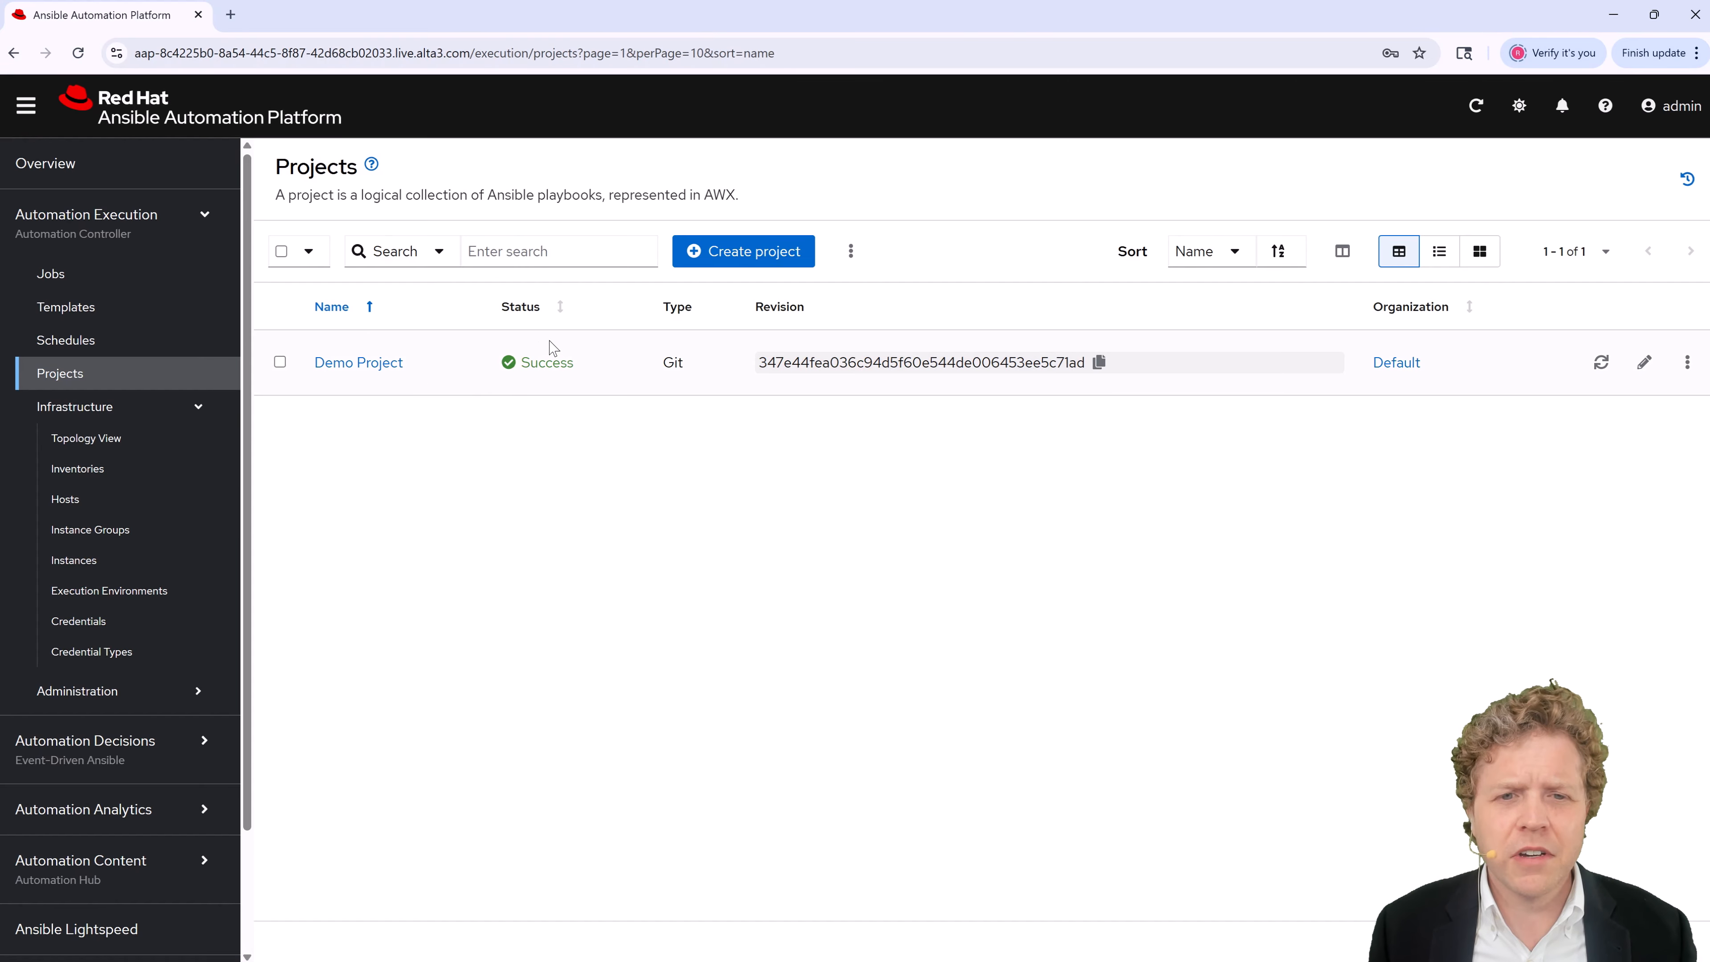
# Step: Start a new project named with the pasted acmebank-ansible repository path
pyautogui.click(792, 252)
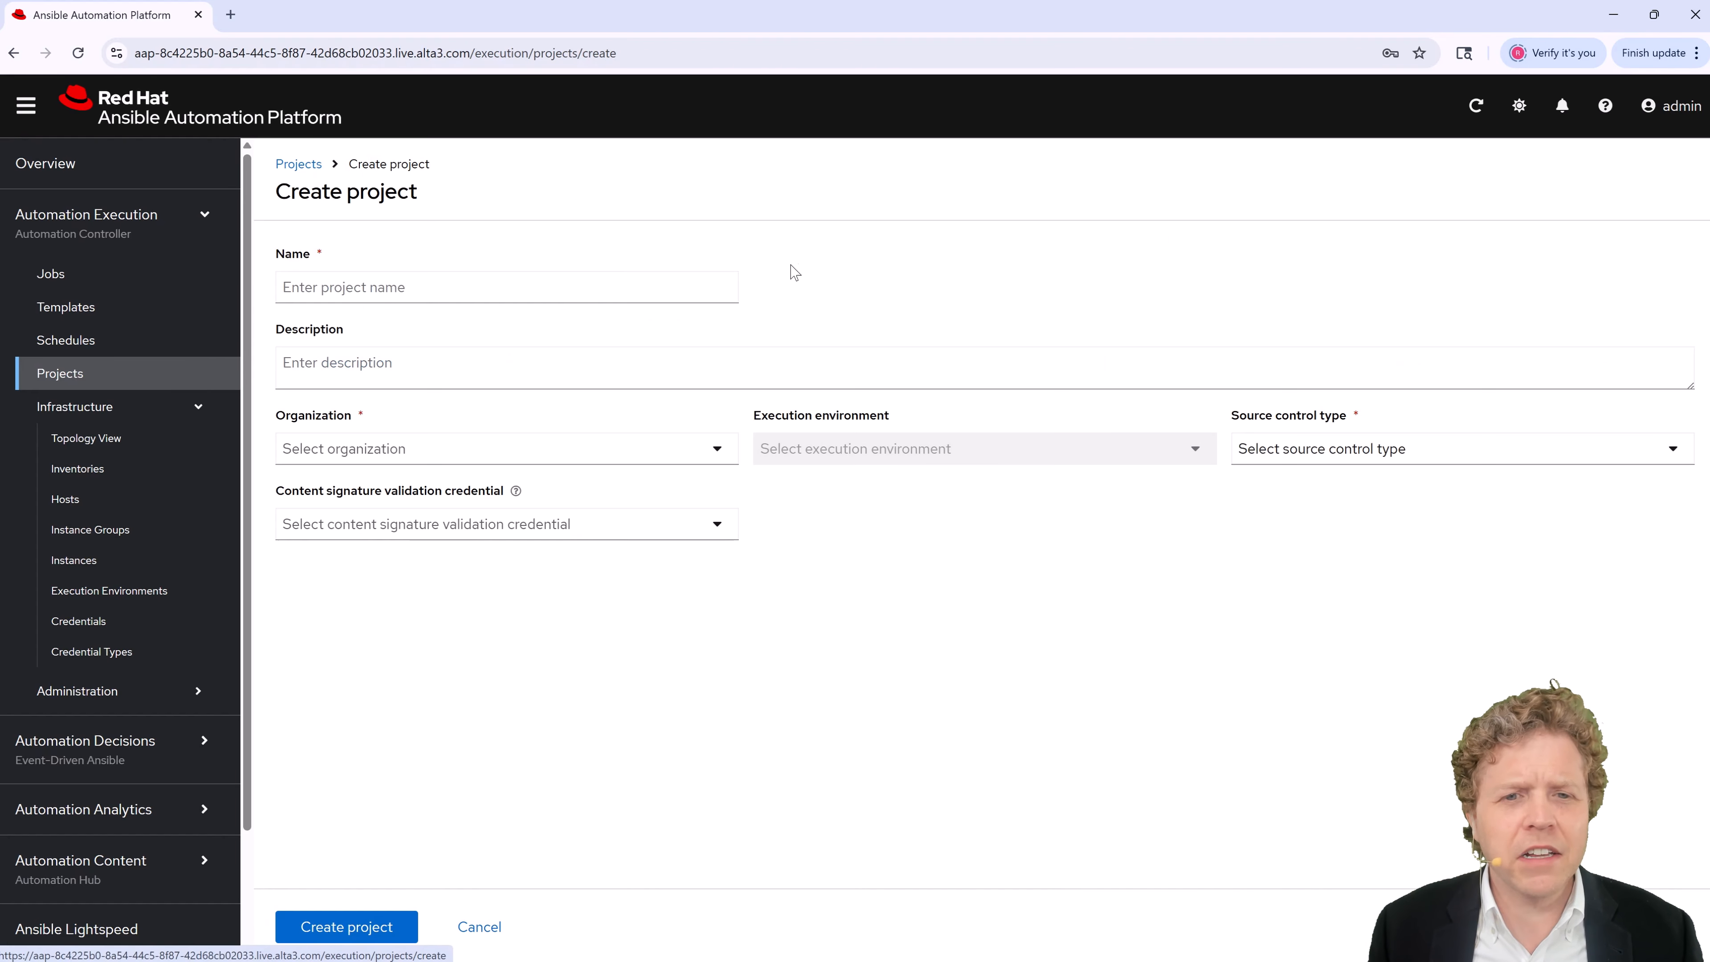
pyautogui.click(403, 289)
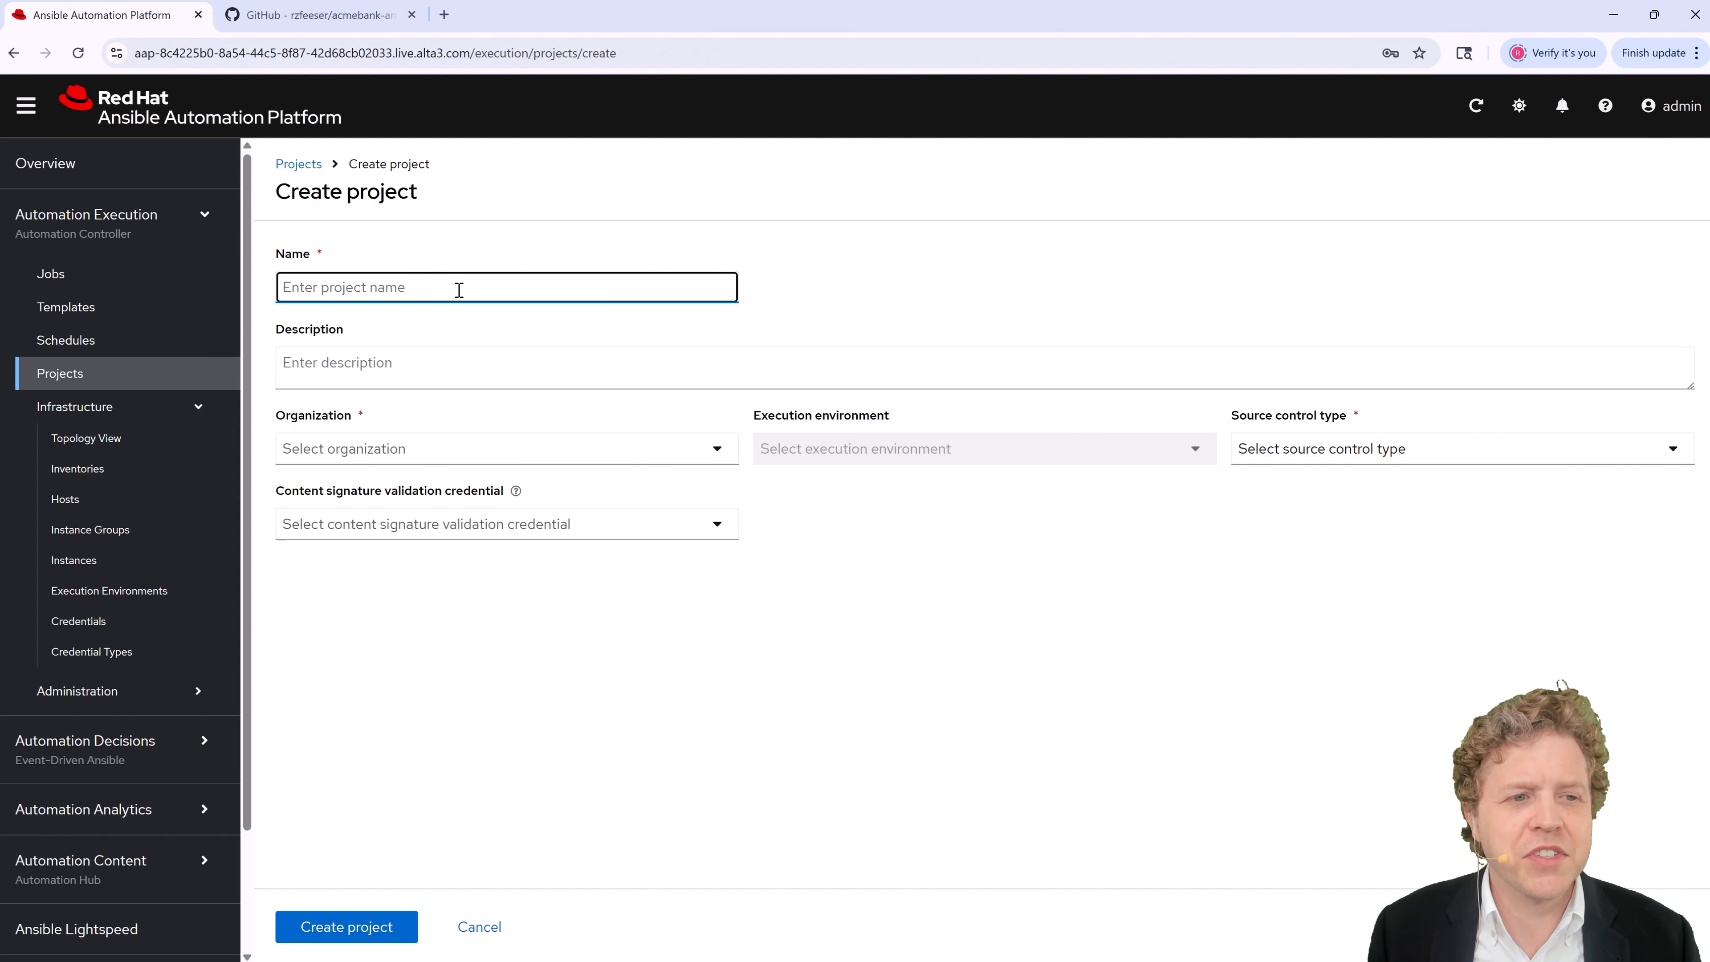
pyautogui.write('rzfeeser/acmebank-ansible')
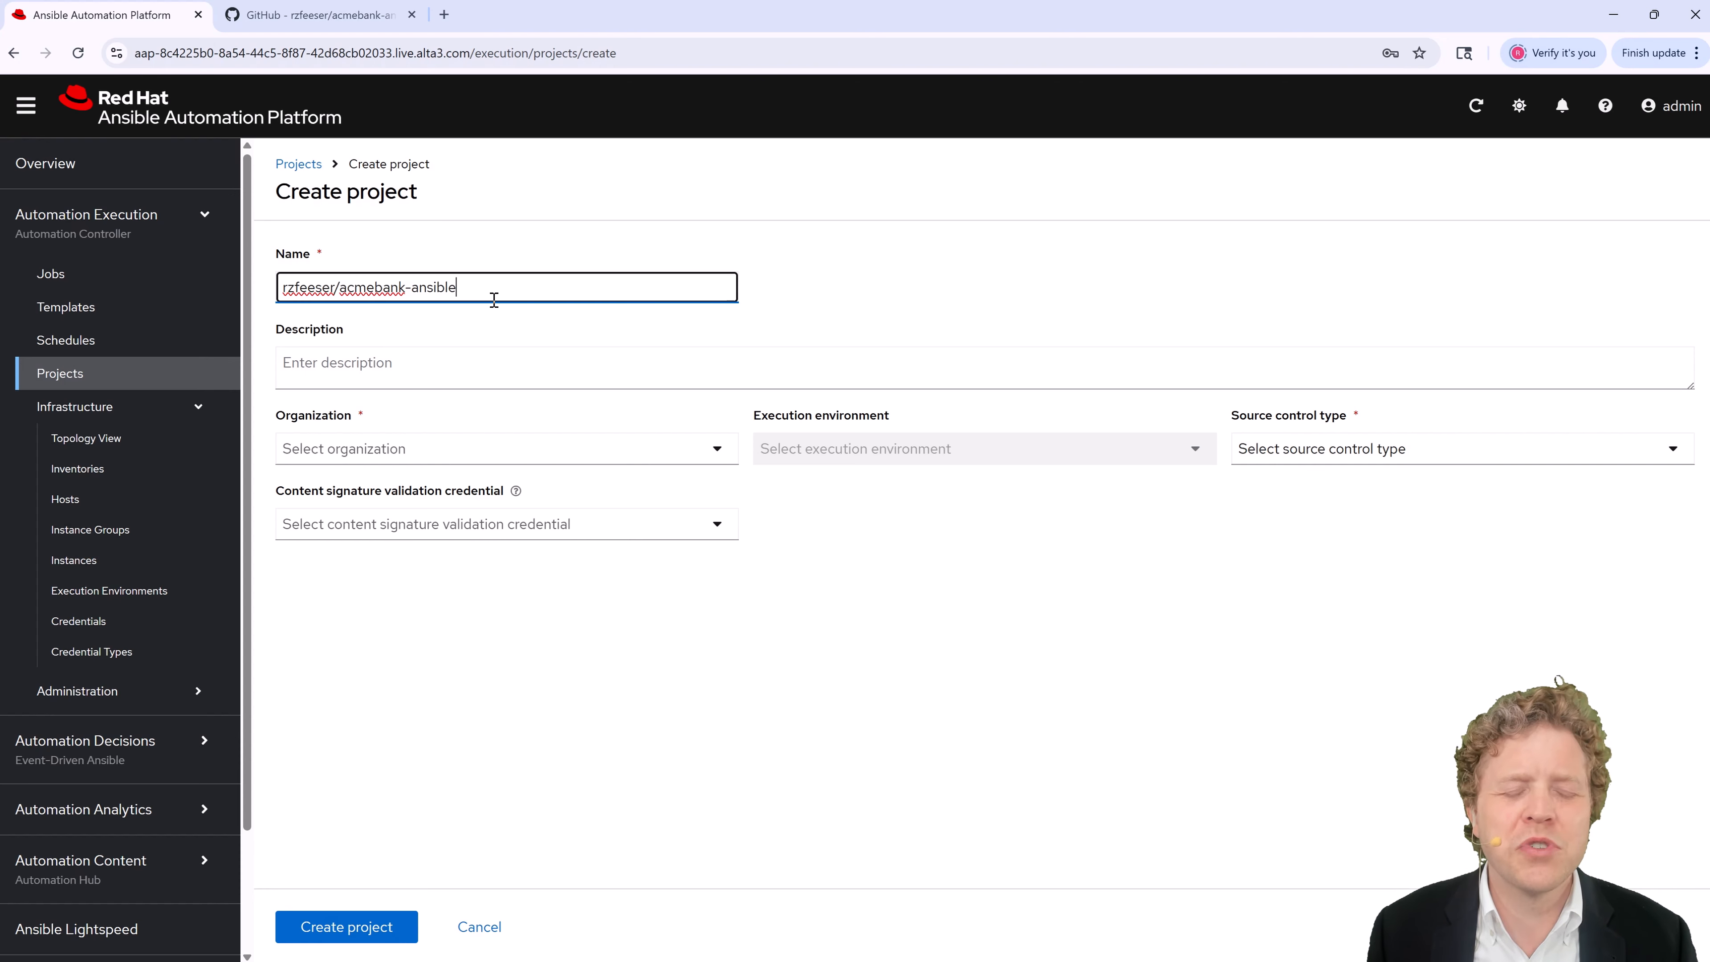
# Step: Describe the project as syncing from github.com/ with the repository path
pyautogui.click(449, 367)
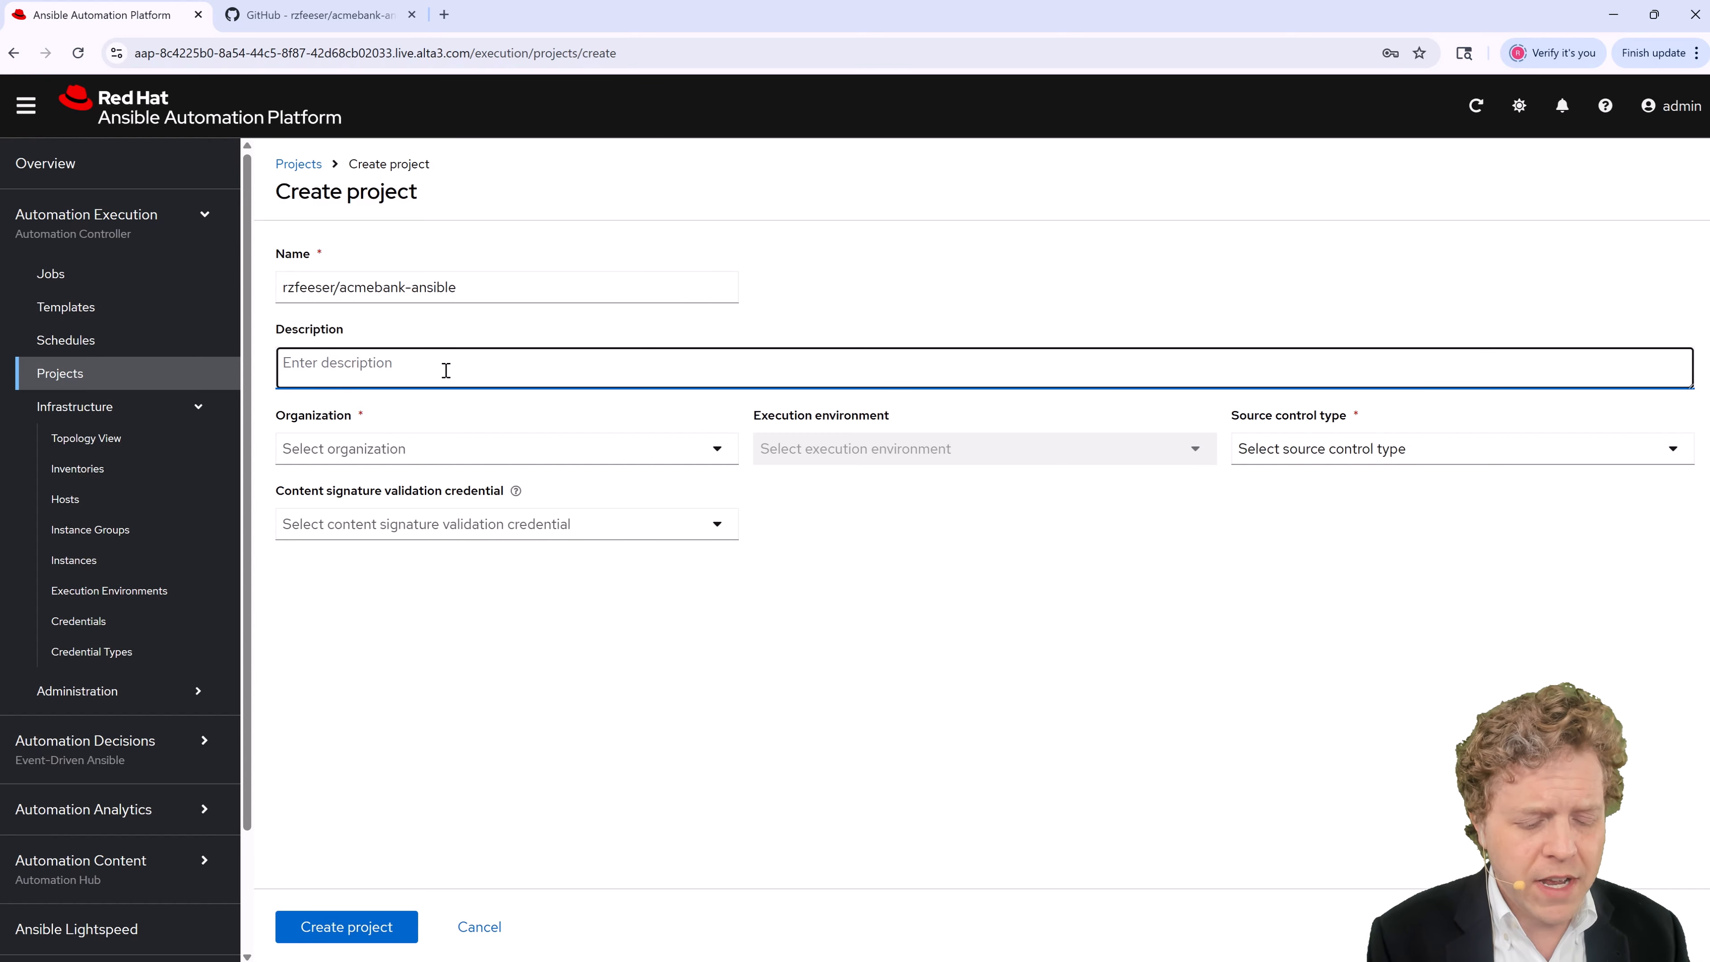
pyautogui.write('sync fr')
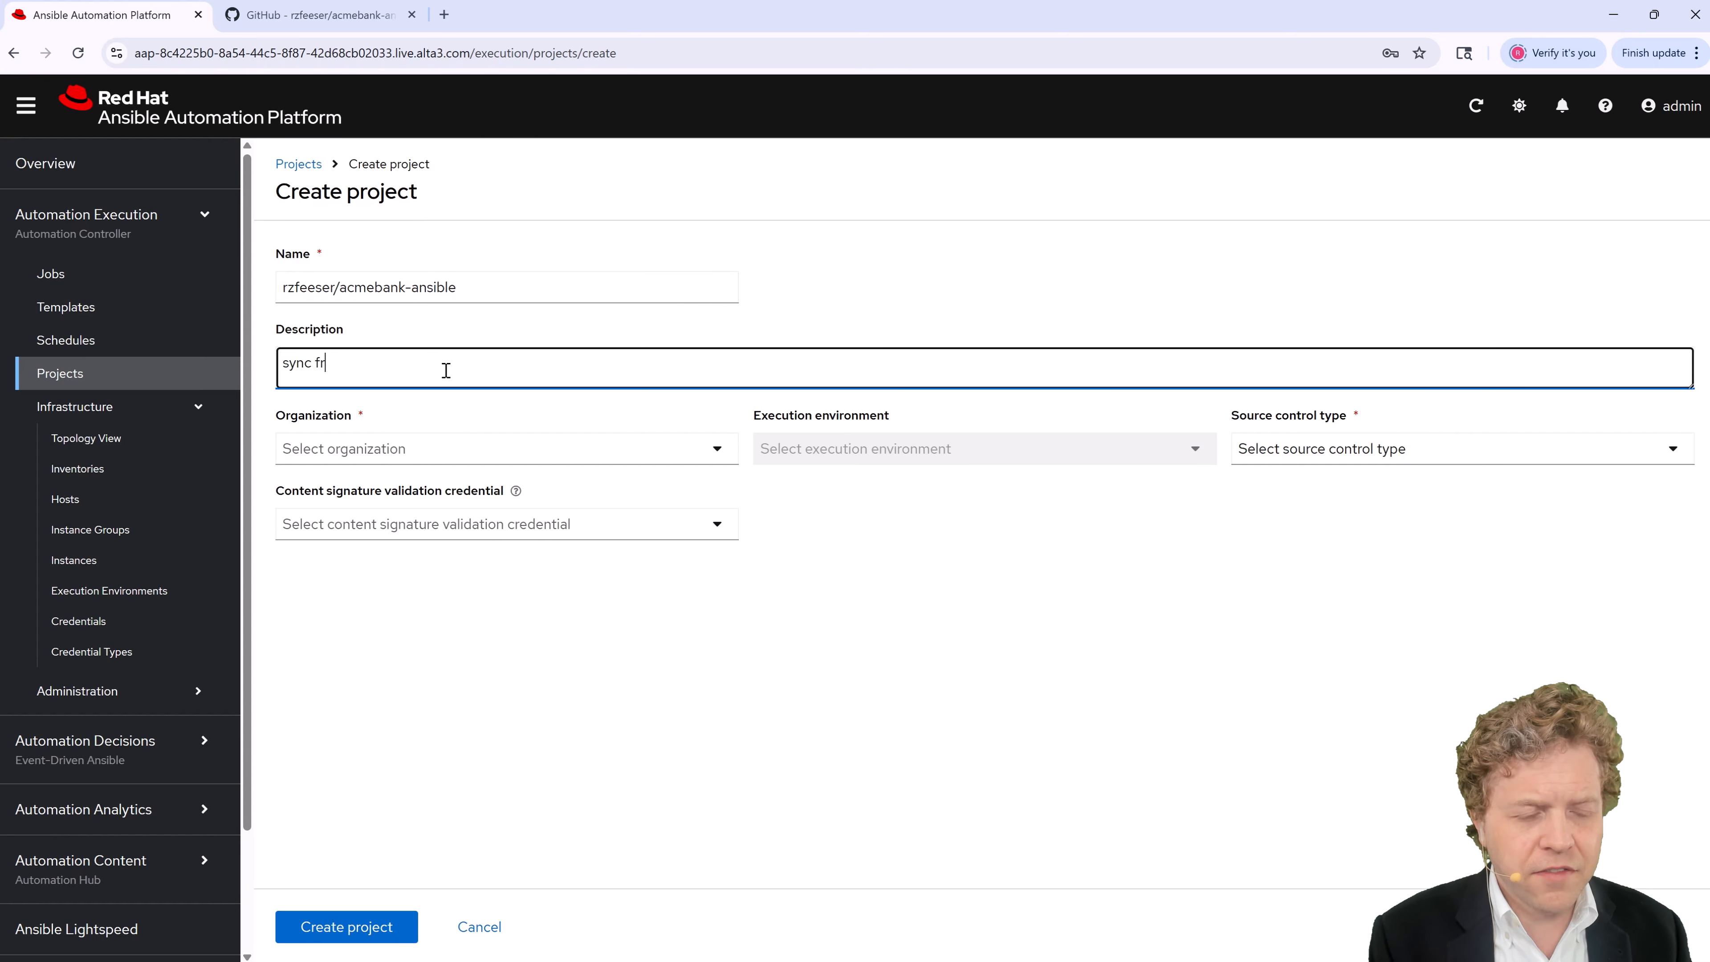
pyautogui.write('om')
pyautogui.write('rzfeeser/acmebank-ansible')
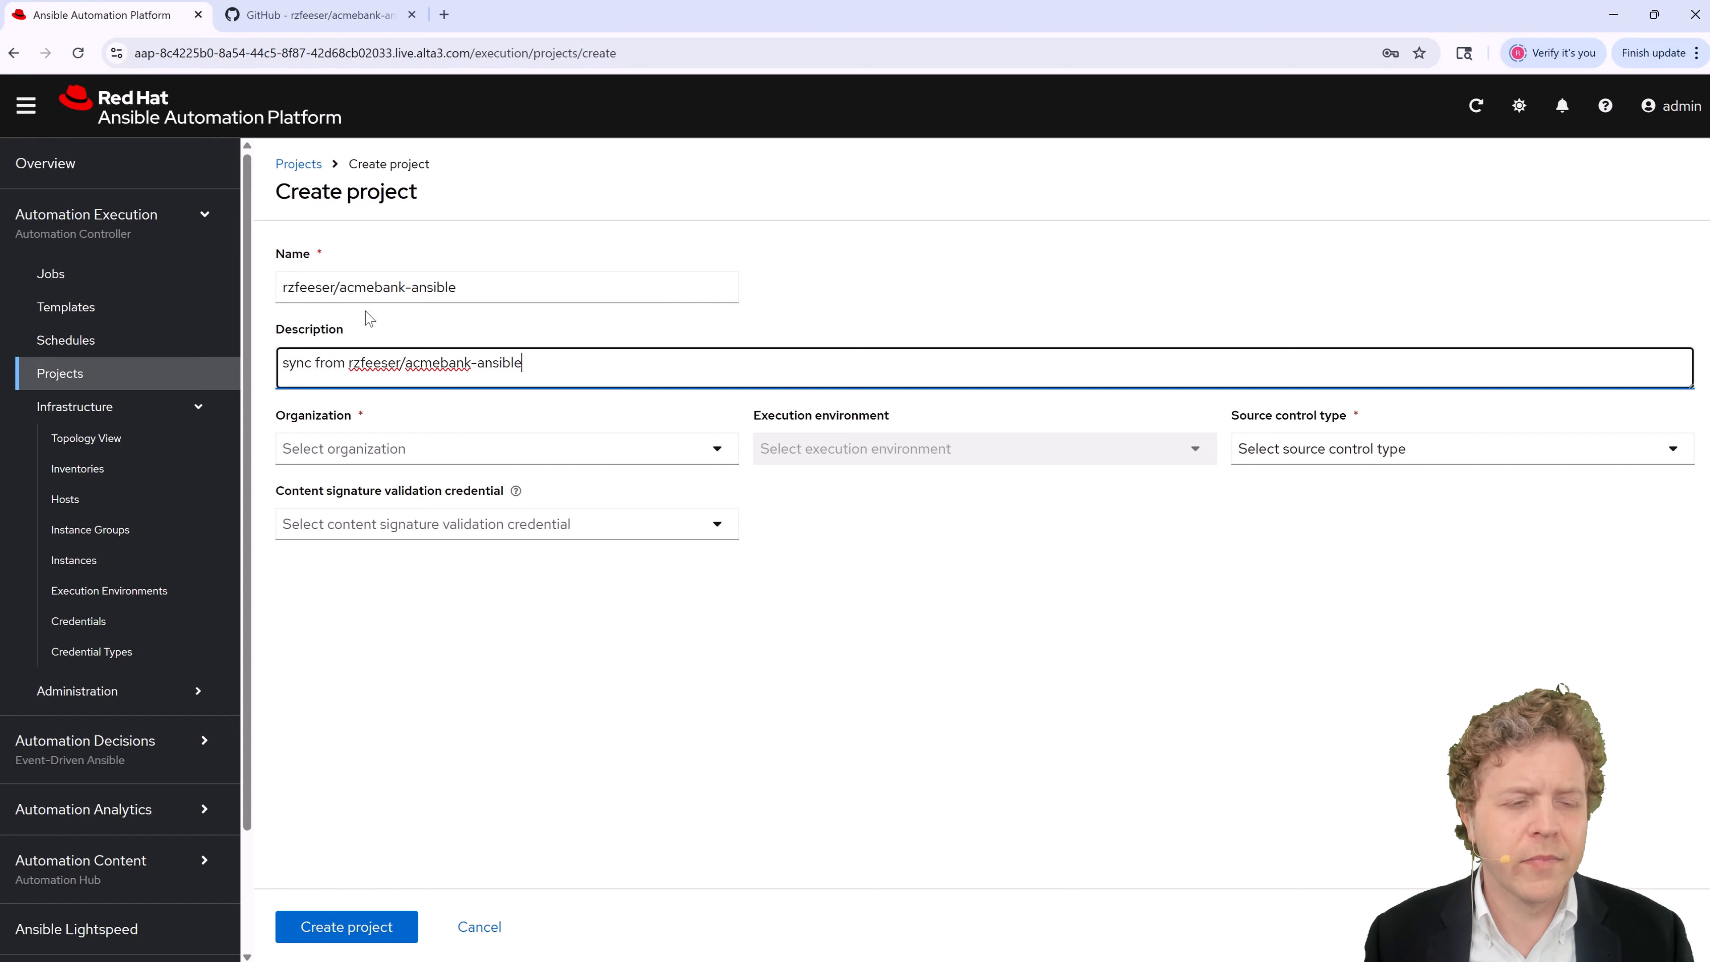
pyautogui.write('github.com')
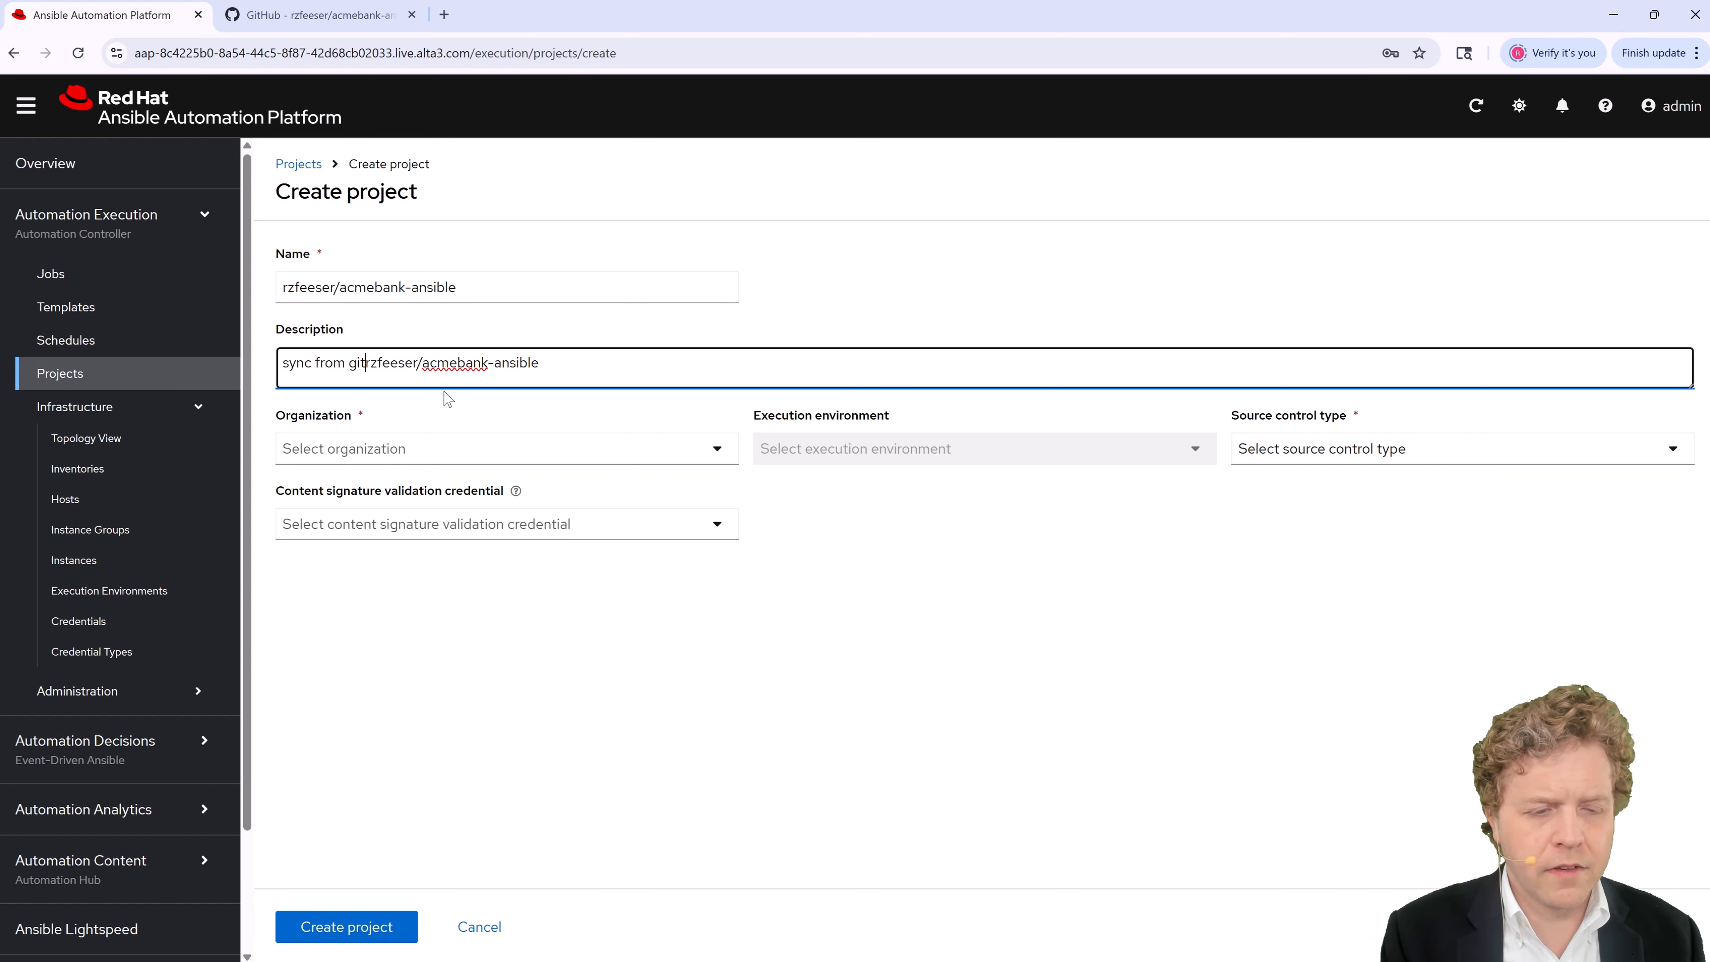
pyautogui.write('/')
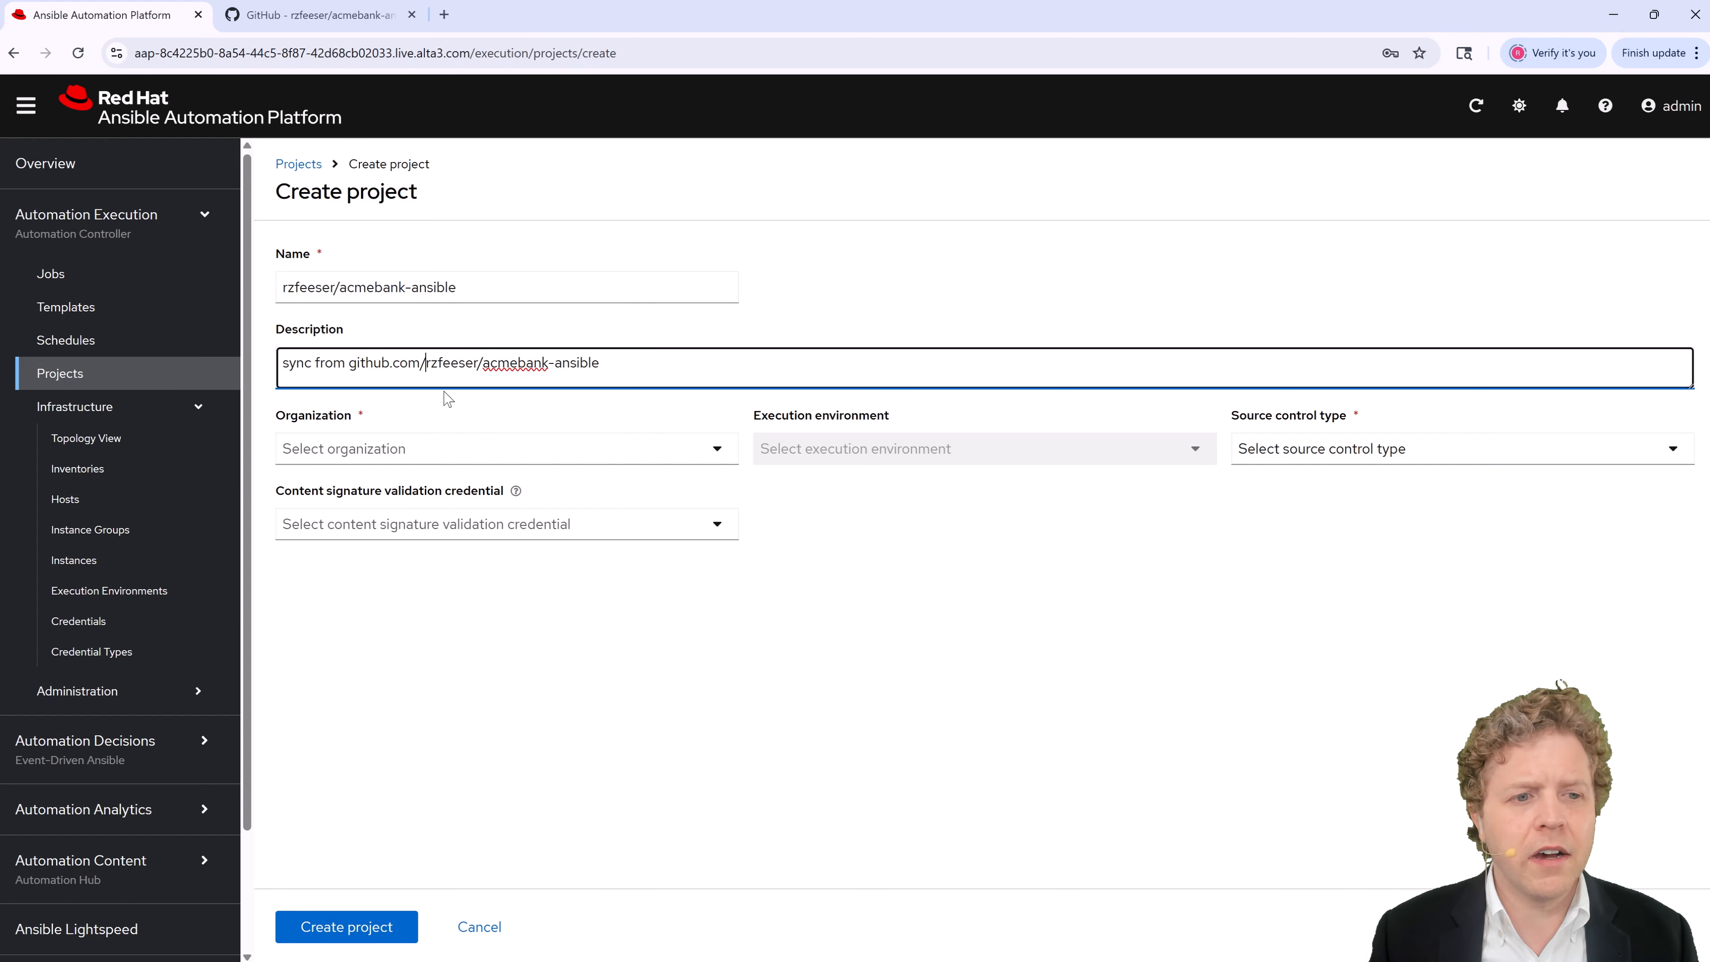
pyautogui.click(601, 457)
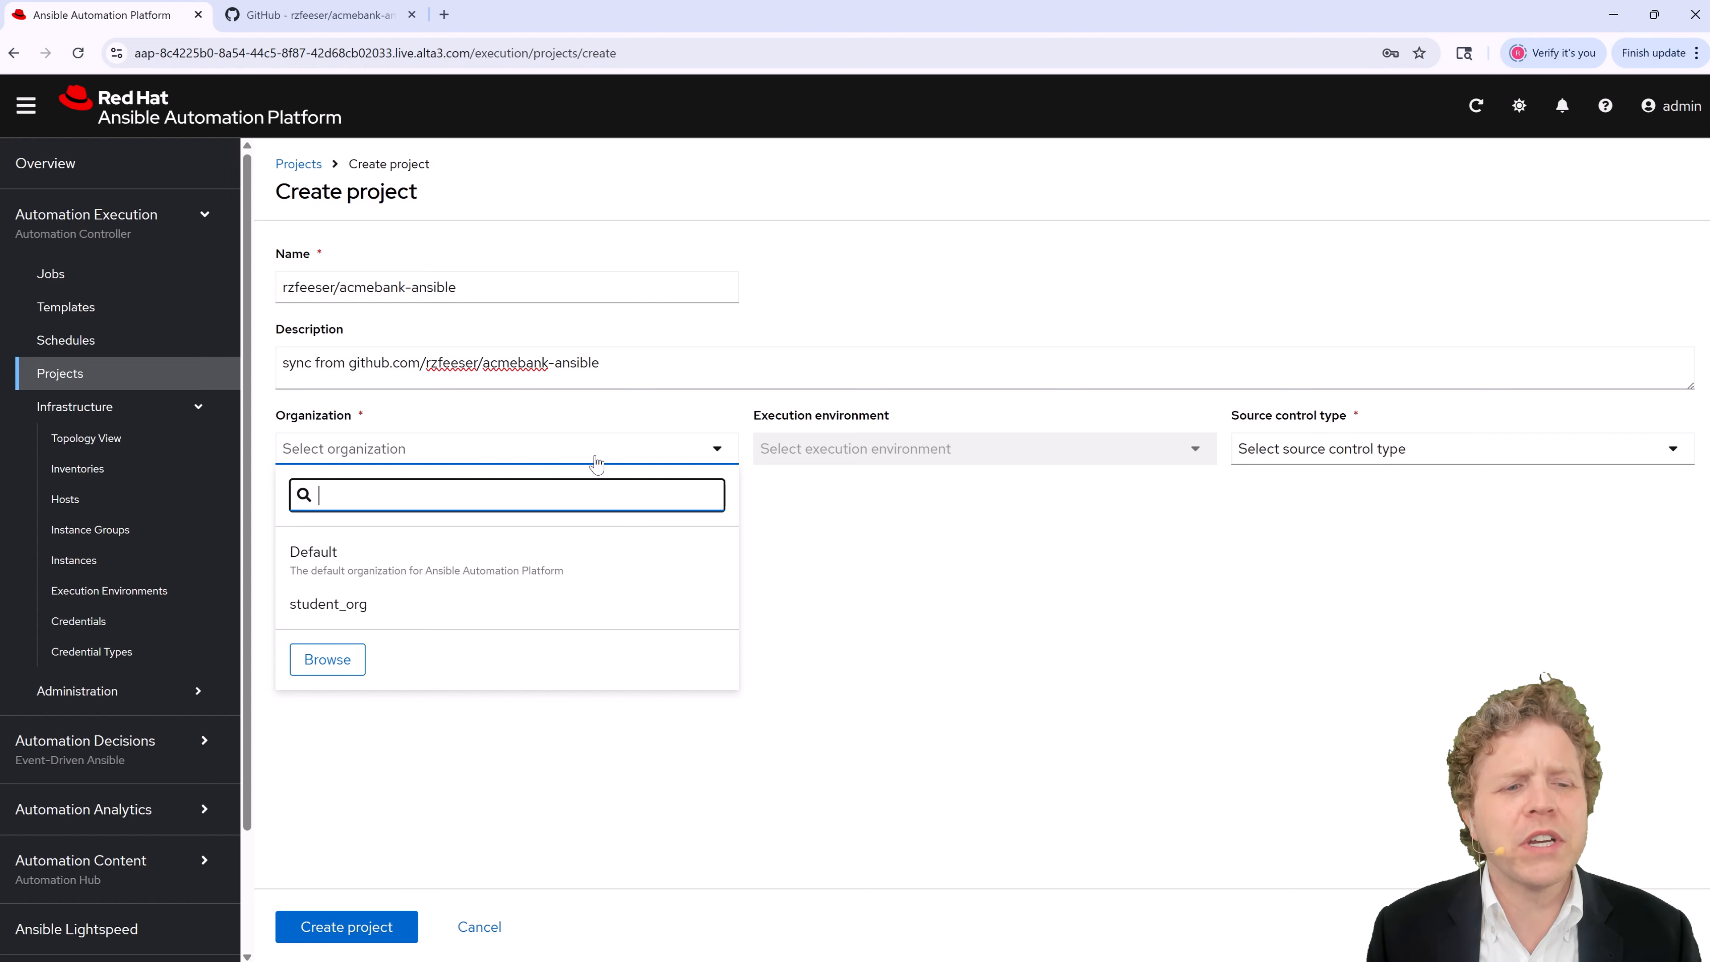
# Step: Assign the project to the Default organization and point out the execution environment setting
pyautogui.click(422, 571)
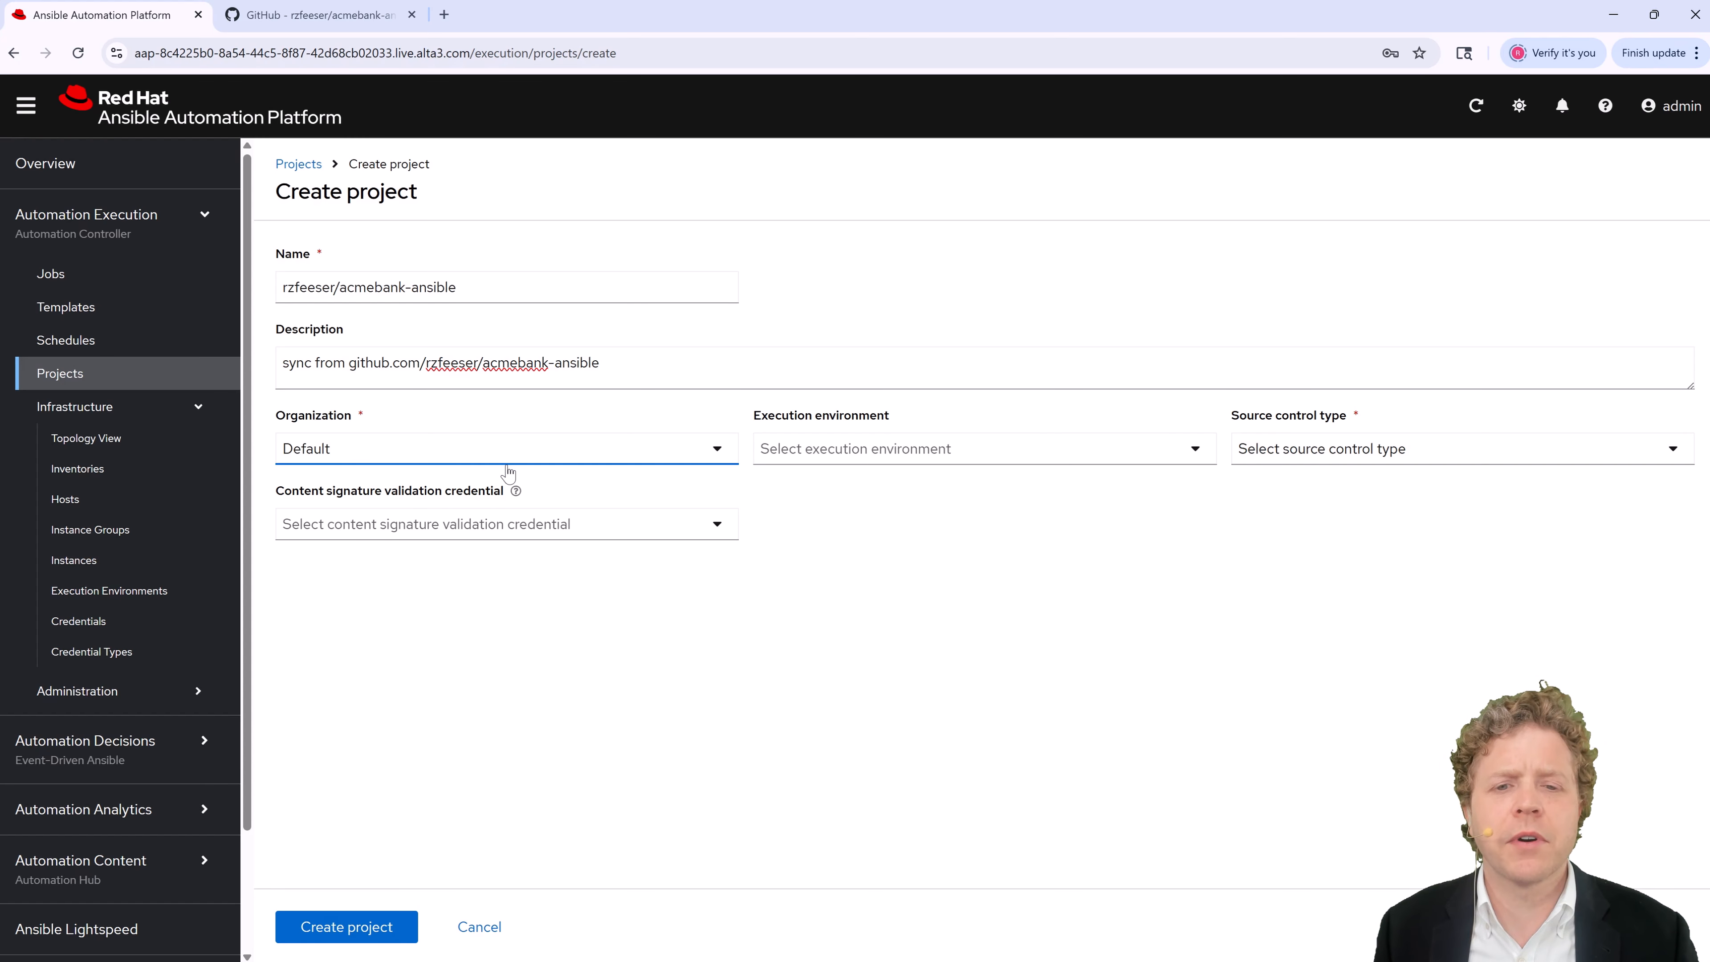
pyautogui.moveTo(860, 419); pyautogui.dragTo(909, 423)
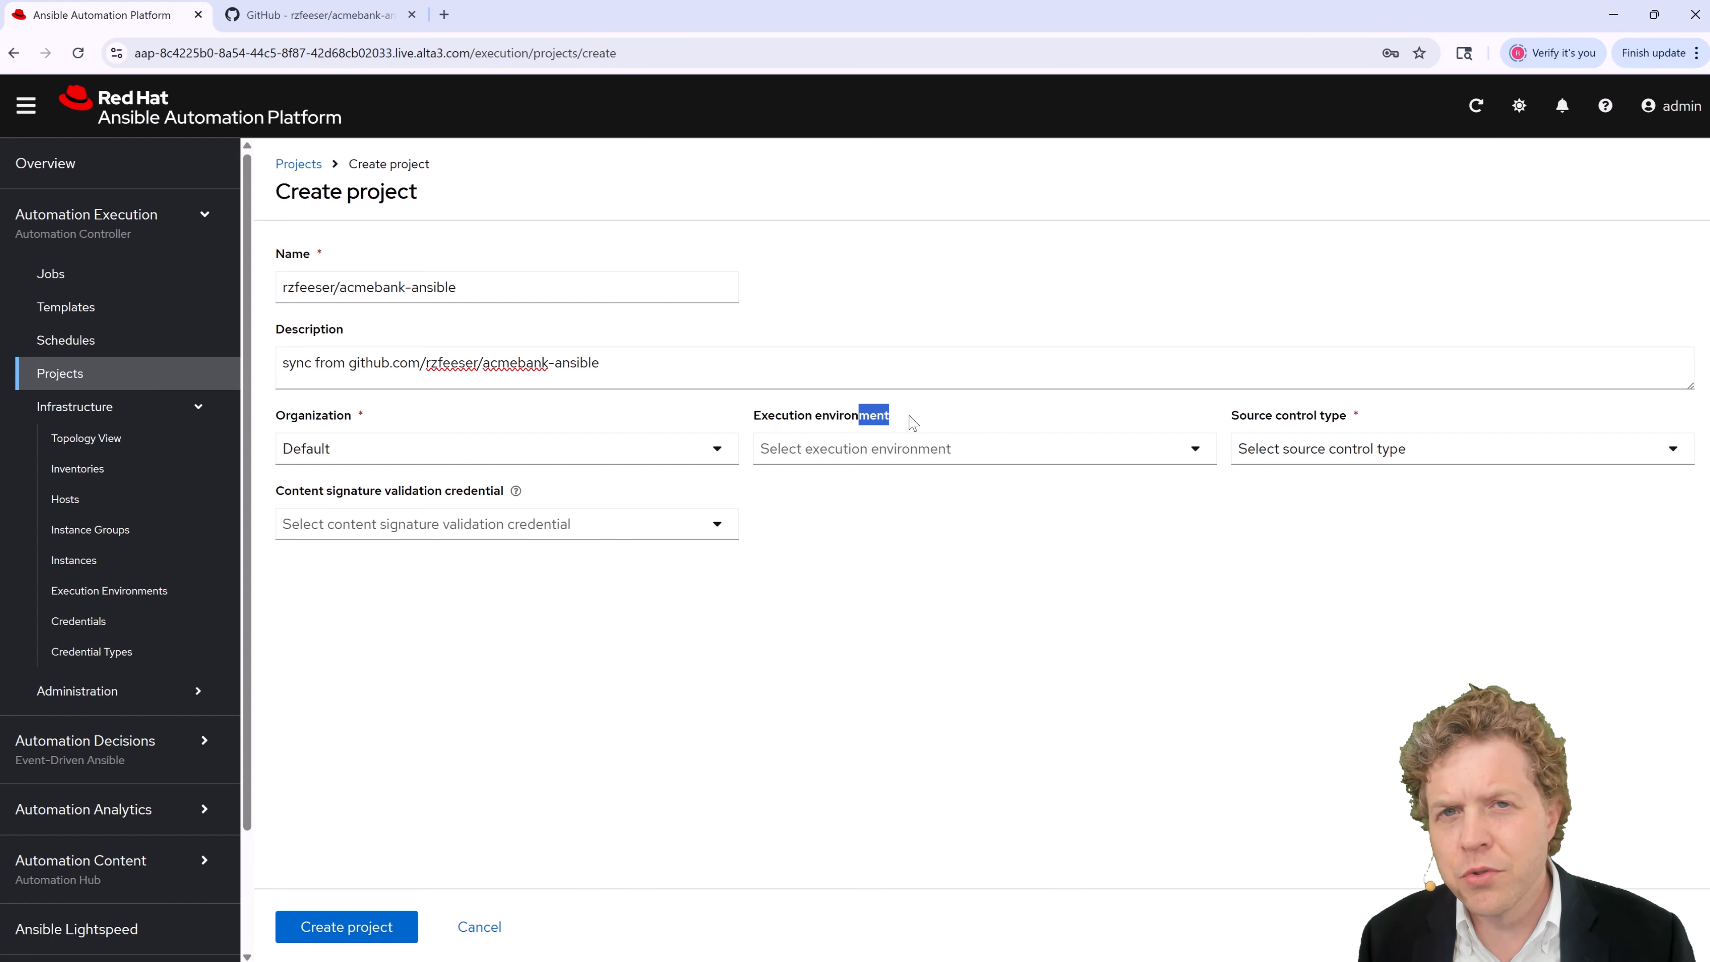
pyautogui.moveTo(780, 421); pyautogui.dragTo(933, 418)
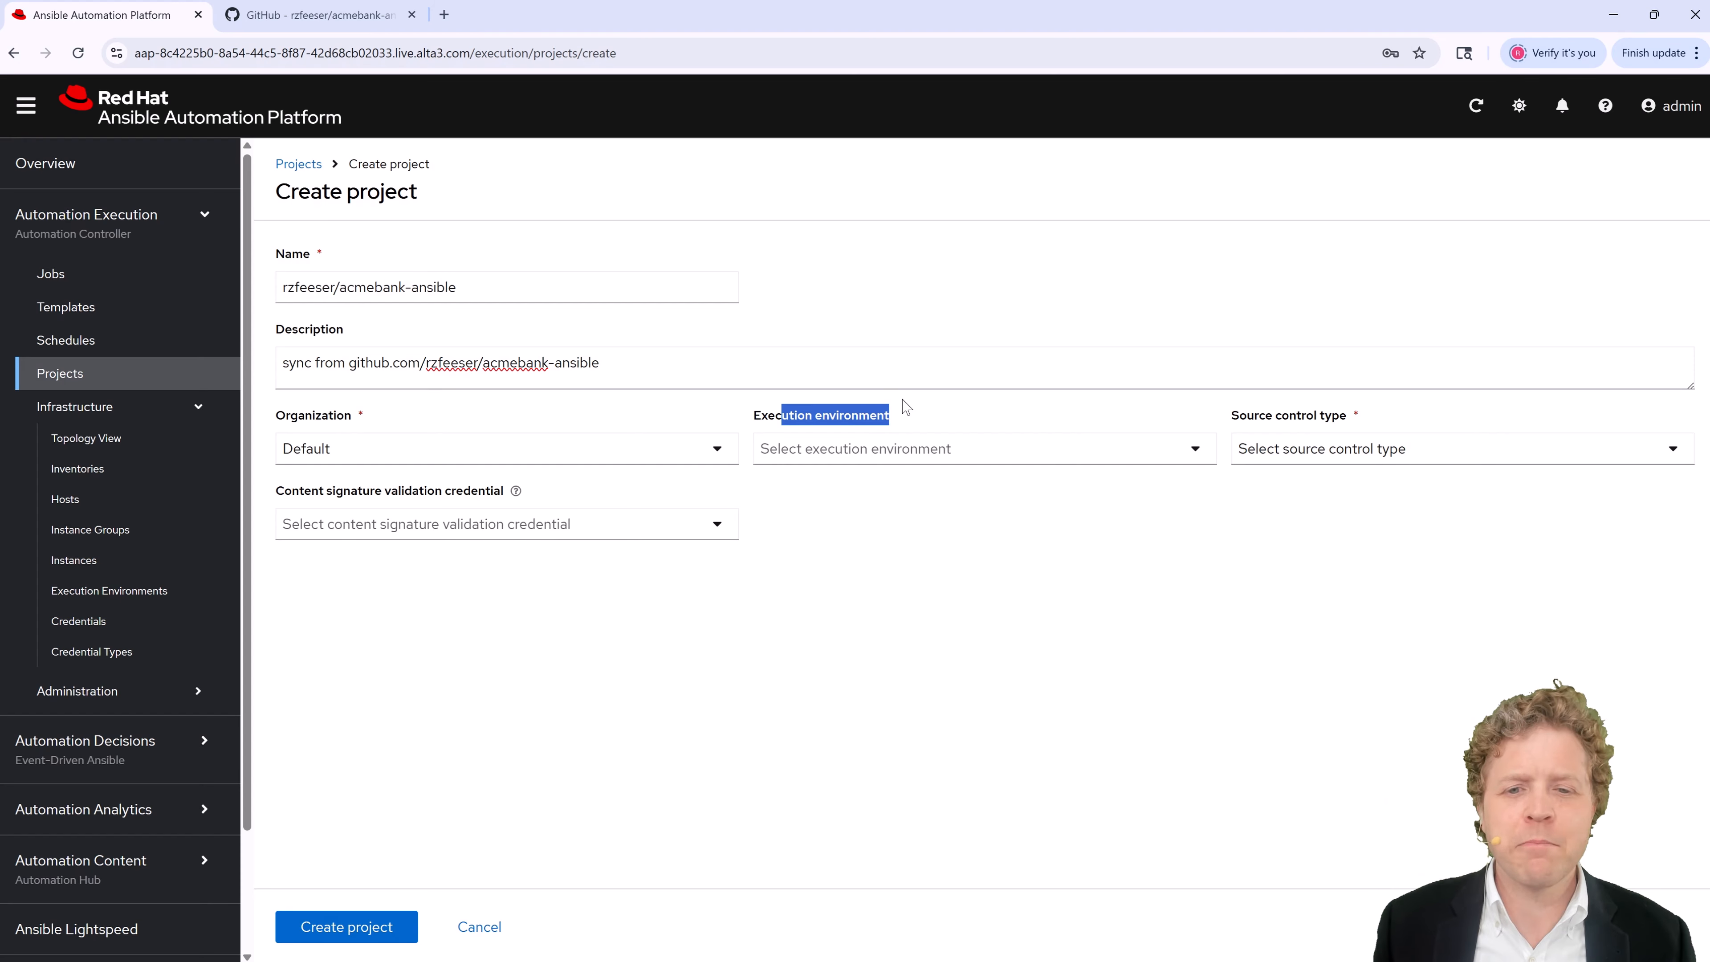
# Step: Set source control type to Git and paste the repository path as Source control URL
pyautogui.click(1340, 456)
pyautogui.click(1299, 532)
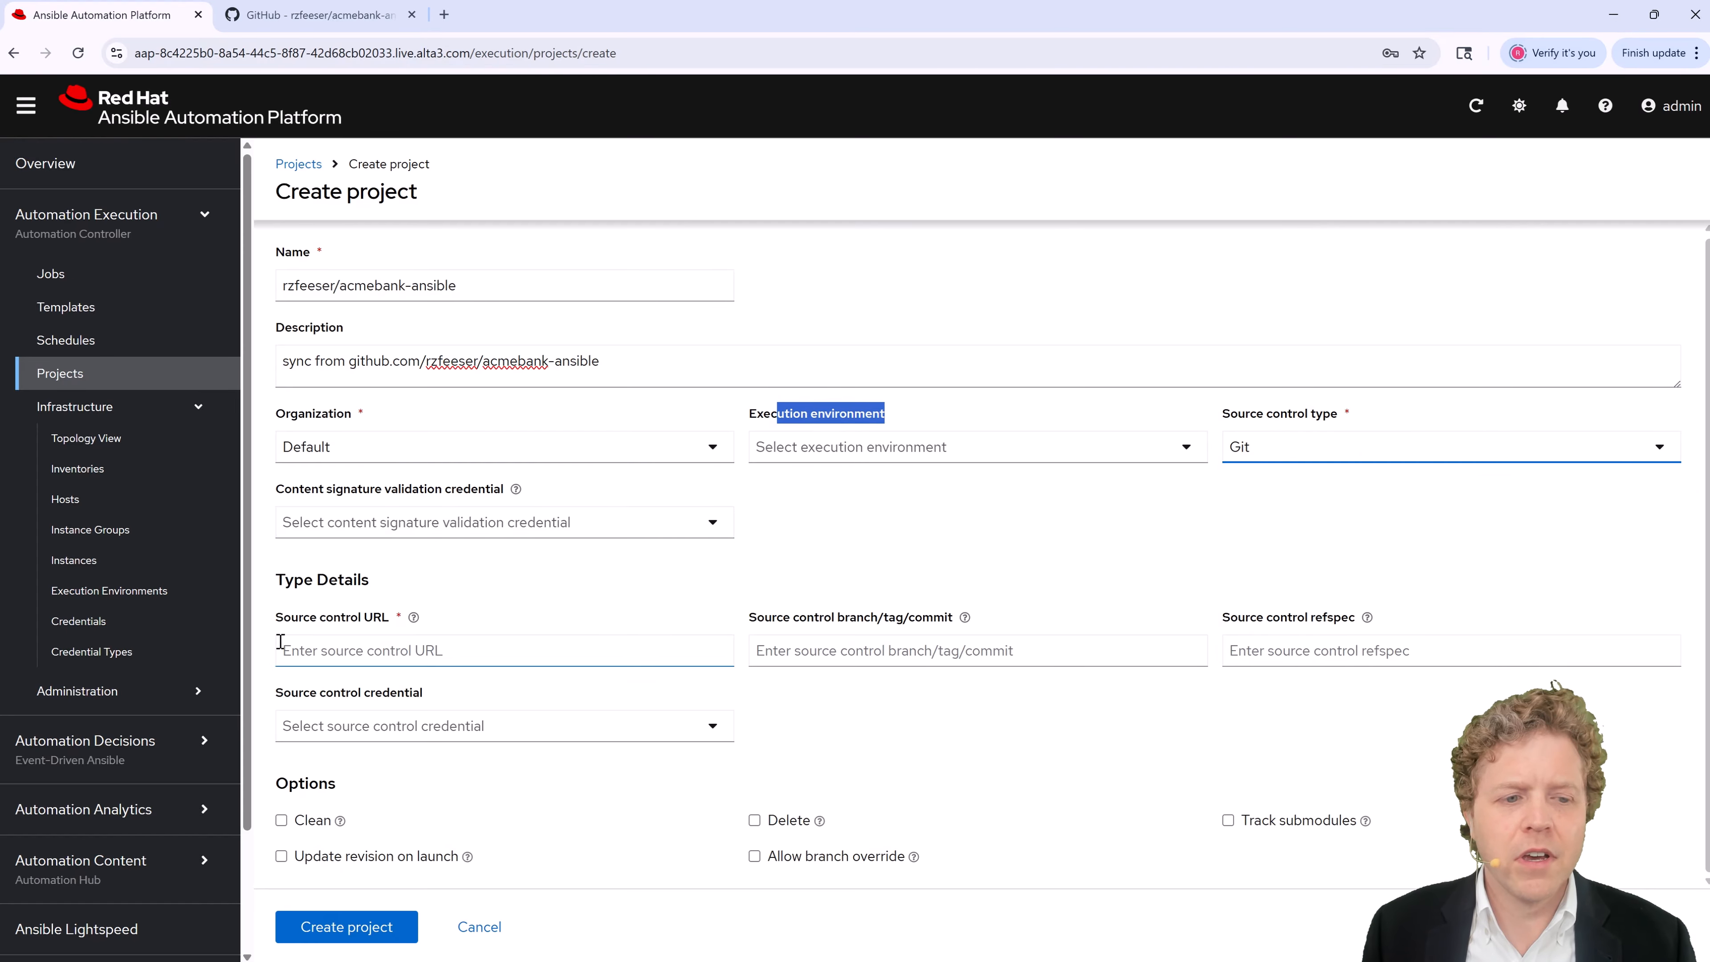
pyautogui.click(361, 651)
pyautogui.write('rzfeeser/acmebank-ansible')
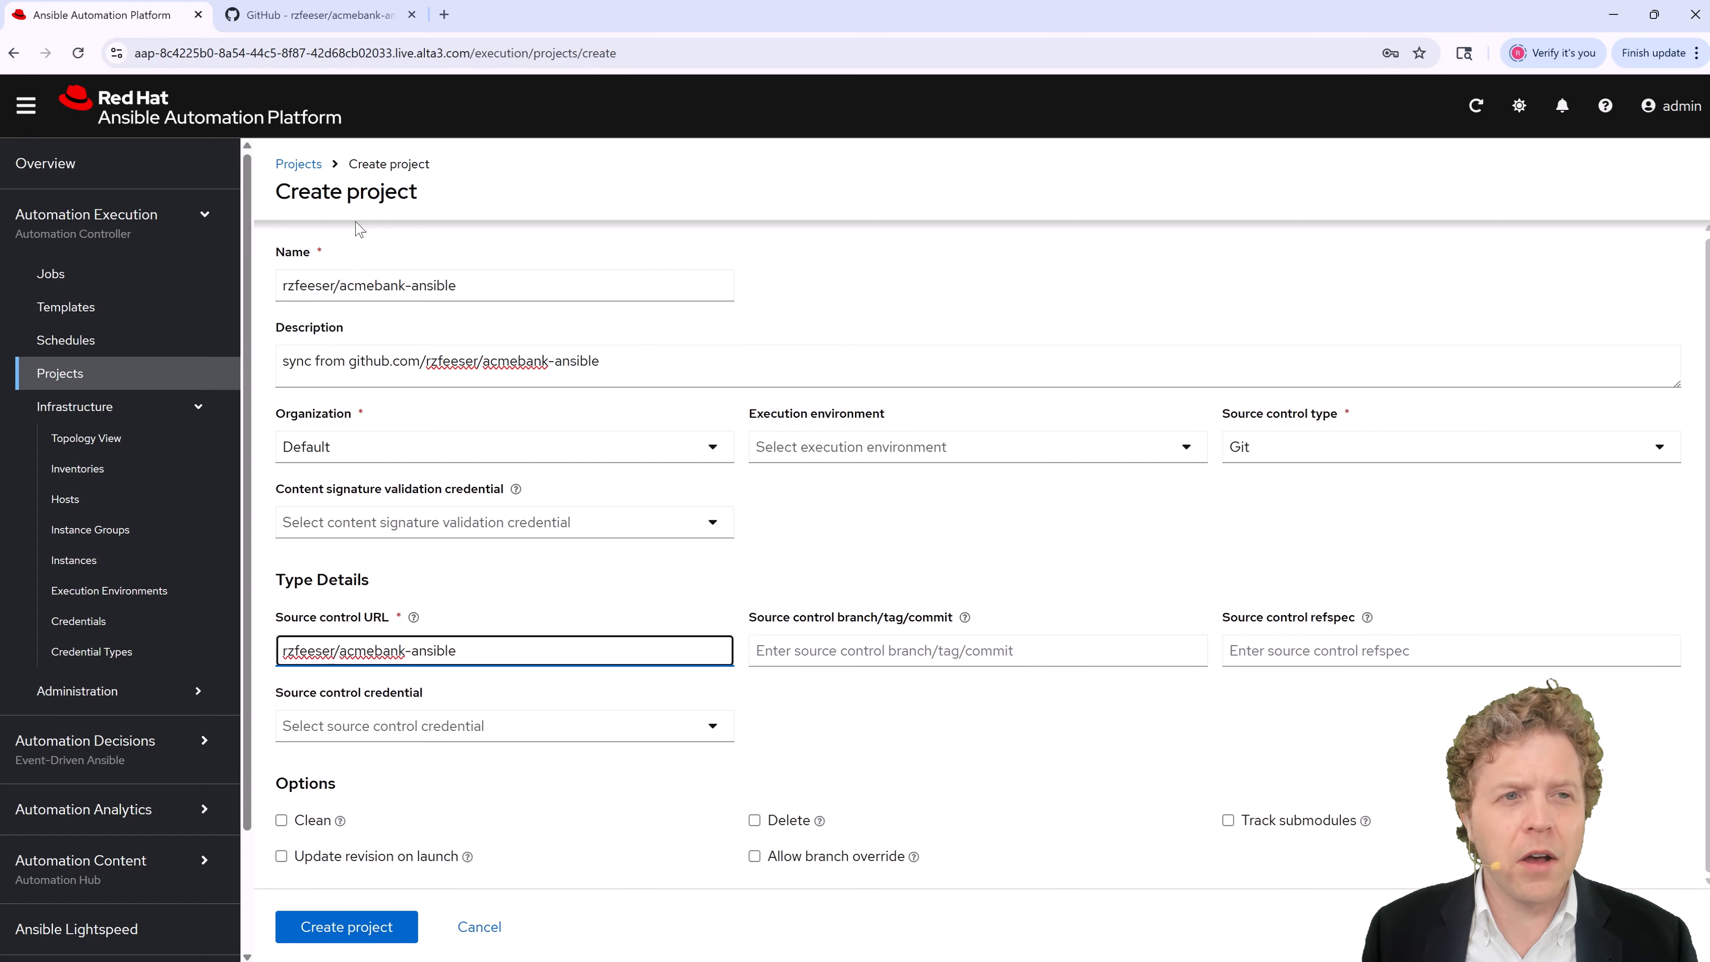
pyautogui.click(320, 15)
# Step: Replace the Source control URL with the repository's full GitHub web address
pyautogui.tripleClick(421, 53)
pyautogui.hotkey('ctrl', 'c')
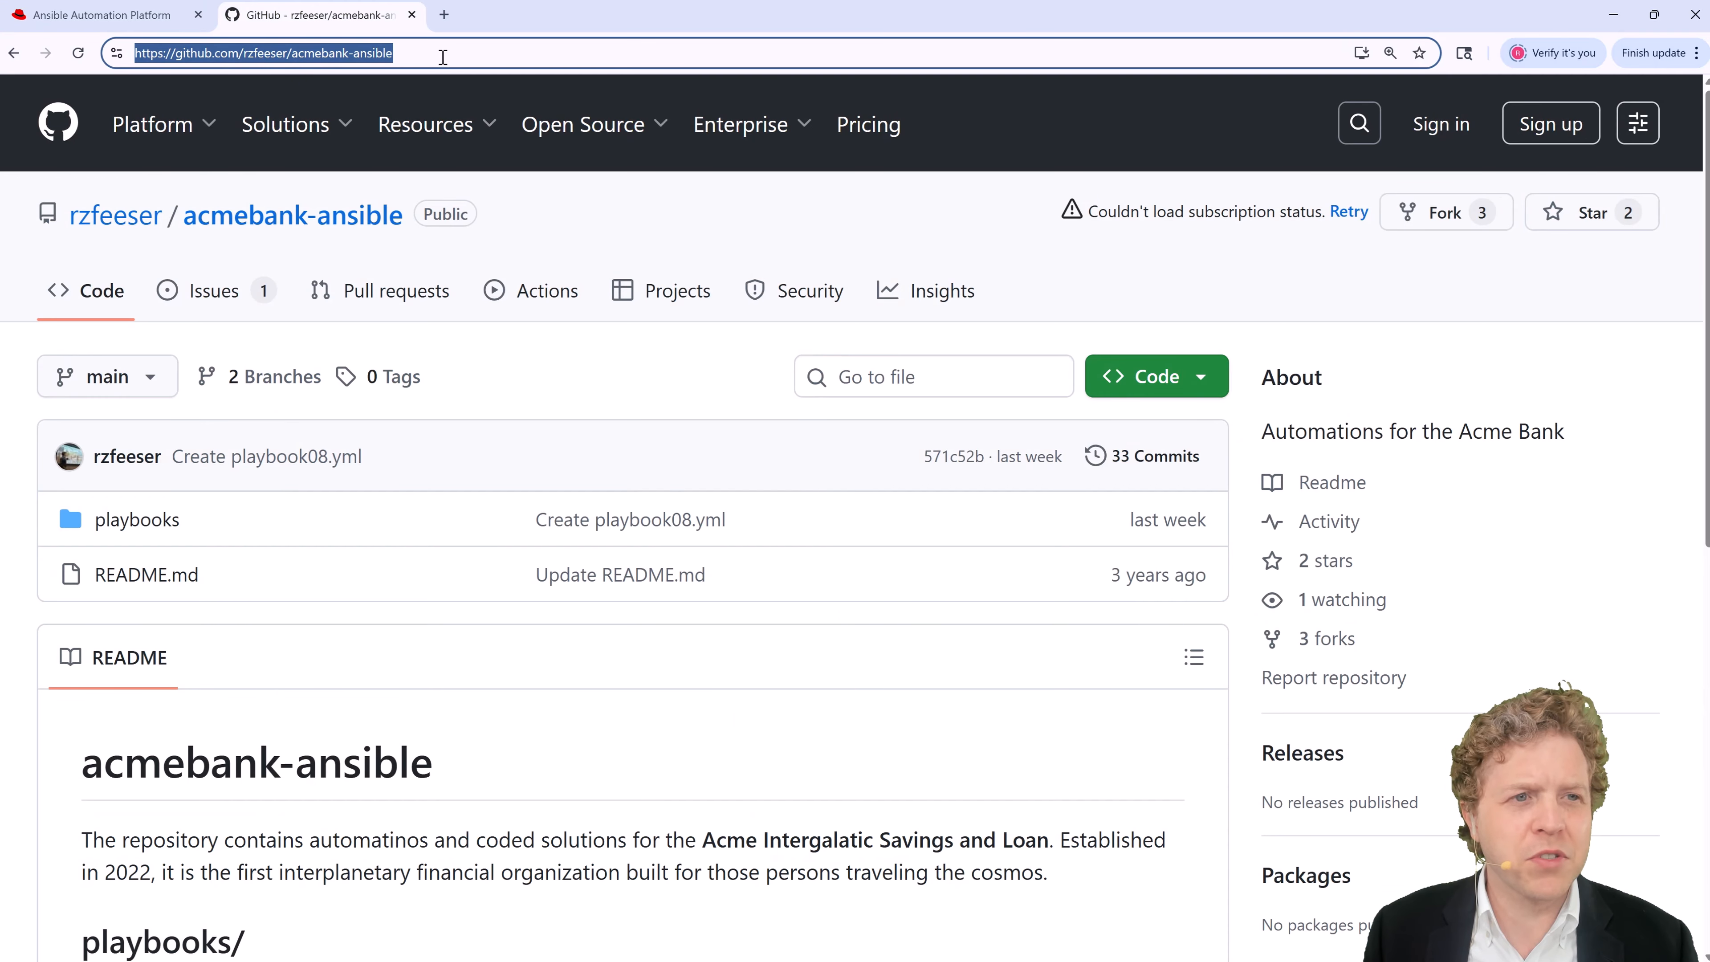
pyautogui.click(156, 17)
pyautogui.hotkey('ctrl', 'a')
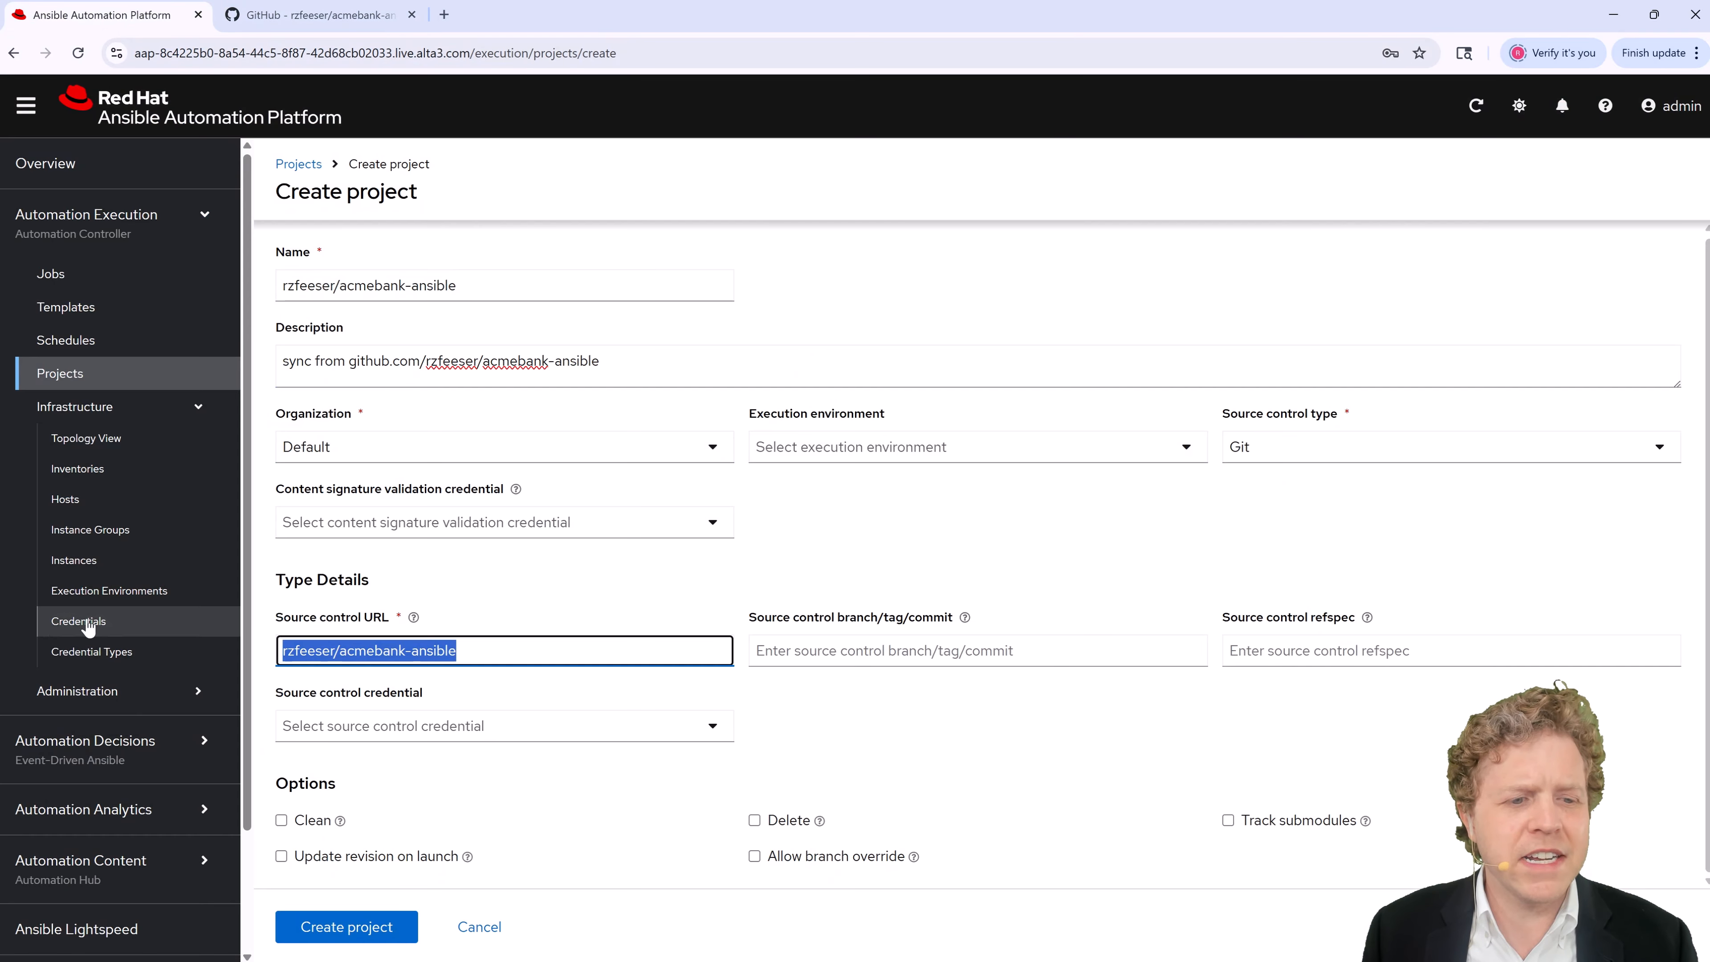
pyautogui.hotkey('ctrl', 'v')
# Step: Open playbook01.yml from the repository's playbooks folder on GitHub
pyautogui.click(319, 14)
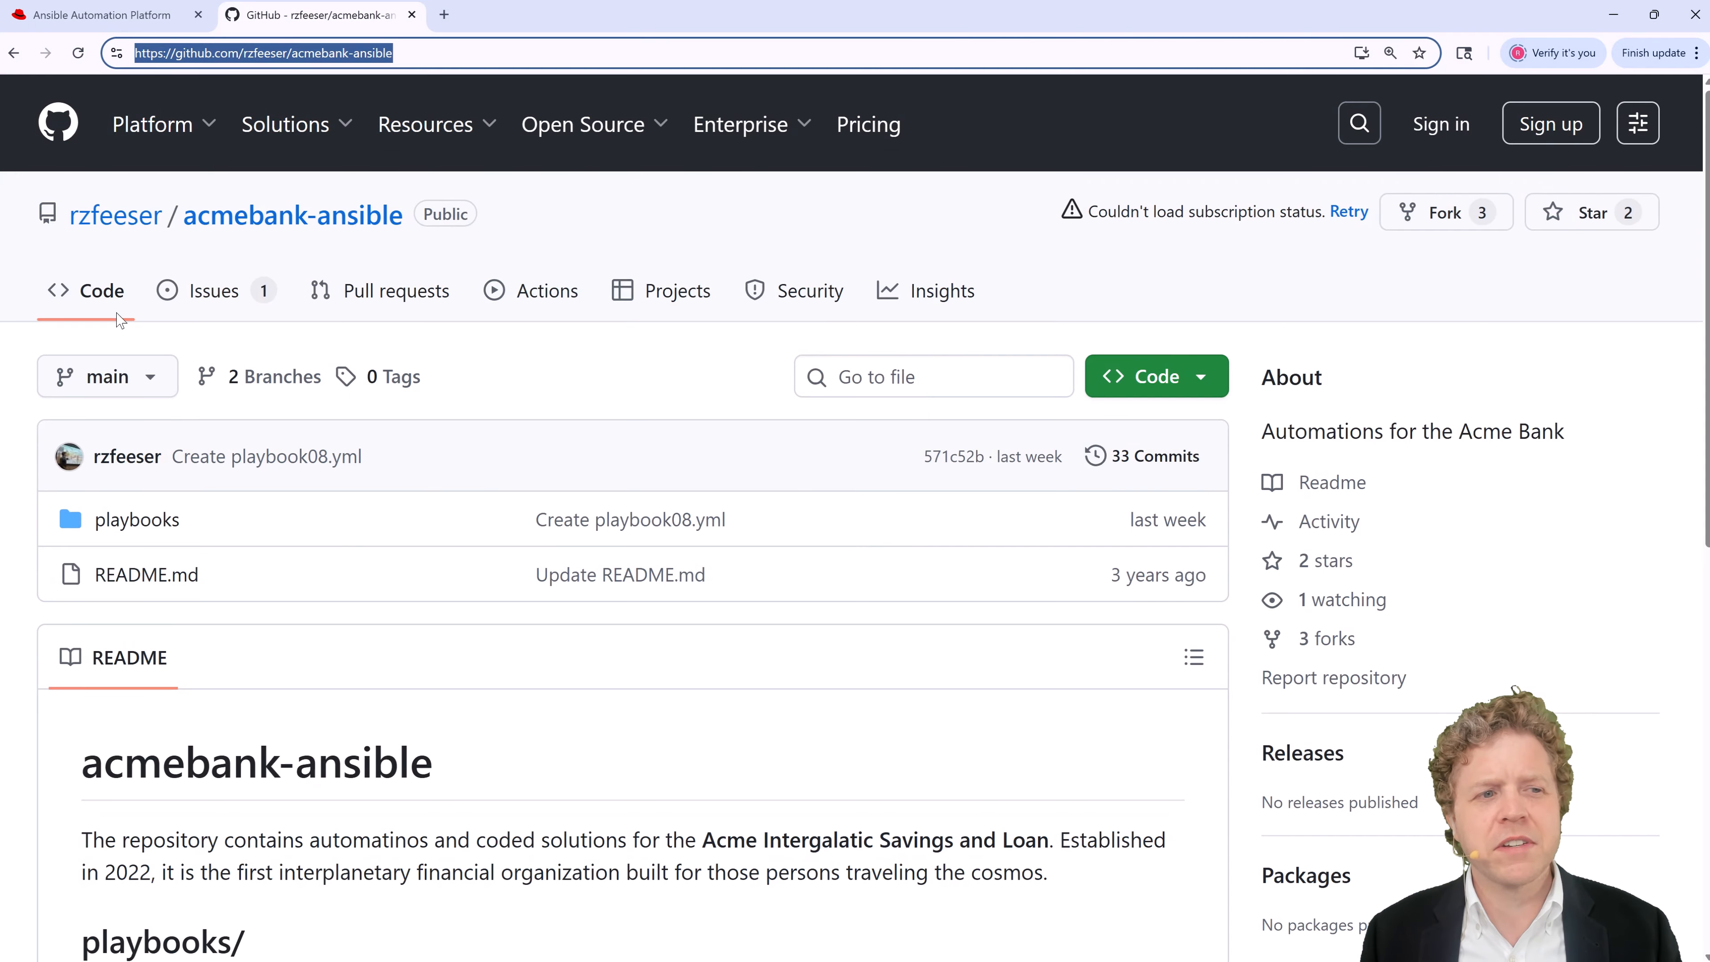
pyautogui.click(23, 263)
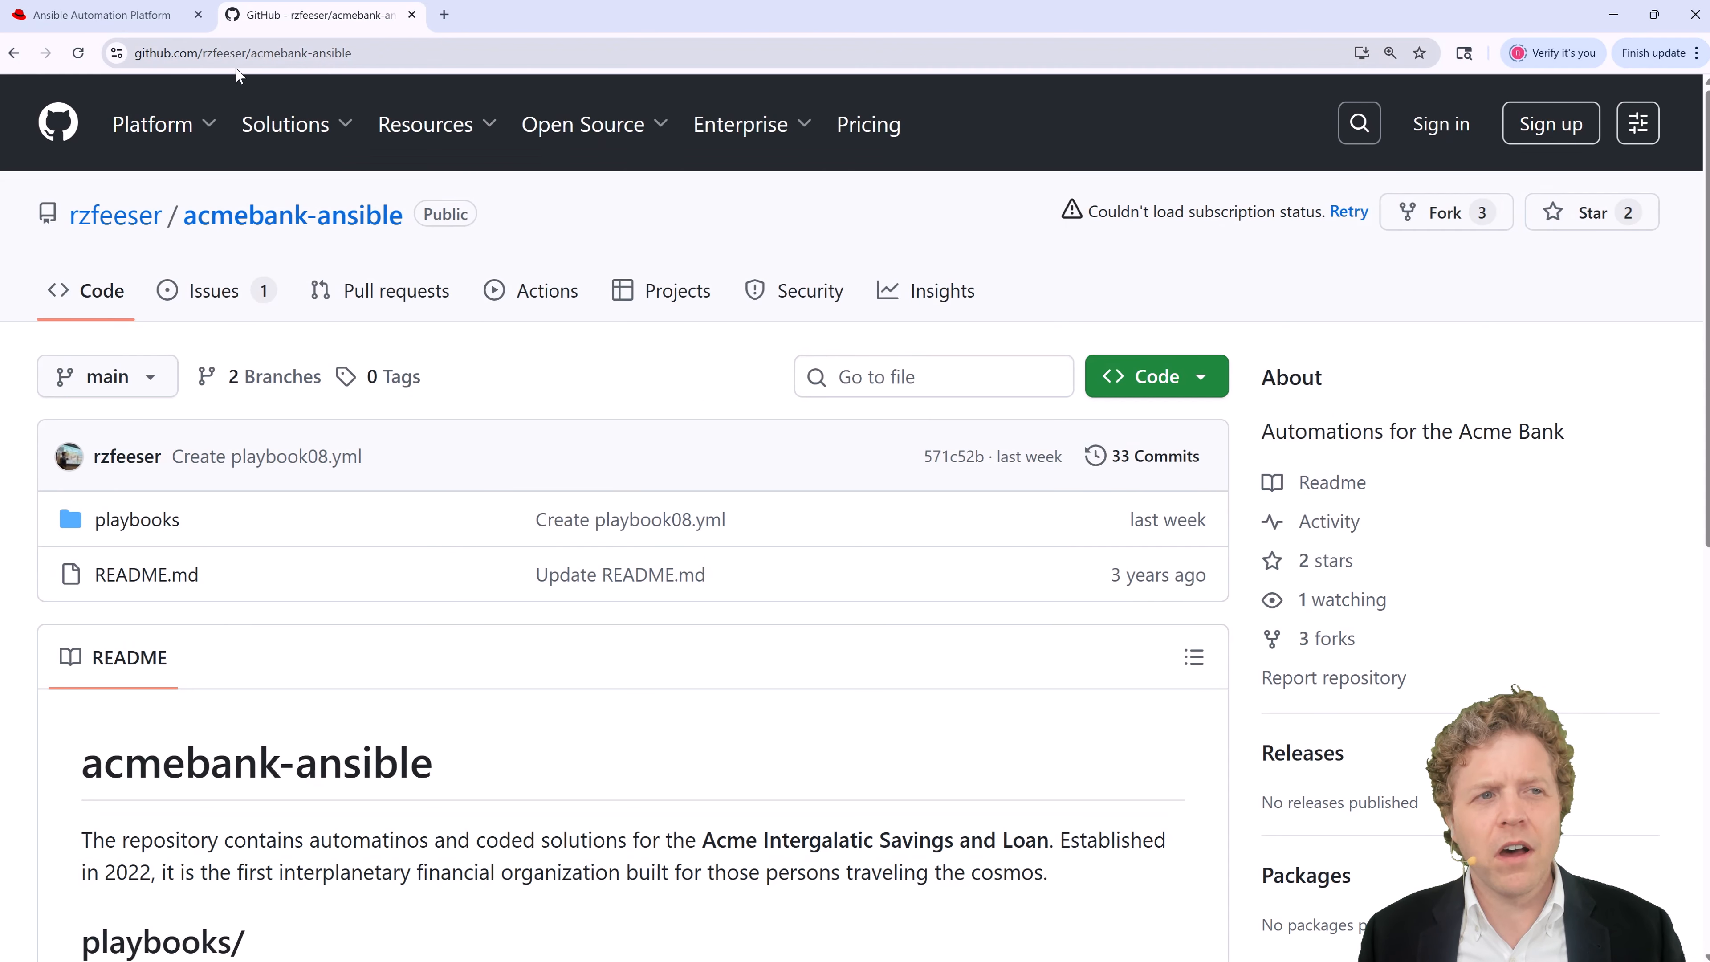
pyautogui.scroll(-4, 219, 468)
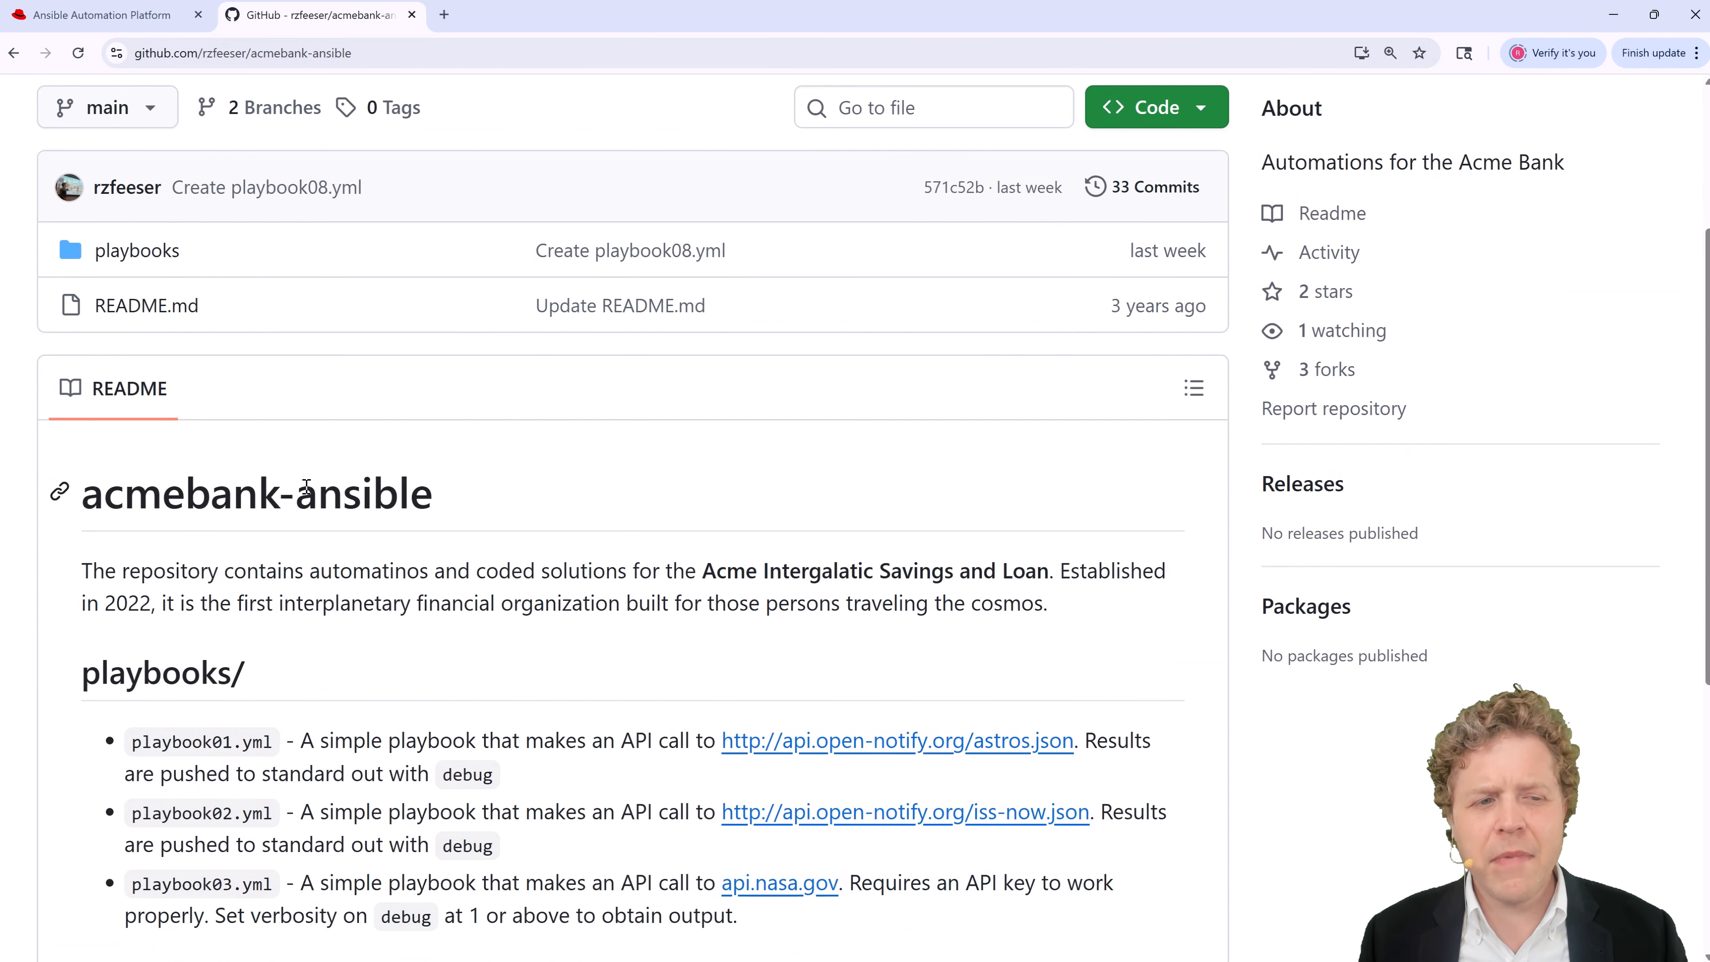
pyautogui.scroll(4, 406, 511)
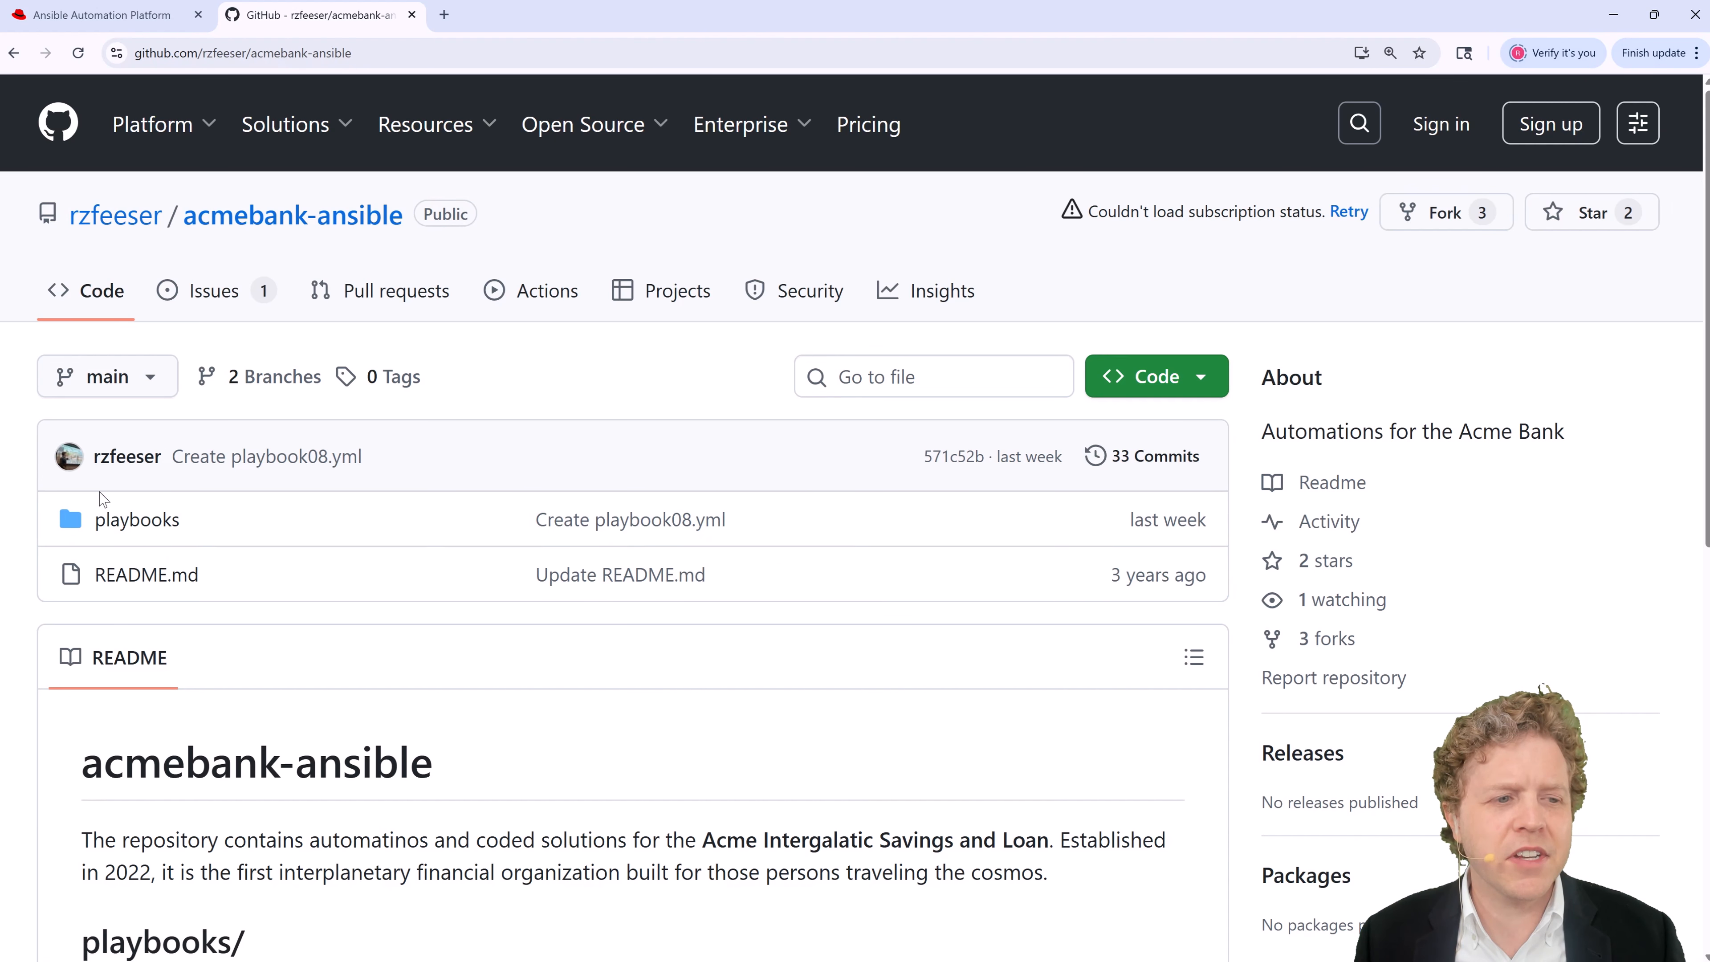
pyautogui.click(112, 520)
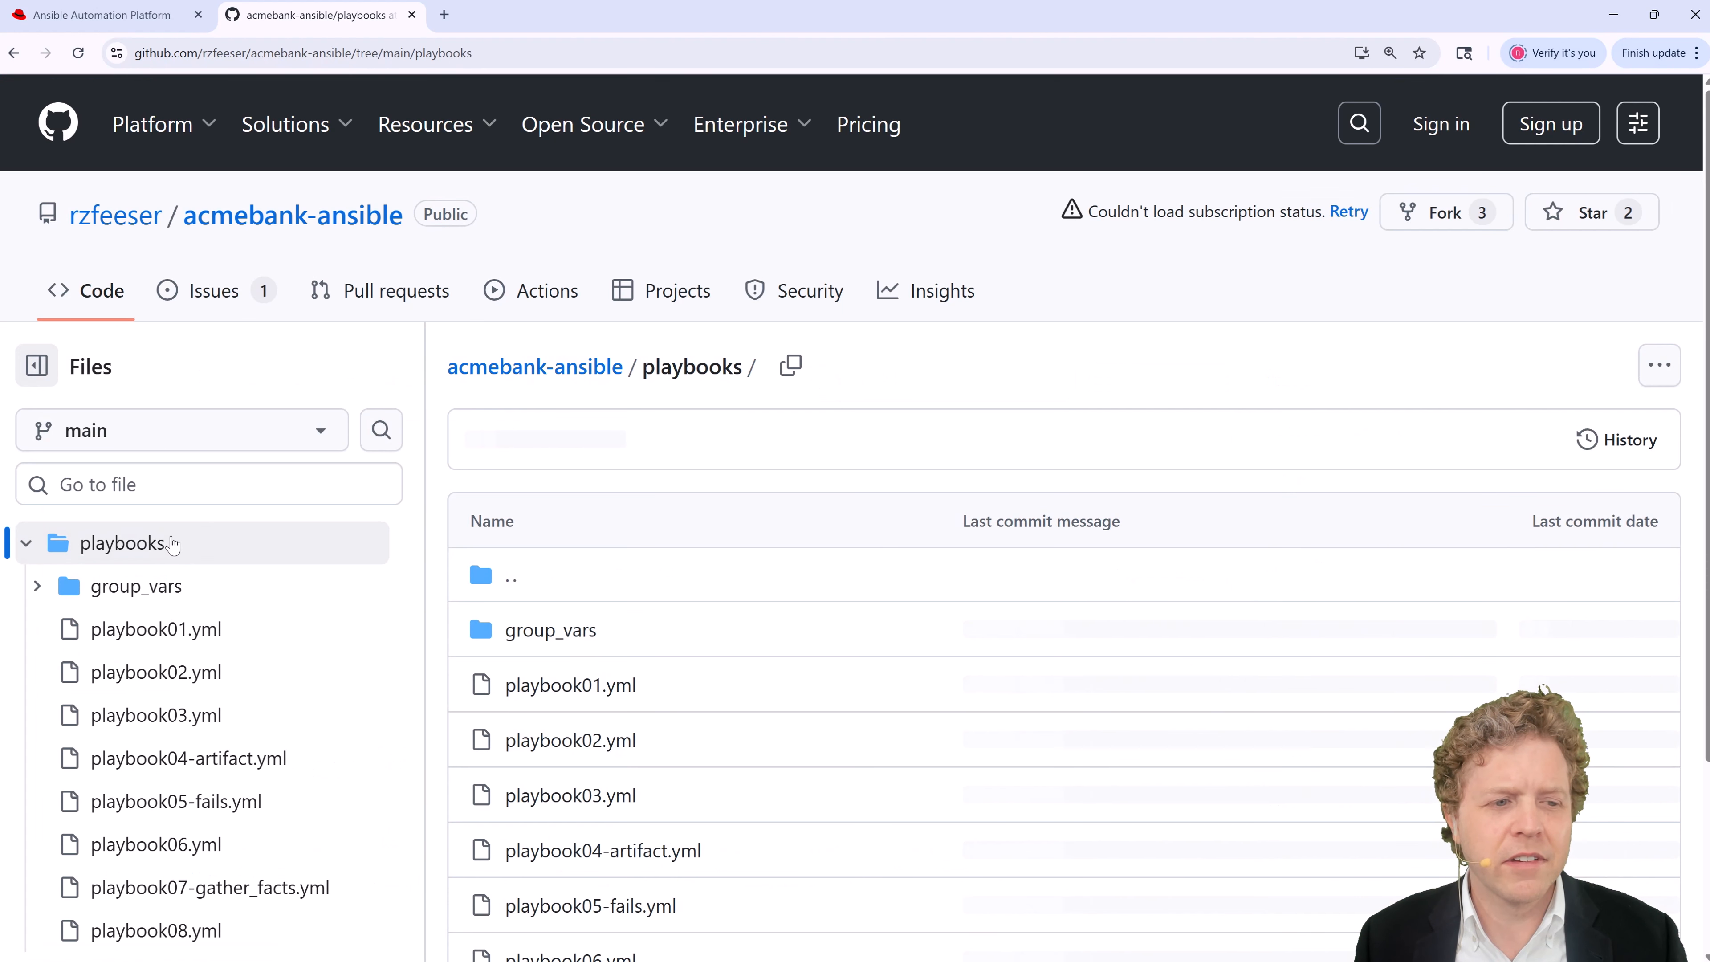
pyautogui.scroll(-4, 636, 599)
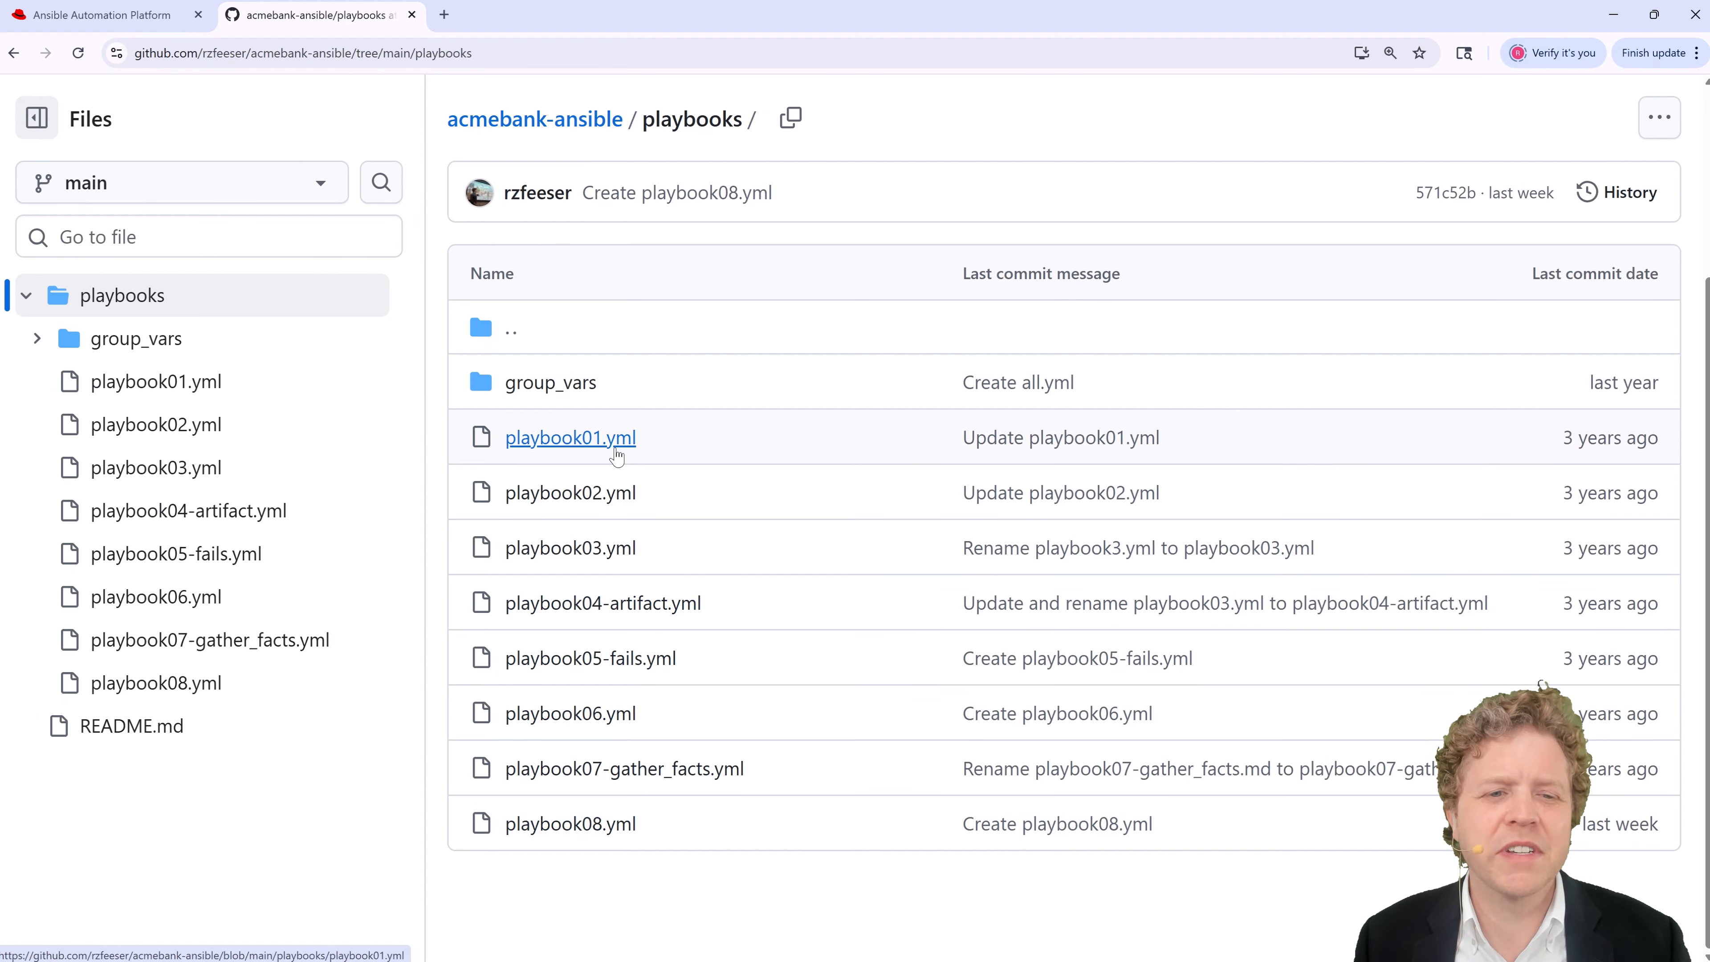
pyautogui.click(616, 444)
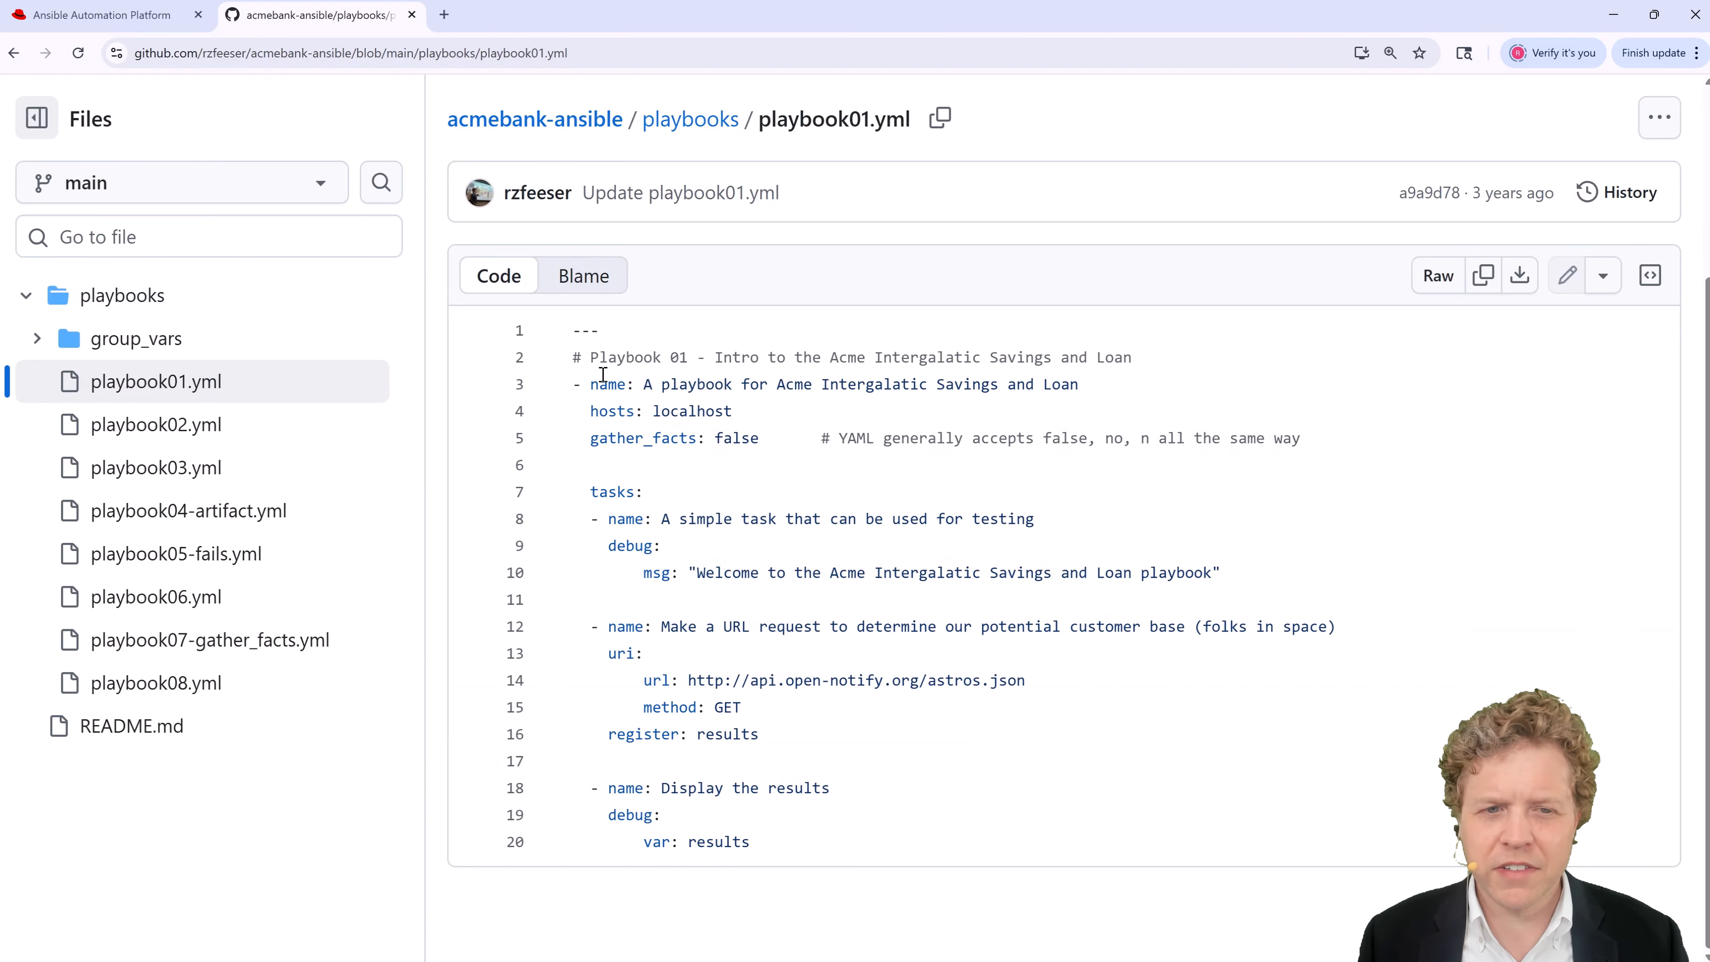
# Step: Walk through playbook01.yml's localhost play, highlighting its debug, uri and debug tasks
pyautogui.moveTo(573, 330); pyautogui.dragTo(768, 409)
pyautogui.click(646, 437)
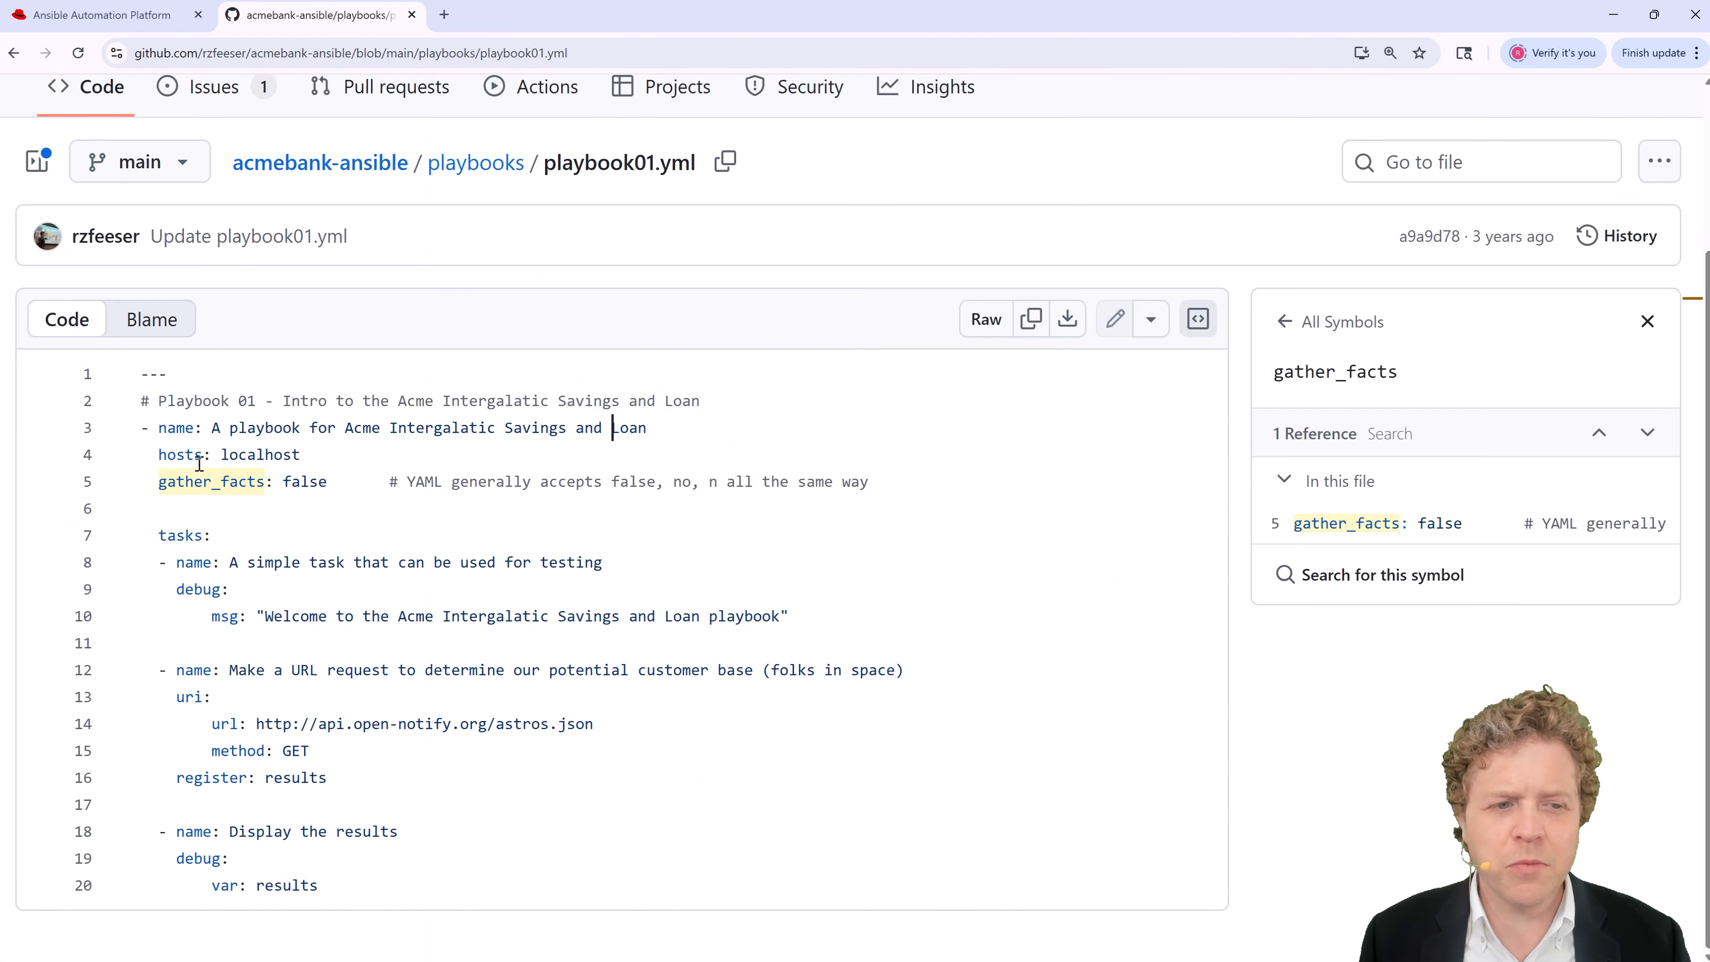
pyautogui.moveTo(149, 535); pyautogui.dragTo(387, 771)
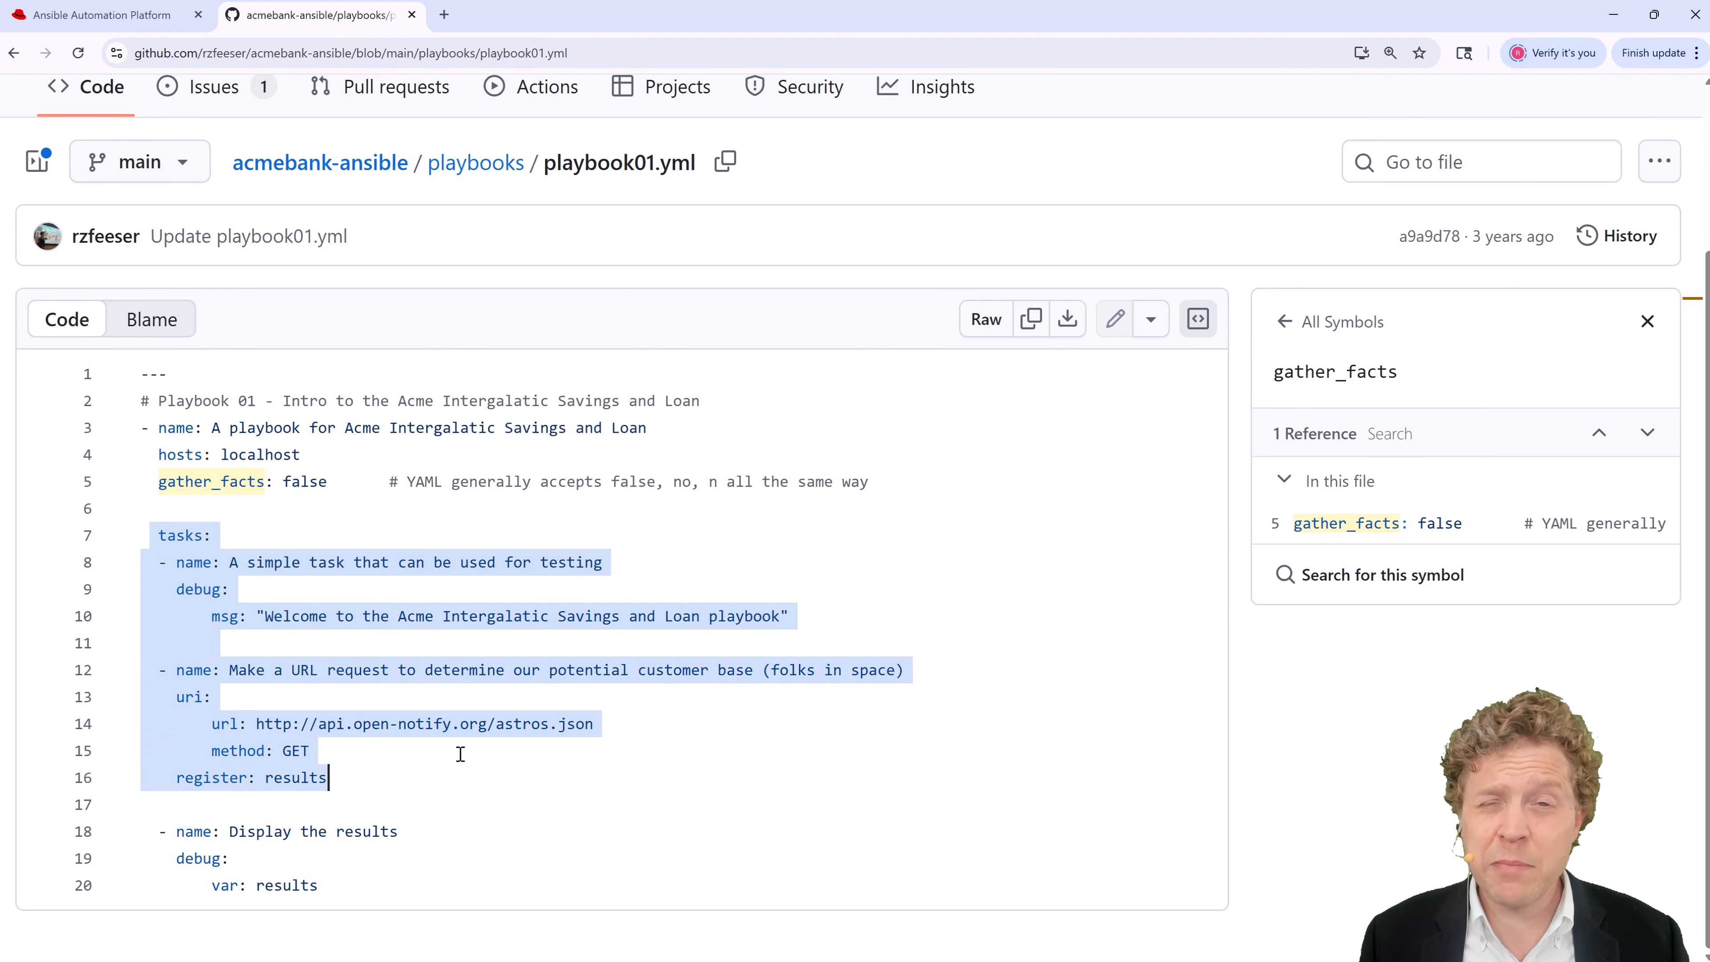
pyautogui.click(275, 831)
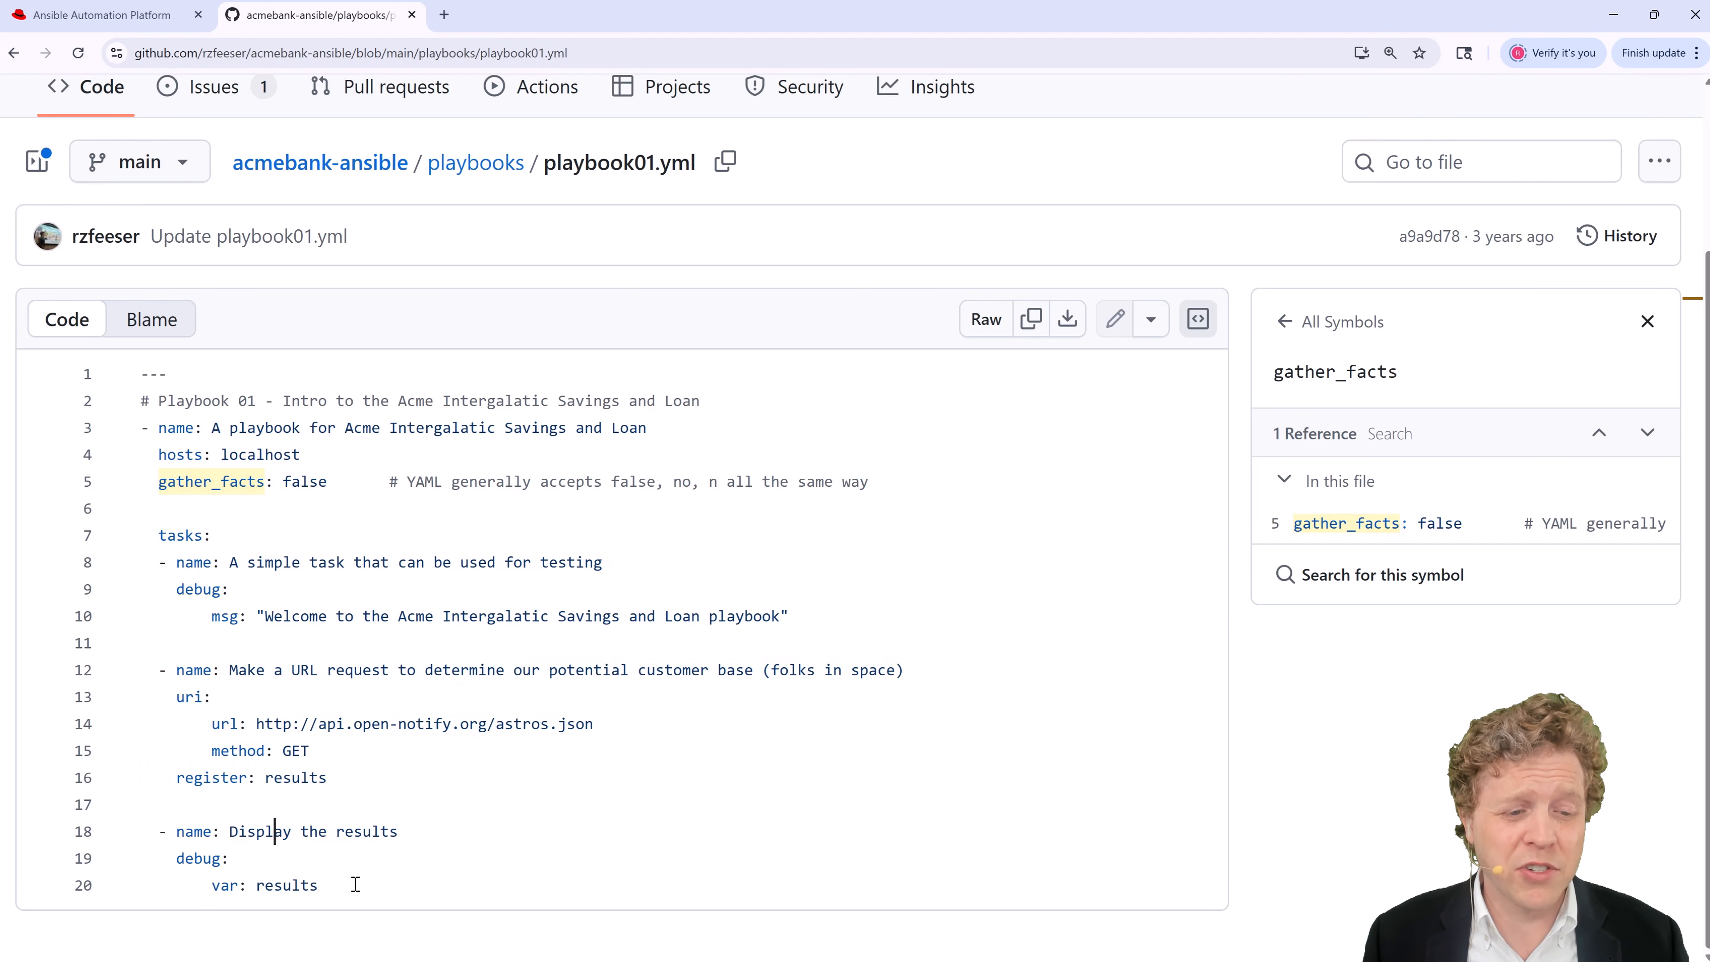
pyautogui.moveTo(351, 885); pyautogui.dragTo(129, 827)
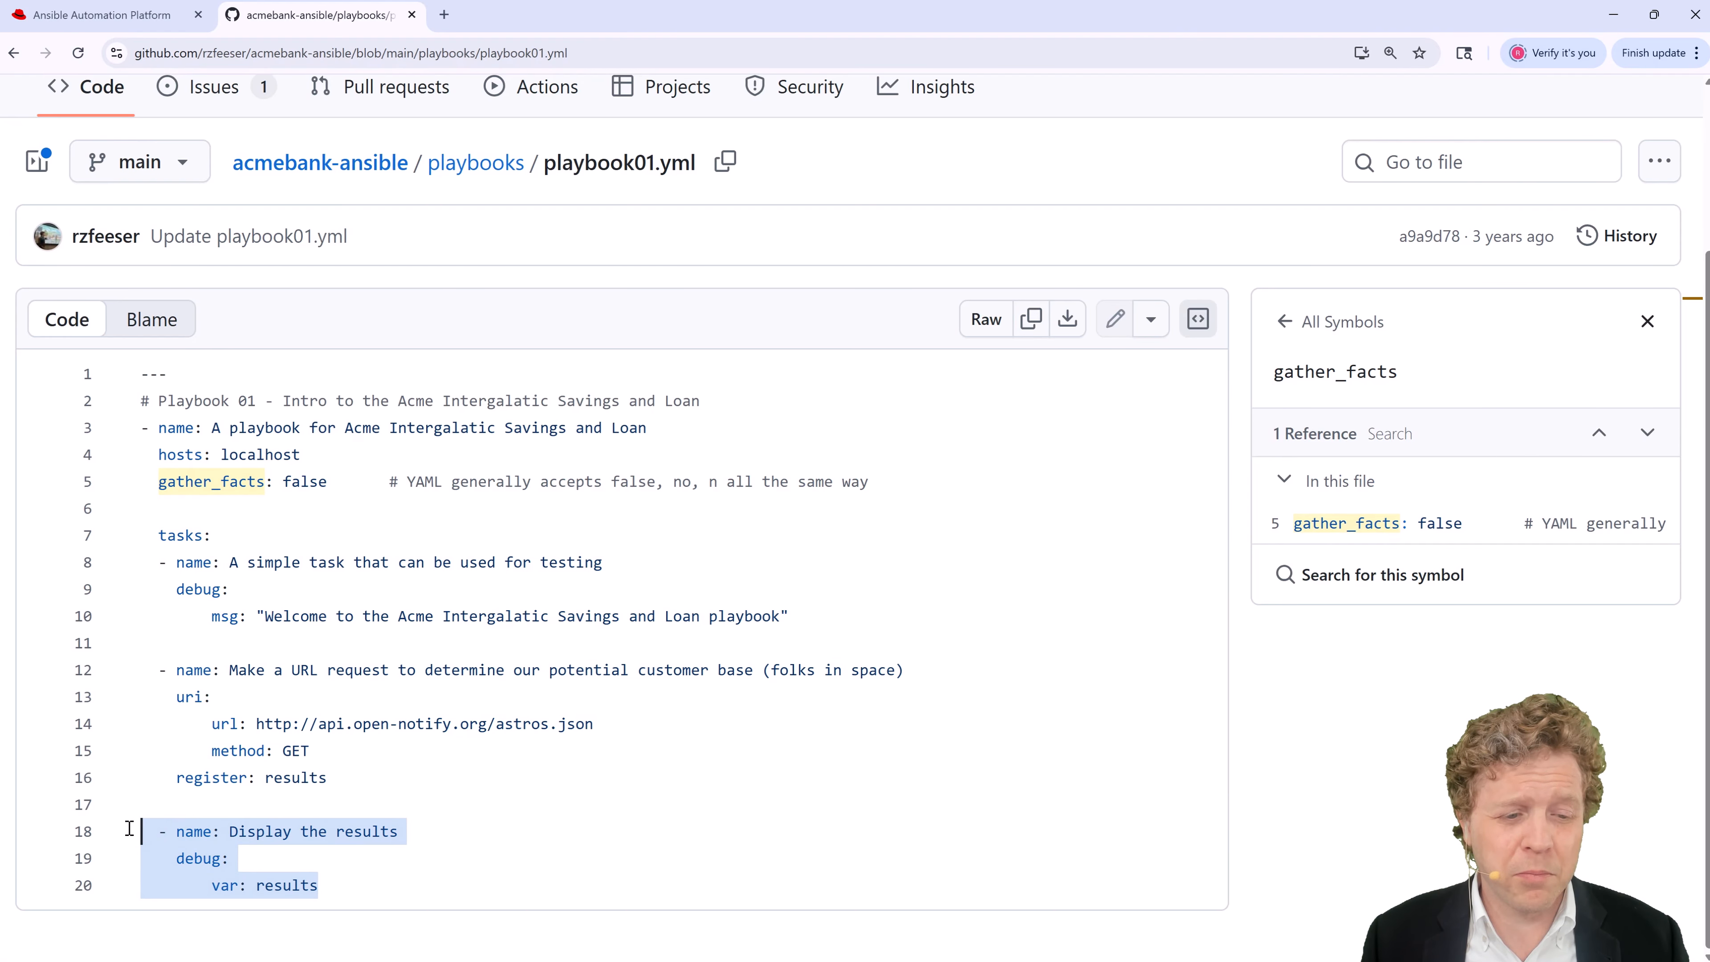
pyautogui.scroll(3, 601, 519)
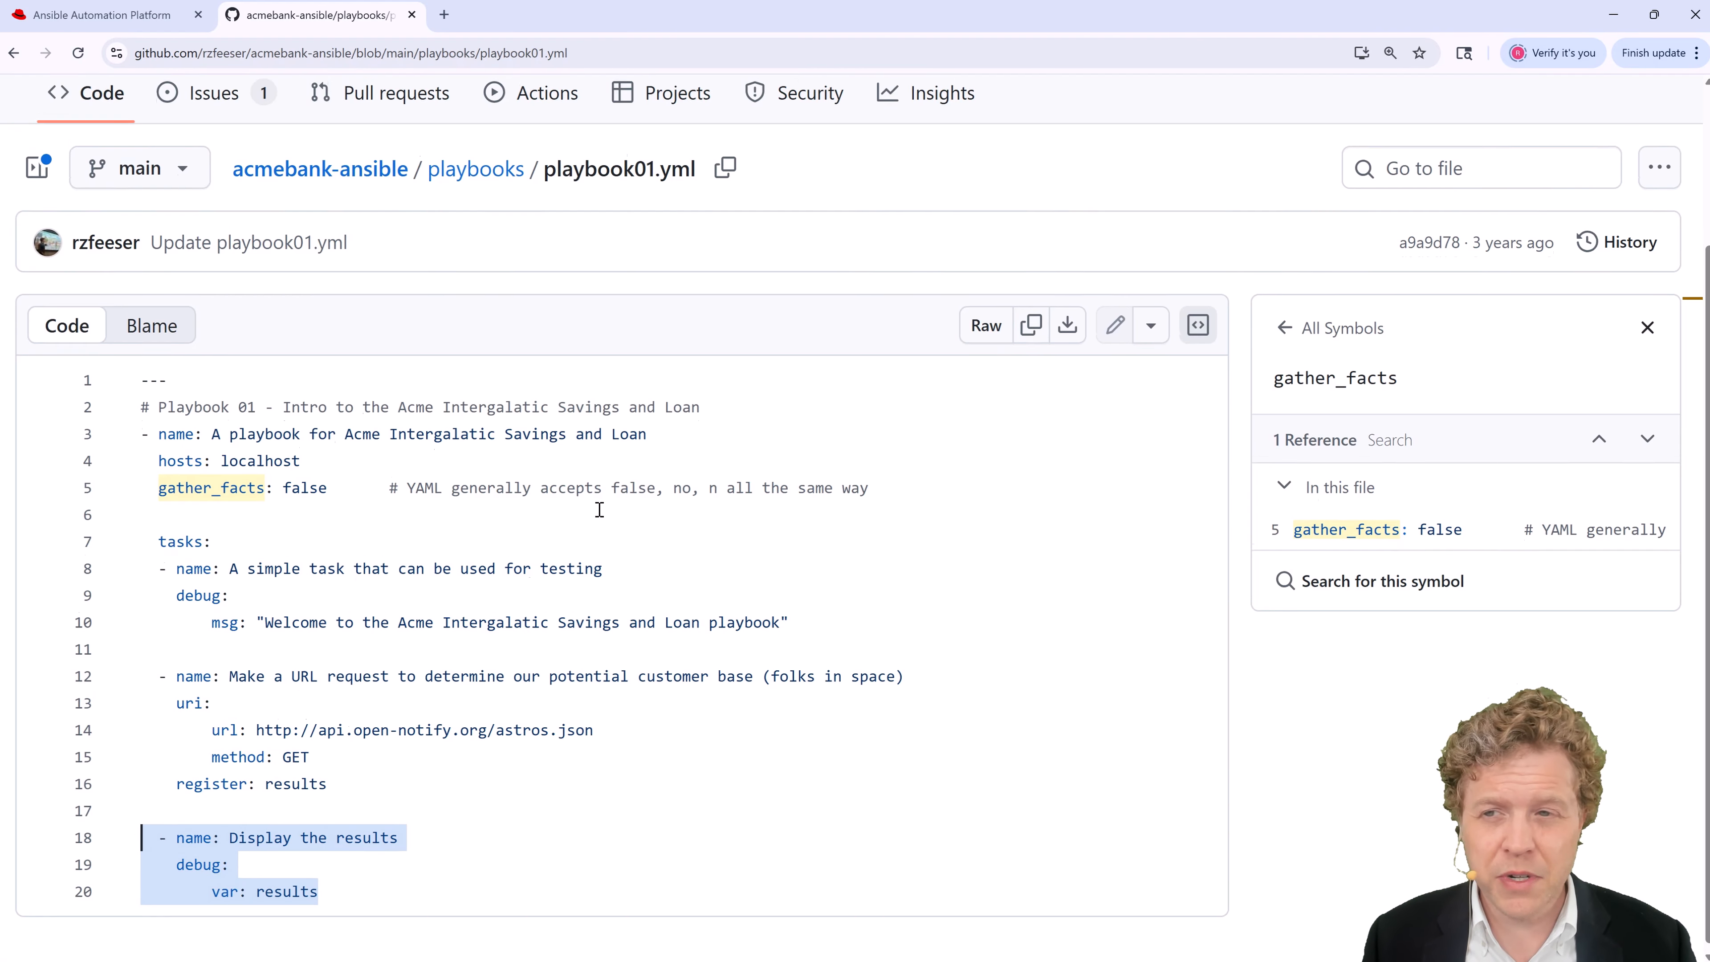
pyautogui.scroll(-3, 559, 526)
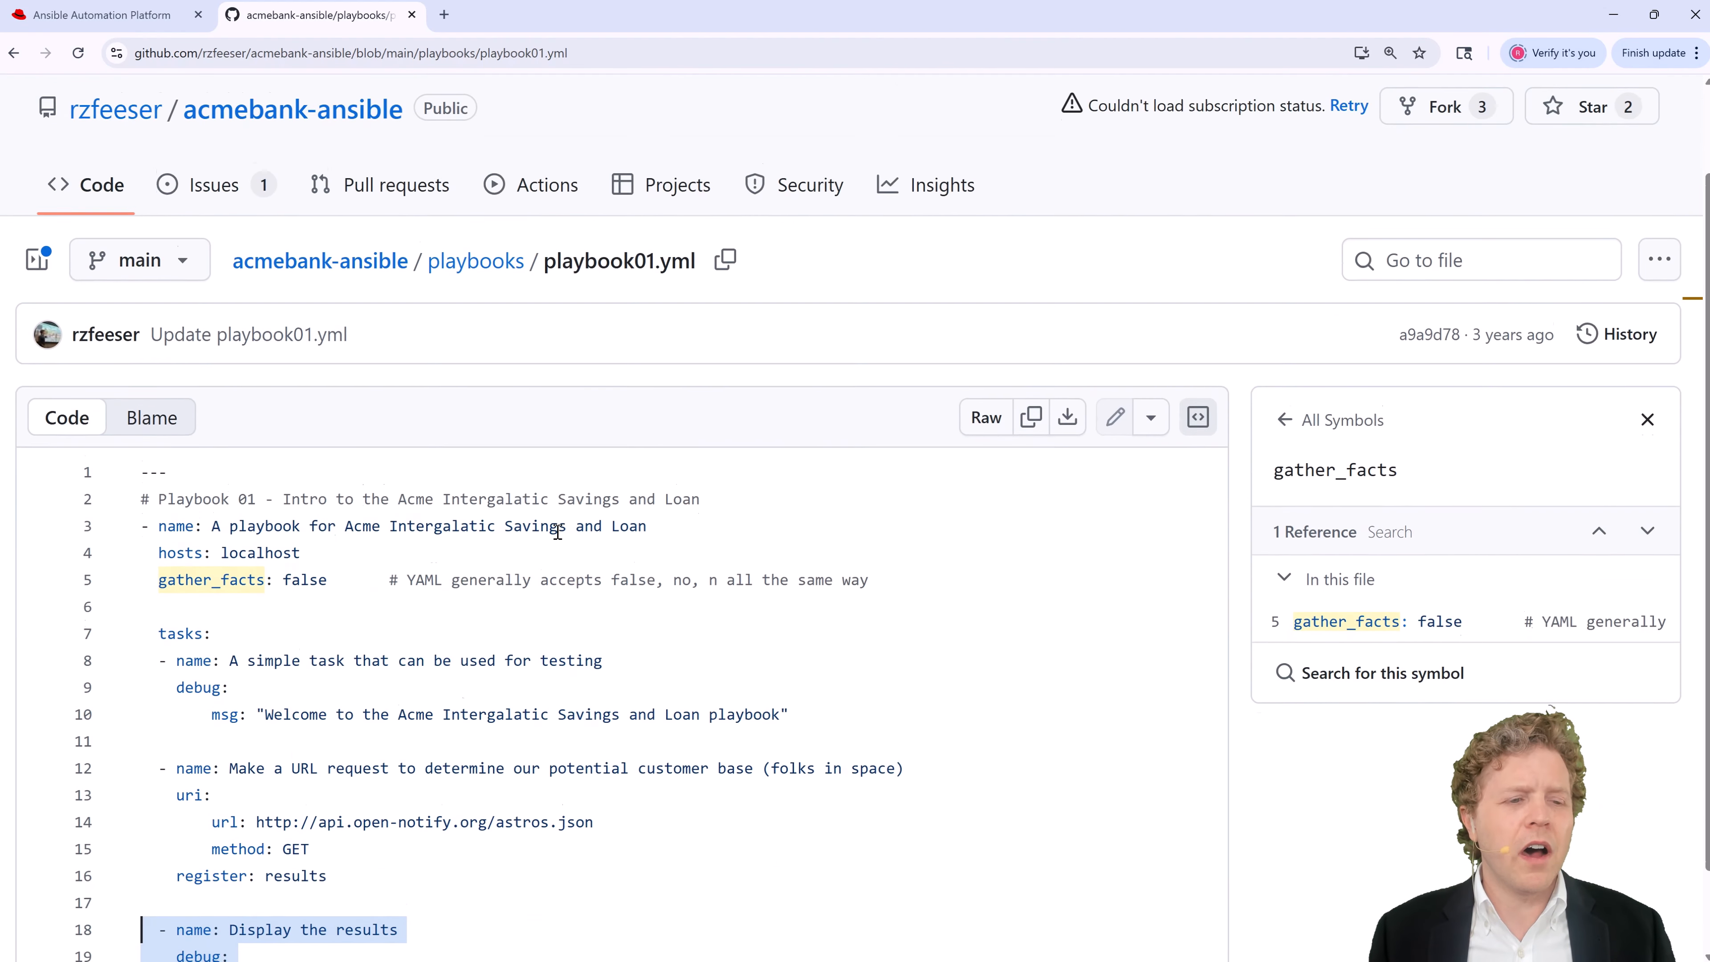
pyautogui.moveTo(178, 589); pyautogui.dragTo(266, 584)
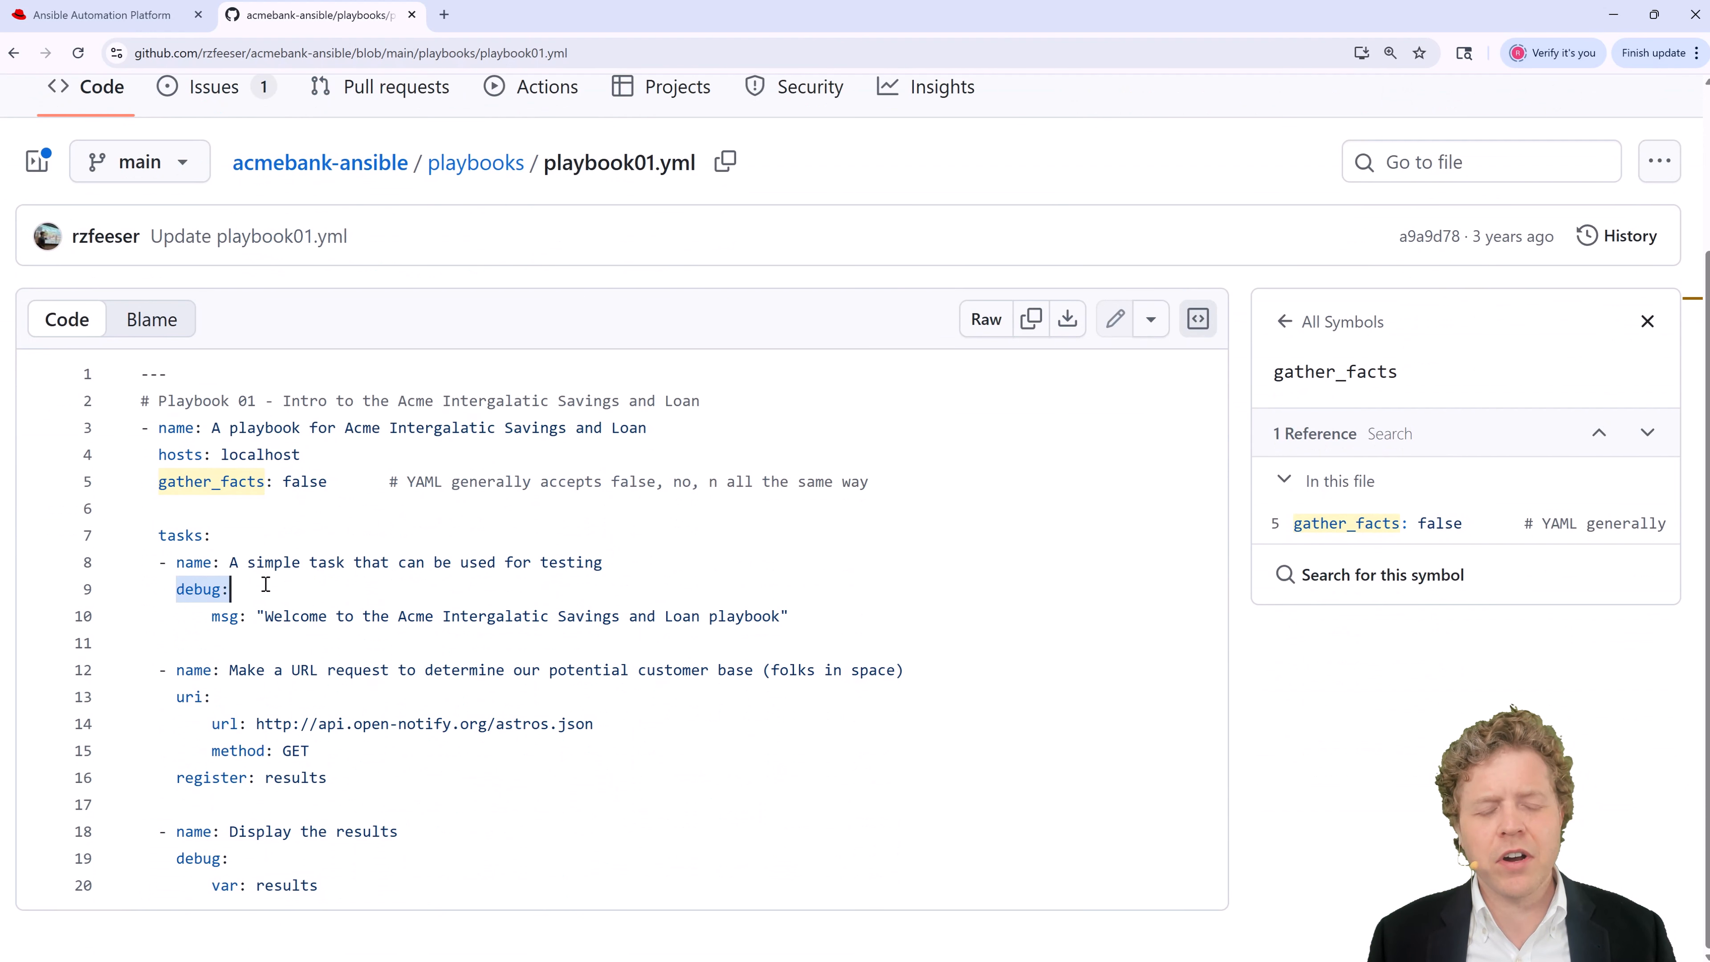
pyautogui.moveTo(177, 698); pyautogui.dragTo(248, 697)
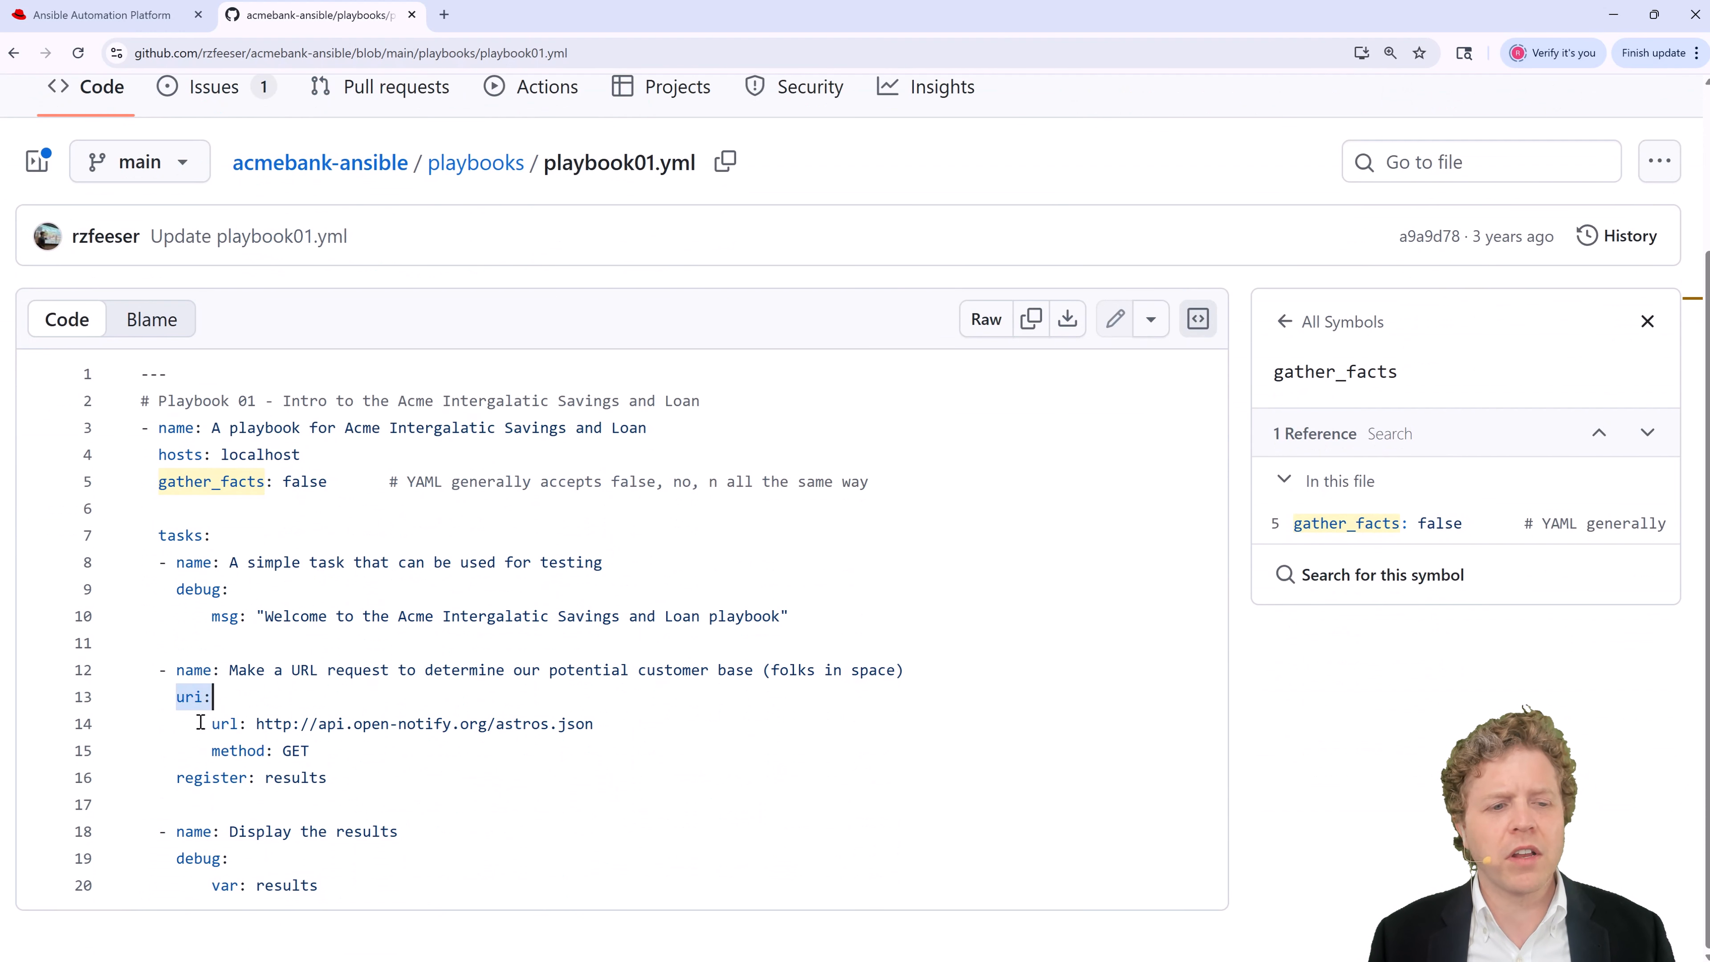
pyautogui.moveTo(179, 859); pyautogui.dragTo(275, 855)
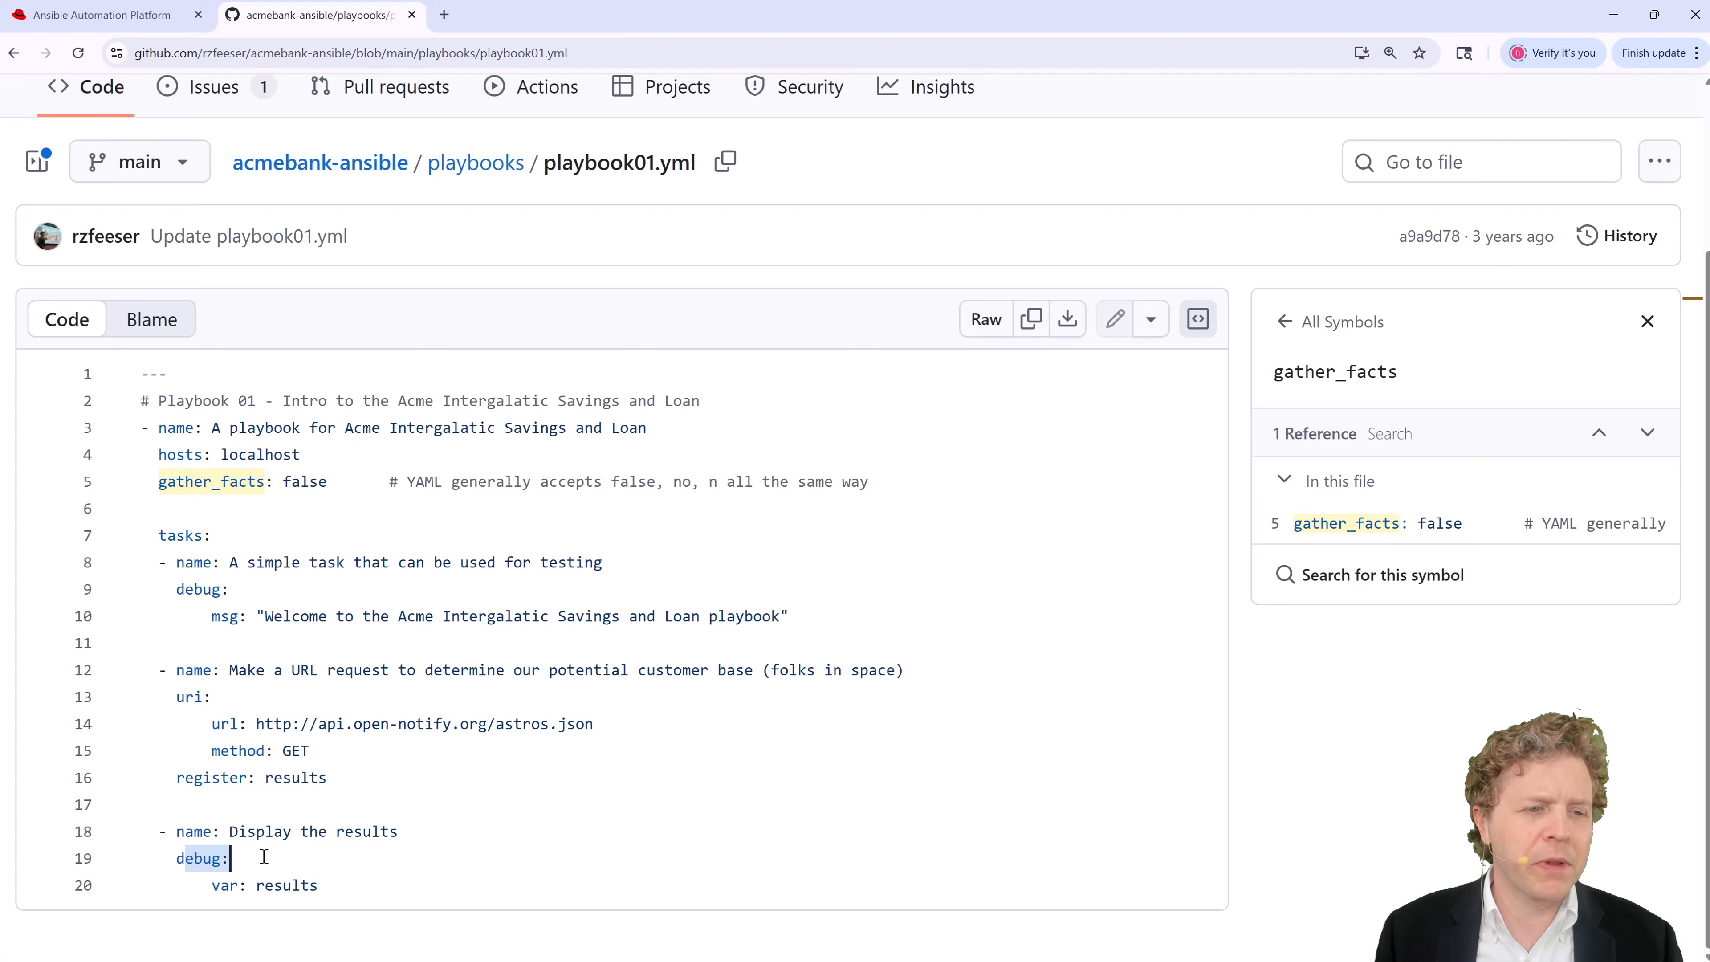
pyautogui.scroll(3, 272, 586)
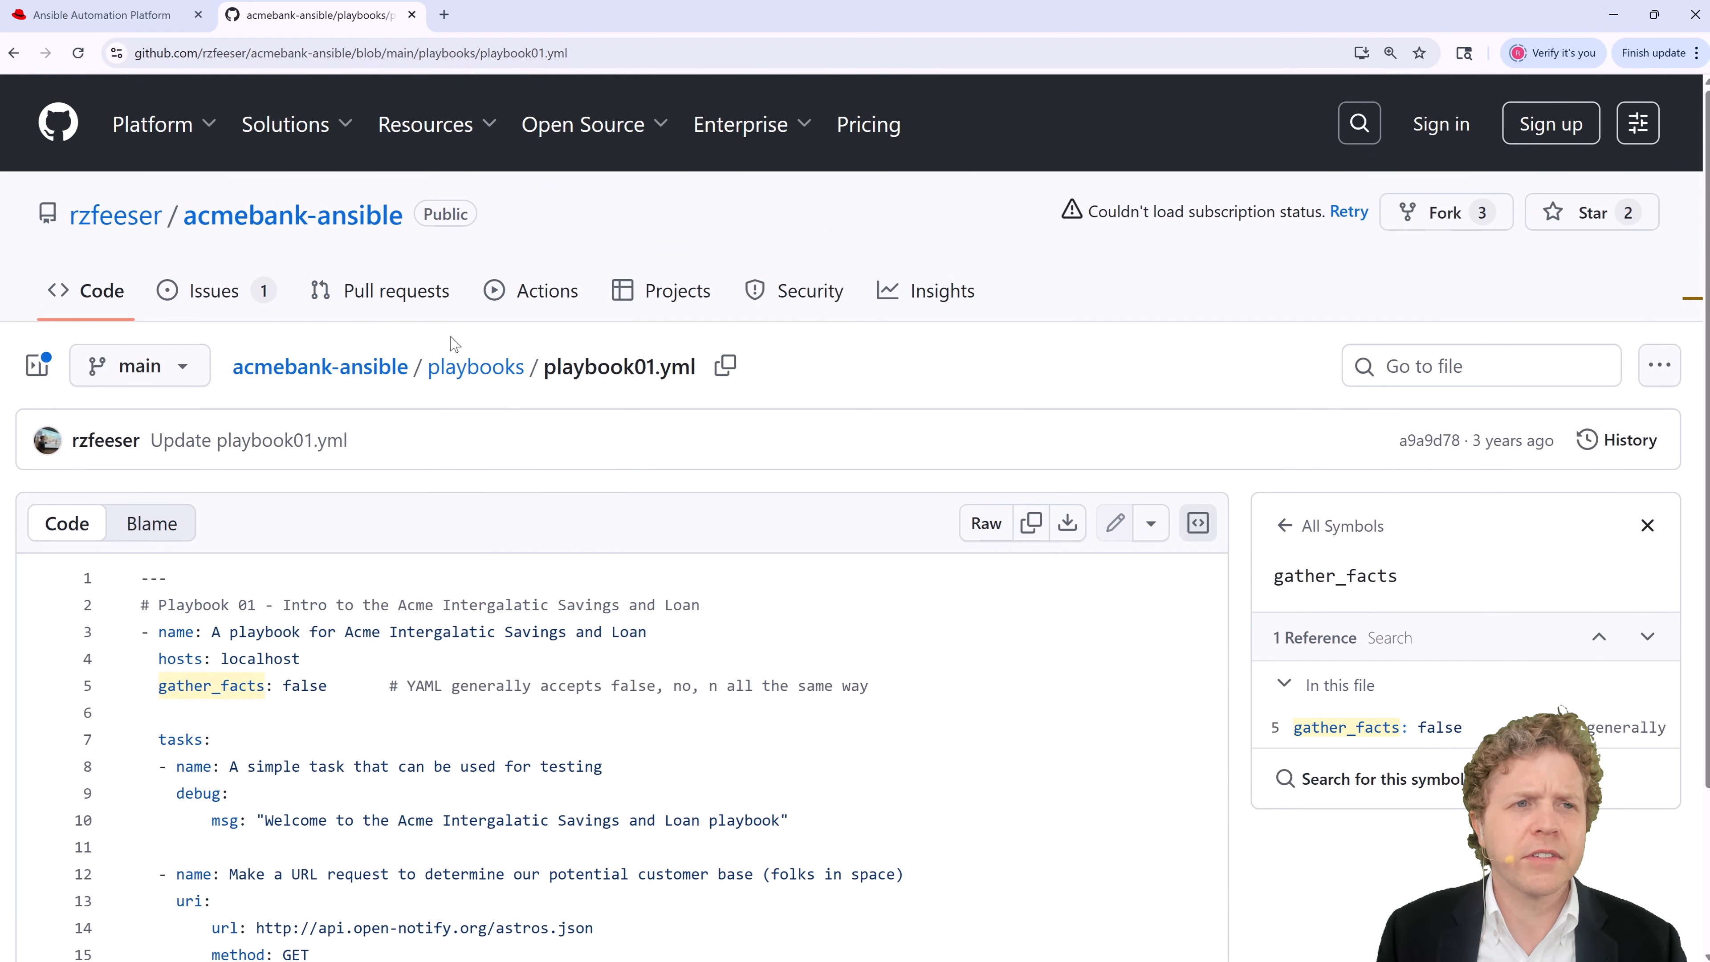
# Step: Leave the branch and source control credential empty, as no credentials are available
pyautogui.click(101, 15)
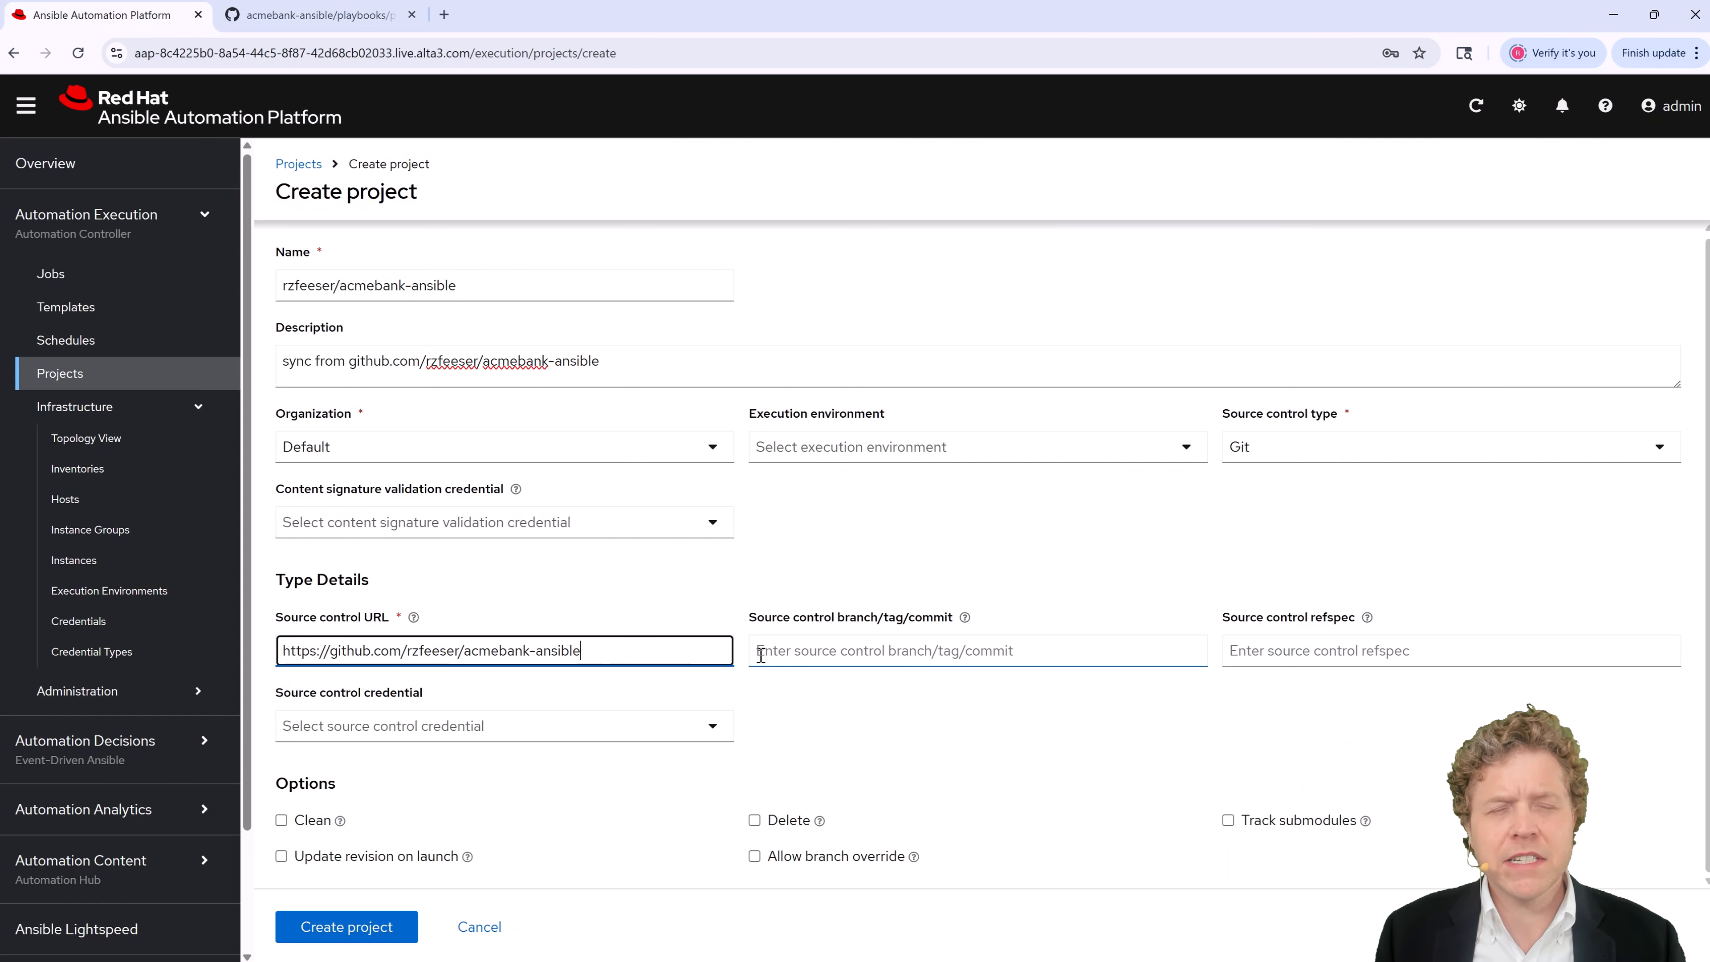
pyautogui.click(787, 653)
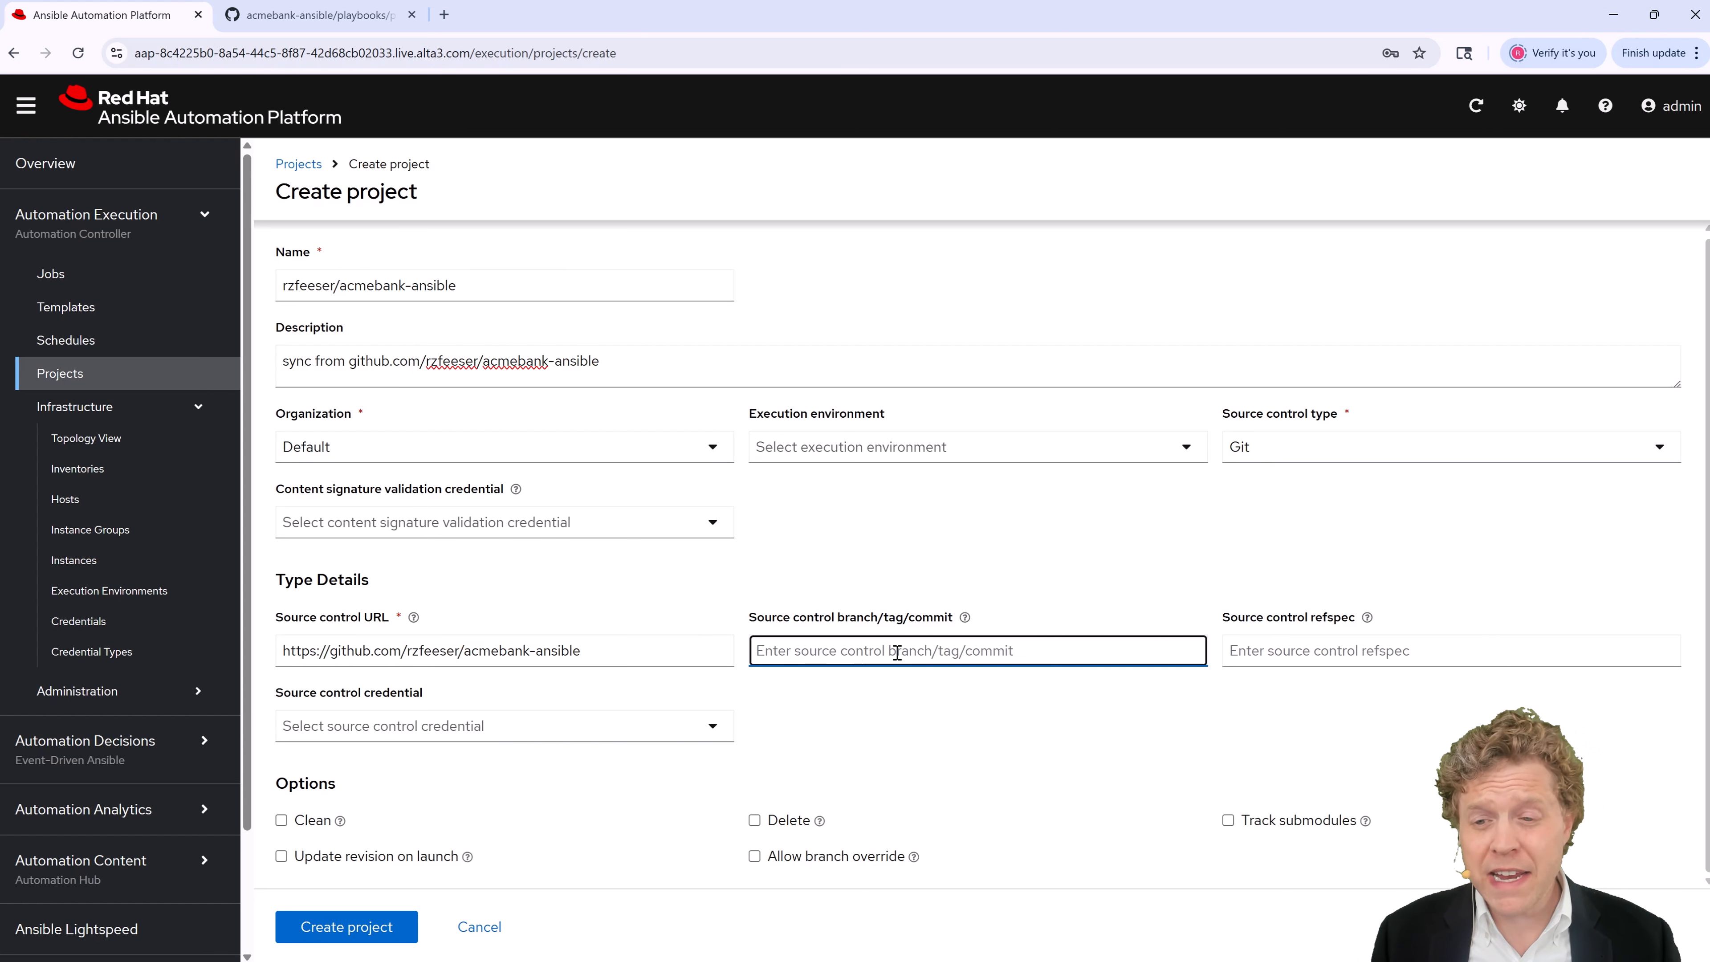
pyautogui.click(414, 731)
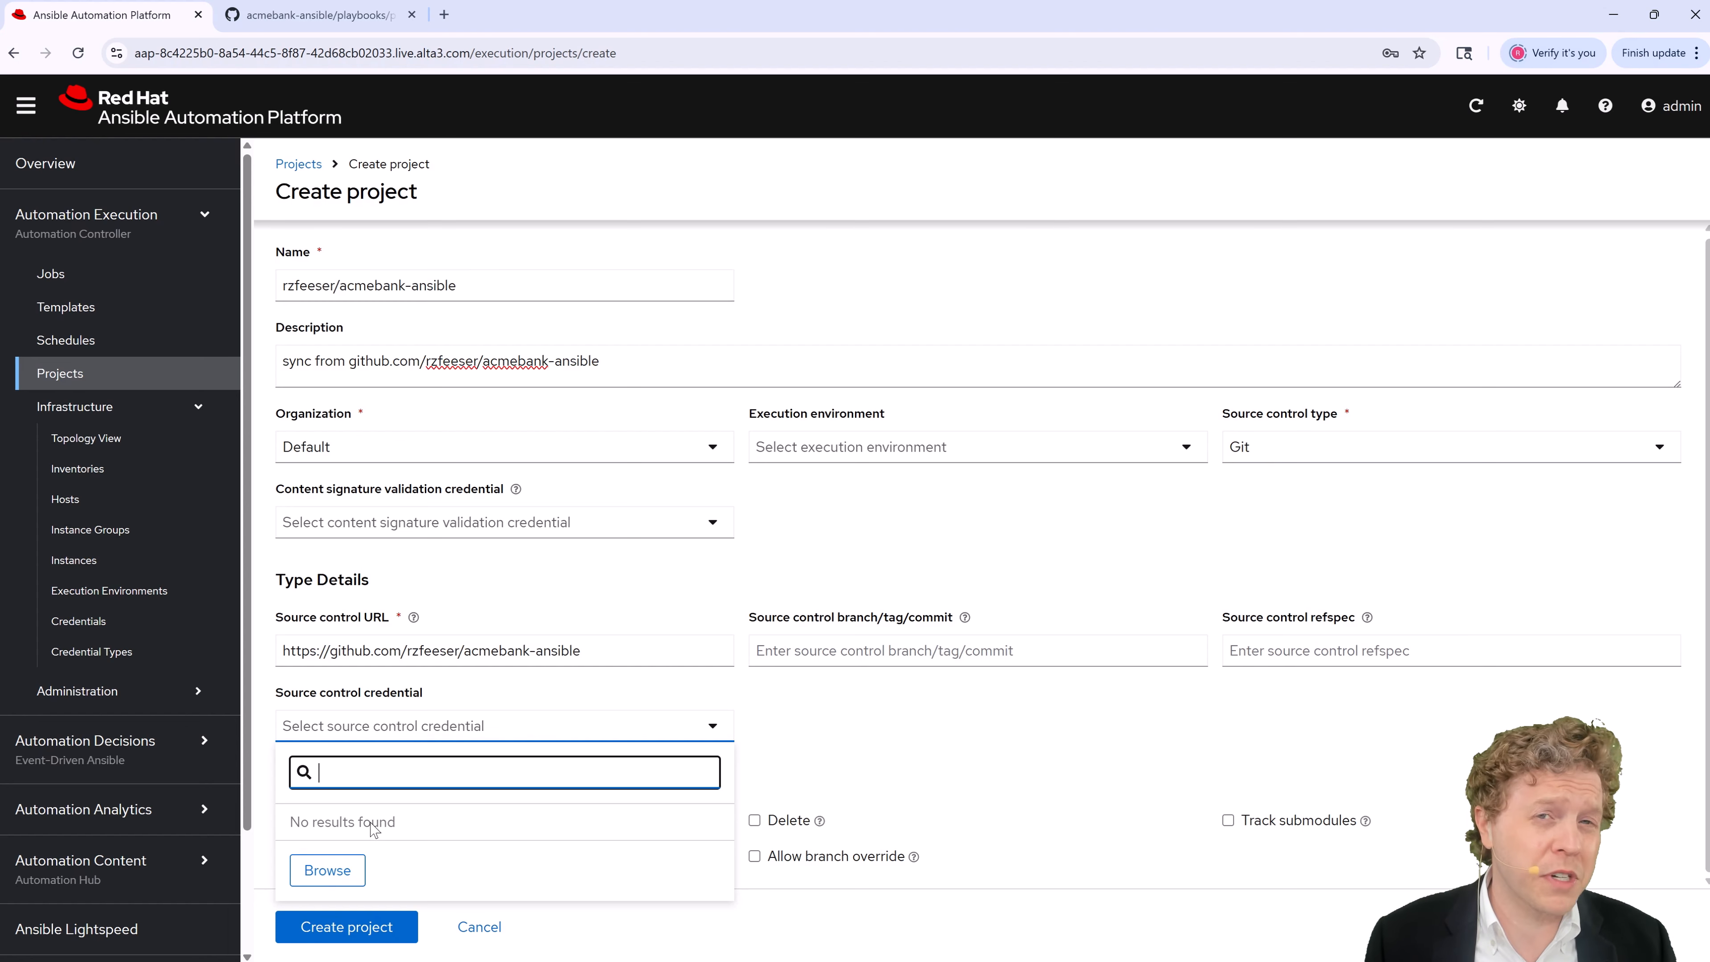
pyautogui.click(769, 780)
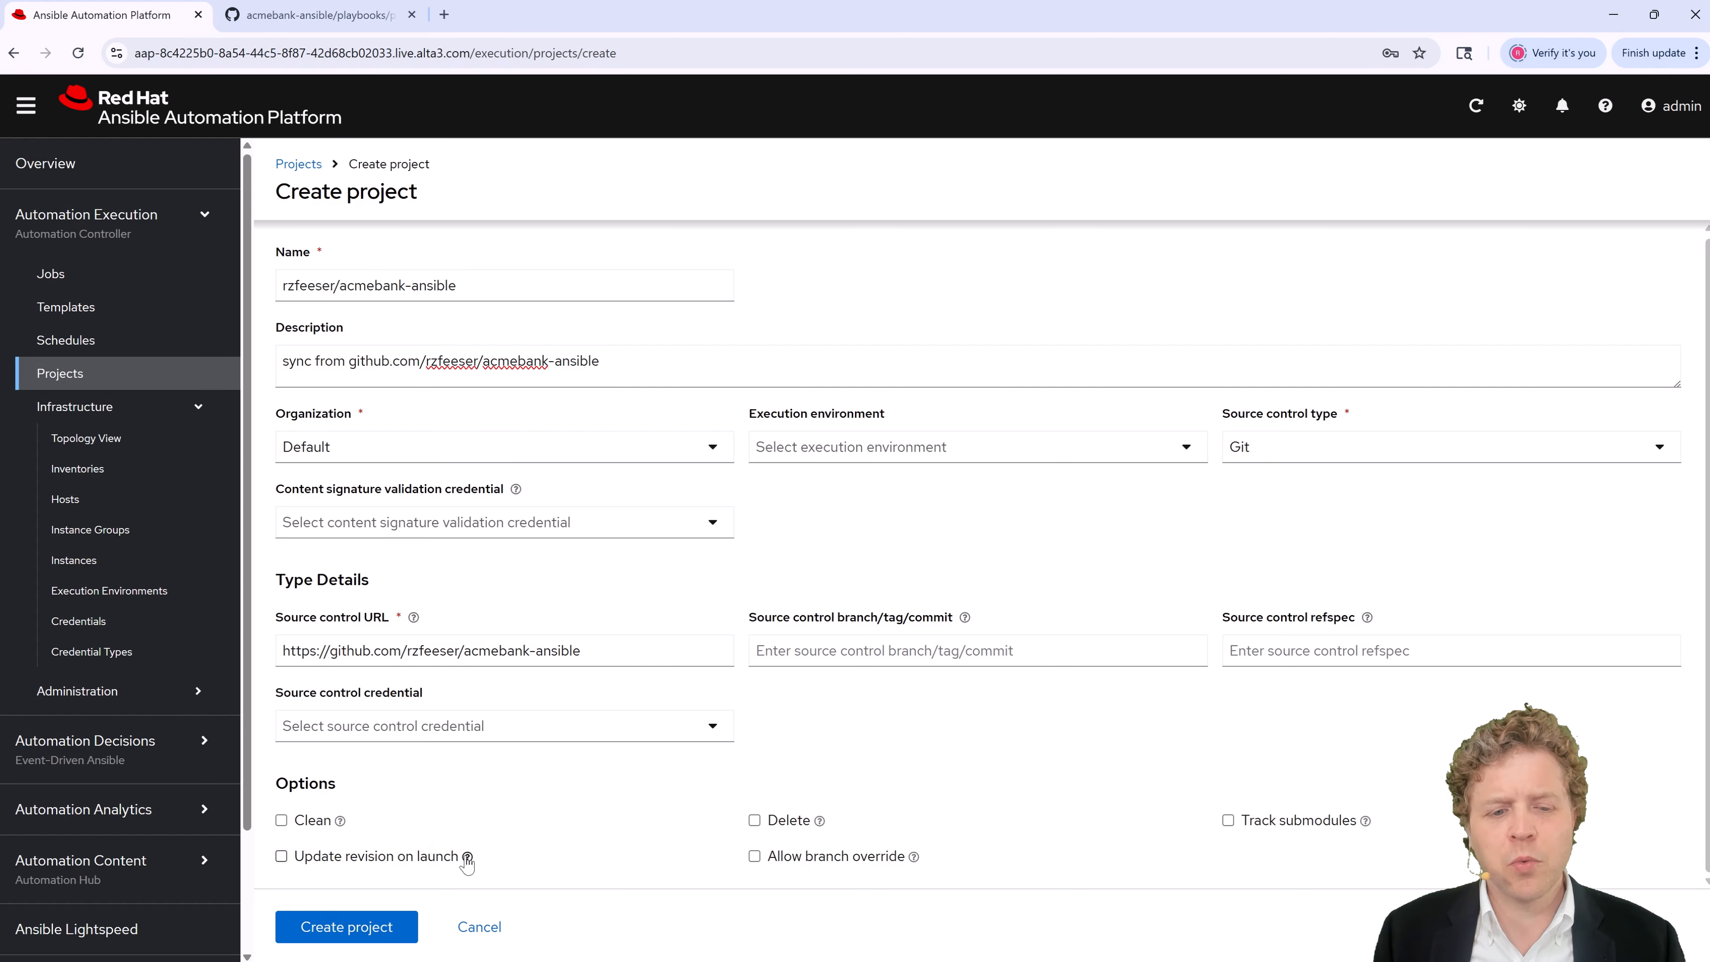
# Step: Enable Update revision on launch and create the acmebank-ansible project
pyautogui.click(447, 859)
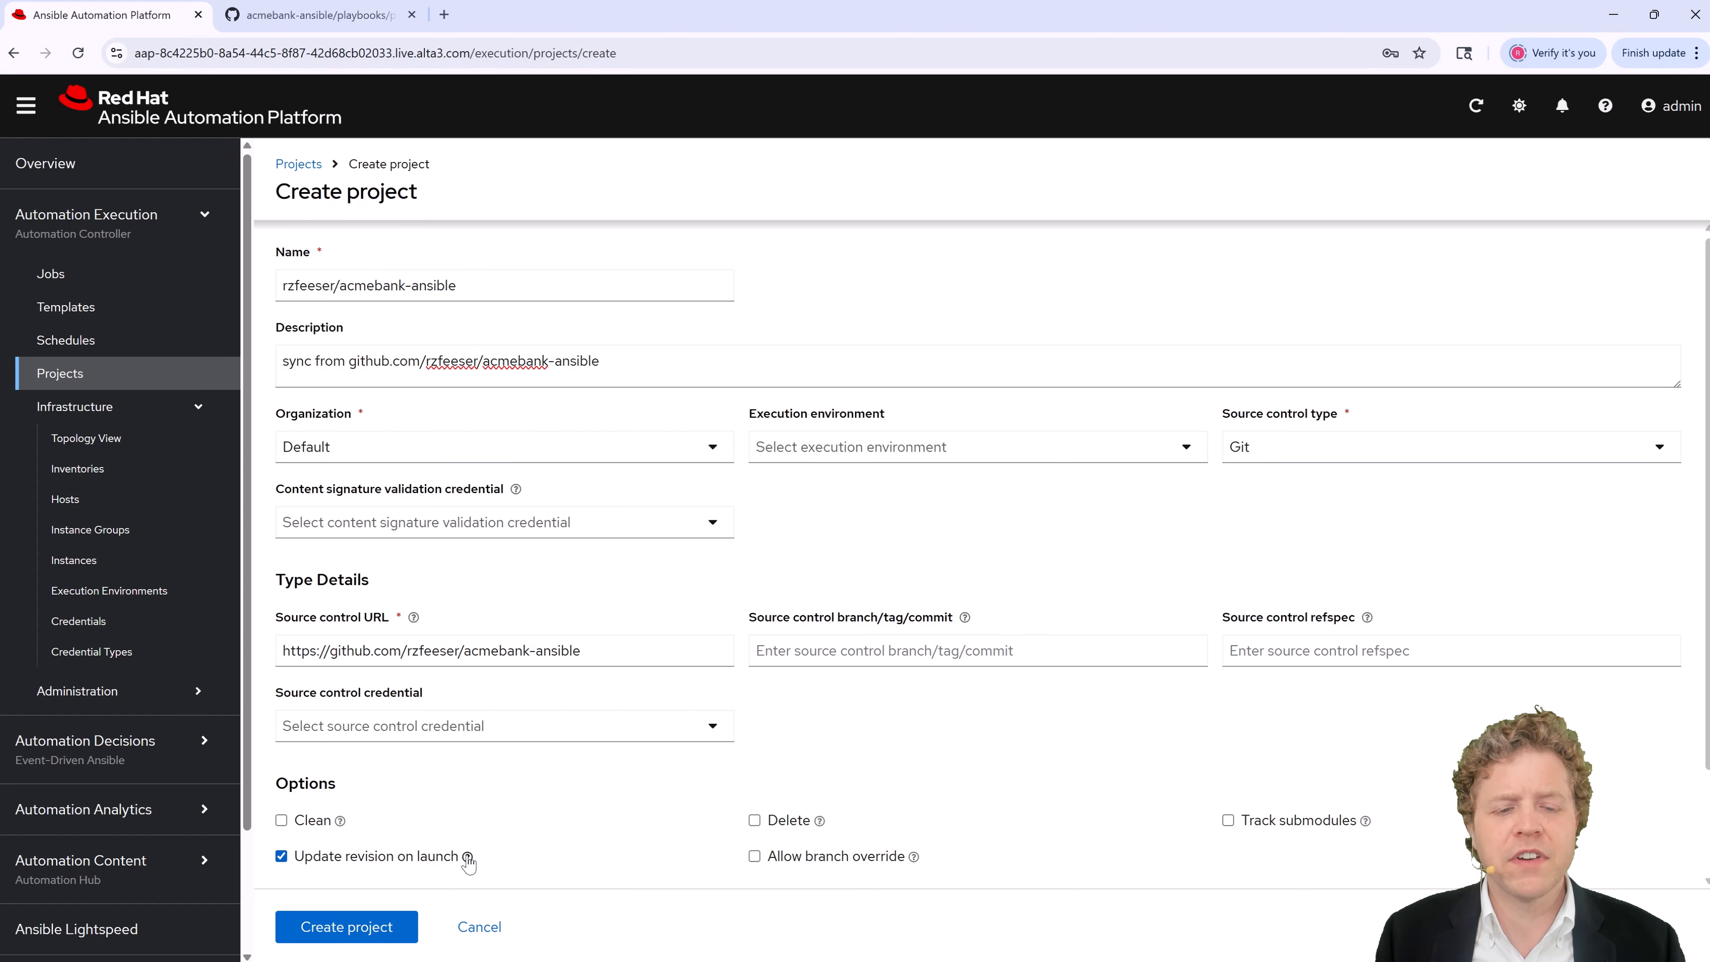
pyautogui.click(467, 858)
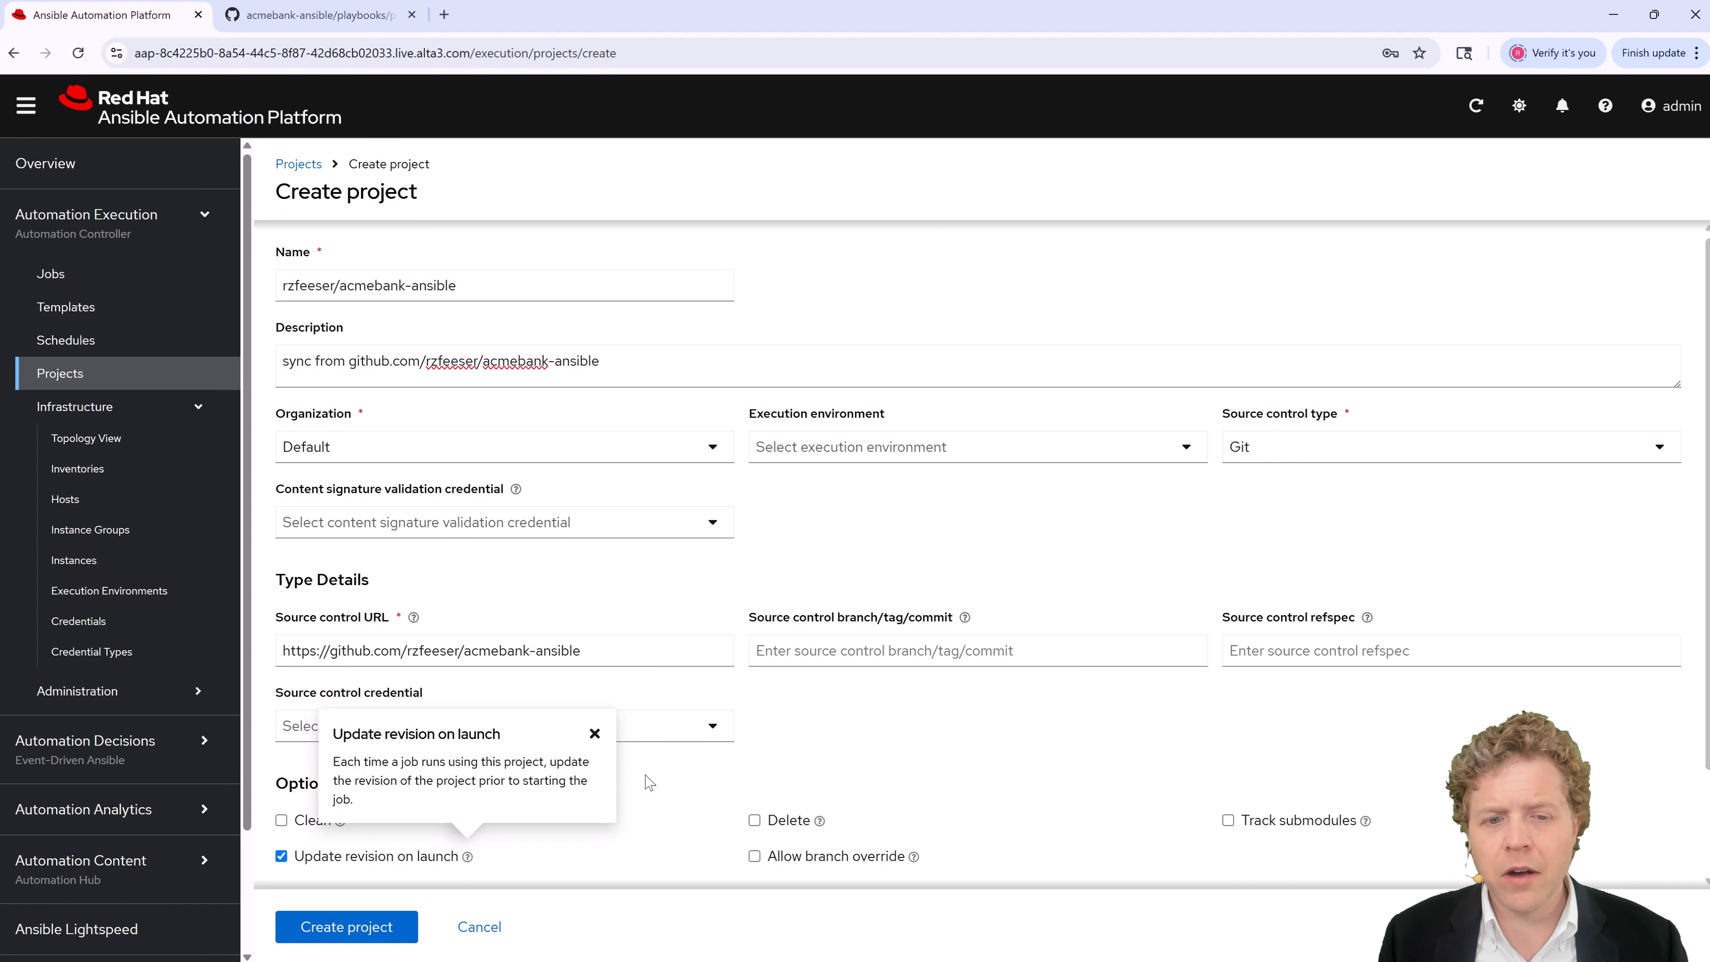
pyautogui.click(593, 734)
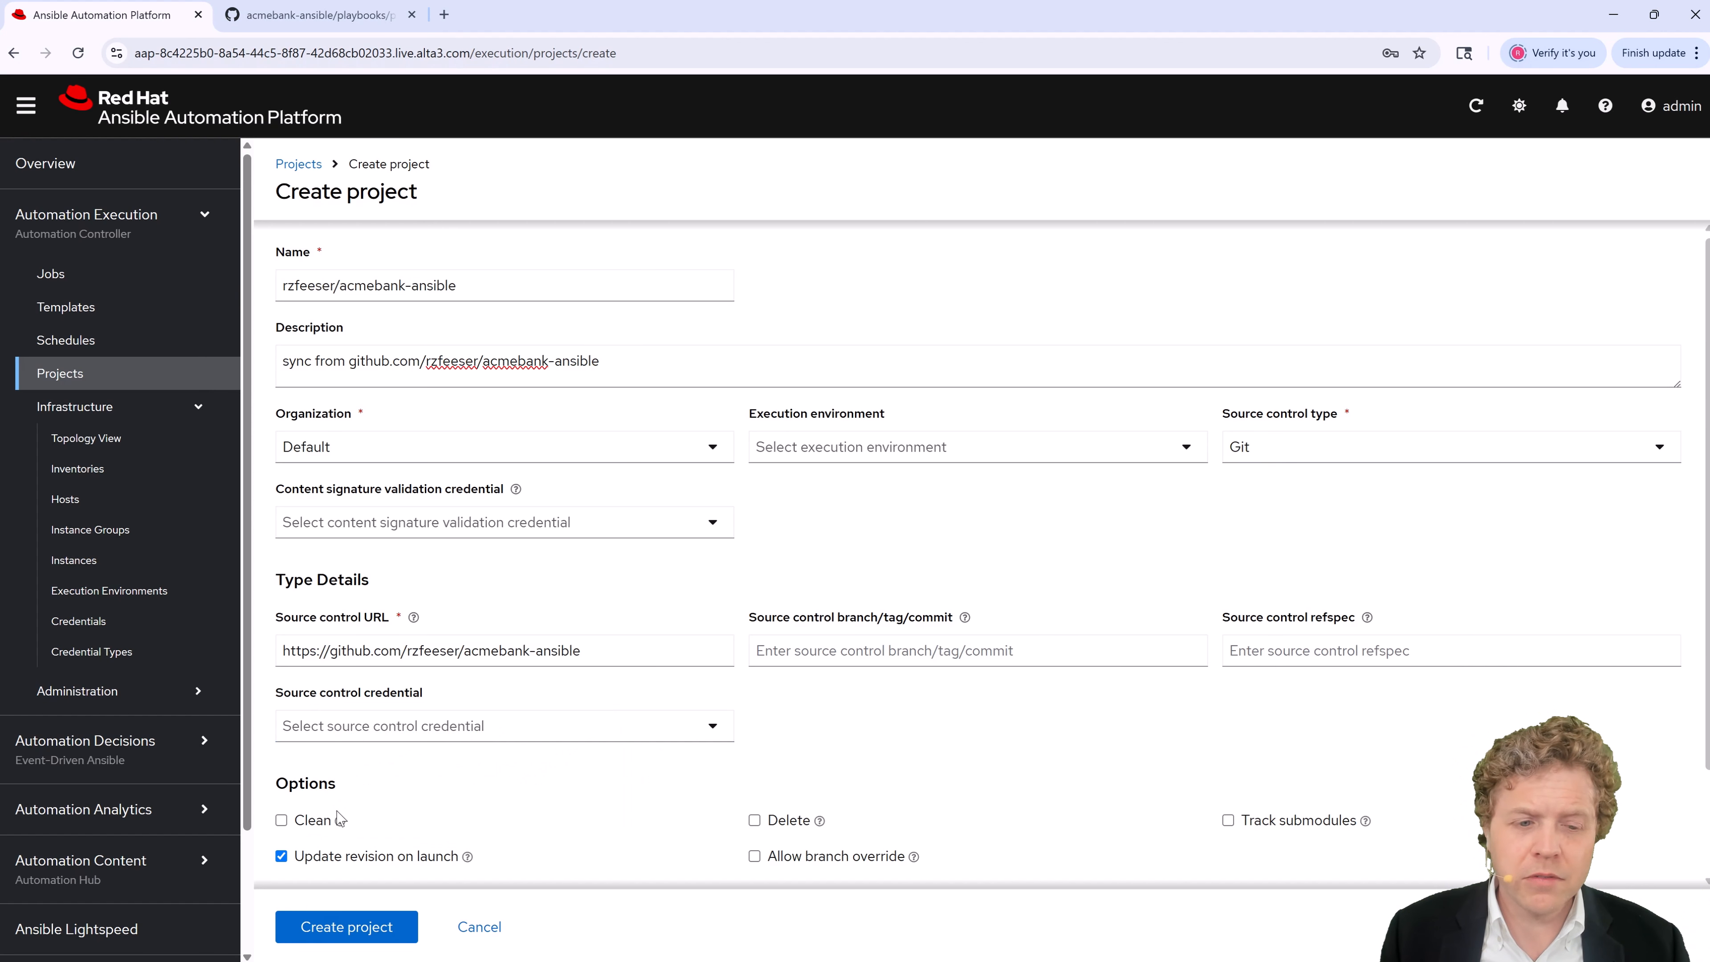
pyautogui.click(362, 941)
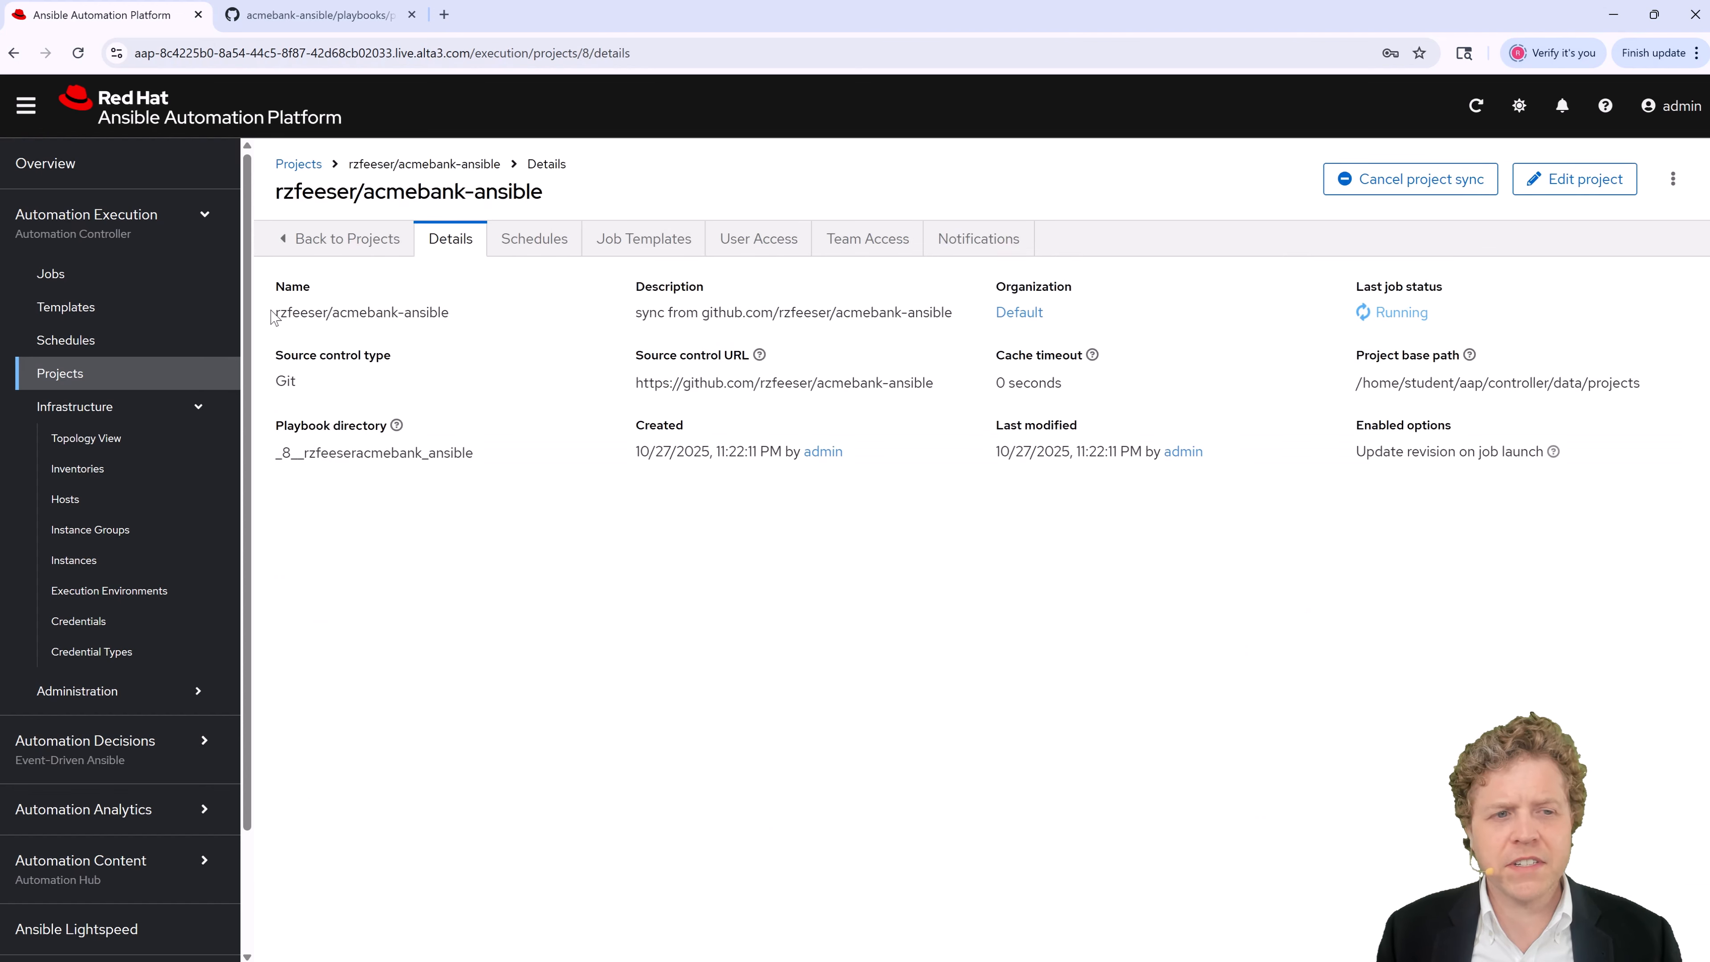
# Step: Watch the acmebank-ansible project's first sync finish with Success, then return to GitHub
pyautogui.moveTo(274, 318); pyautogui.dragTo(478, 319)
pyautogui.hotkey('ctrl', 'c')
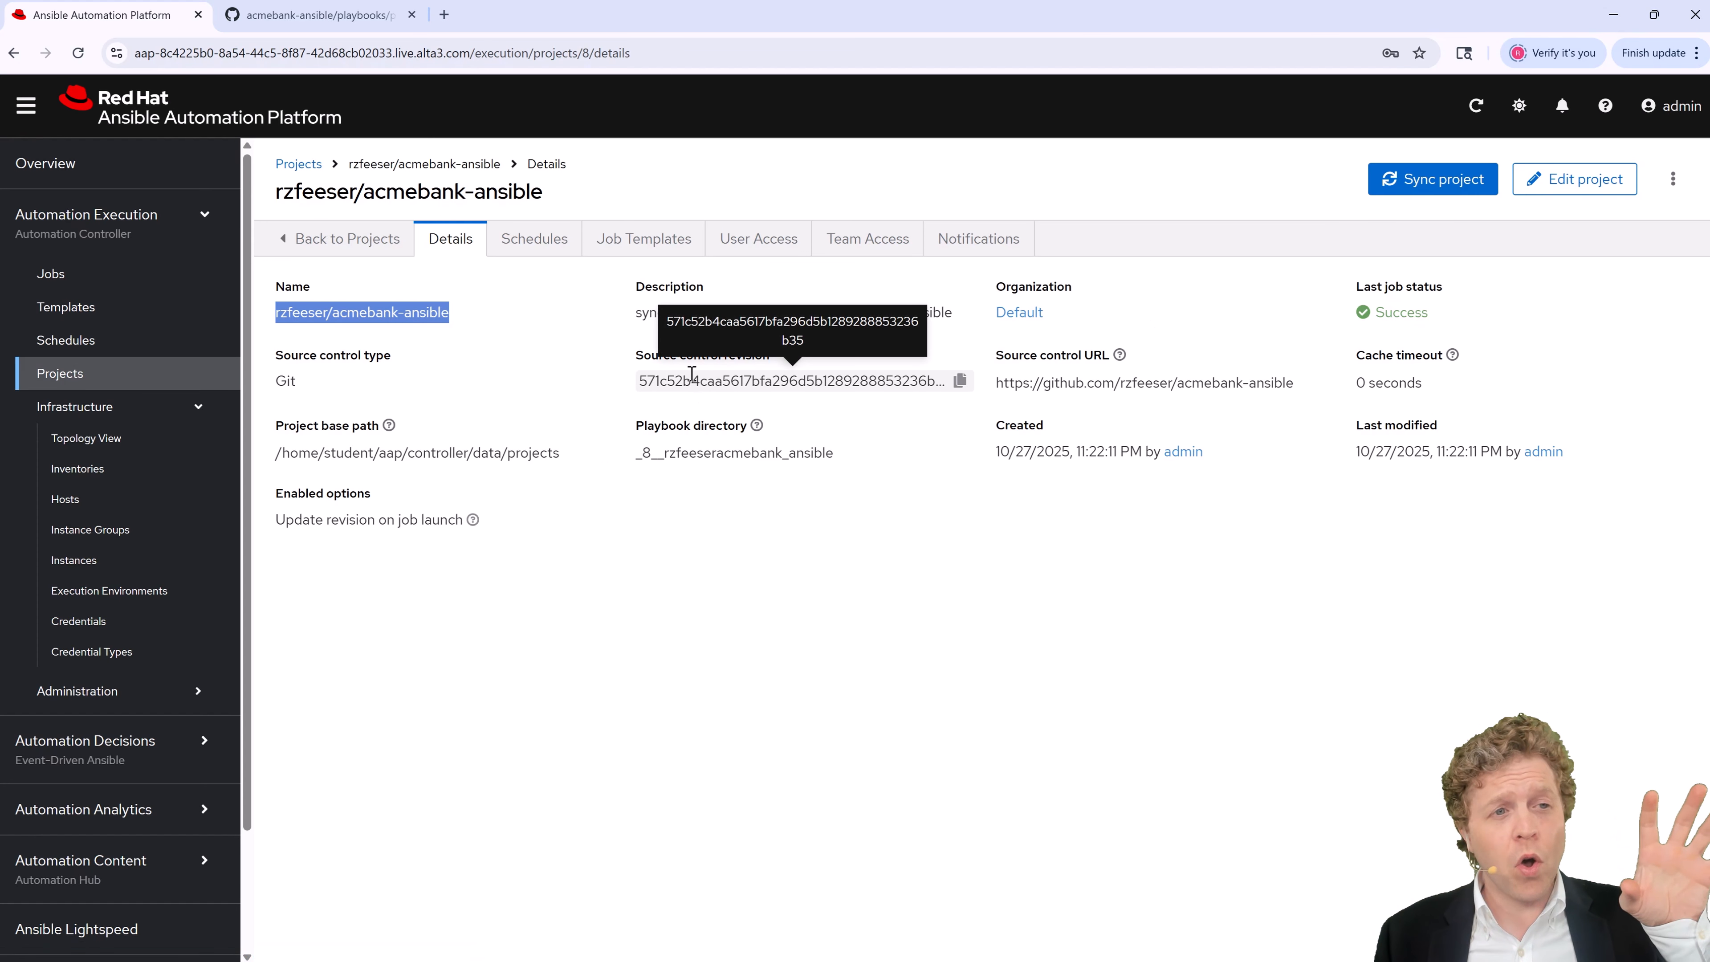
pyautogui.click(337, 16)
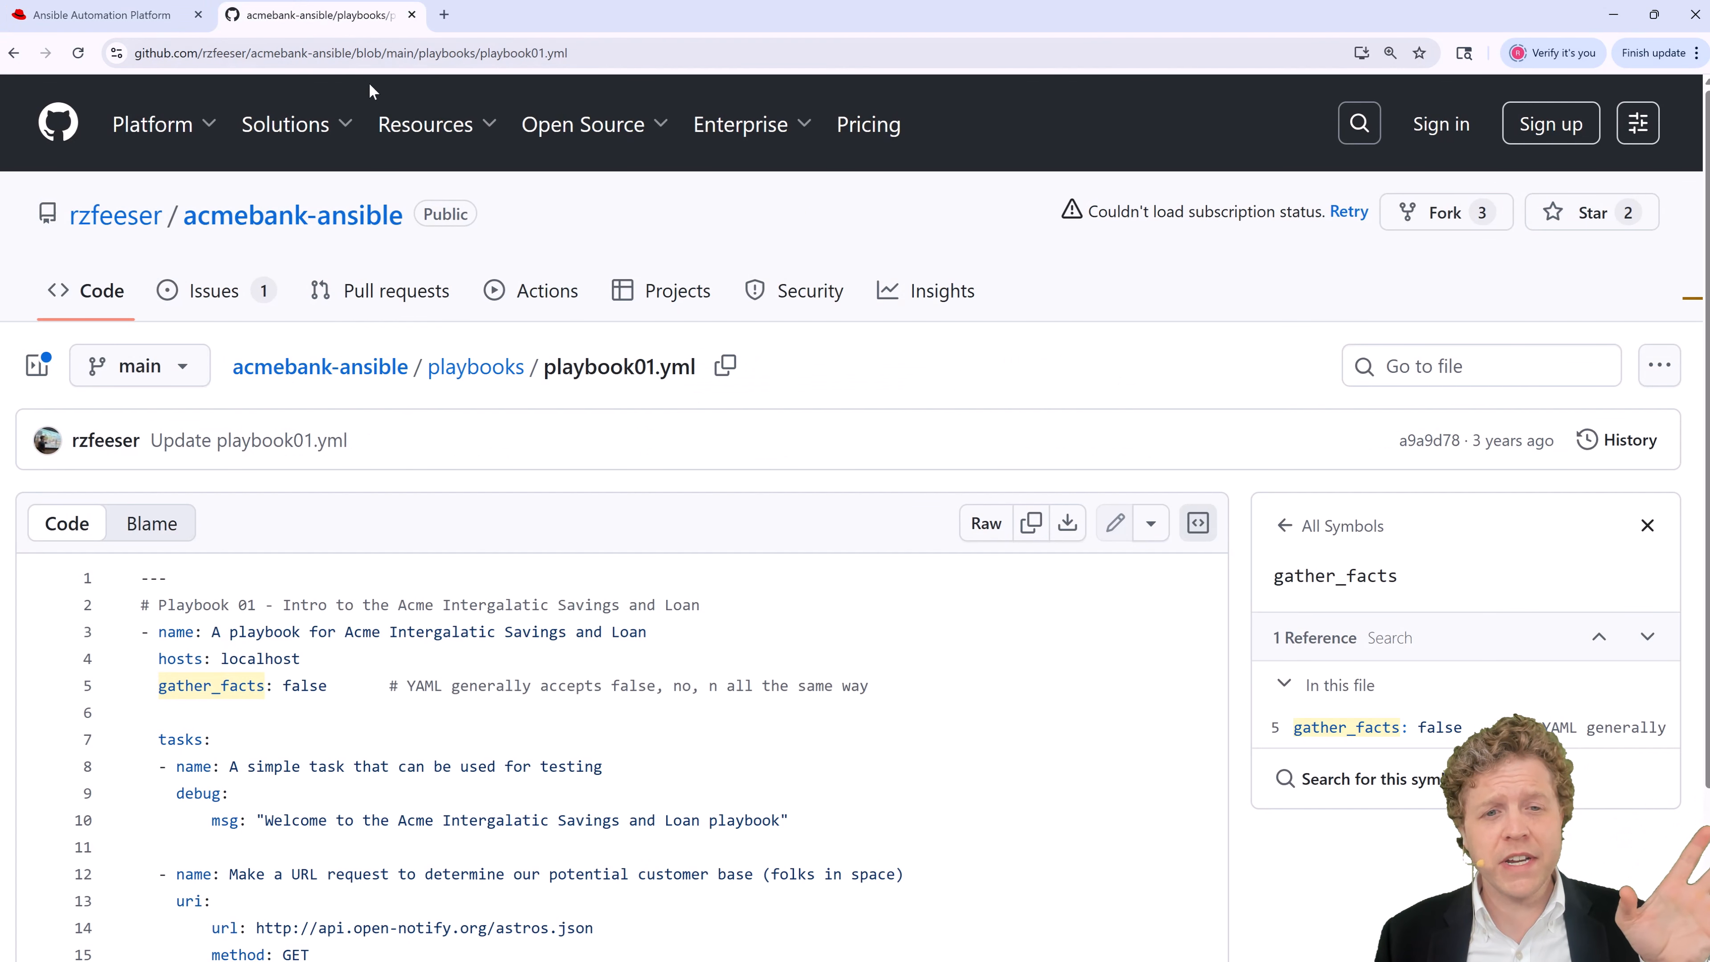
# Step: Compare GitHub's latest commit 571c52b with the project's source control revision
pyautogui.click(258, 213)
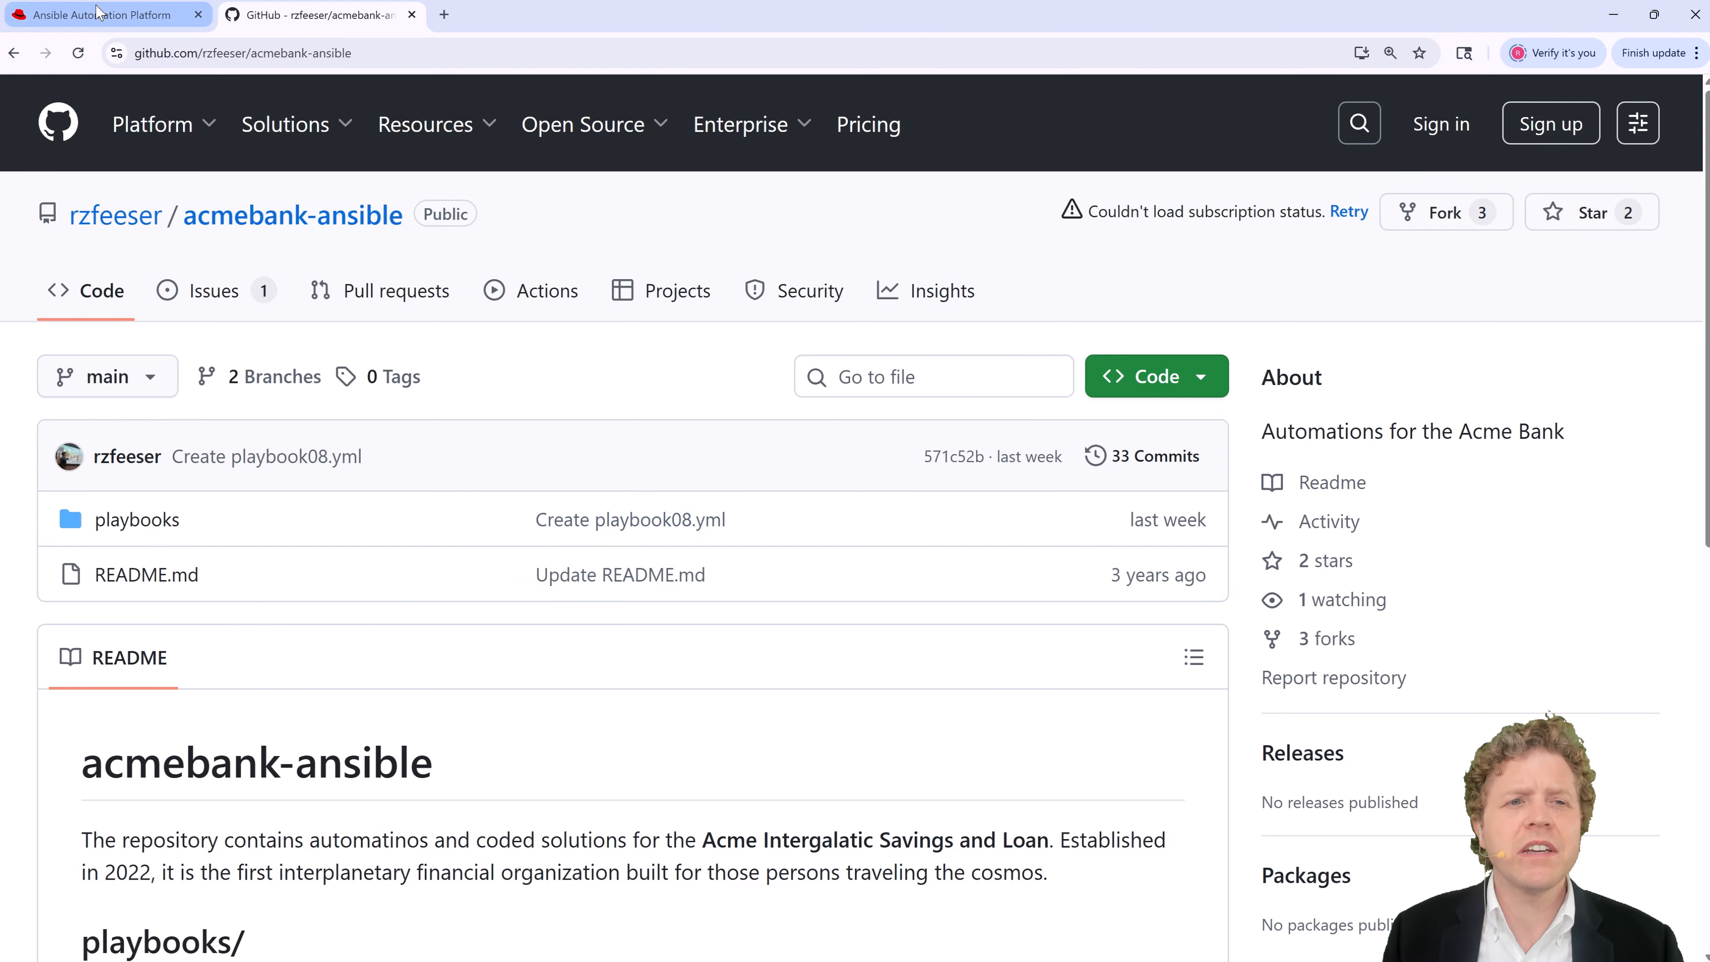
pyautogui.click(101, 15)
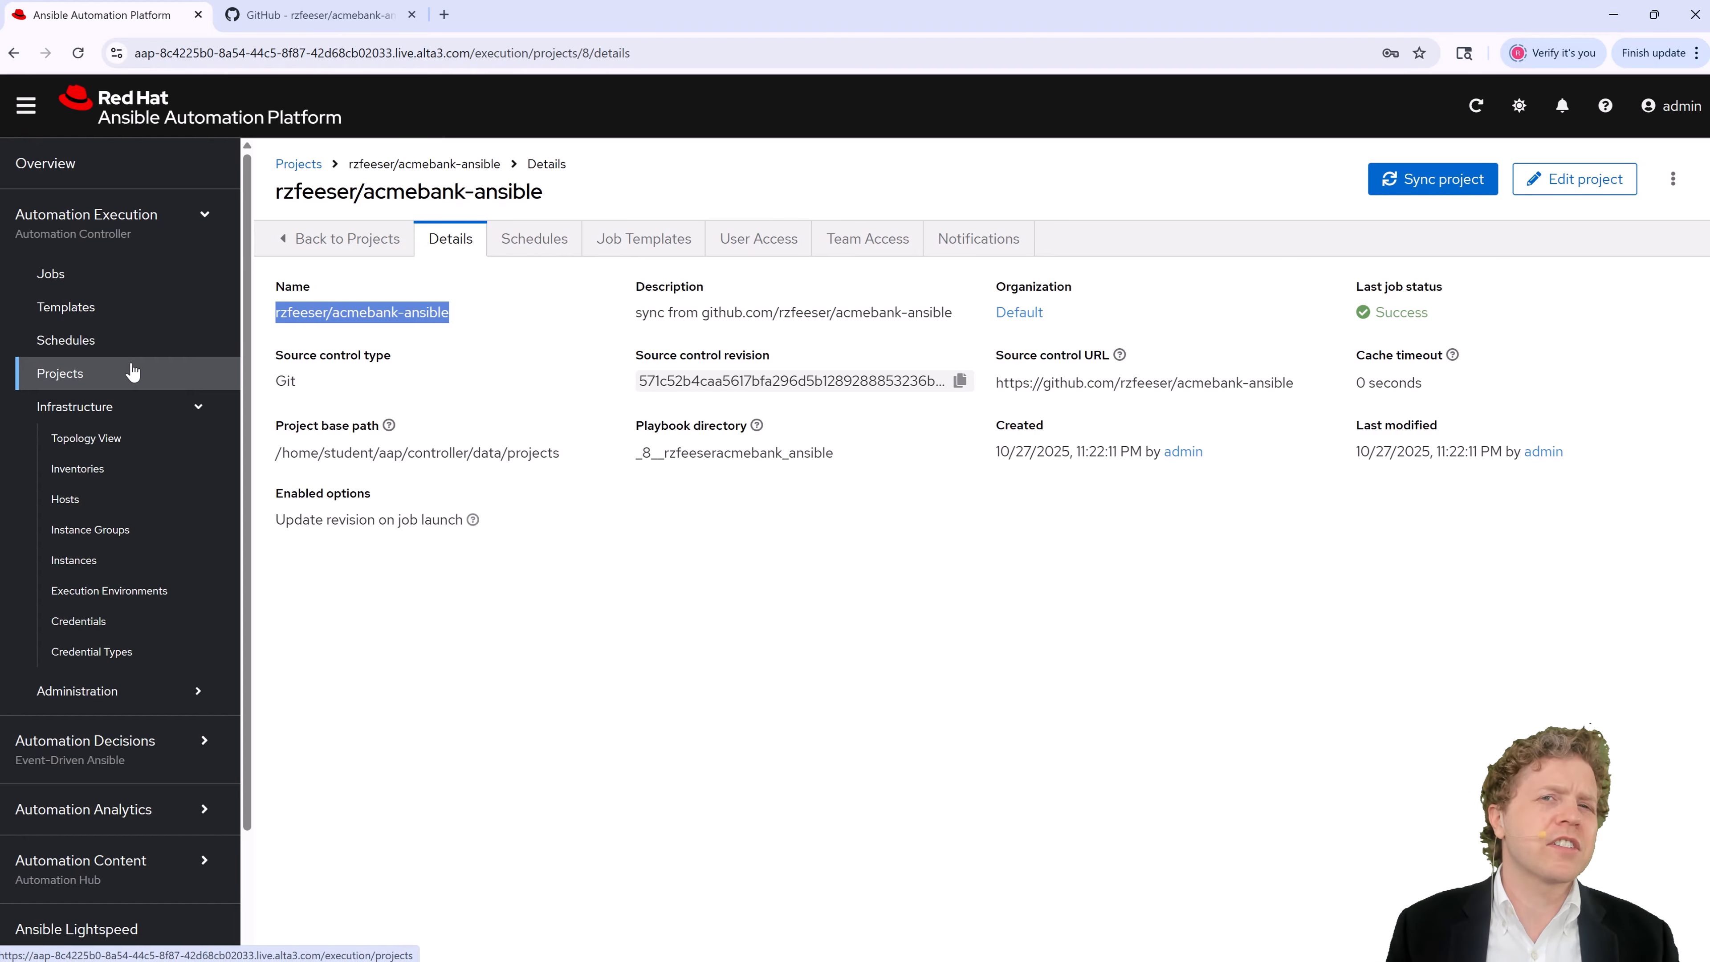
# Step: From the Inventories page, start a new standard inventory
pyautogui.click(100, 477)
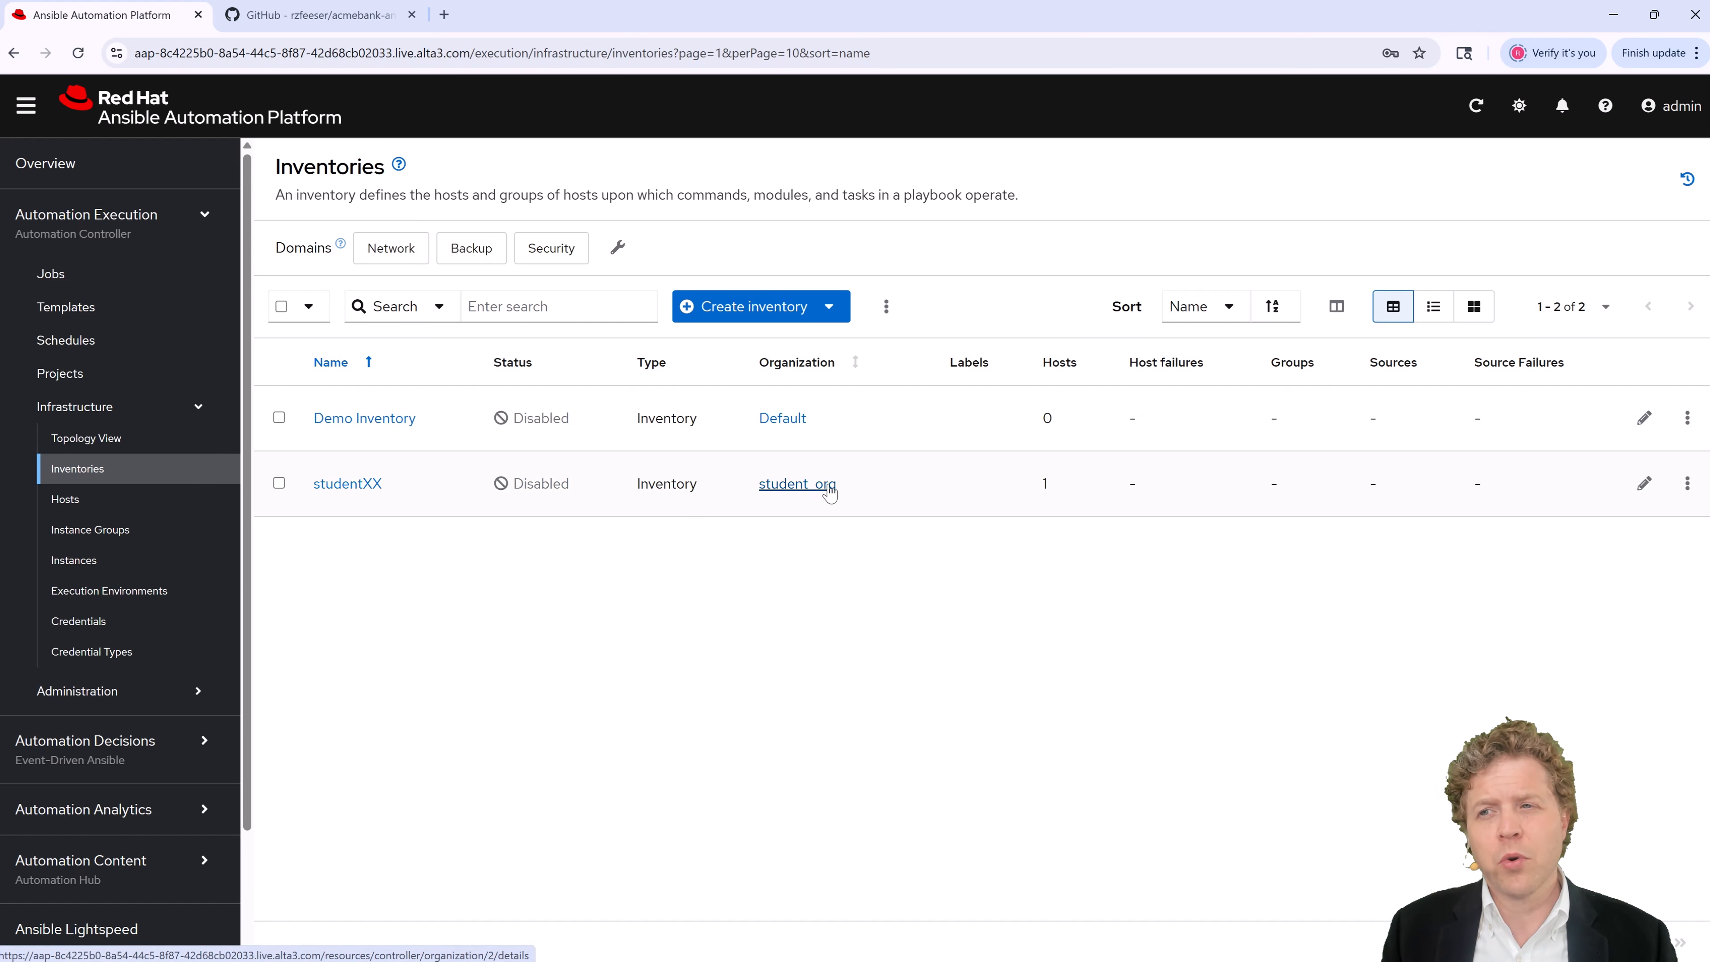
pyautogui.click(771, 317)
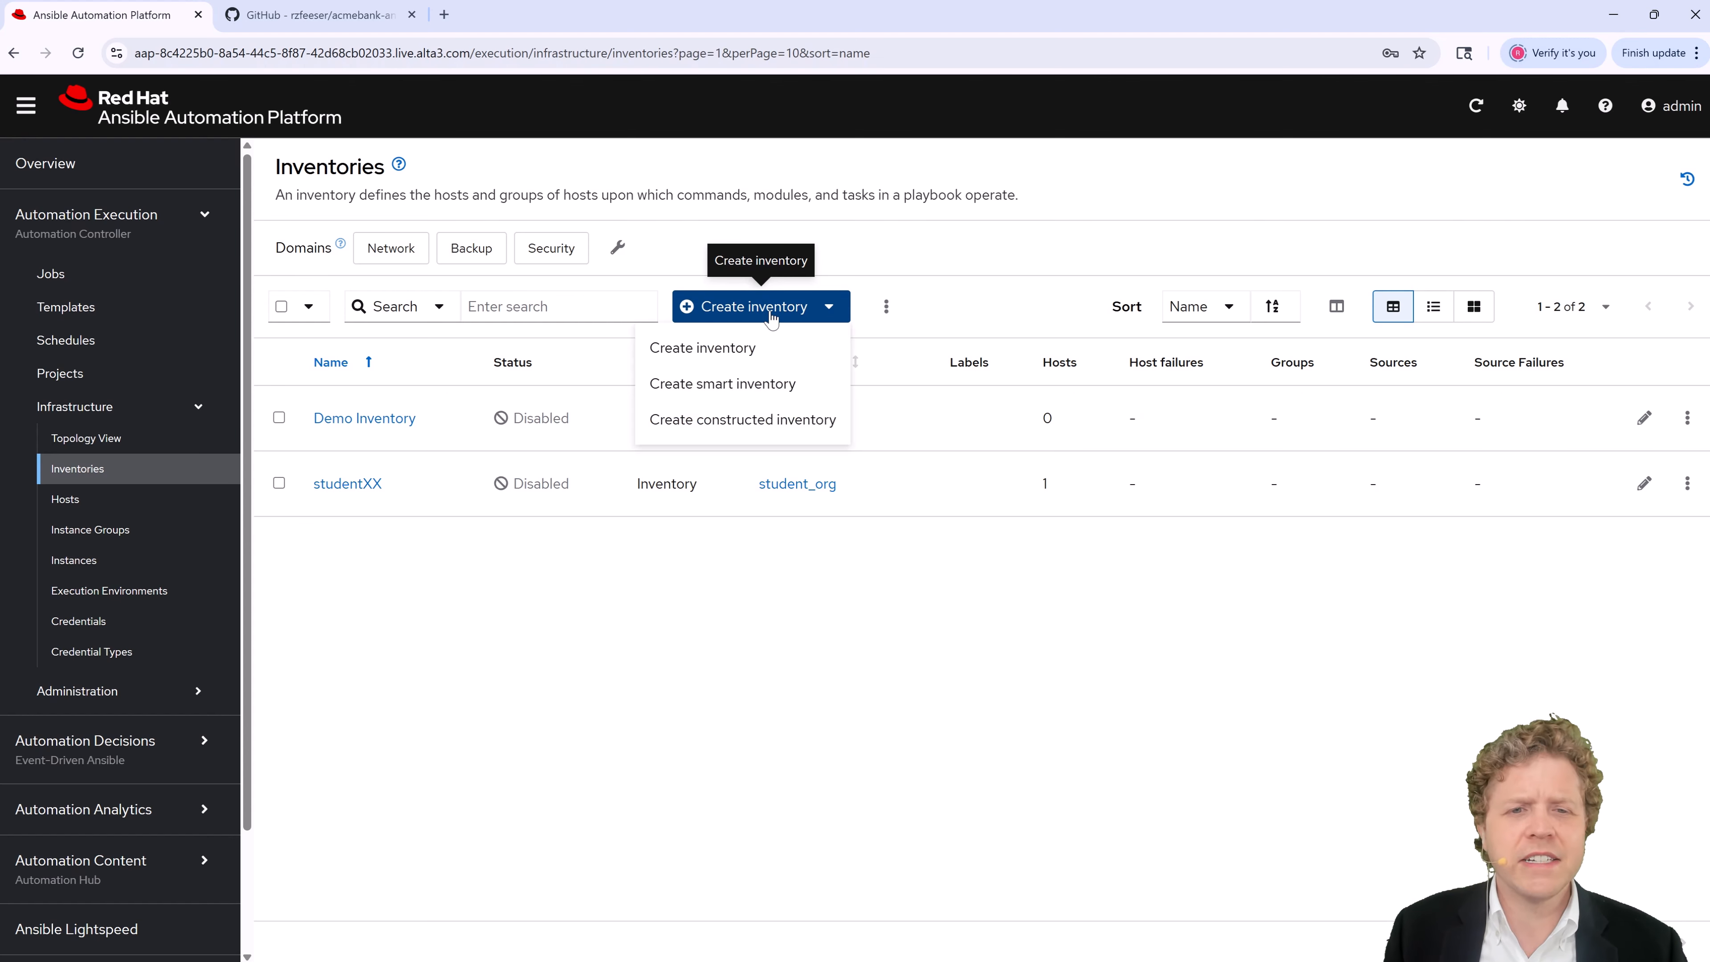
pyautogui.click(700, 346)
pyautogui.click(552, 293)
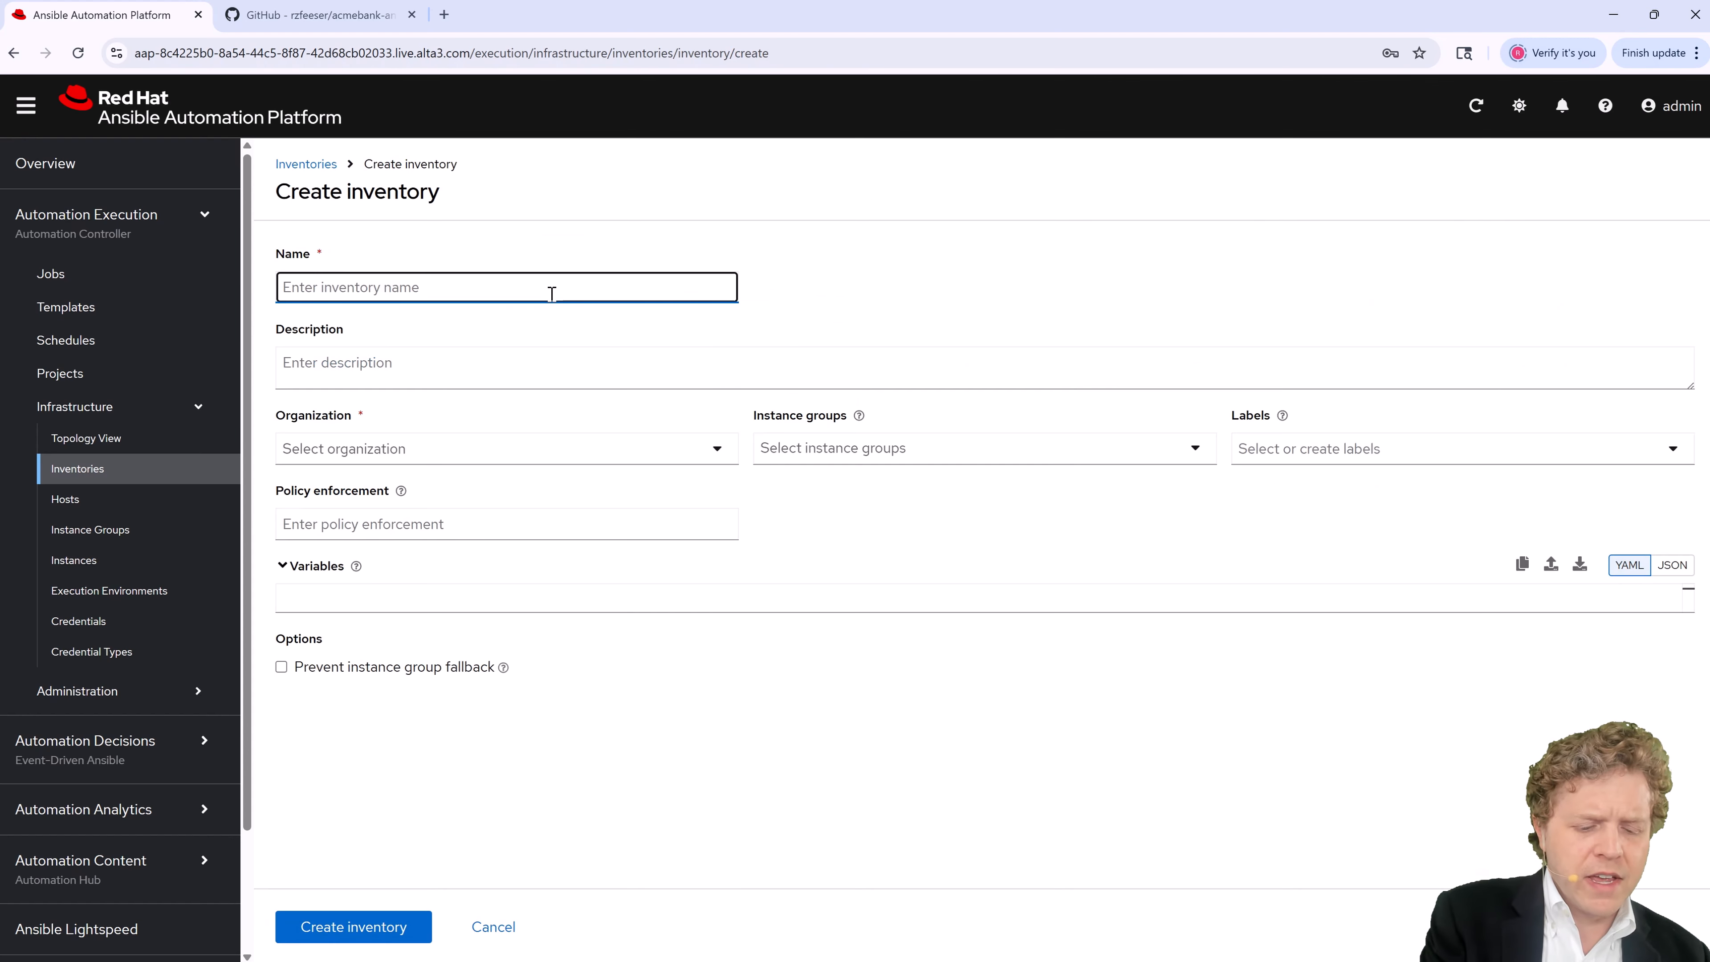
# Step: Create the acmebank-ansible inventory in the Default organization
pyautogui.hotkey('ctrl', 'v')
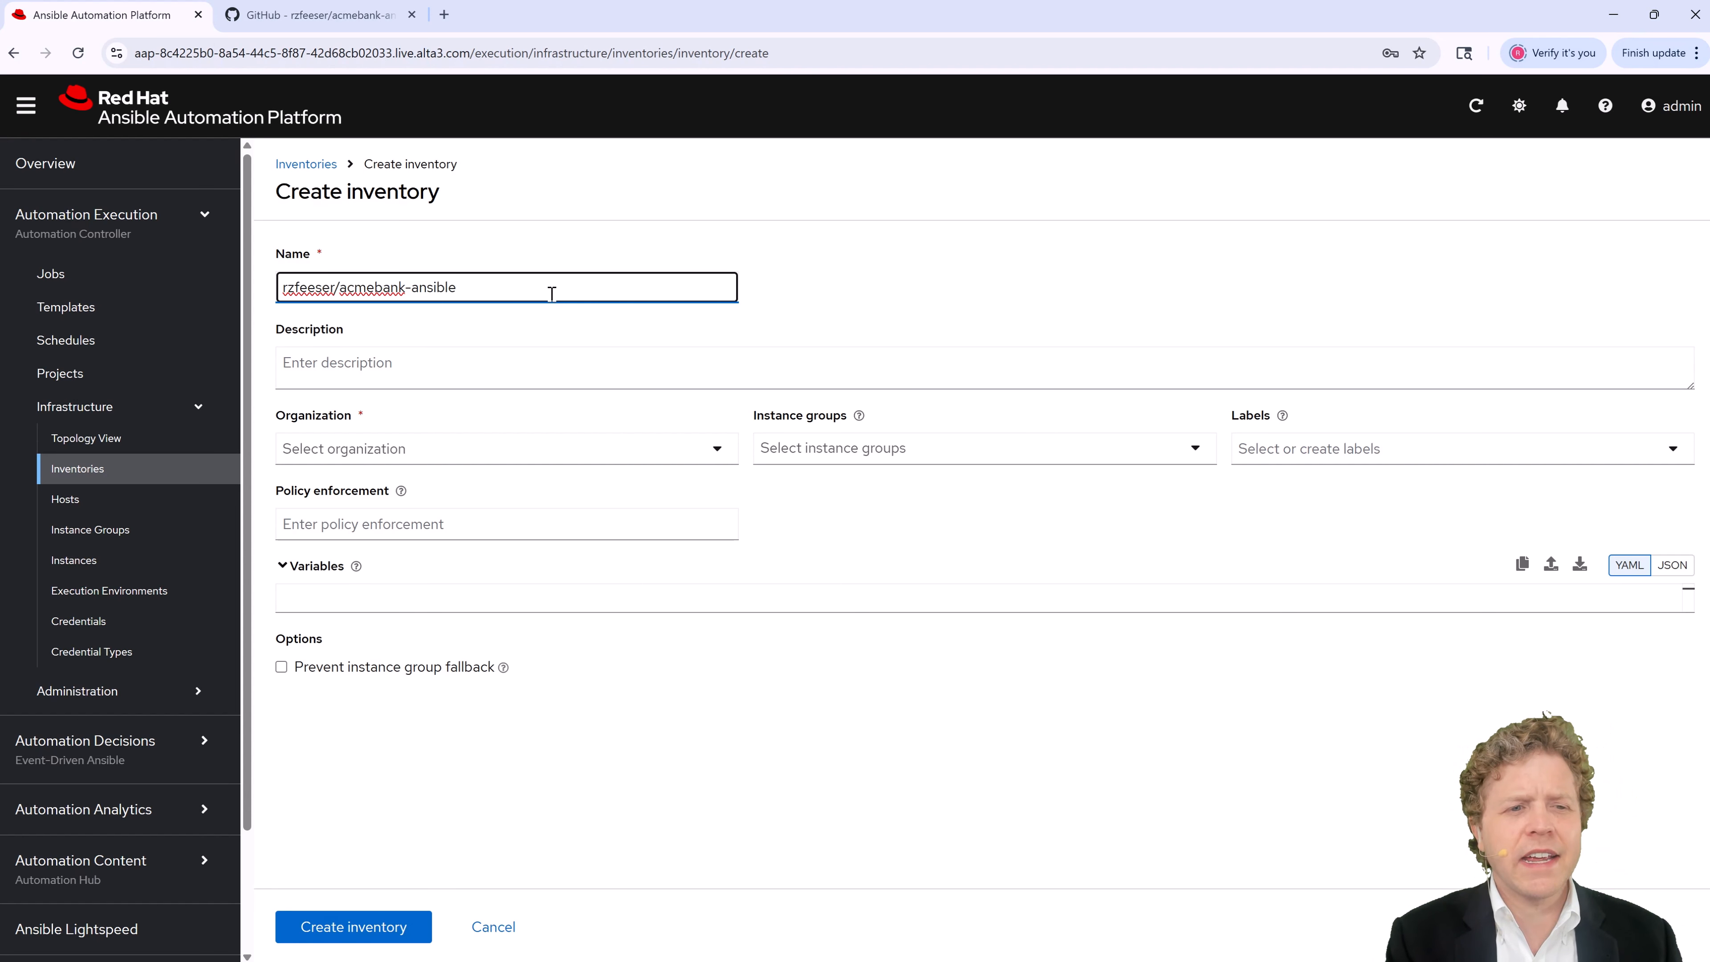
pyautogui.click(443, 451)
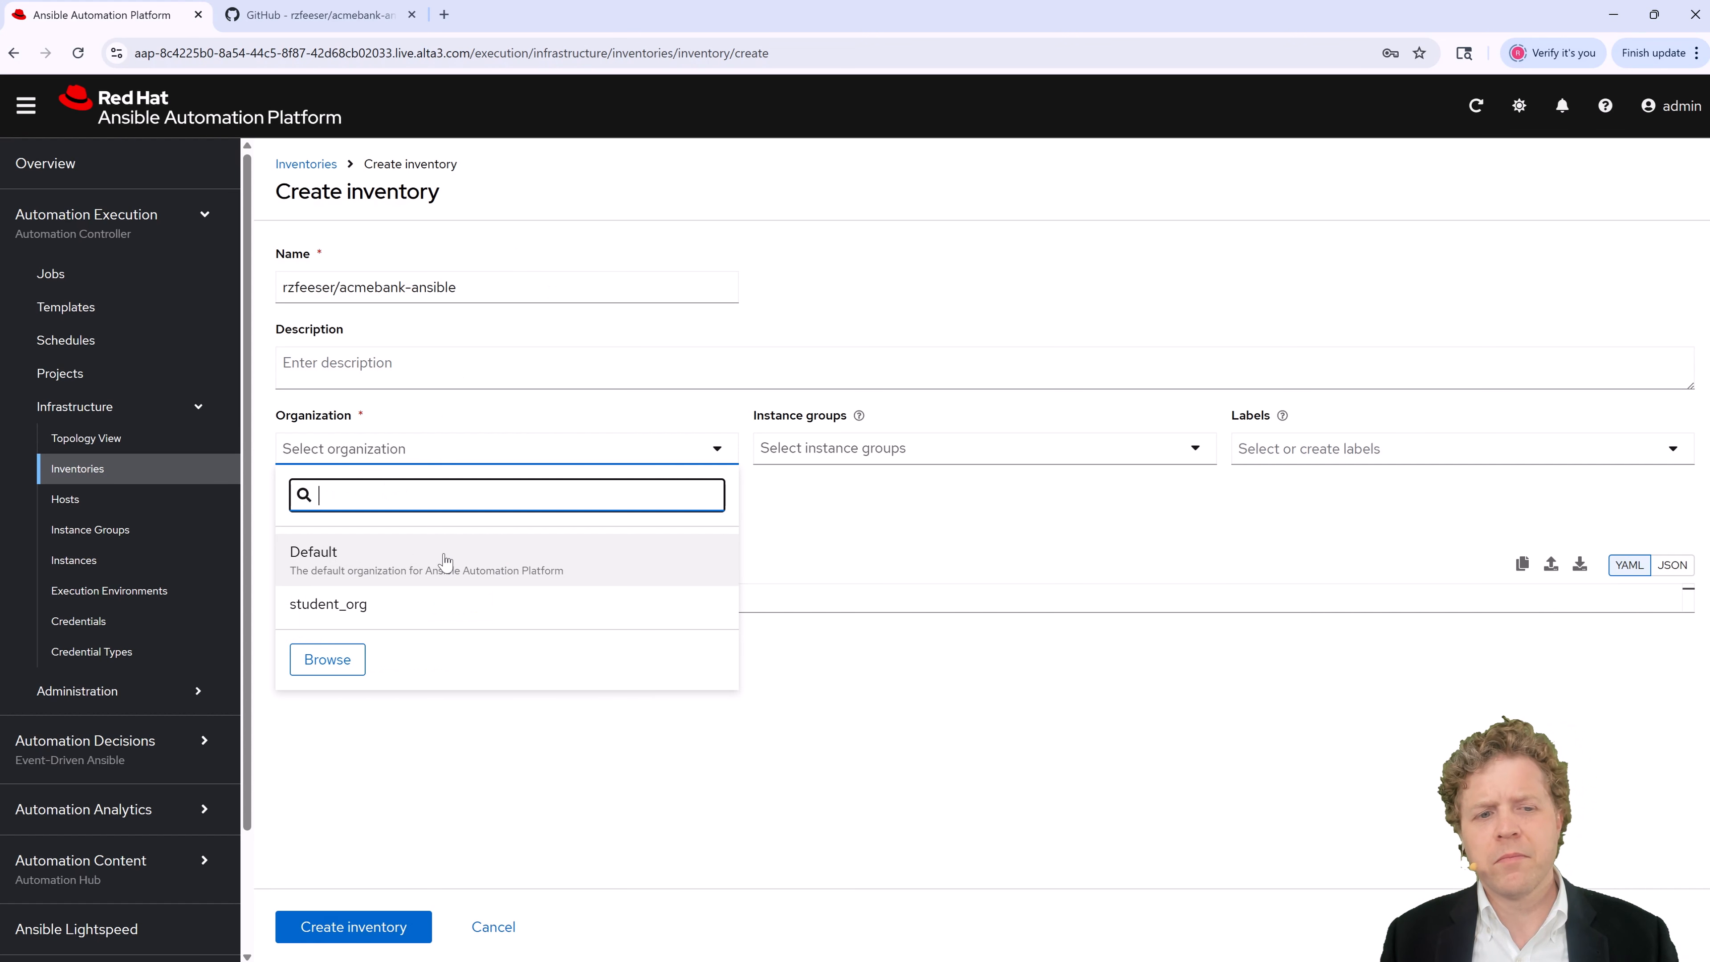
pyautogui.click(445, 560)
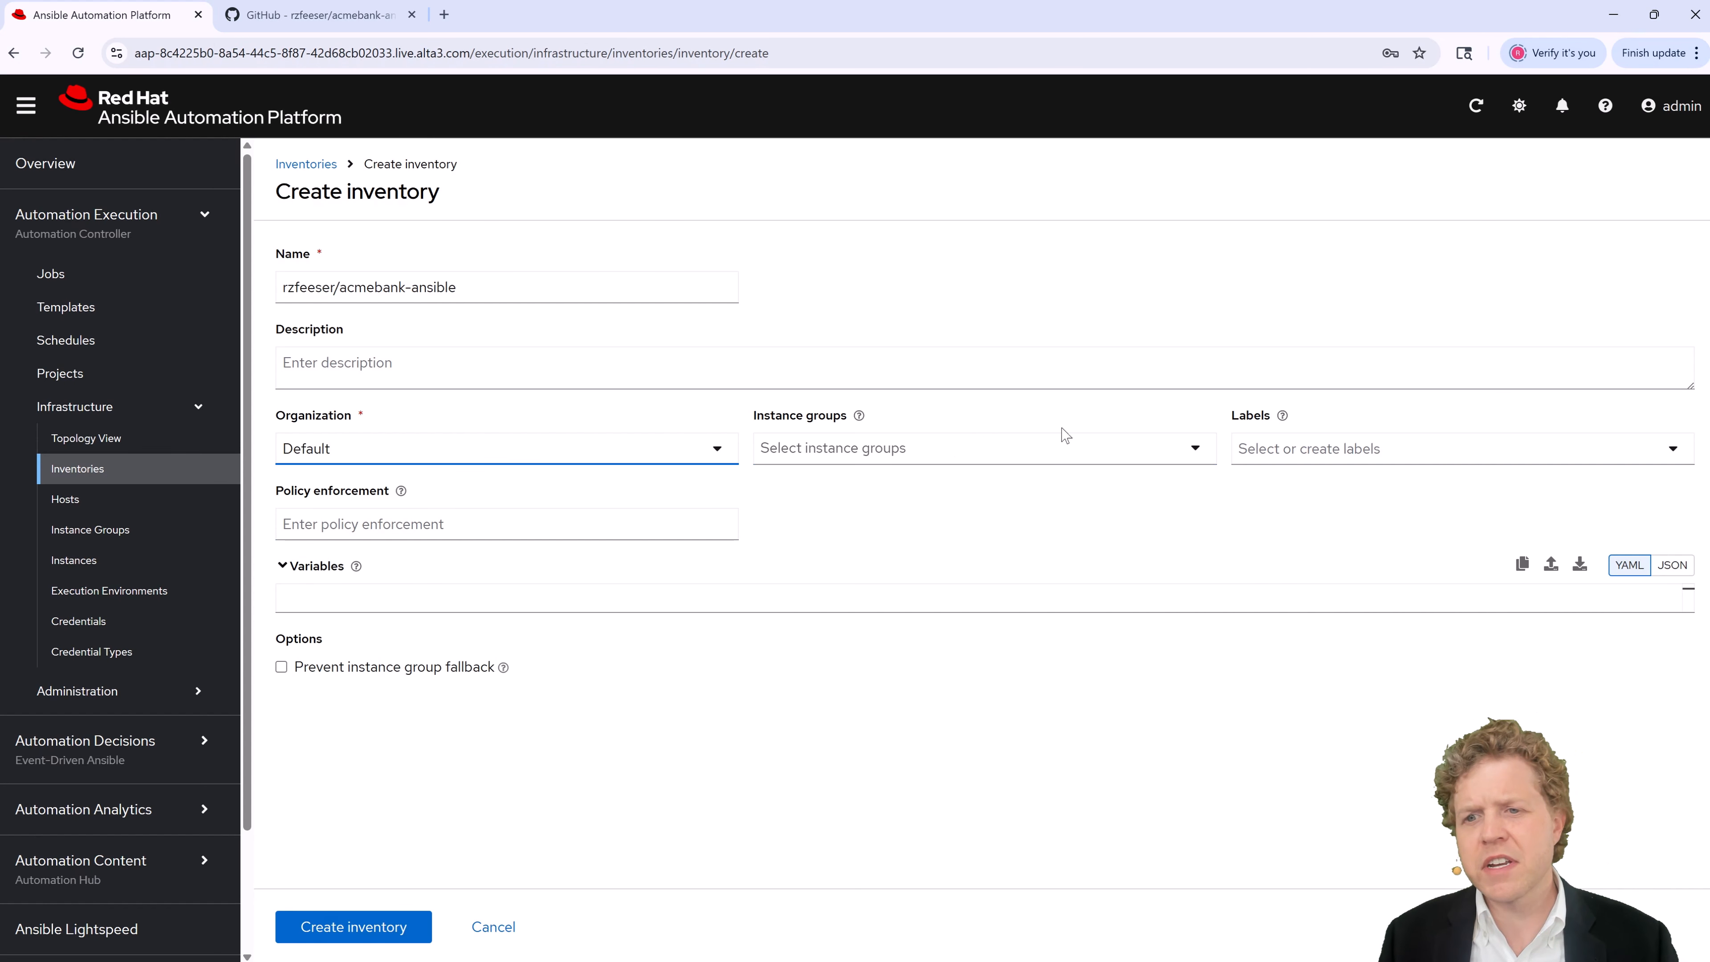
pyautogui.click(363, 601)
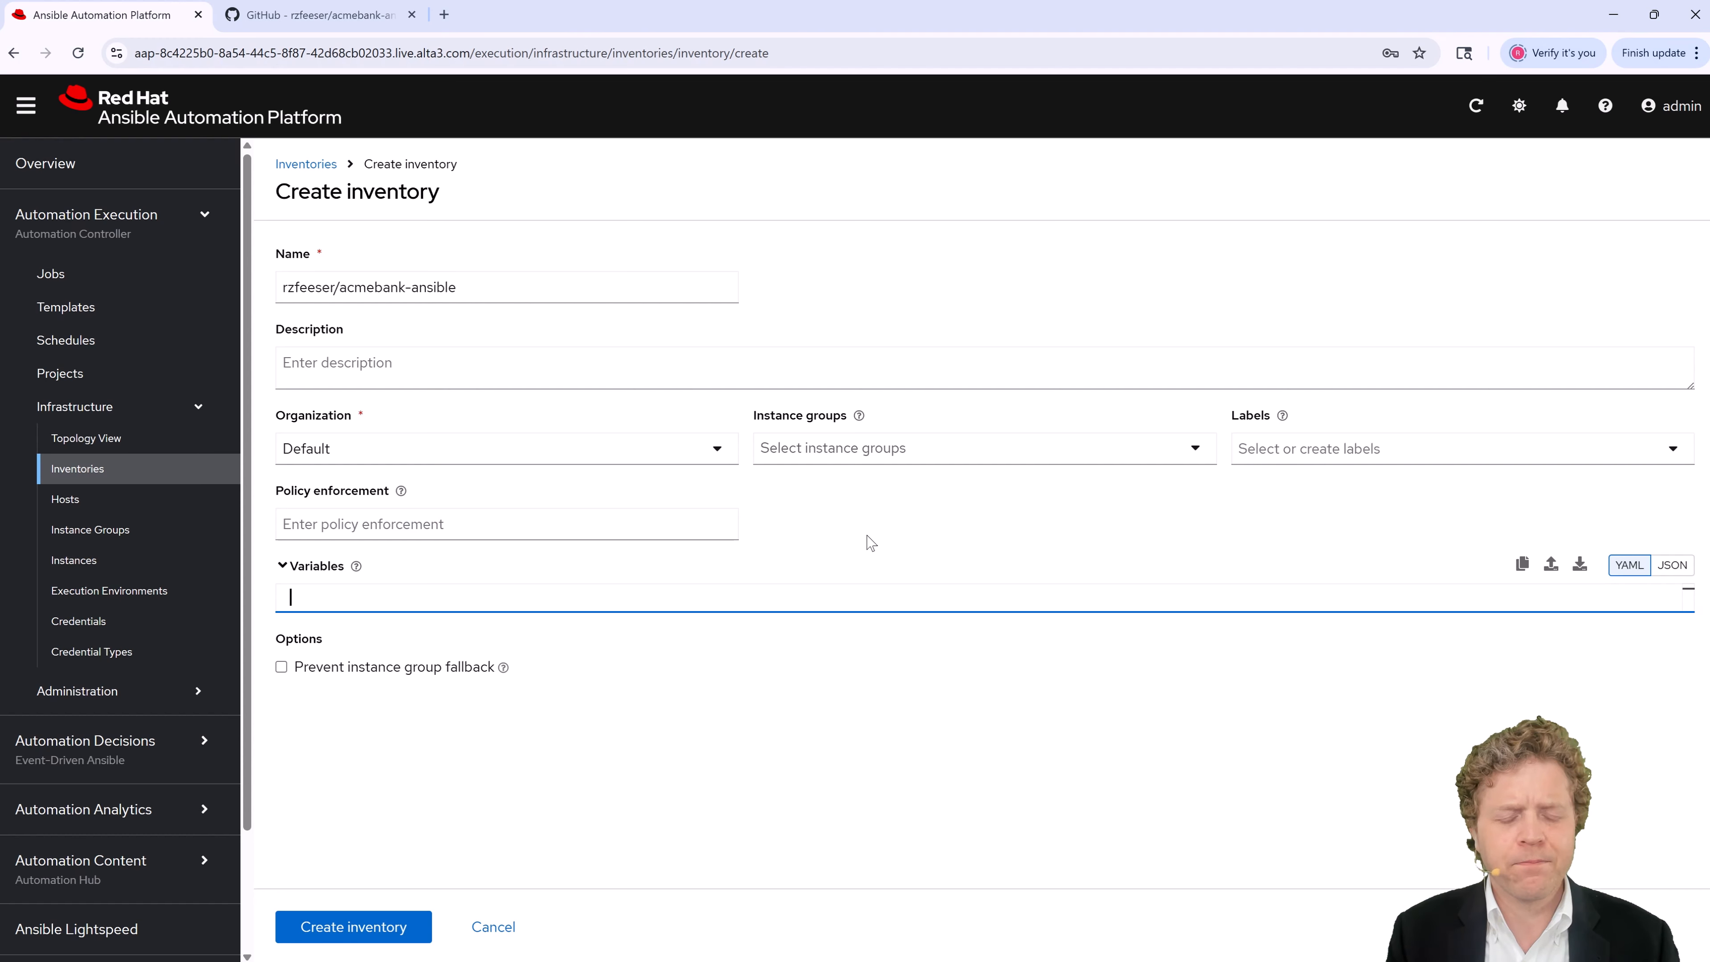
pyautogui.click(370, 922)
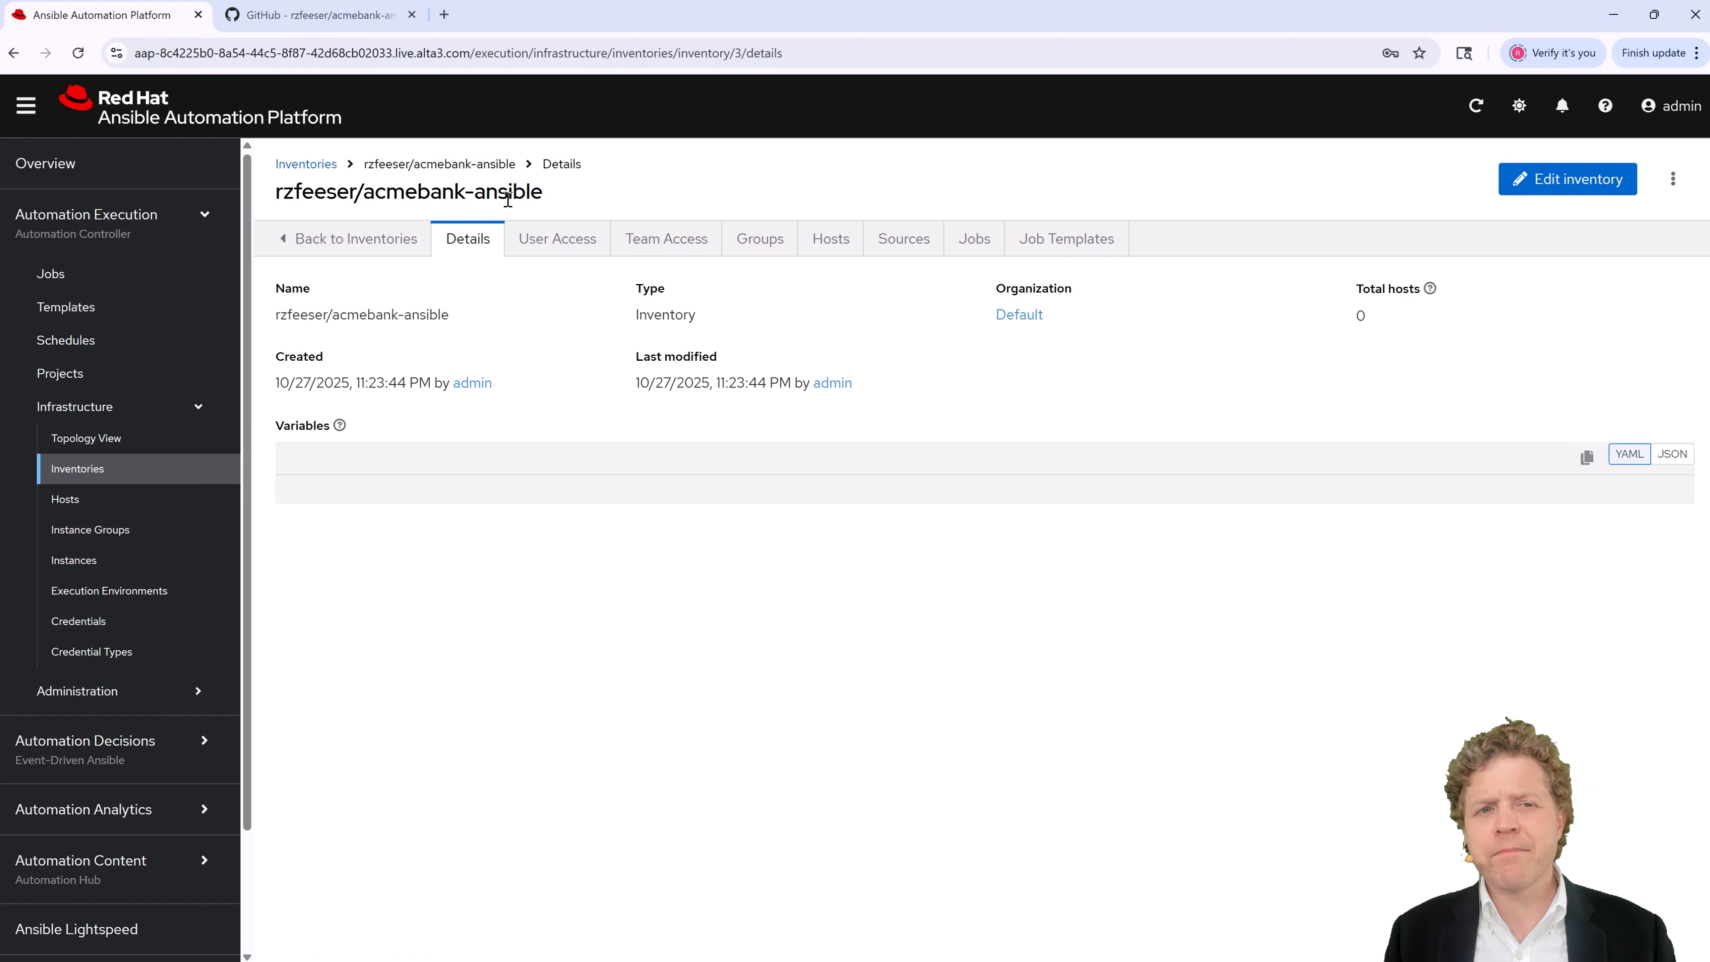
# Step: Start adding a new host from the inventory's Hosts tab
pyautogui.click(823, 247)
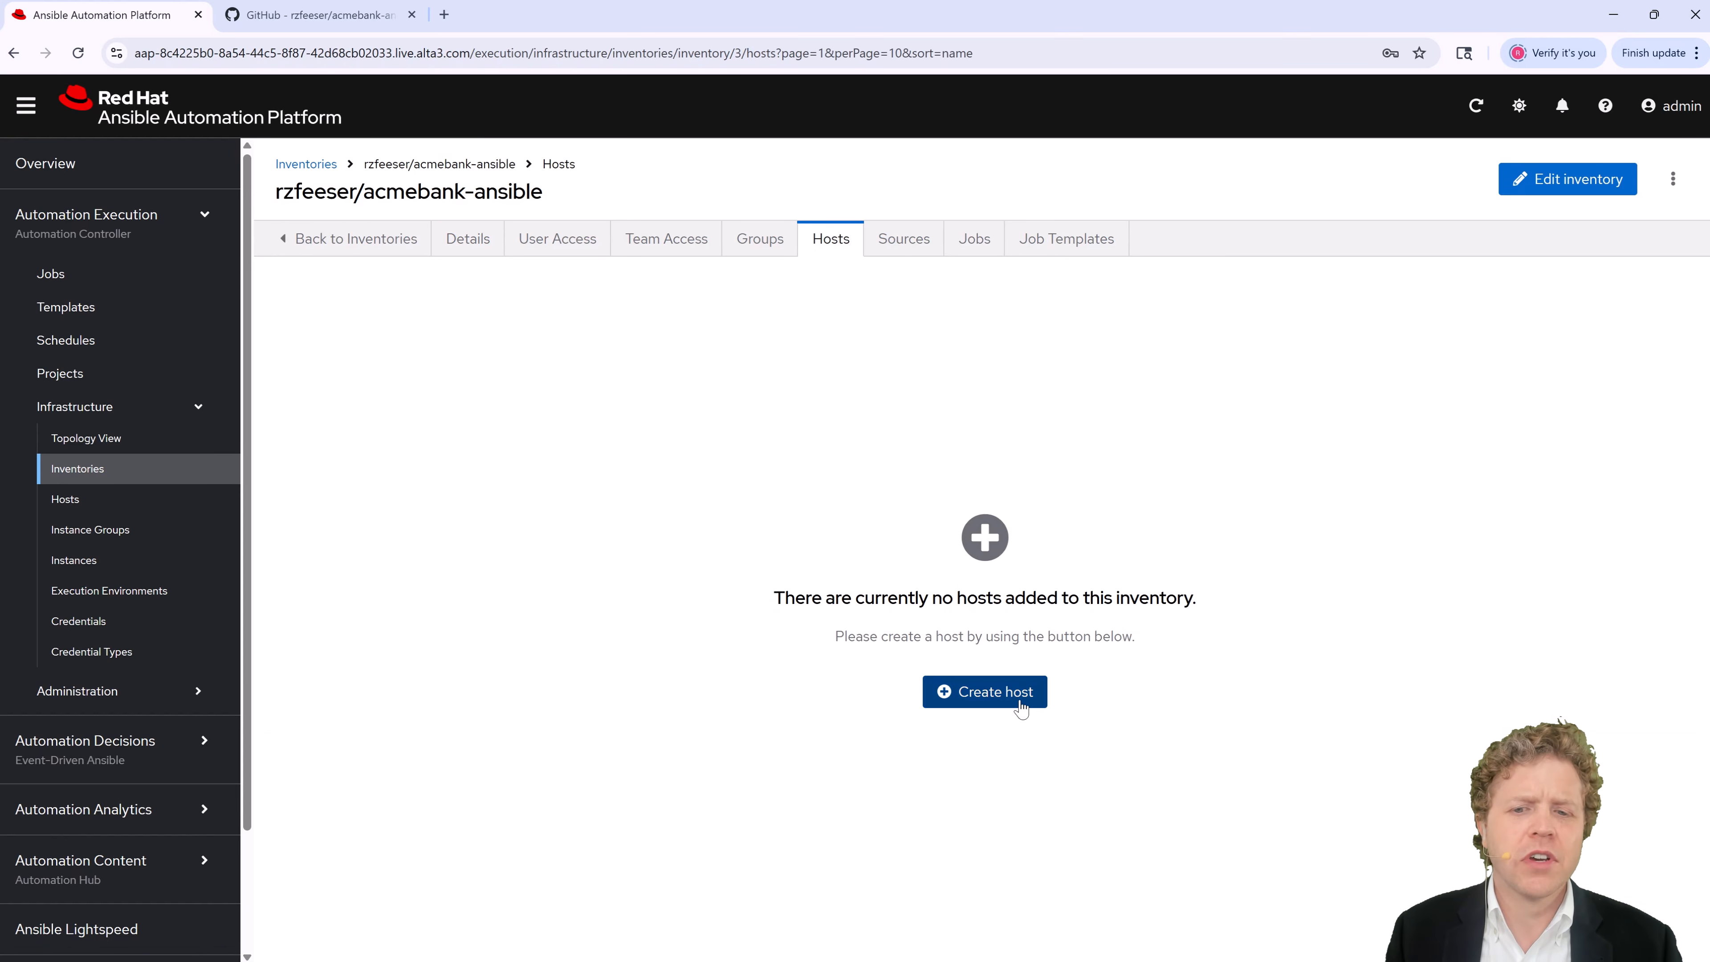
pyautogui.click(996, 691)
pyautogui.click(421, 281)
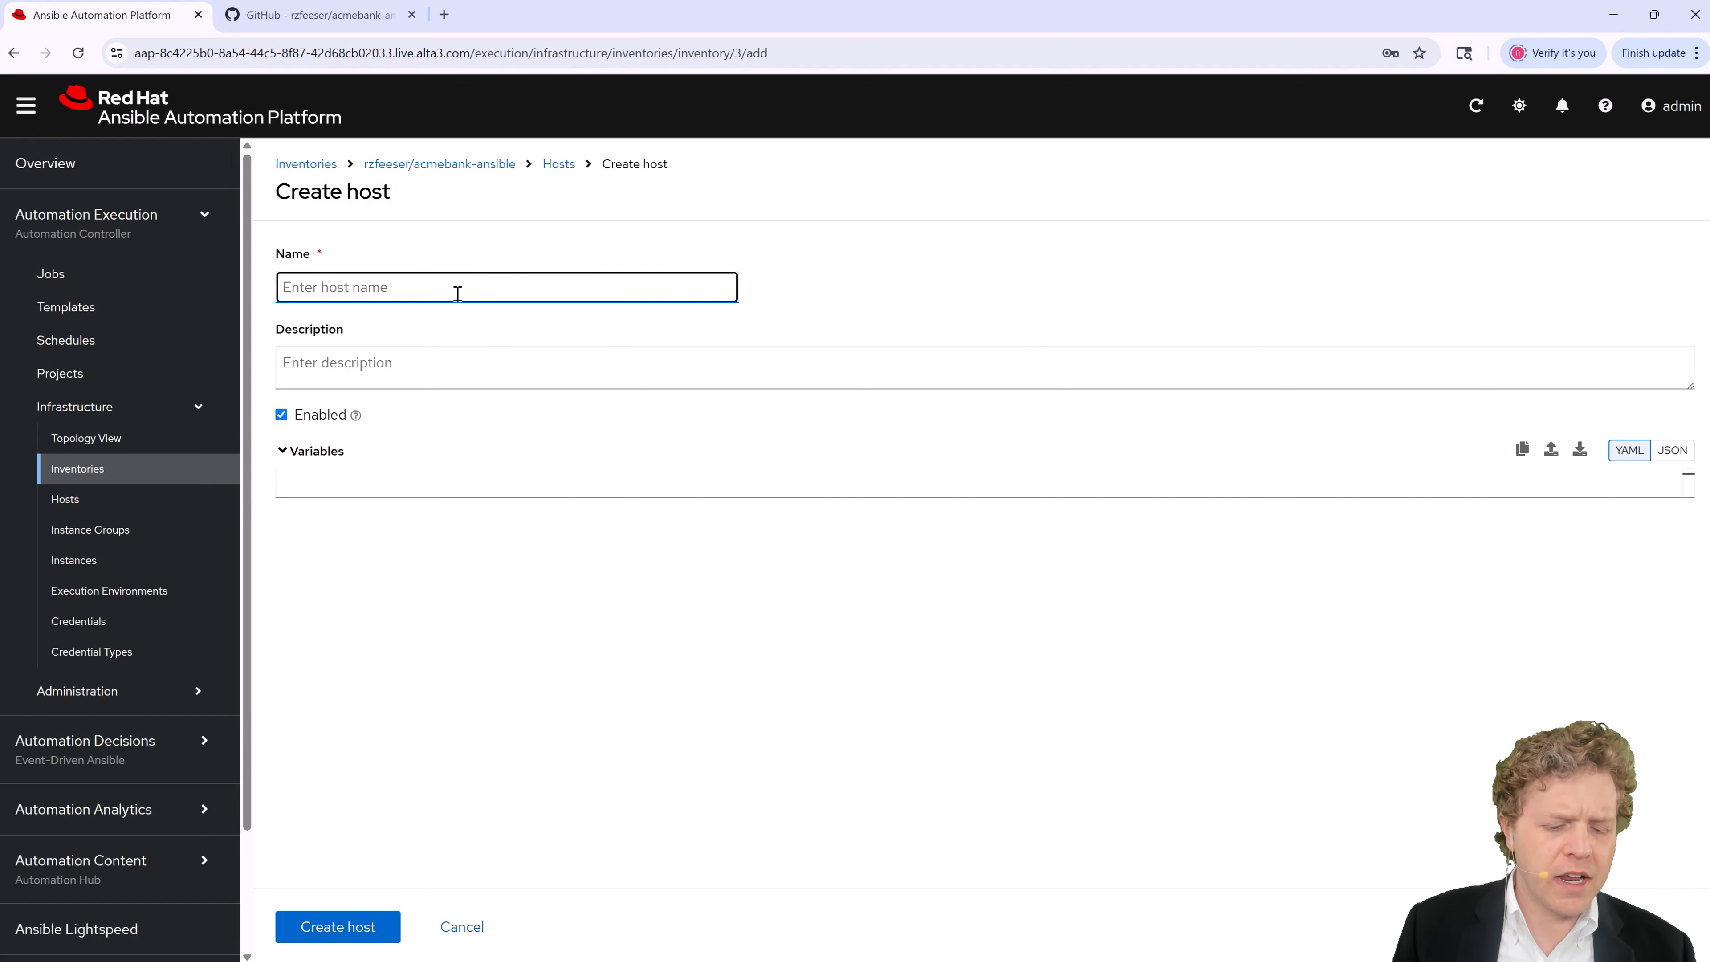
# Step: Create host localhost with variables ansible_host: localhost and ansible_connection: ansible.builtin.local
pyautogui.write('localhost')
pyautogui.press('Tab')
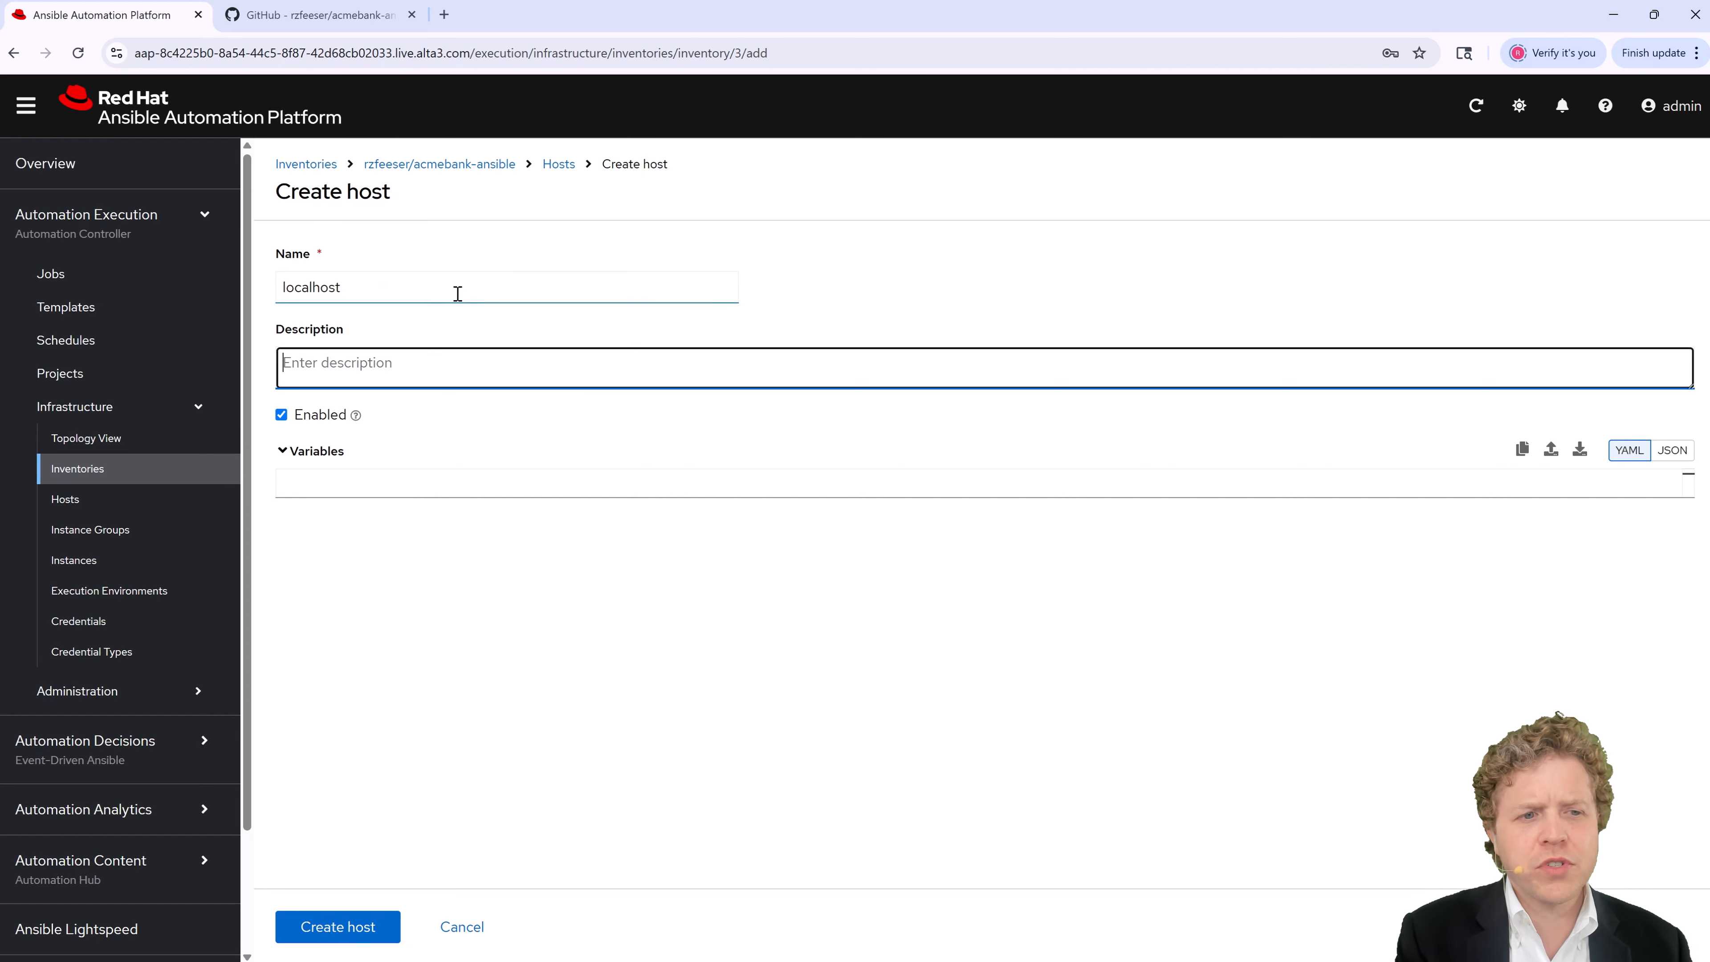
pyautogui.press('Tab')
pyautogui.press('Tab')
pyautogui.press('Tab')
pyautogui.press('Tab')
pyautogui.press('Tab')
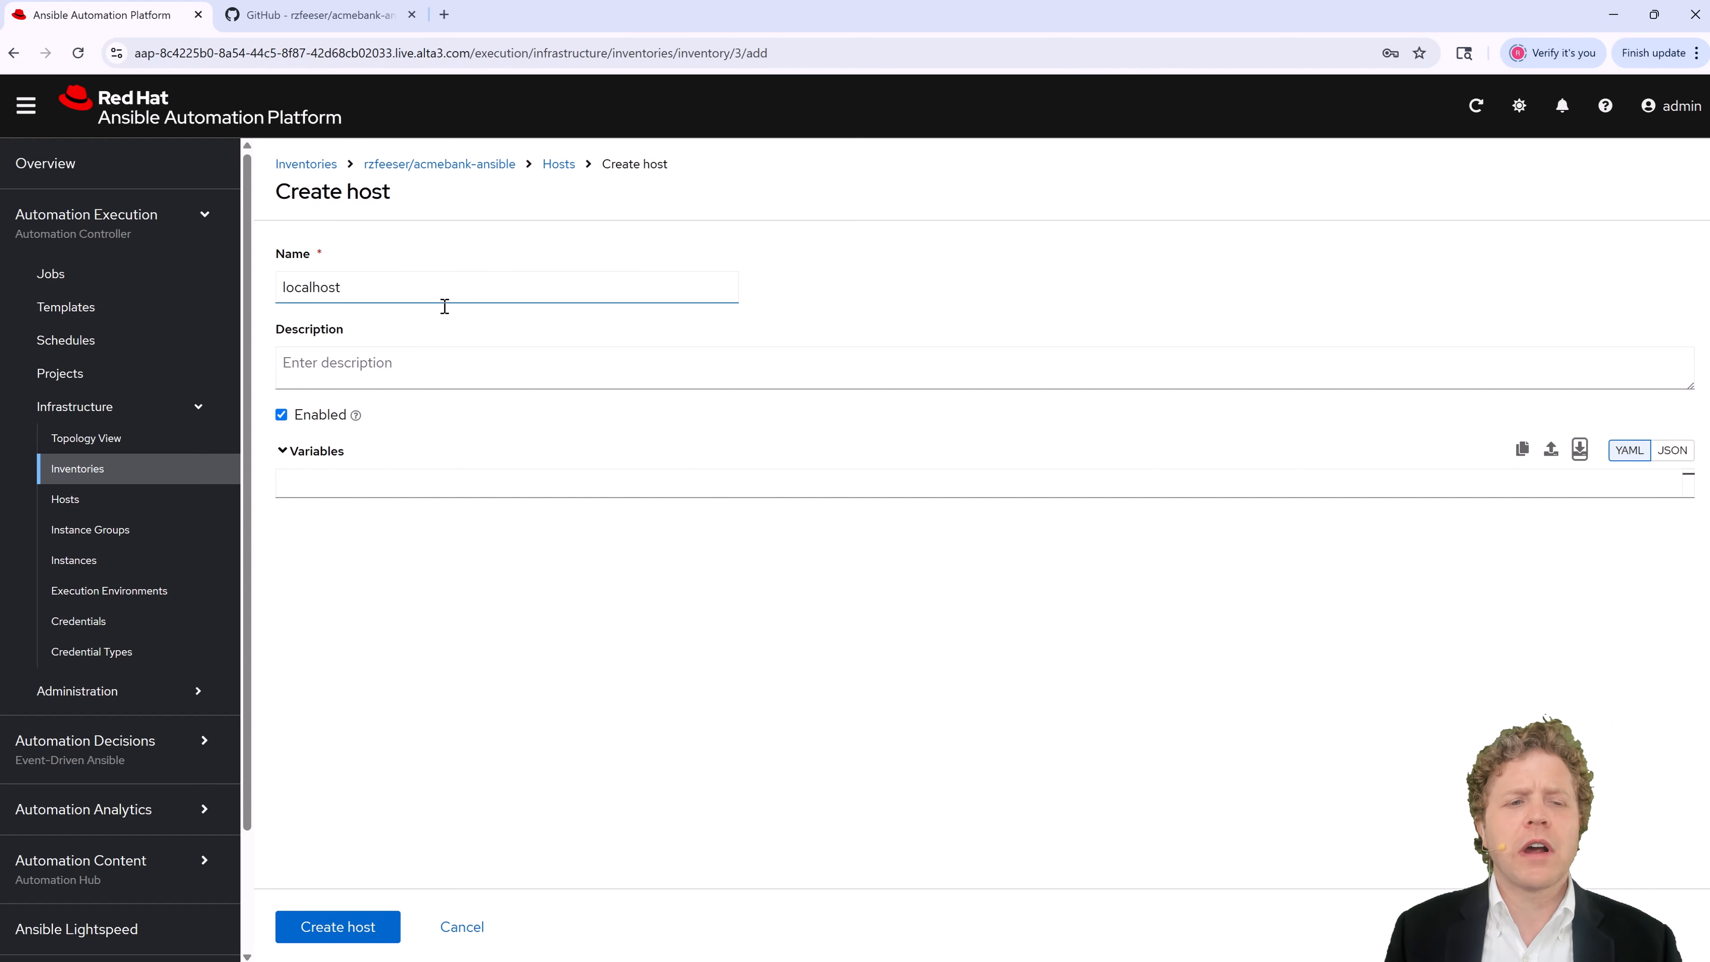
pyautogui.click(372, 485)
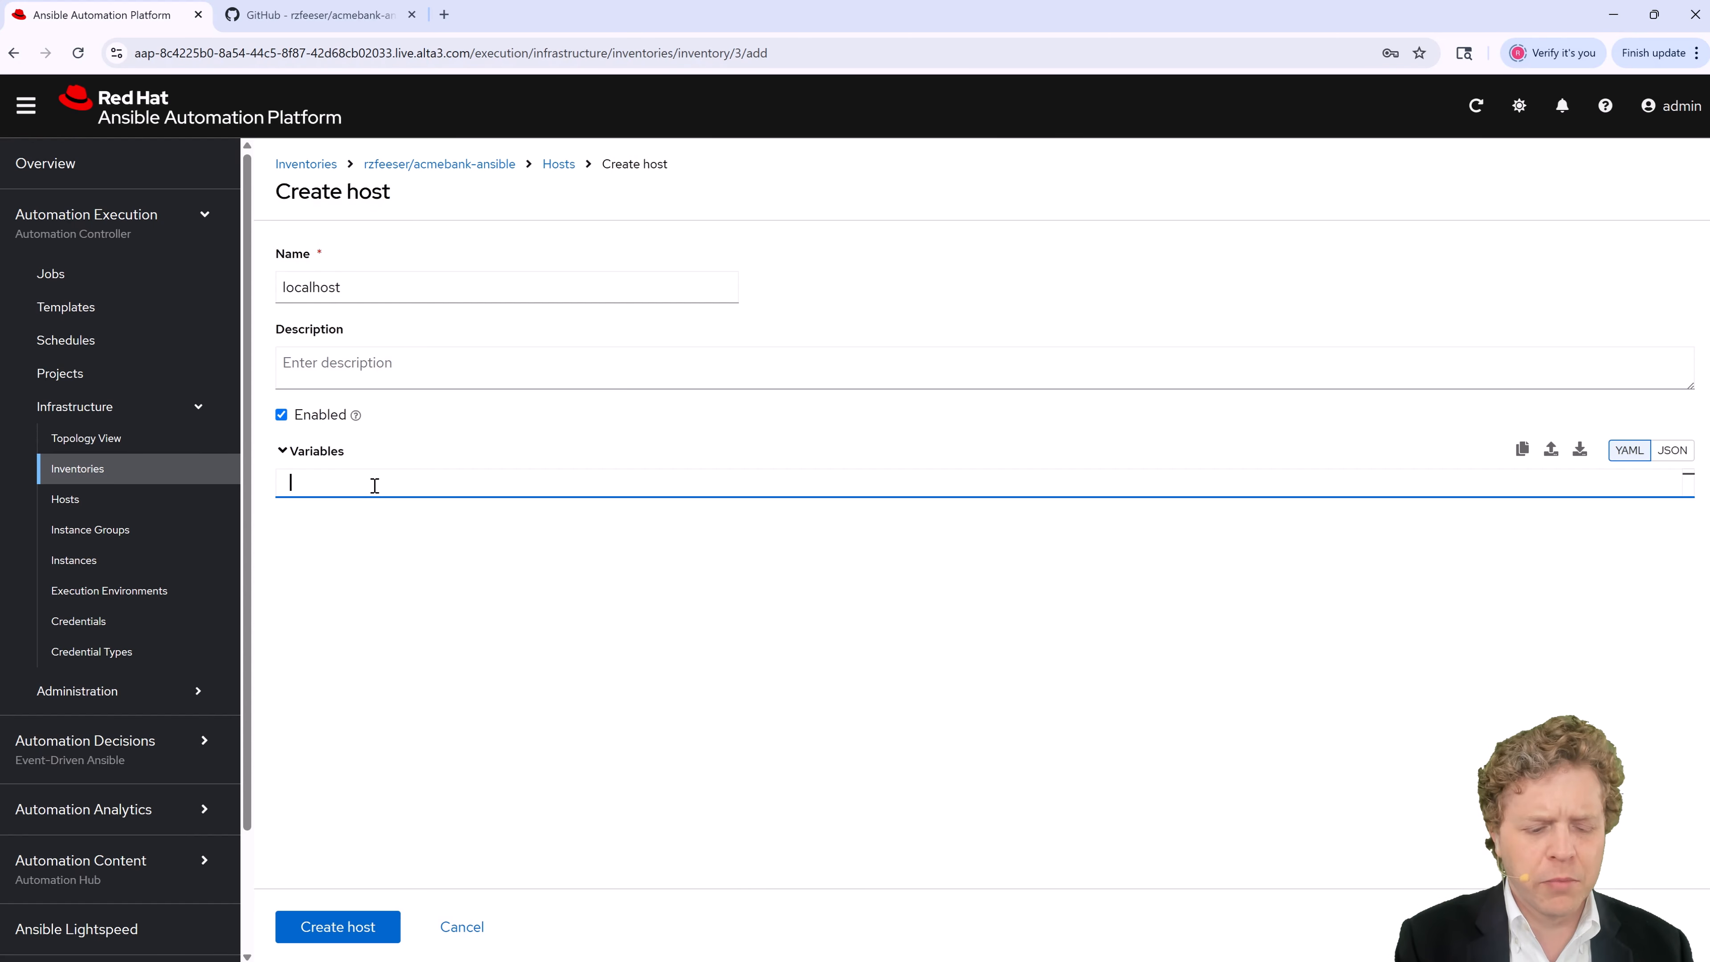
pyautogui.write('ansible_host: ')
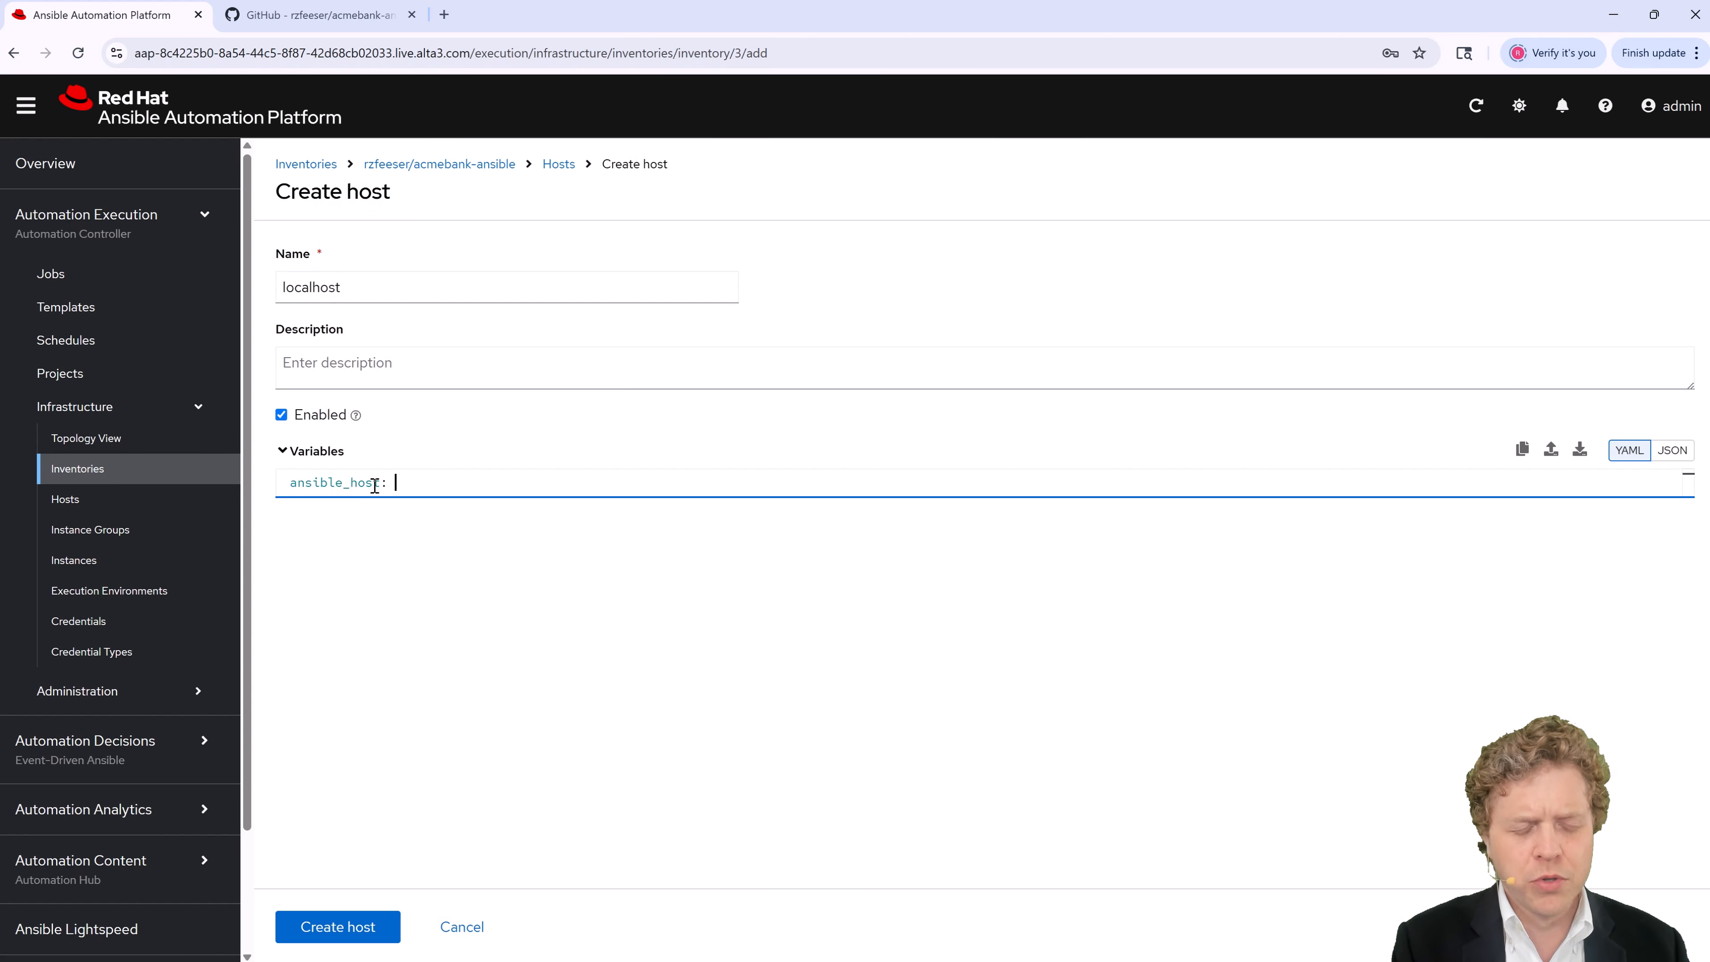
pyautogui.write('localhost')
pyautogui.press('Return')
pyautogui.write('a')
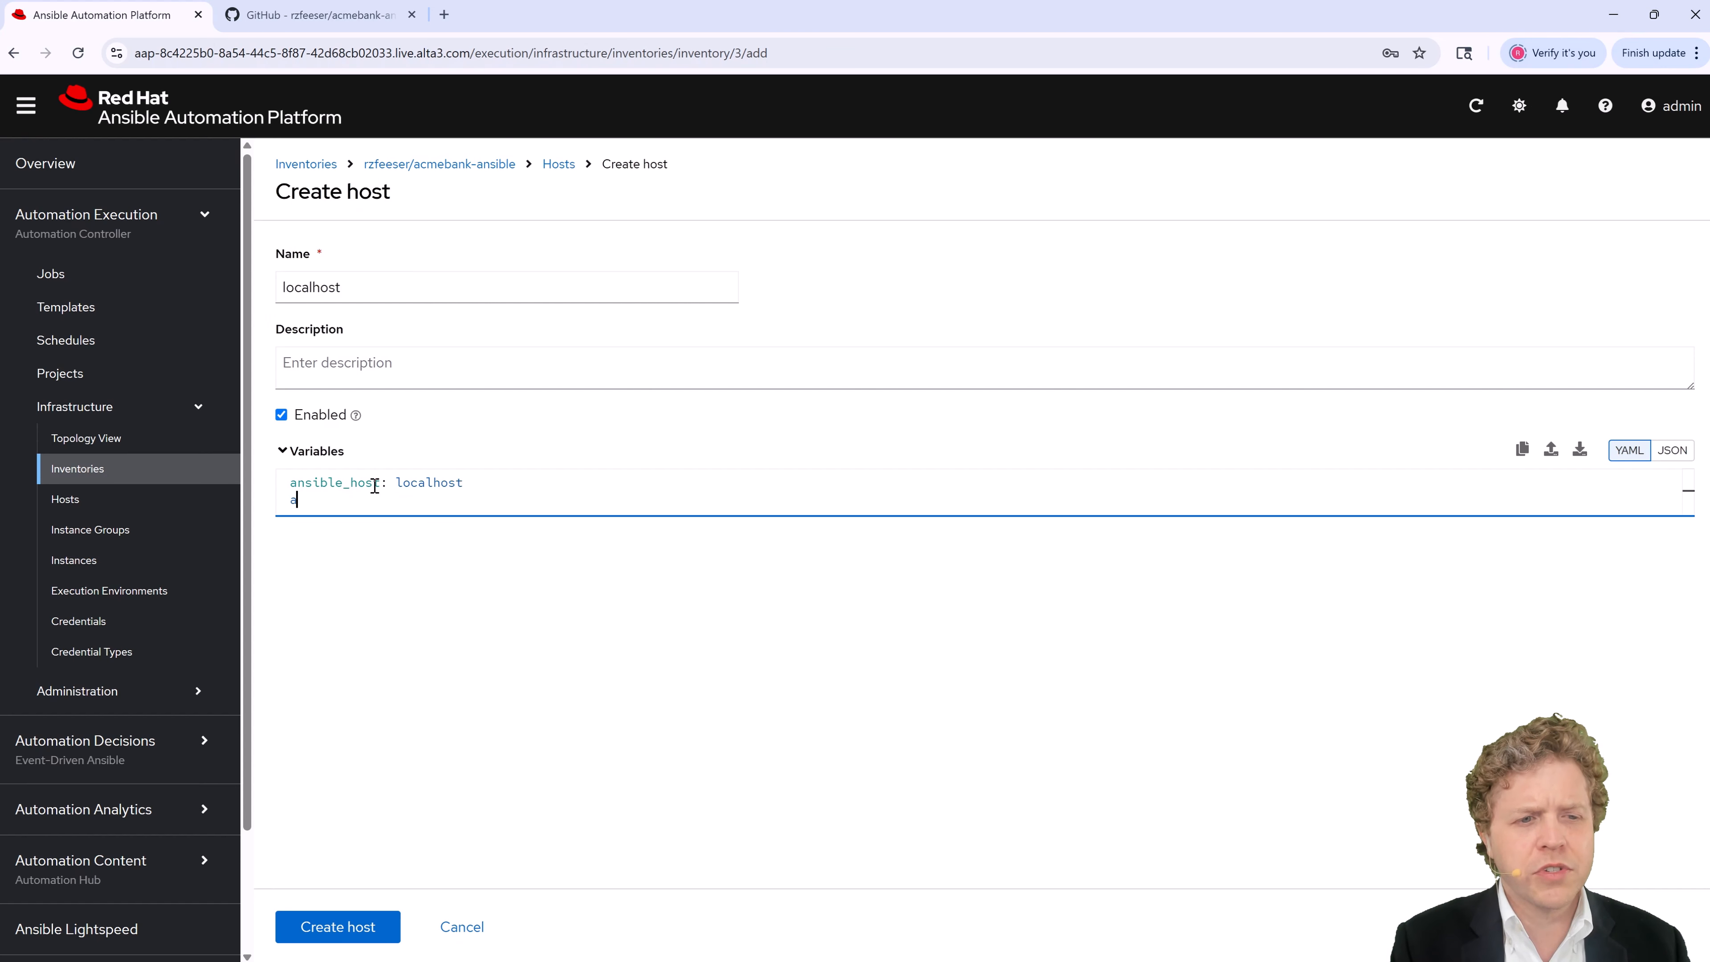
pyautogui.write('nsible_connect')
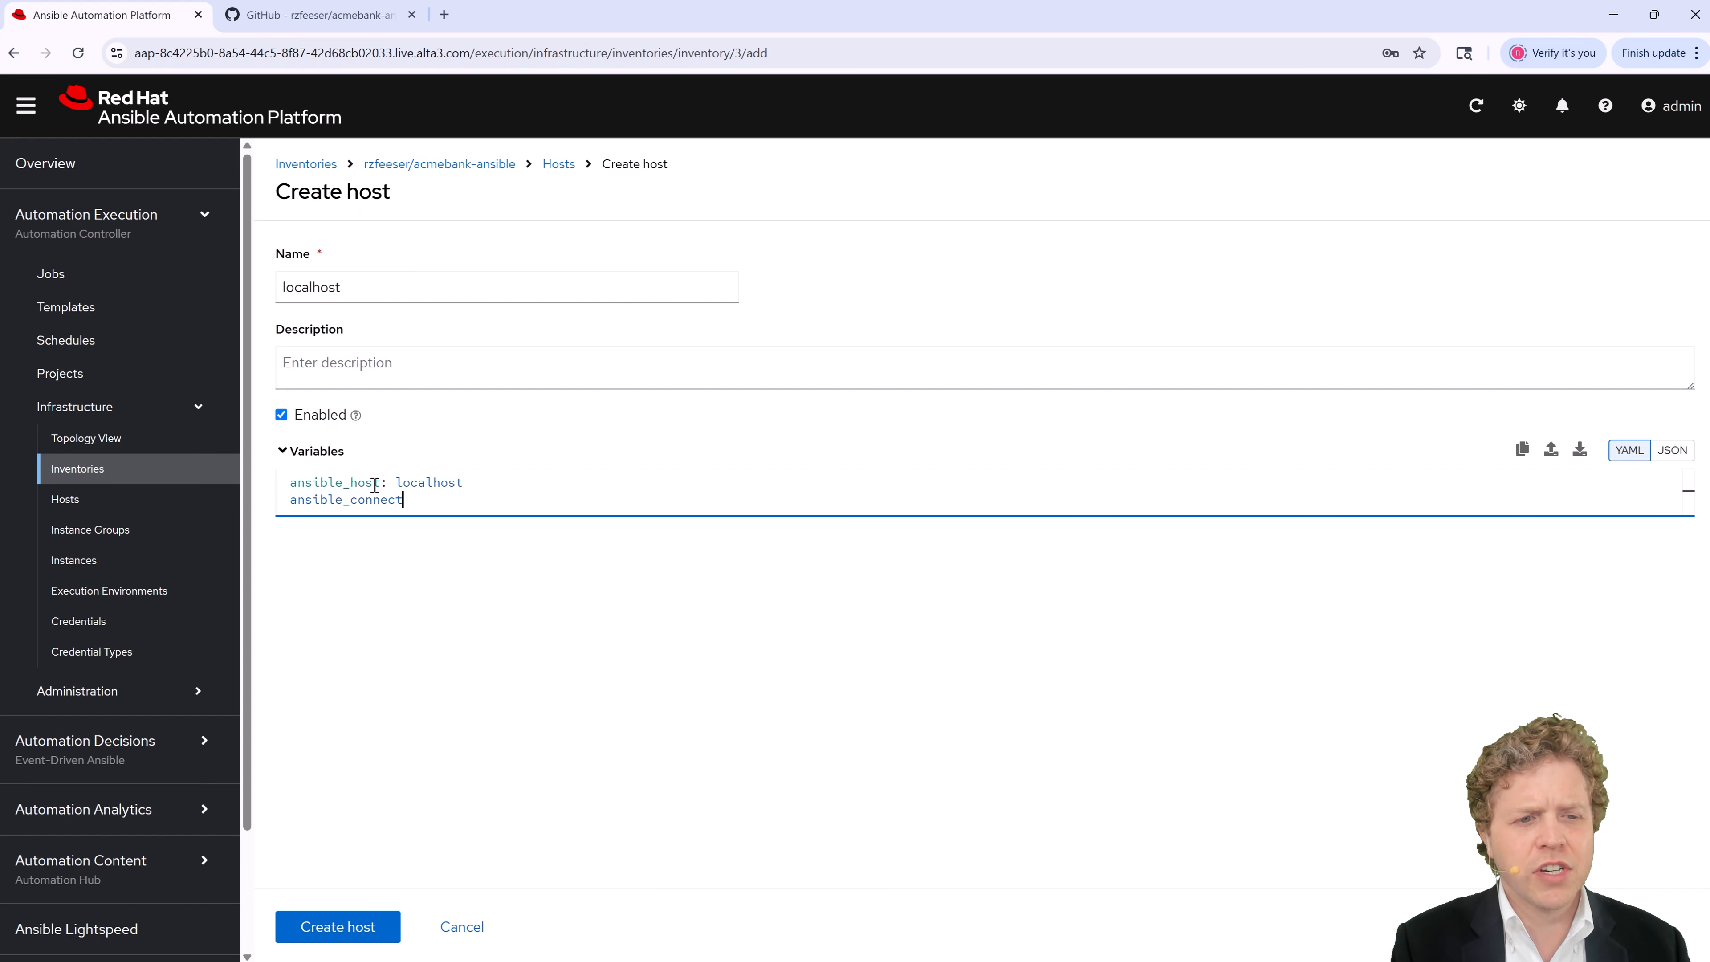
pyautogui.write('ion: ansib')
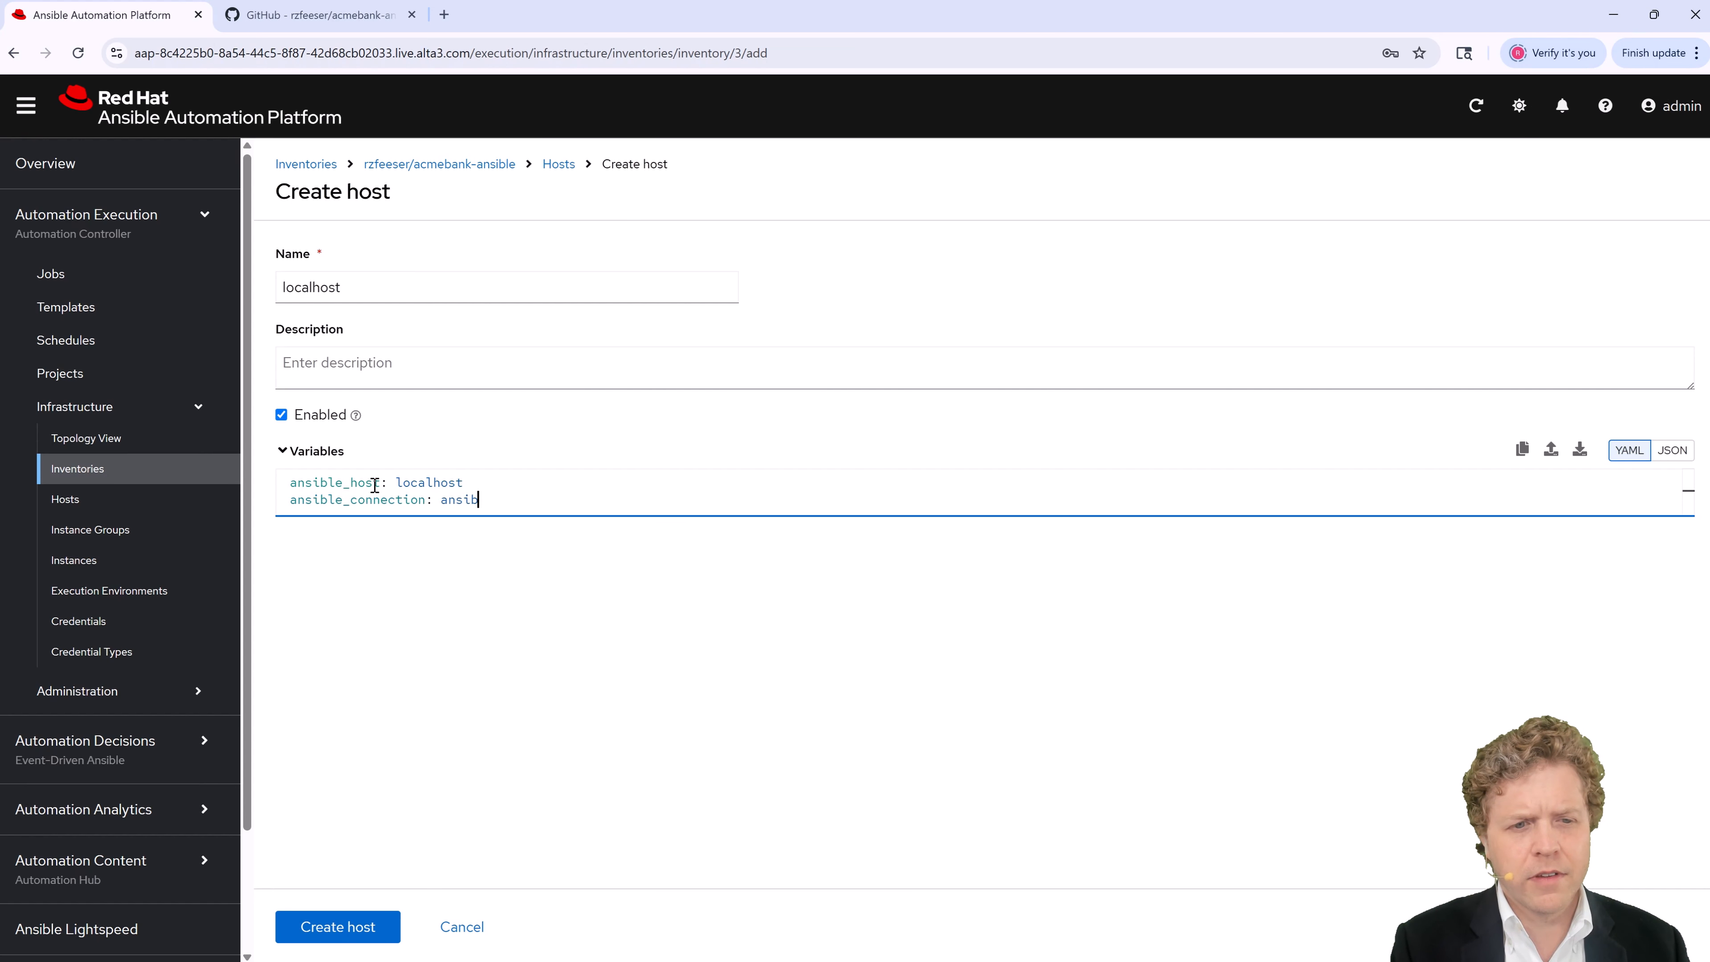
pyautogui.write('le.bultin.')
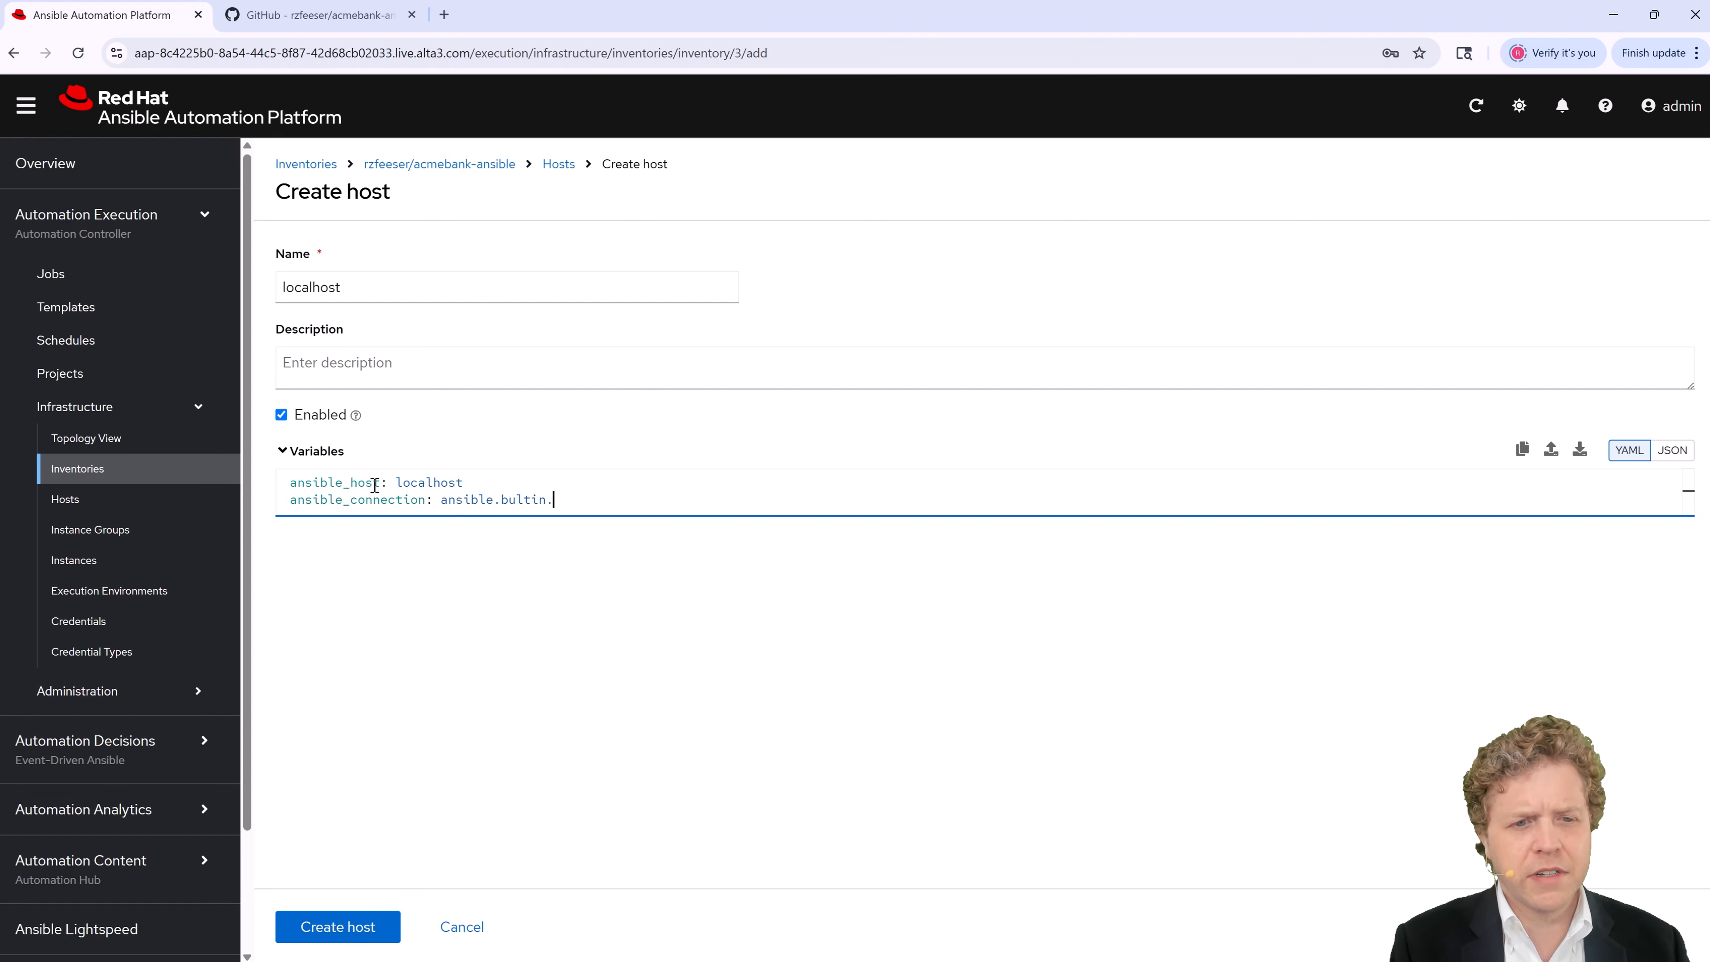
pyautogui.press('BackSpace')
pyautogui.press('BackSpace')
pyautogui.press('BackSpace')
pyautogui.press('BackSpace')
pyautogui.press('BackSpace')
pyautogui.write('il')
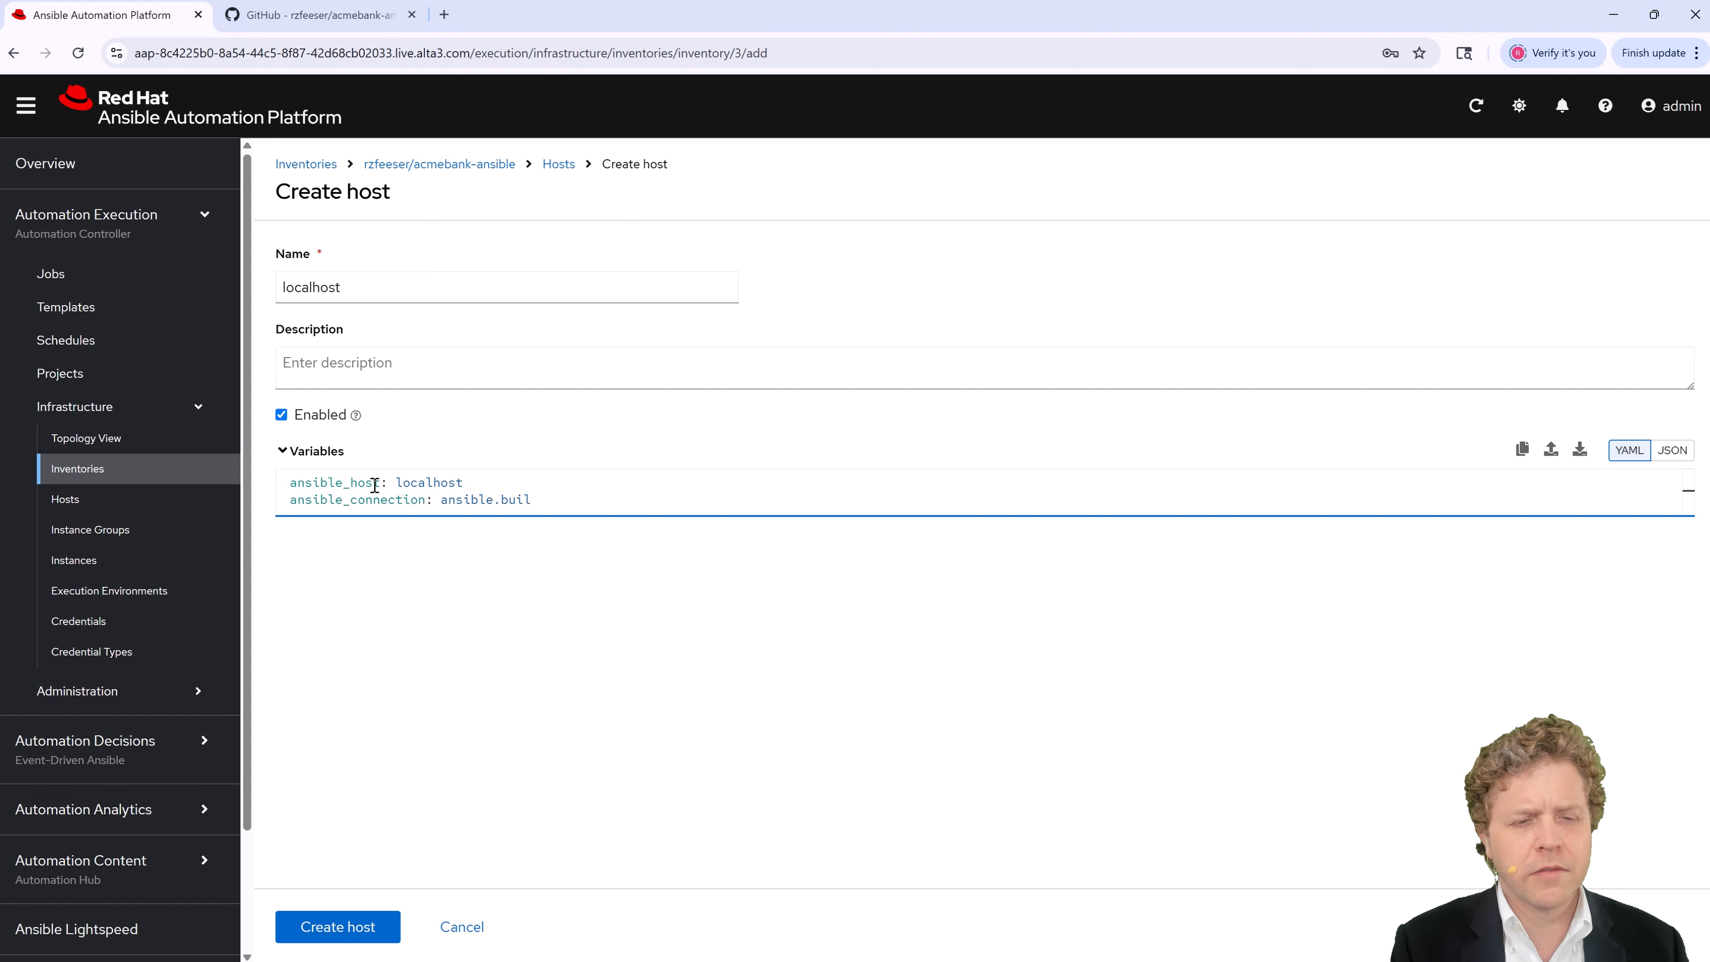
pyautogui.write('tin.')
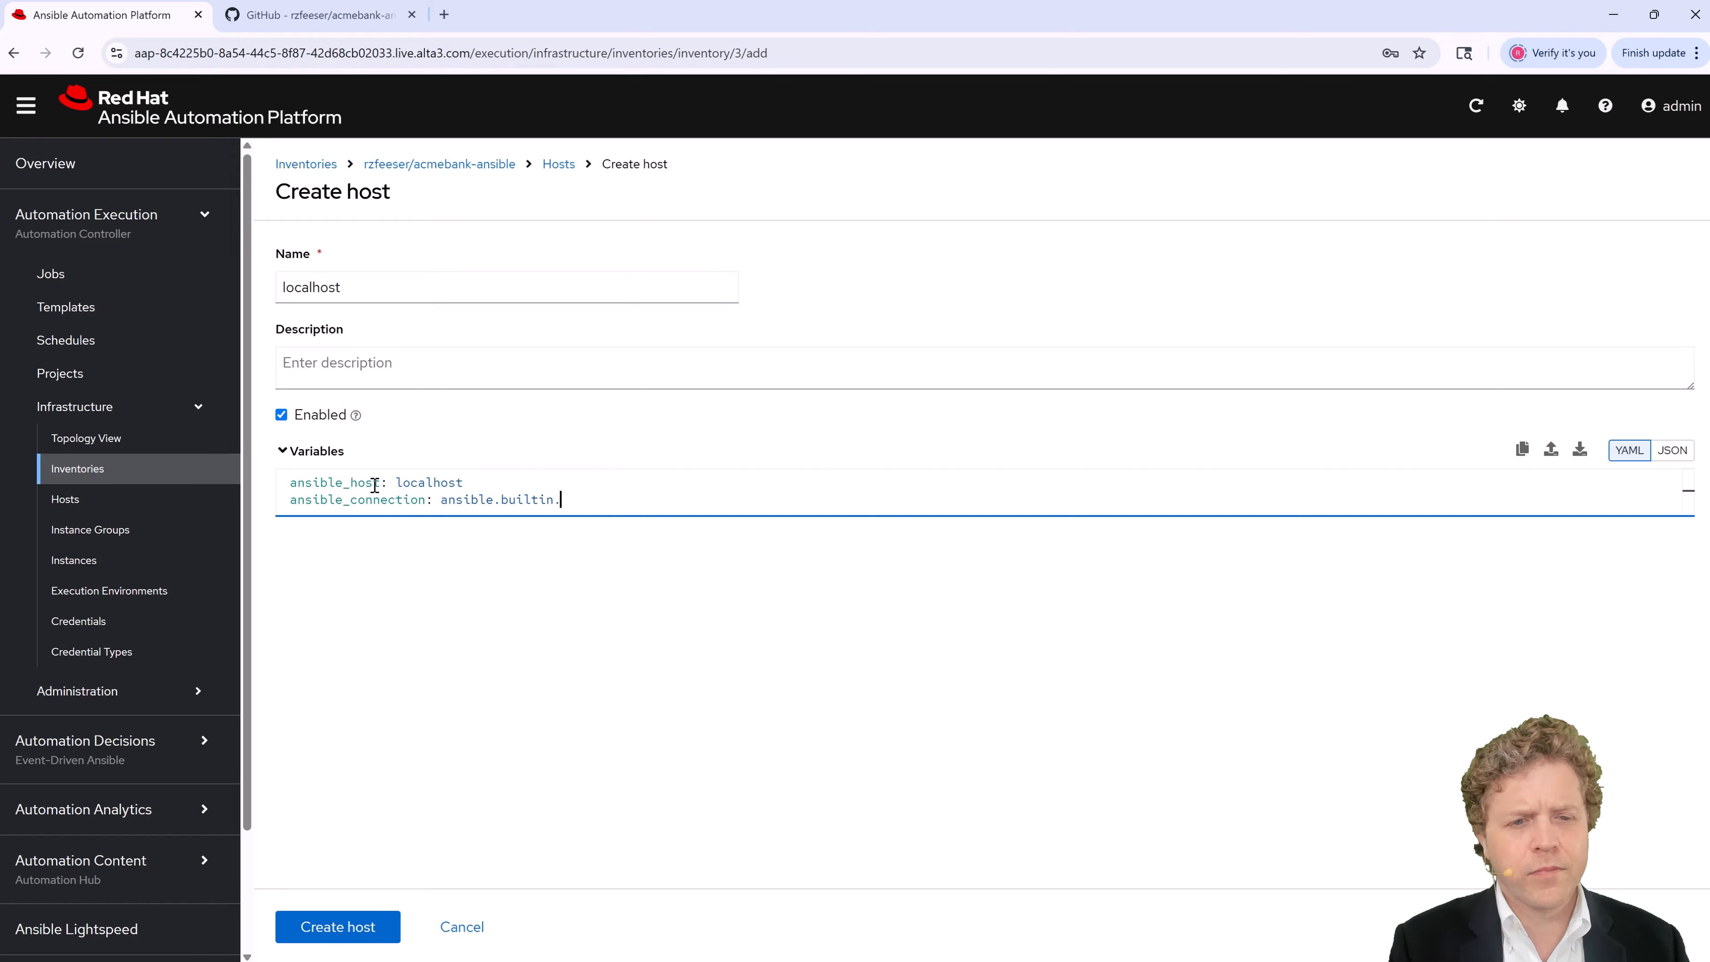
pyautogui.write('loca')
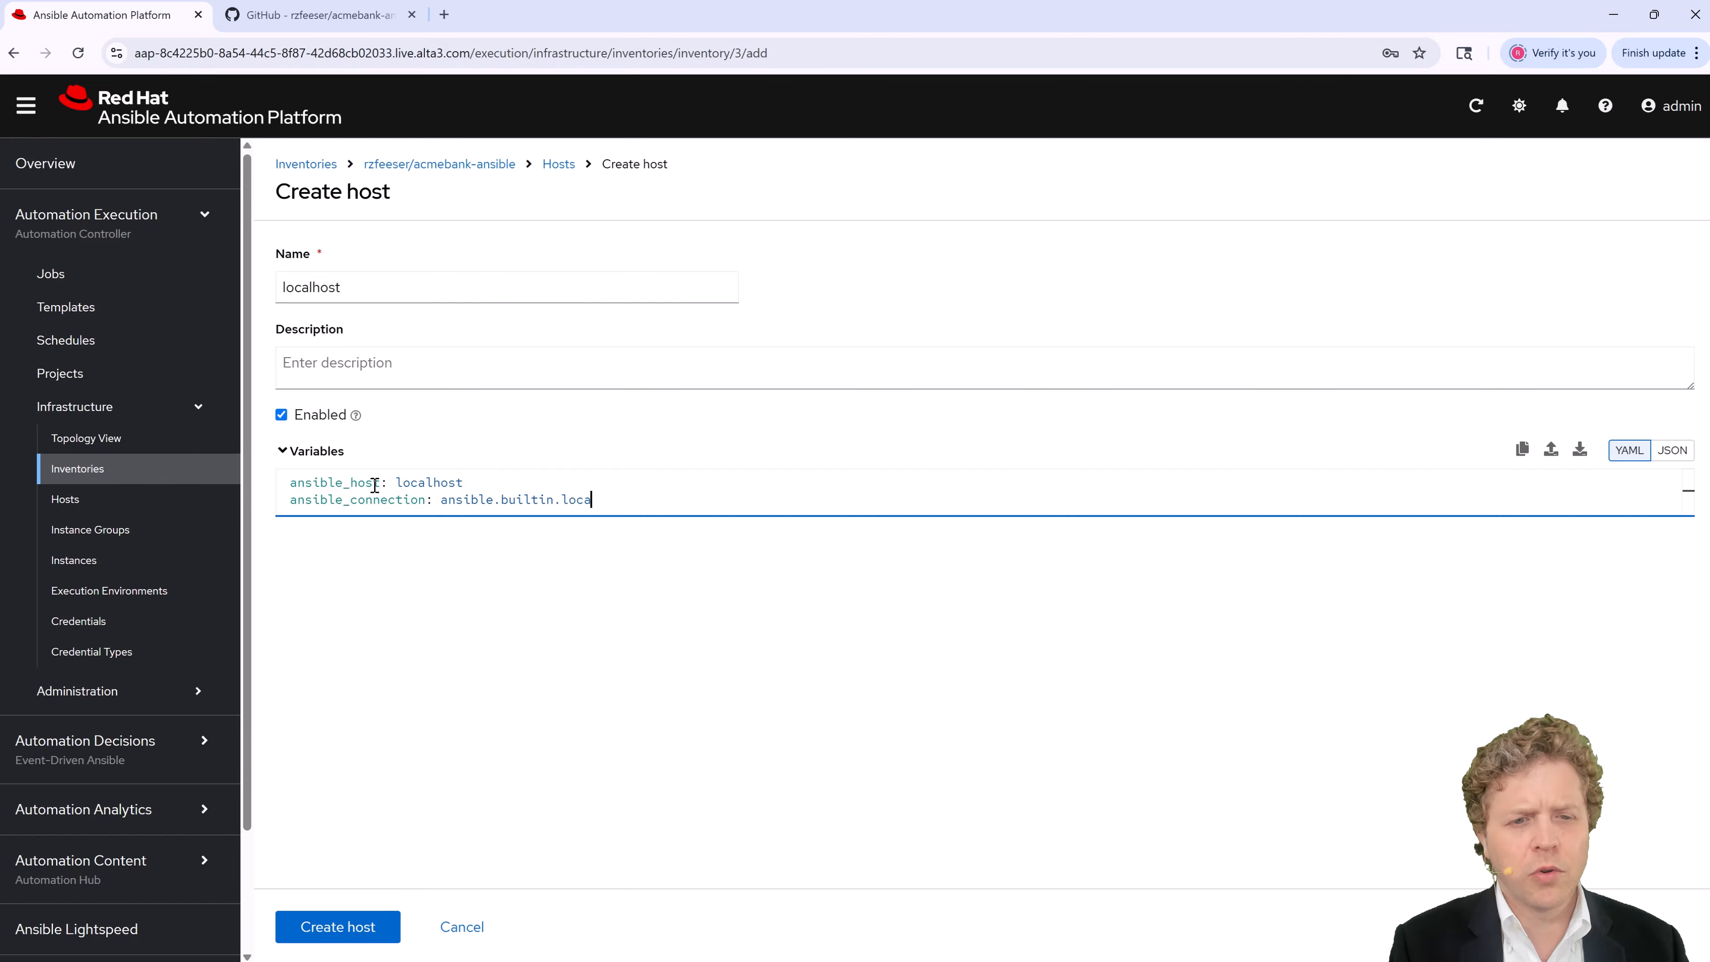
pyautogui.write('l')
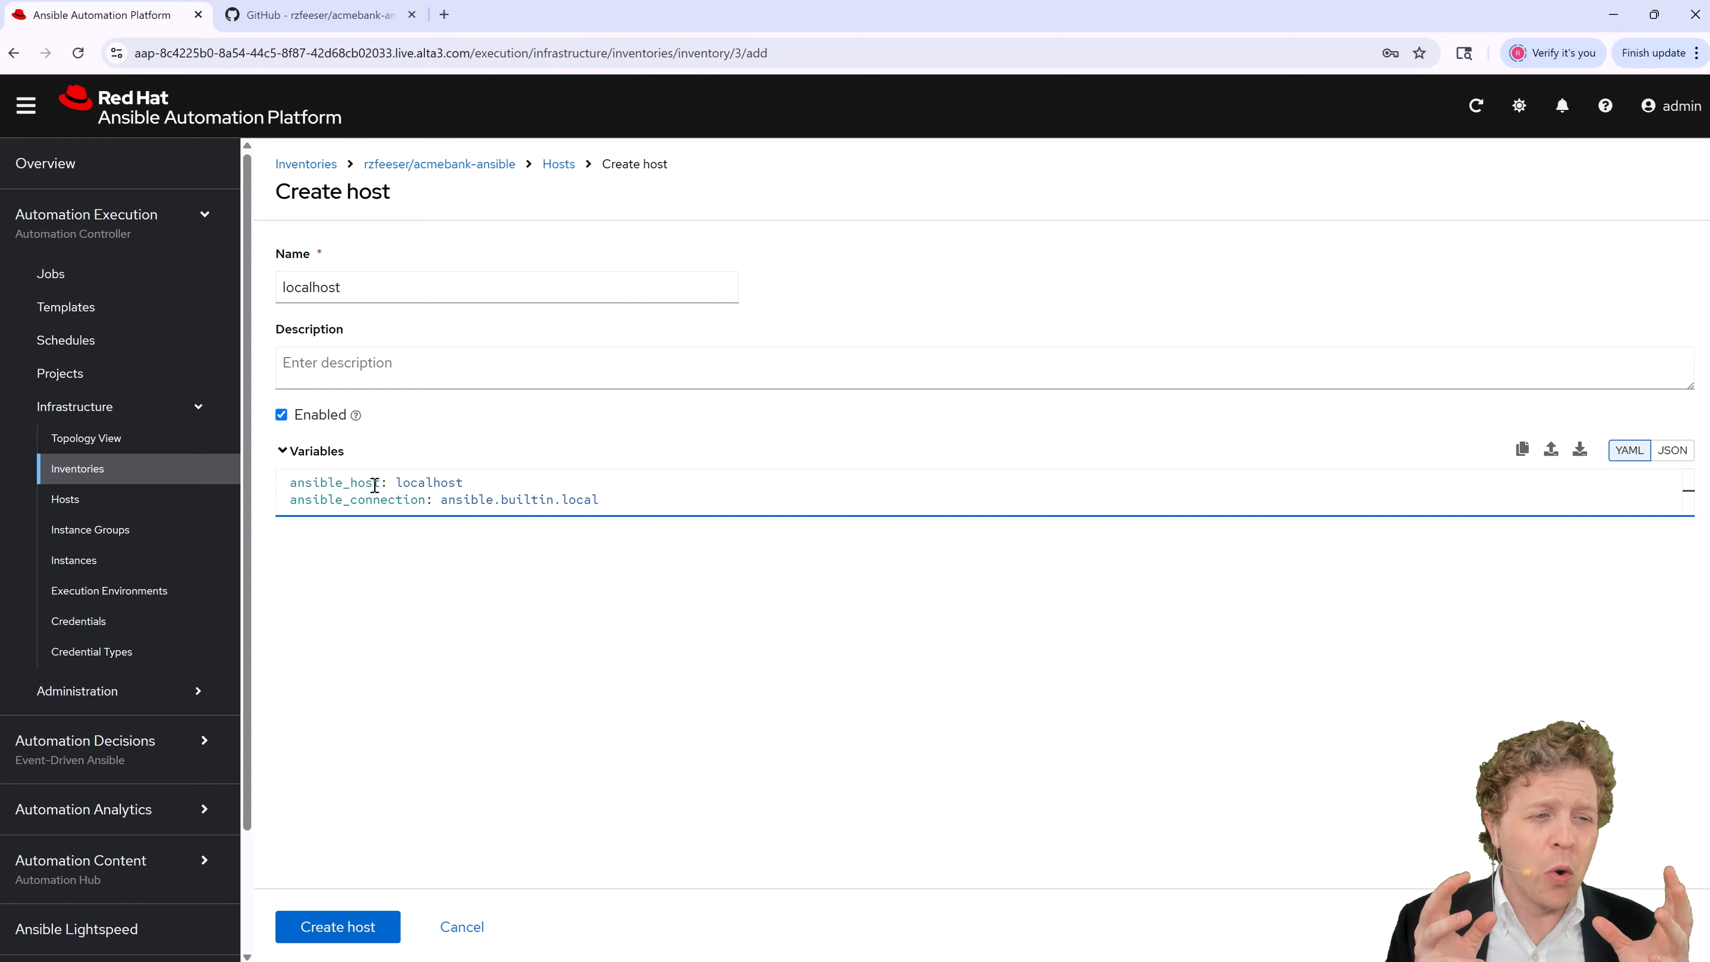
pyautogui.click(363, 935)
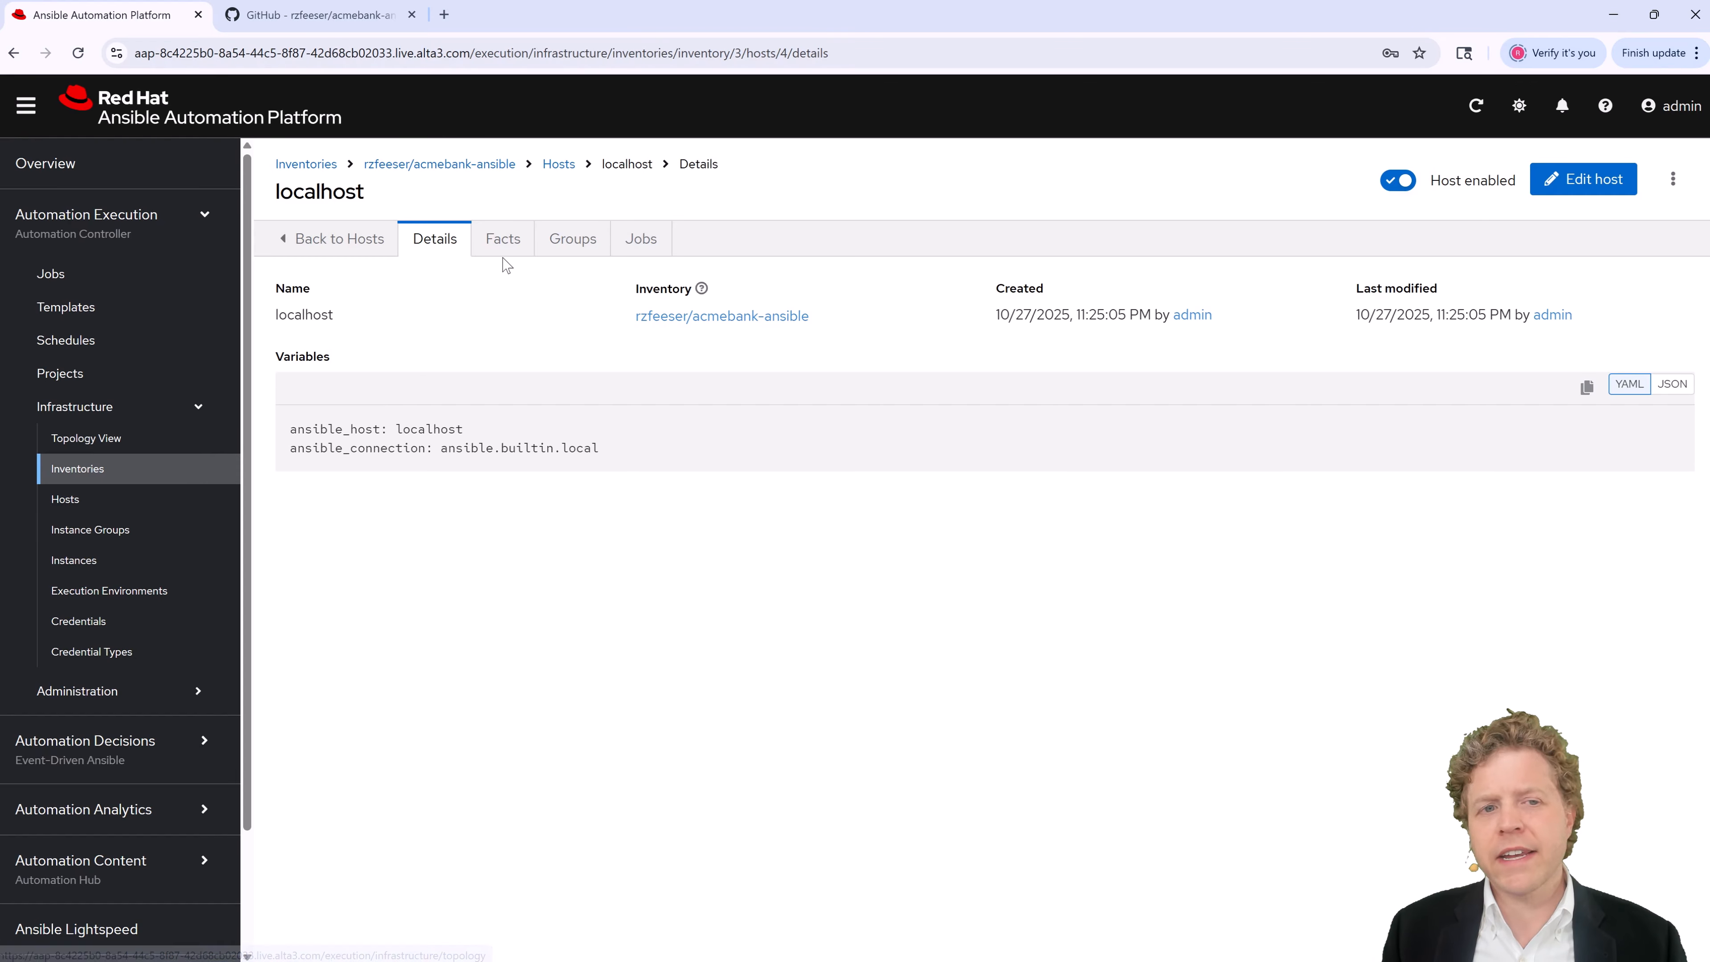
# Step: Show all hosts: localhost in Demo Inventory, studentXX and acmebank-ansible
pyautogui.click(114, 500)
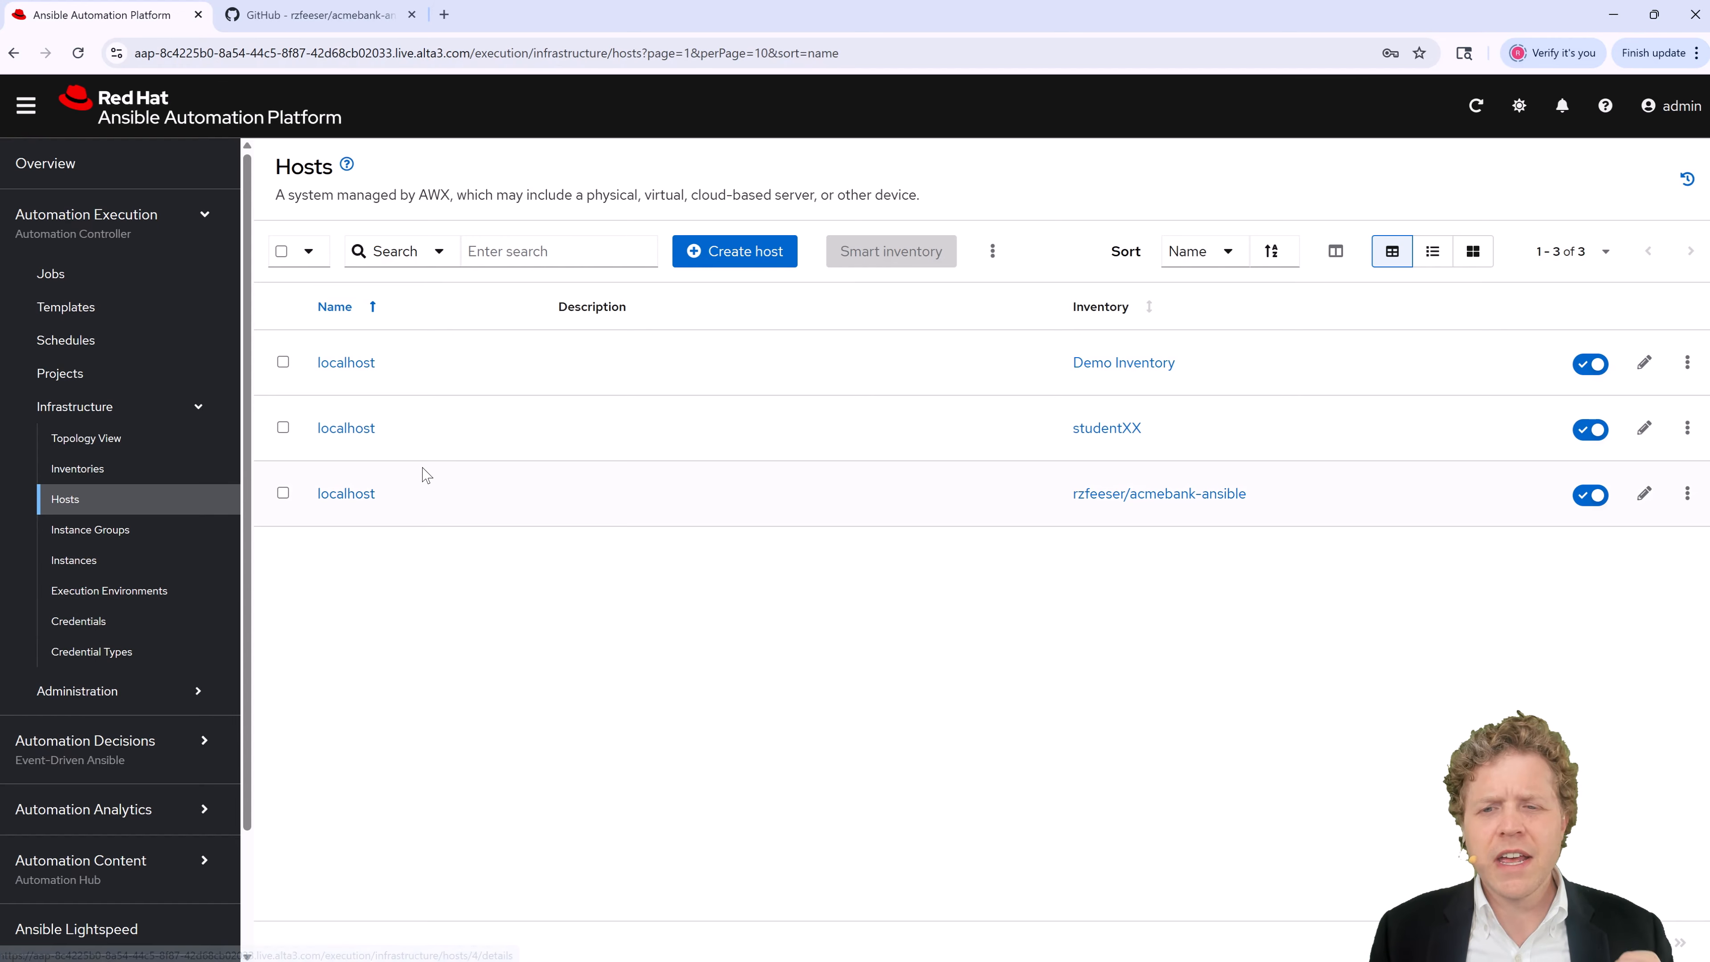
# Step: Review the inventories list, then return to Projects to see Demo Project and acmebank-ansible
pyautogui.click(157, 464)
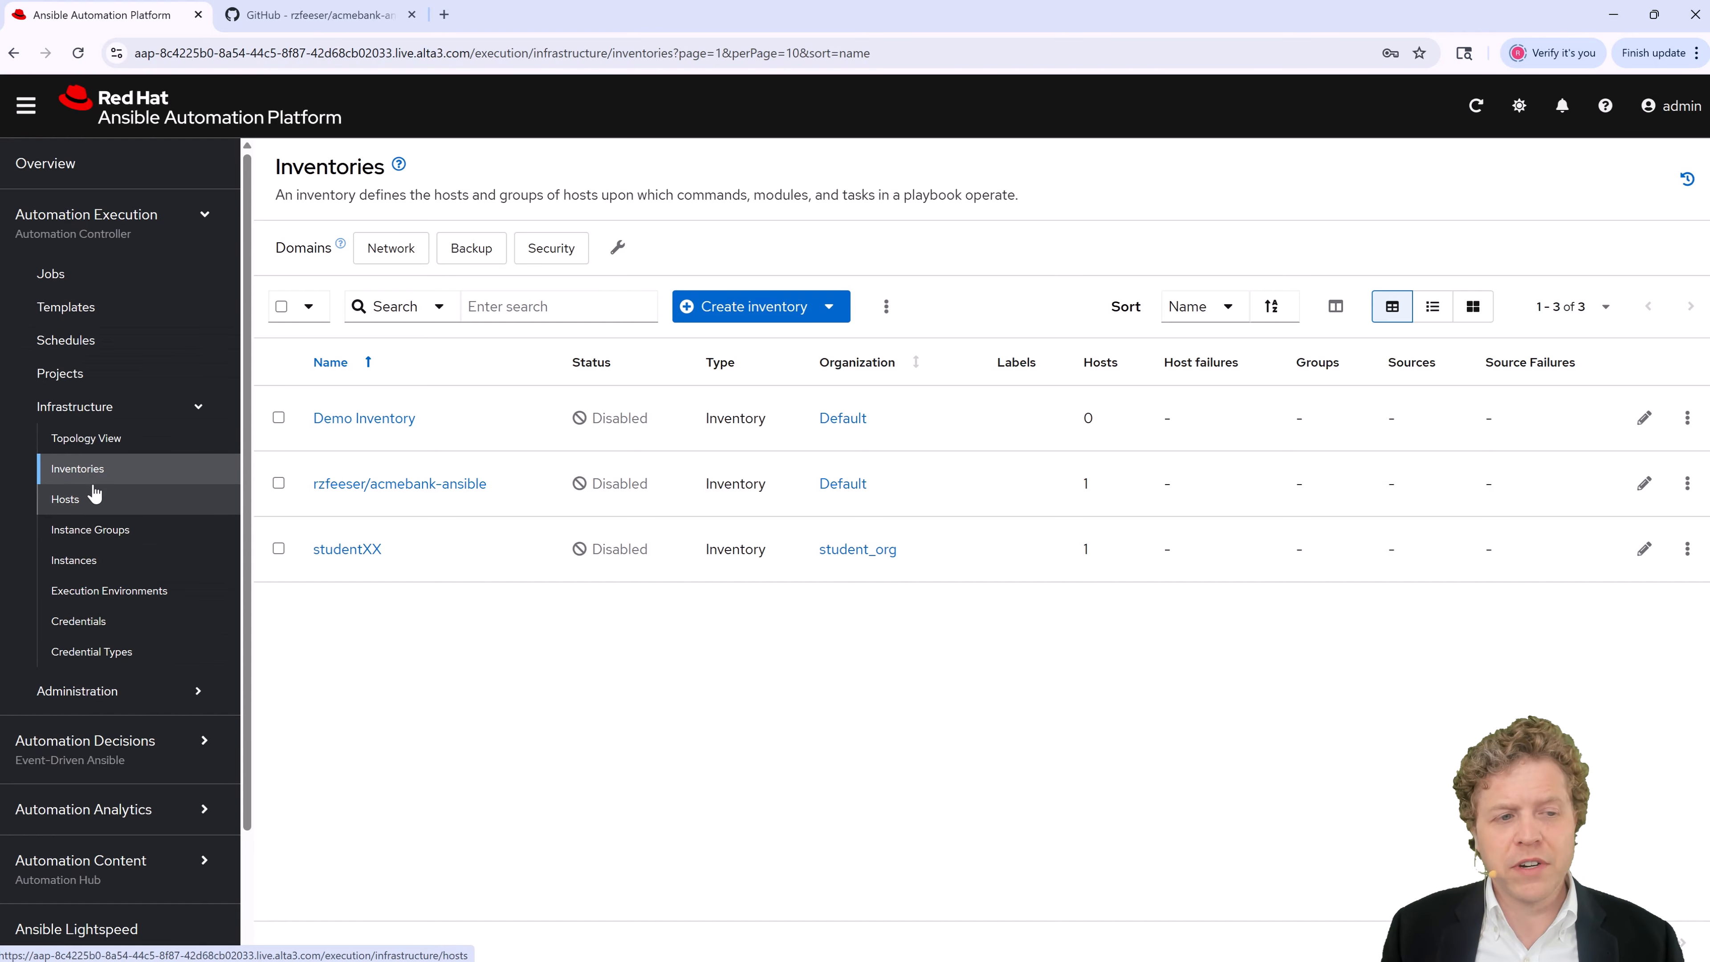
pyautogui.click(87, 382)
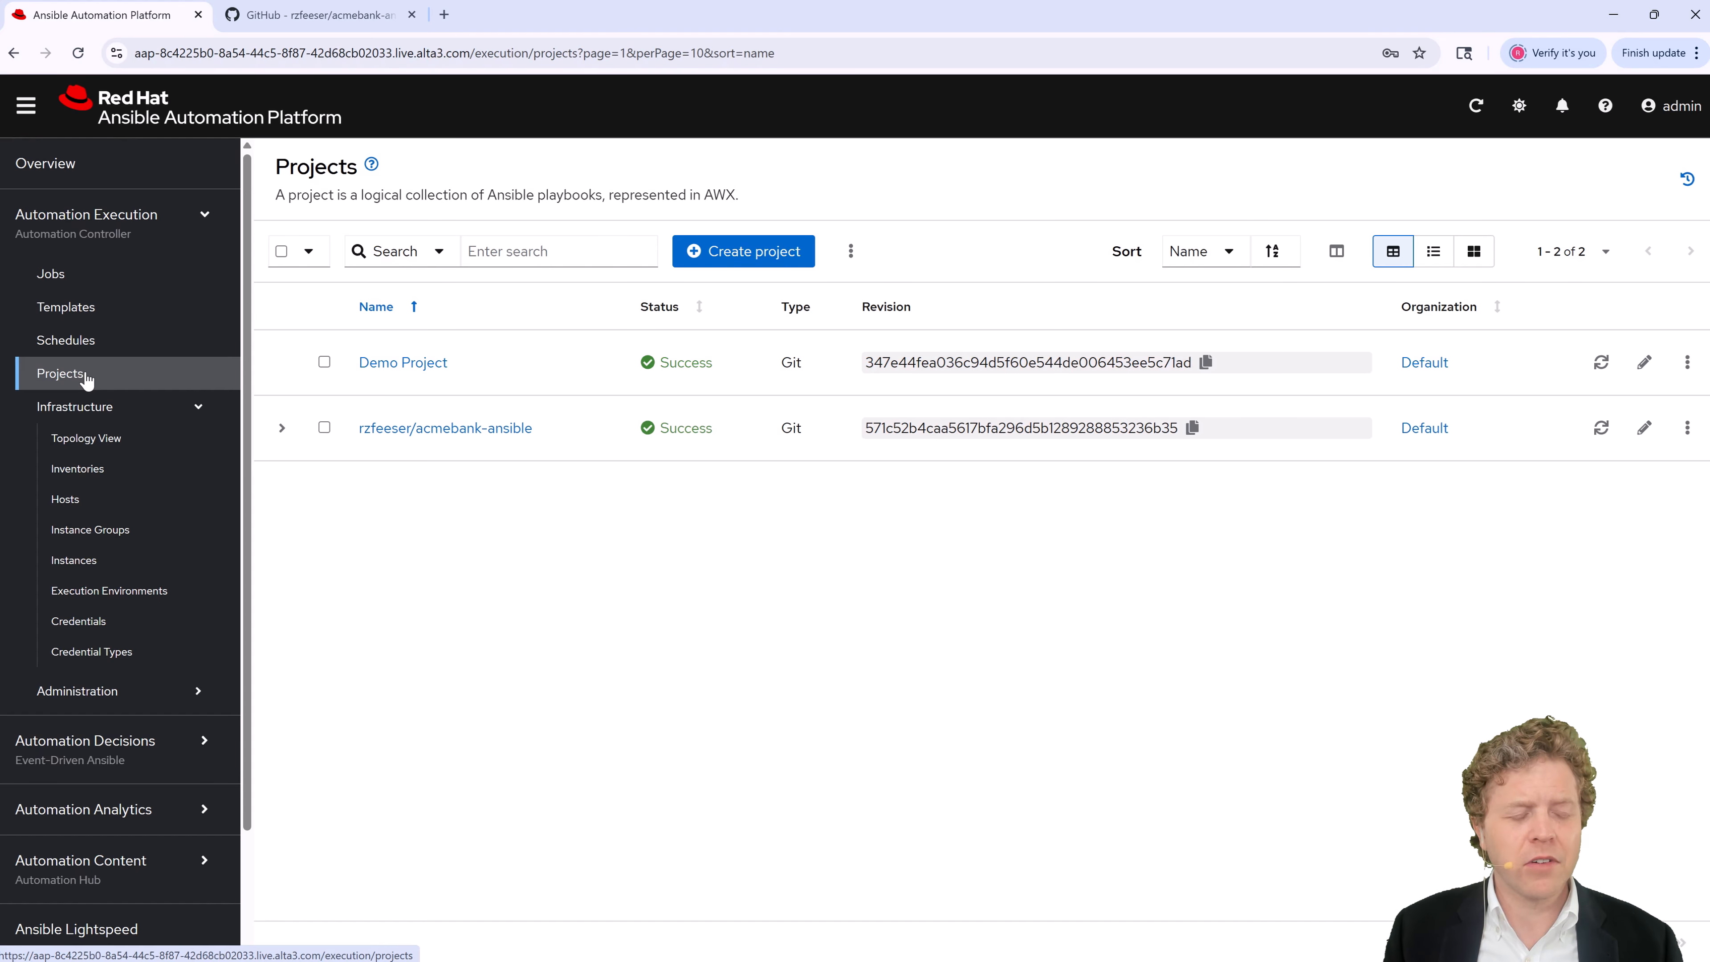
pyautogui.click(150, 601)
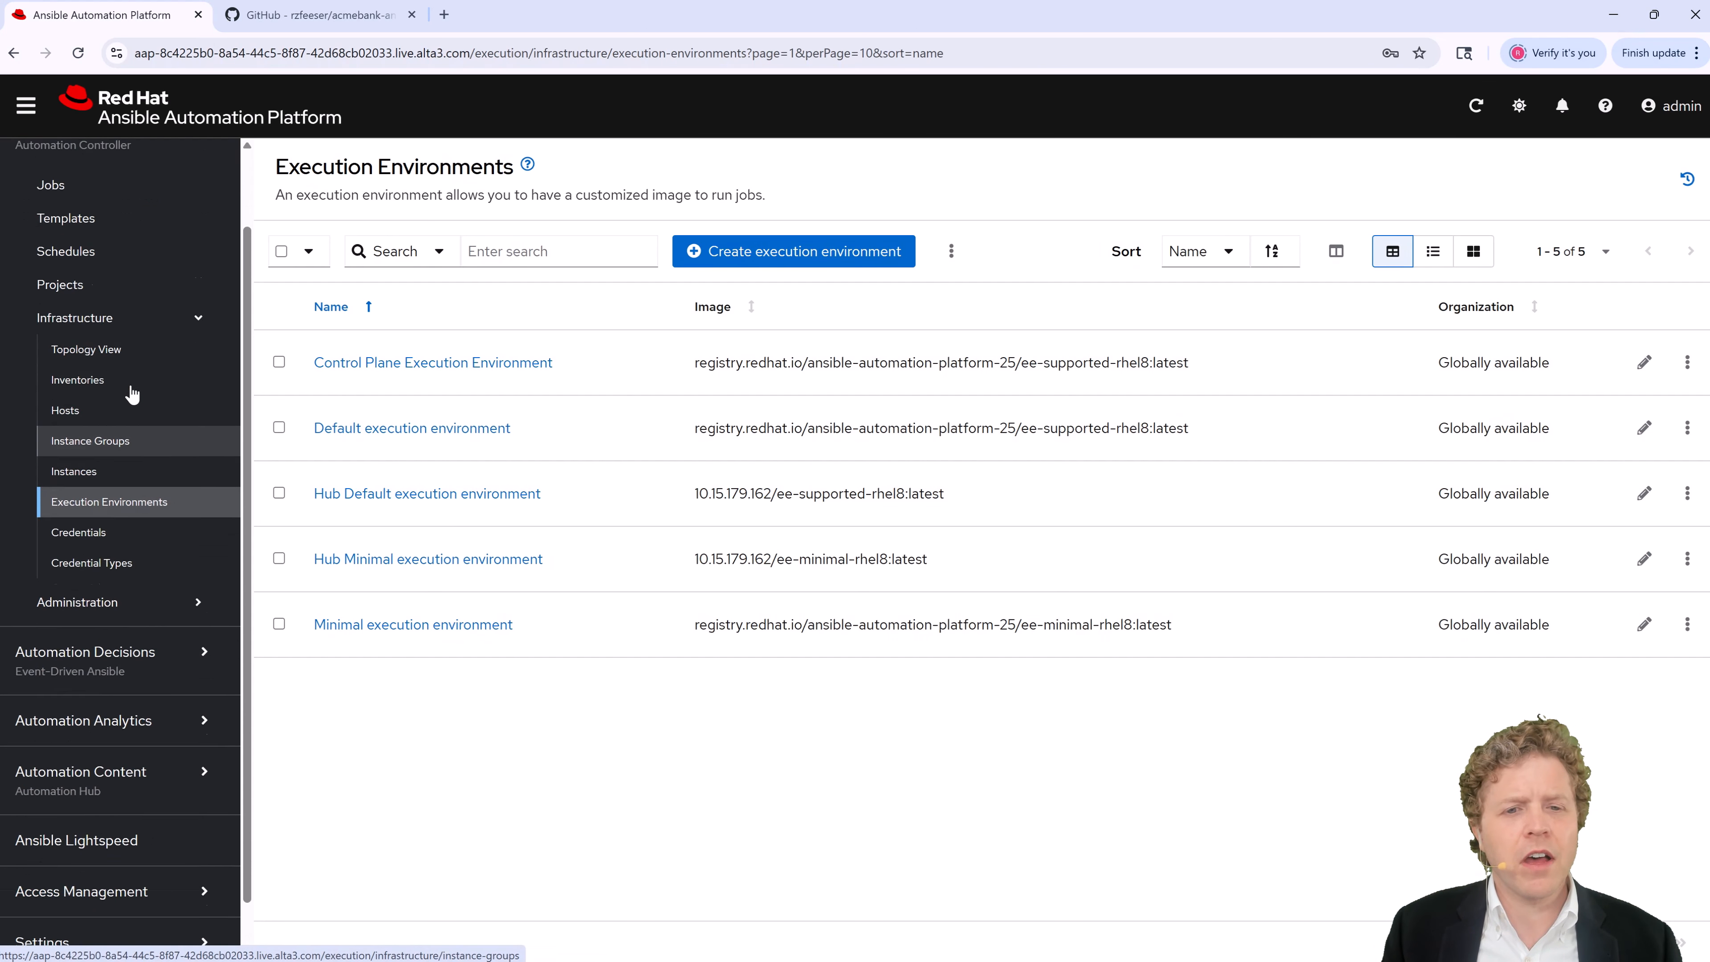
pyautogui.scroll(1, 131, 394)
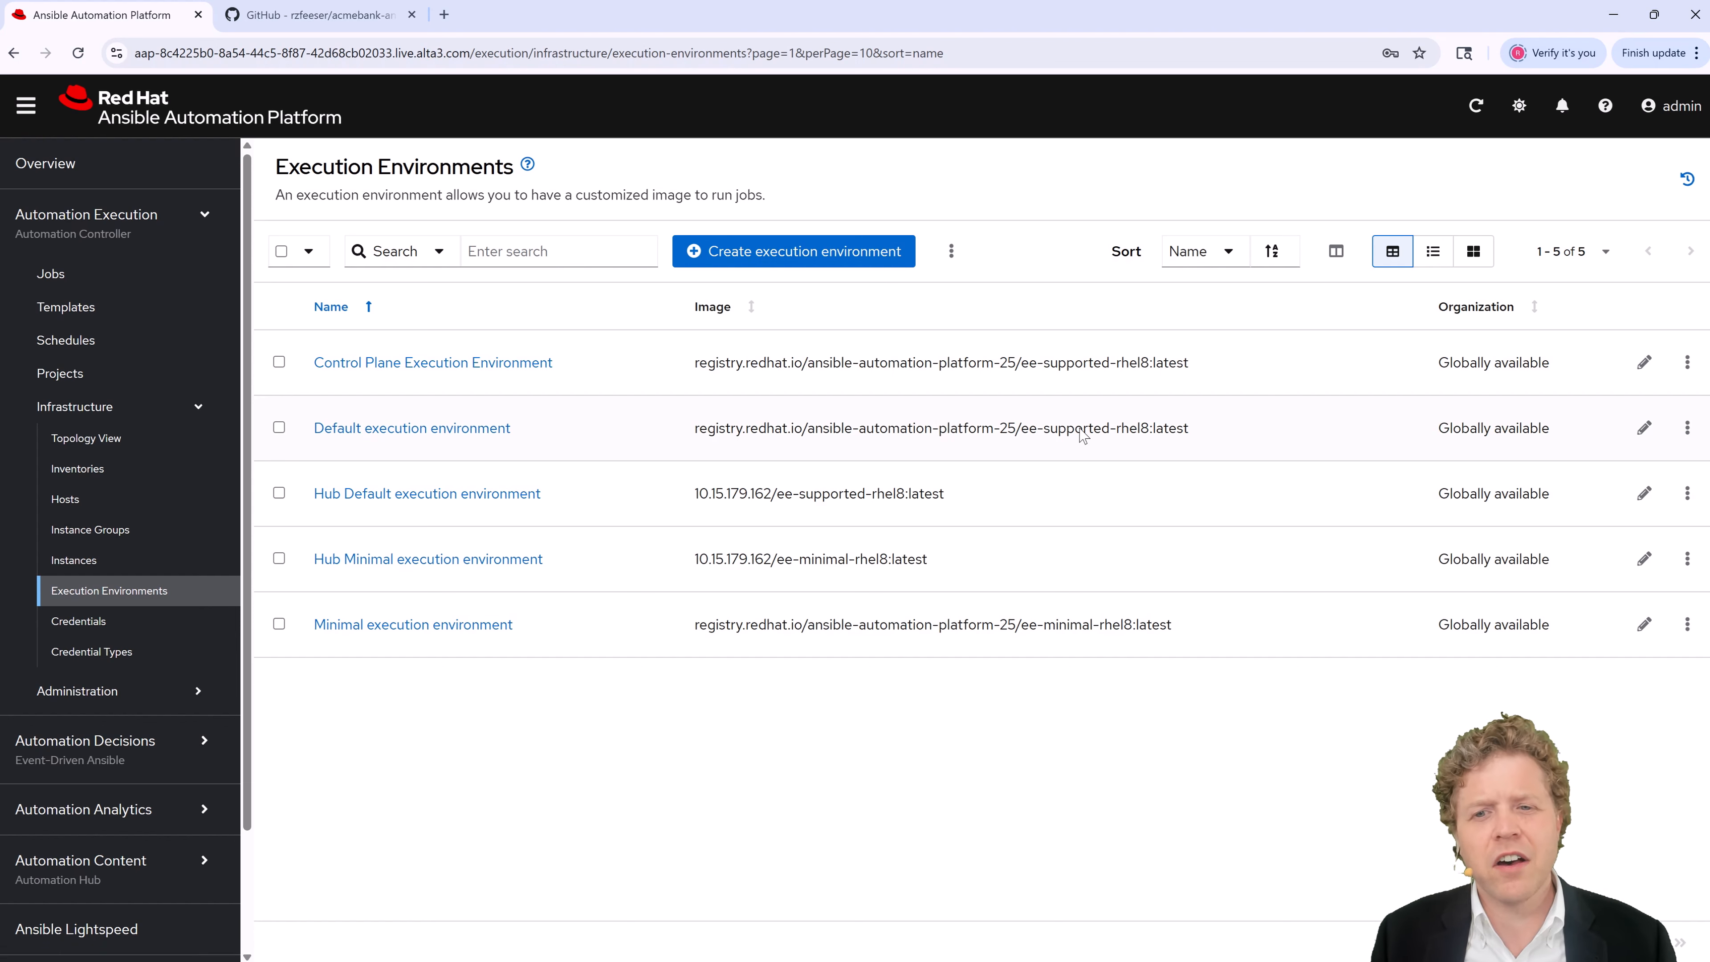
pyautogui.moveTo(1110, 429); pyautogui.dragTo(1178, 448)
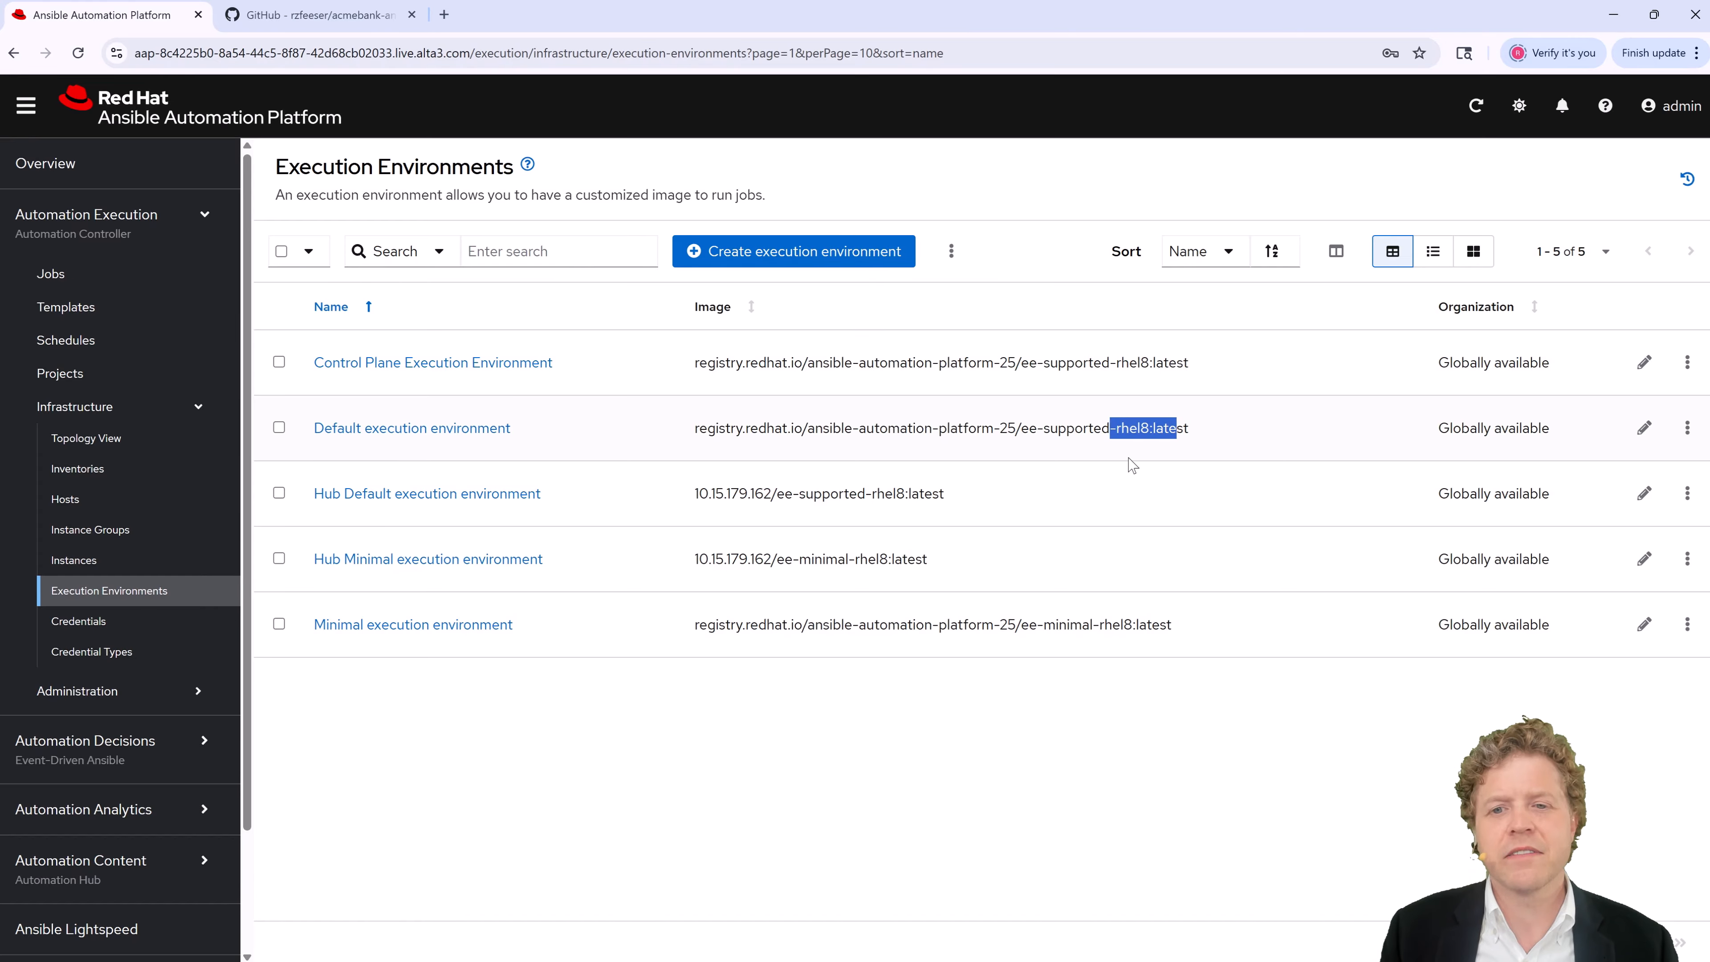
pyautogui.moveTo(1039, 431); pyautogui.dragTo(1178, 463)
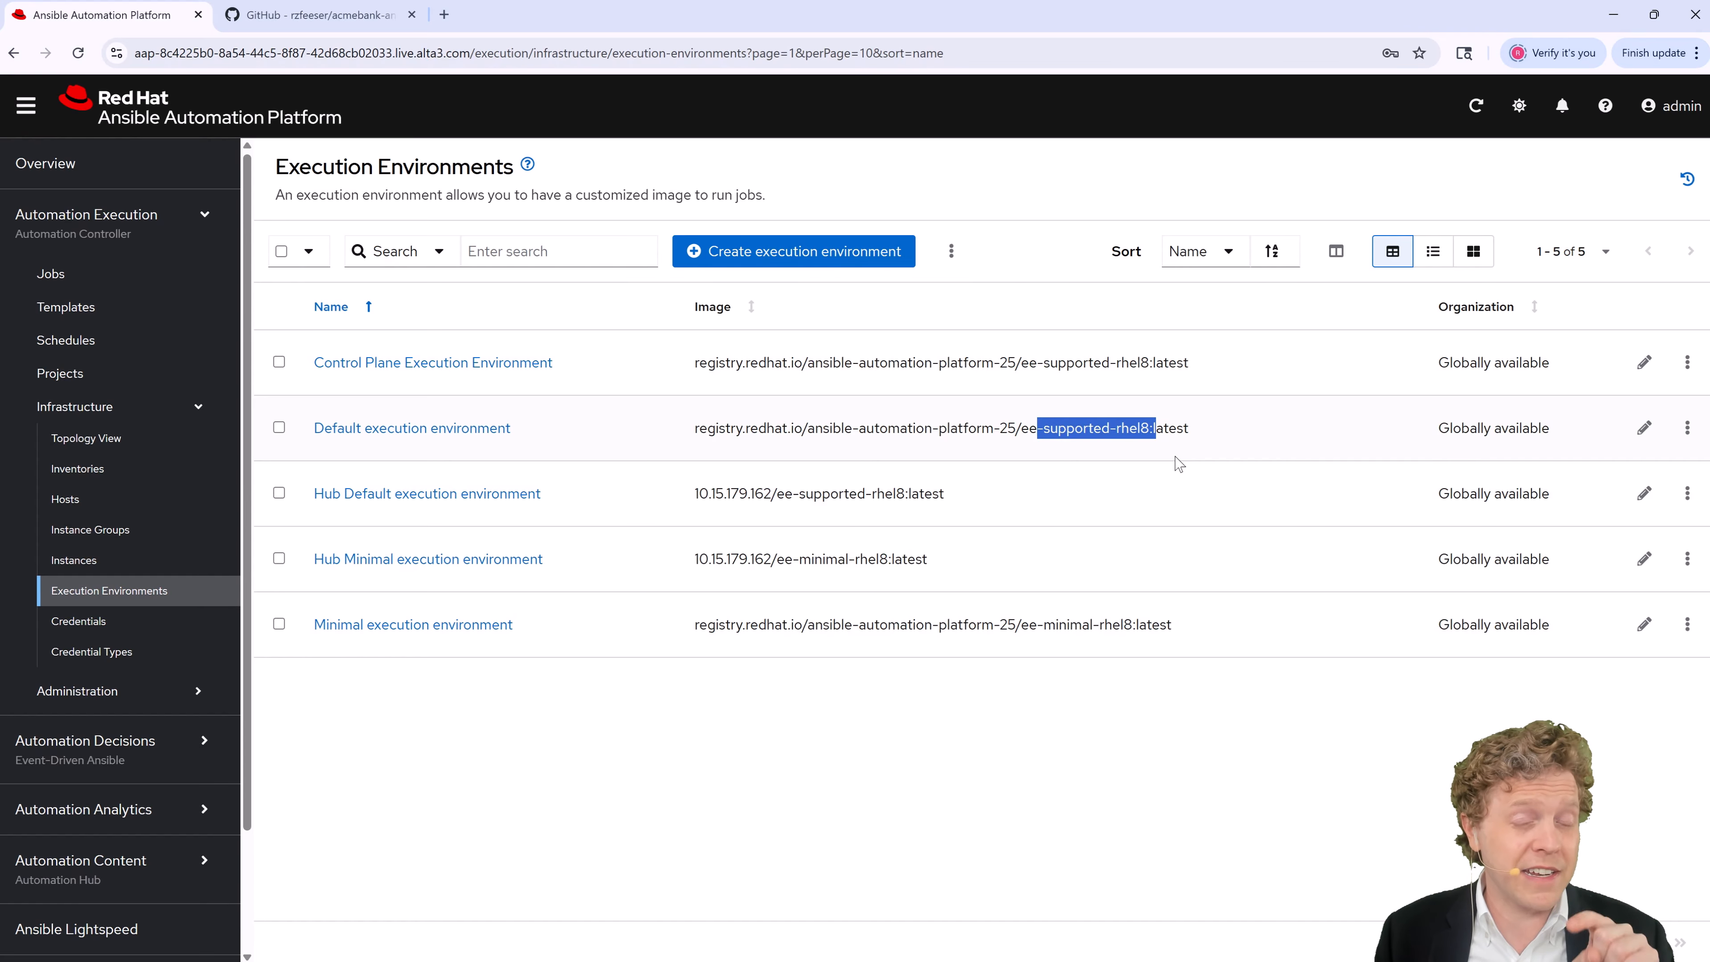
pyautogui.moveTo(304, 428); pyautogui.dragTo(546, 428)
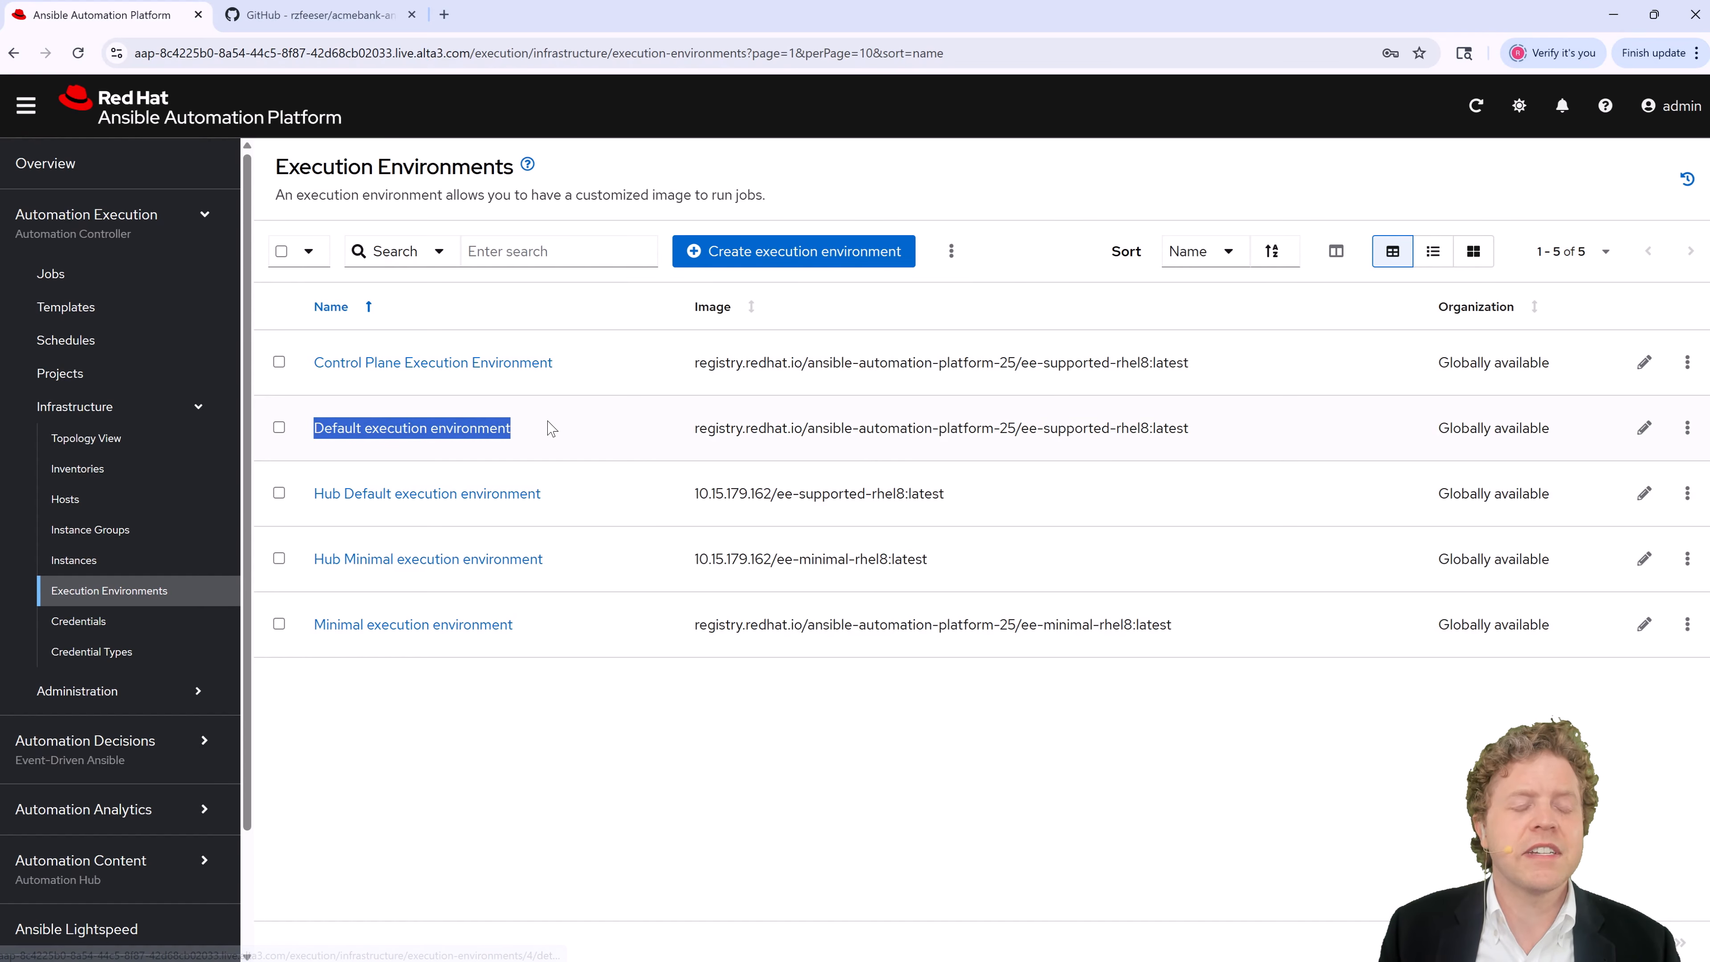
# Step: Start a new job template named acmebank-ansible_playbook01
pyautogui.click(154, 305)
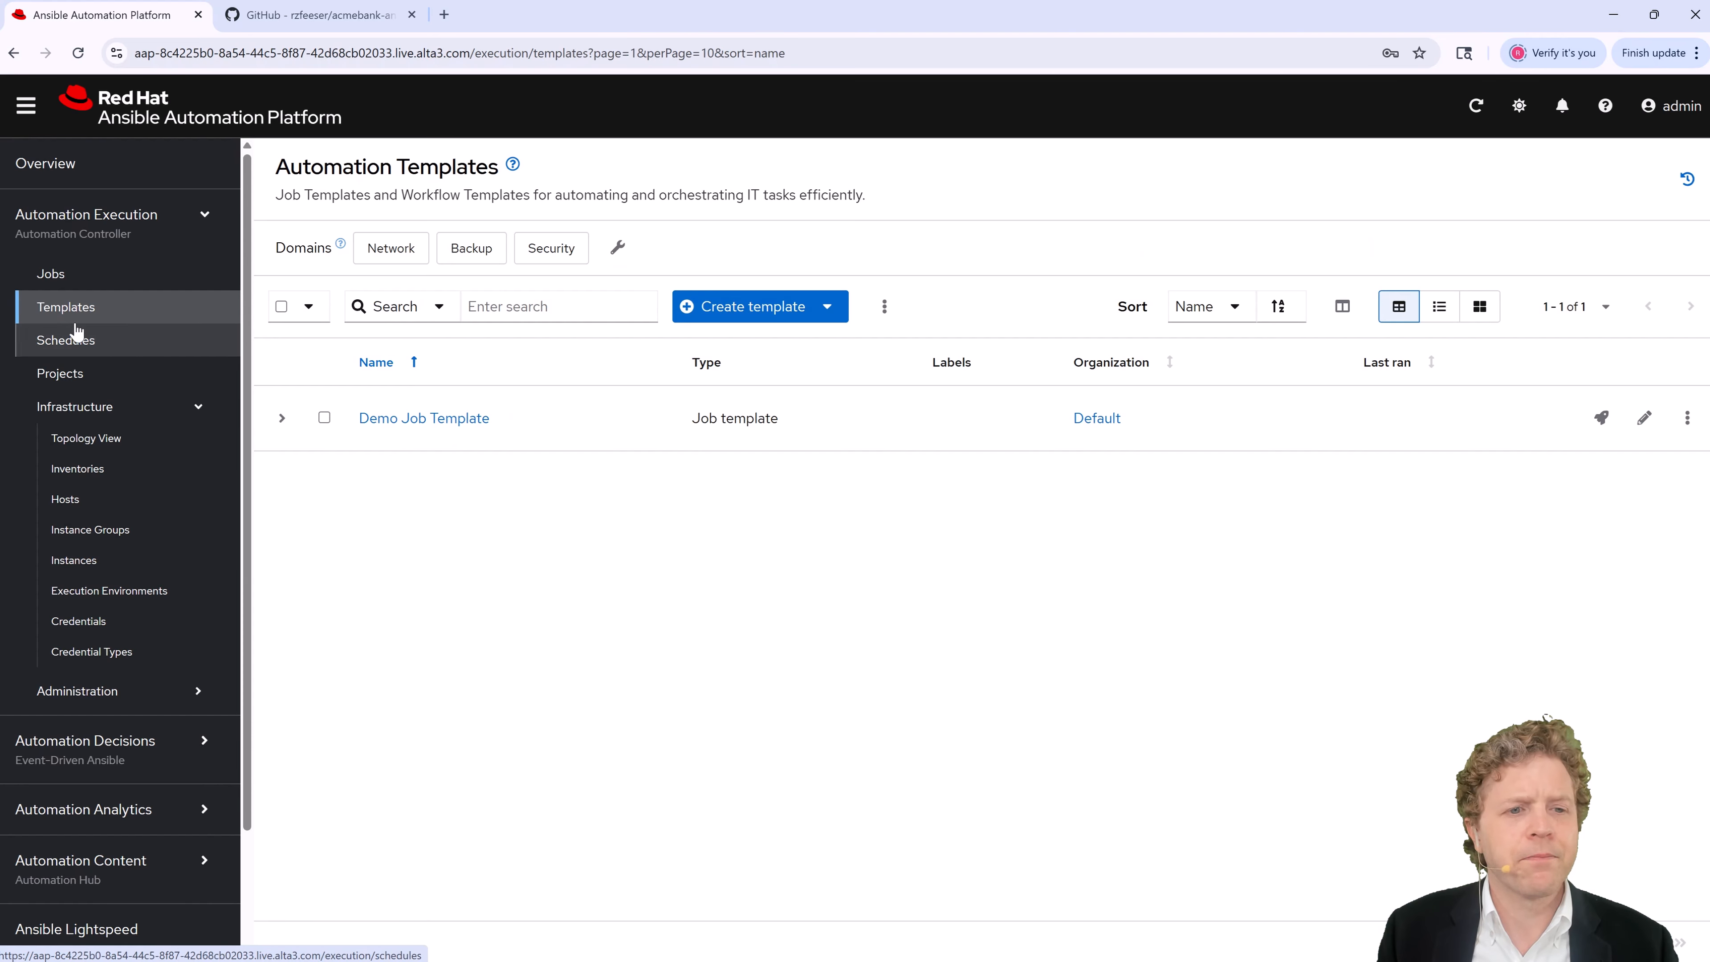
pyautogui.click(781, 309)
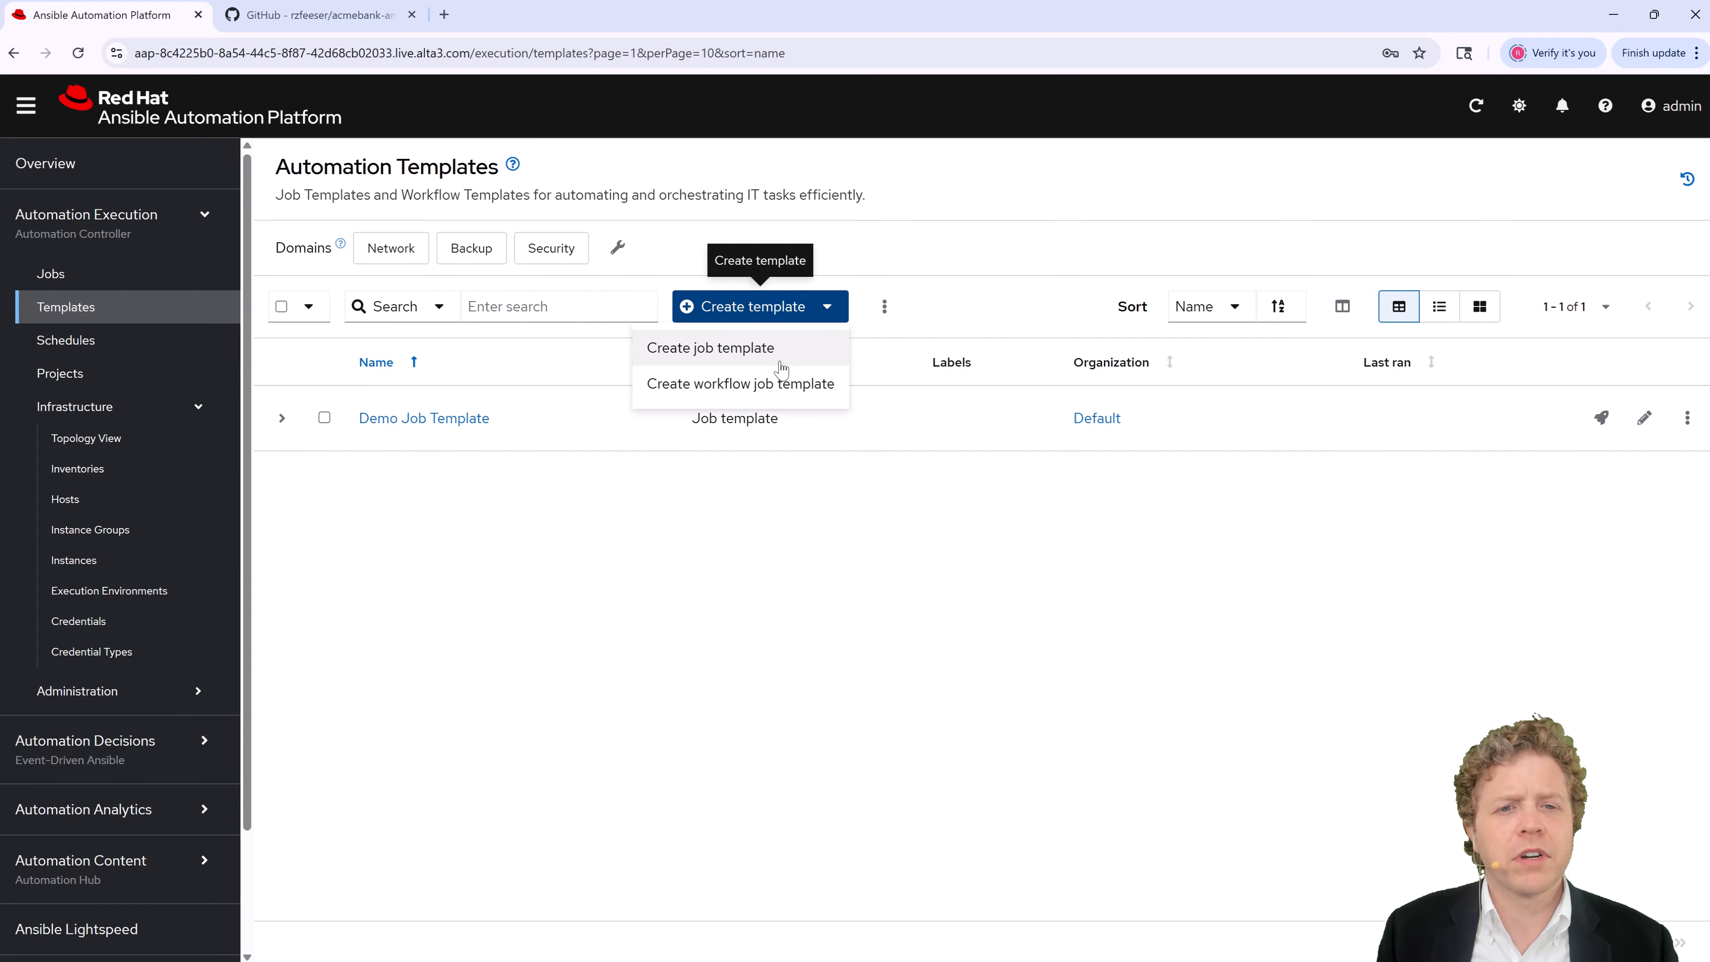
pyautogui.click(797, 357)
pyautogui.click(475, 279)
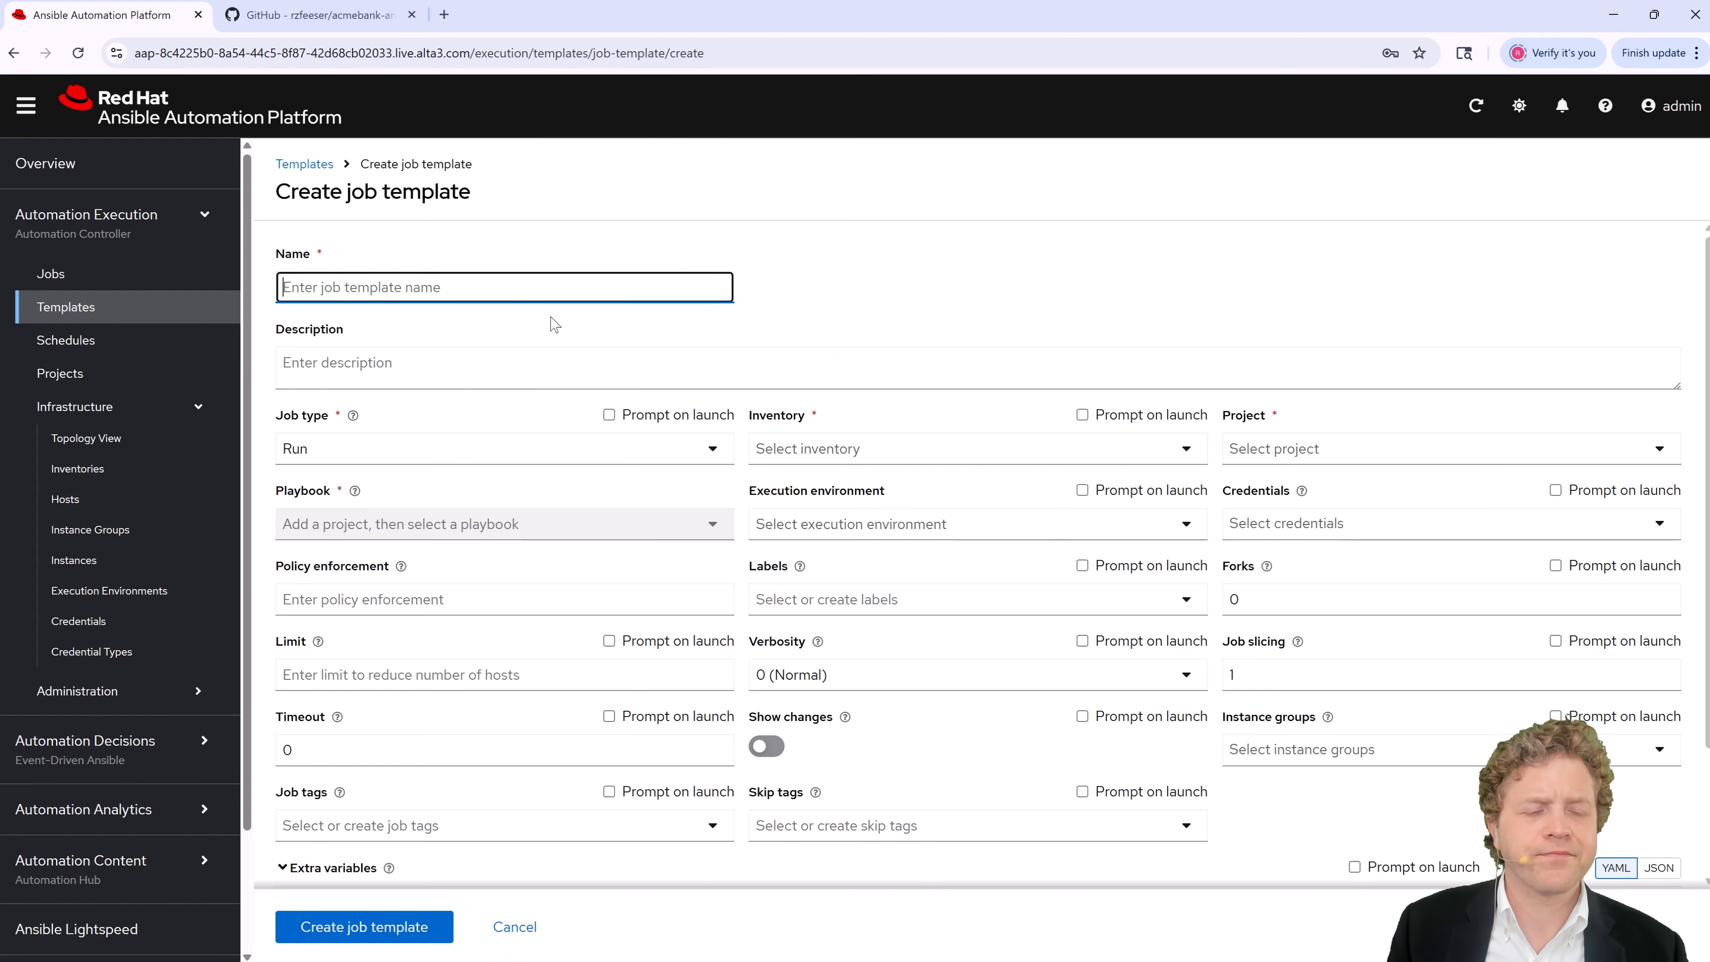
pyautogui.write('rzfeeser/acmebank-ansible')
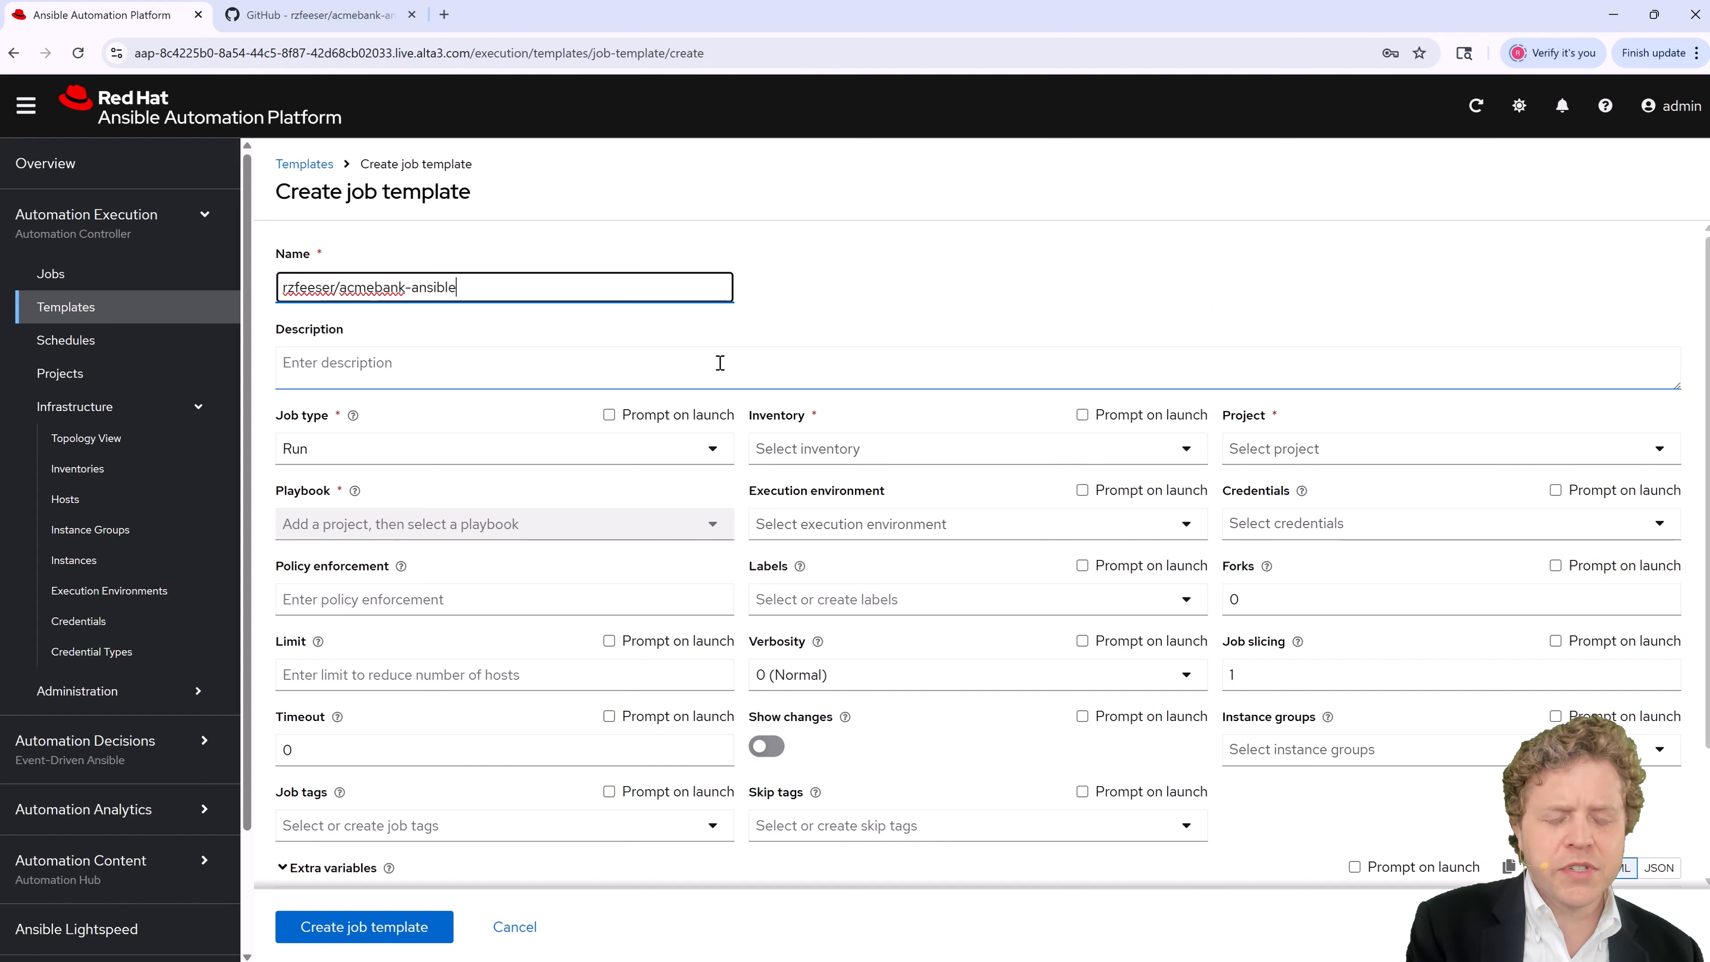
pyautogui.write('-ansible_')
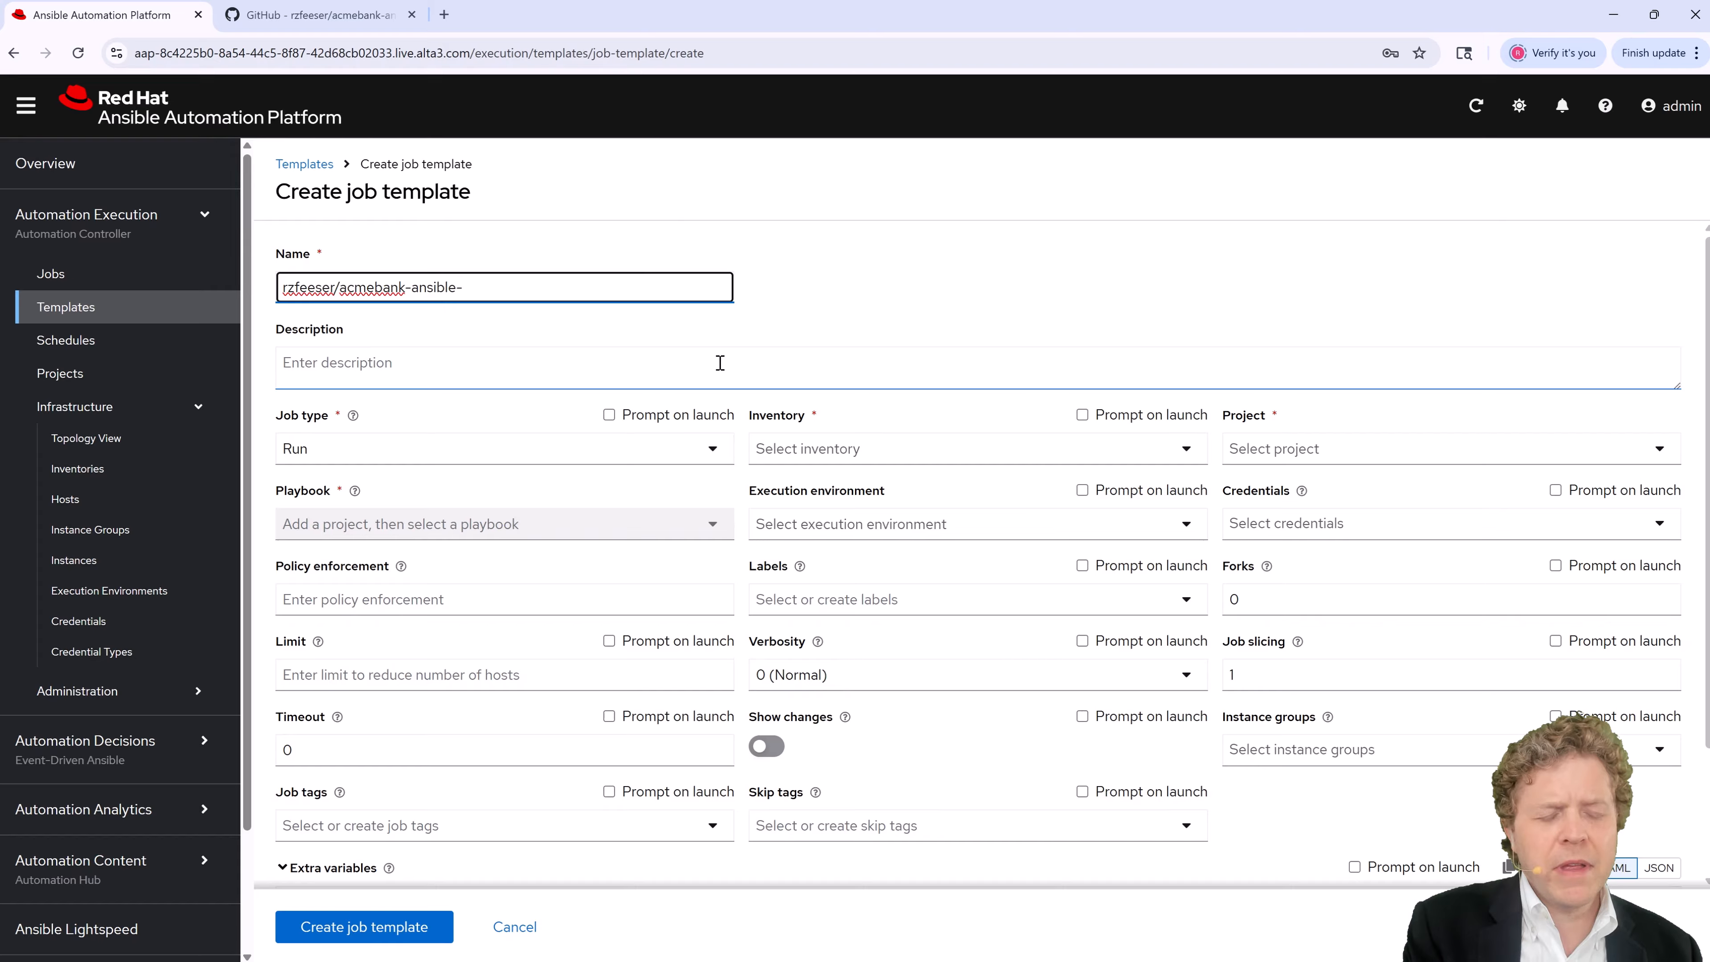
pyautogui.write('playbook01')
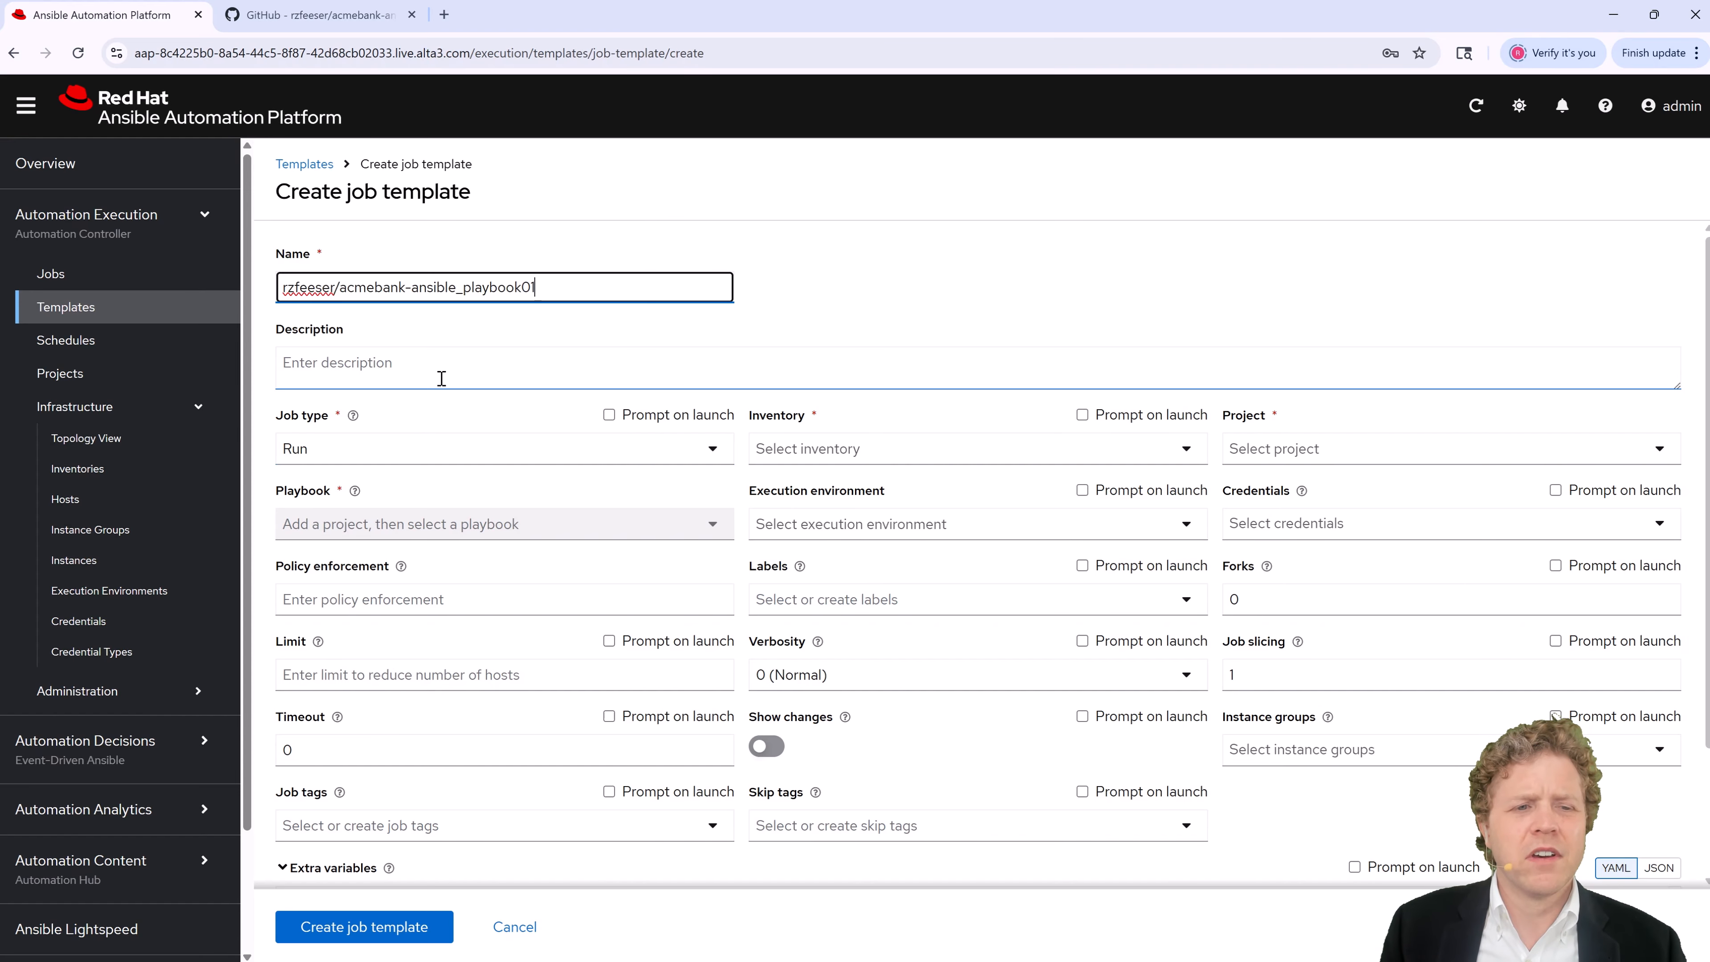
# Step: Select acmebank-ansible as the template's inventory and project
pyautogui.click(898, 458)
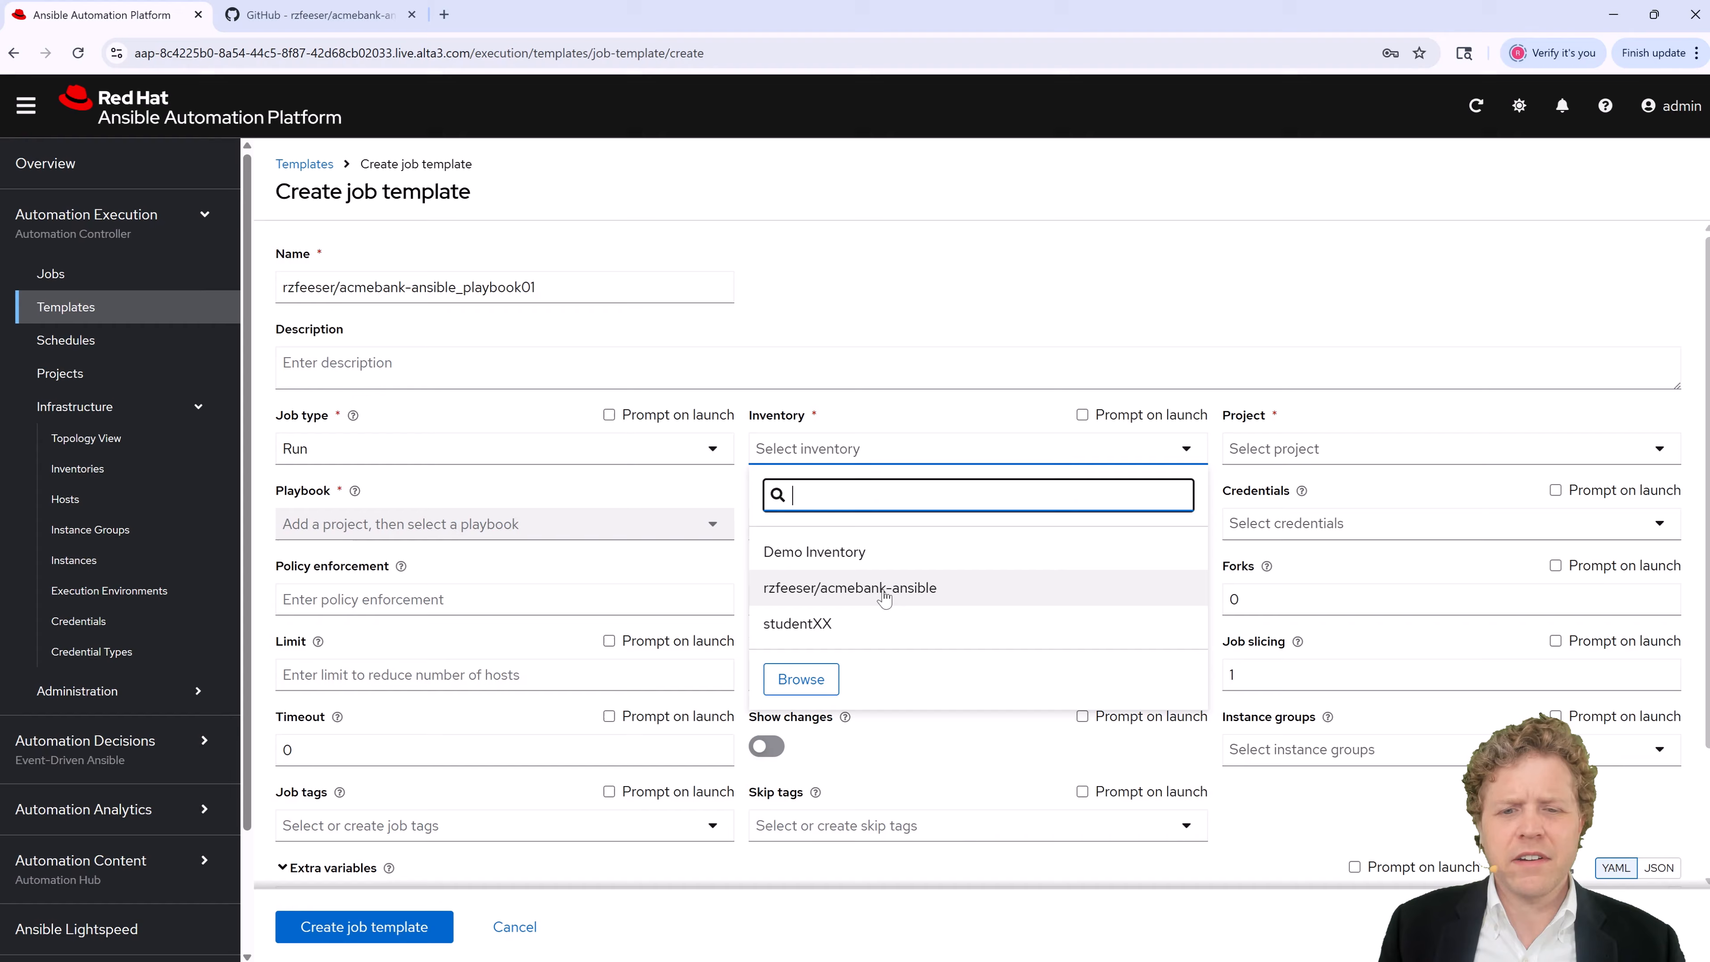
pyautogui.click(818, 593)
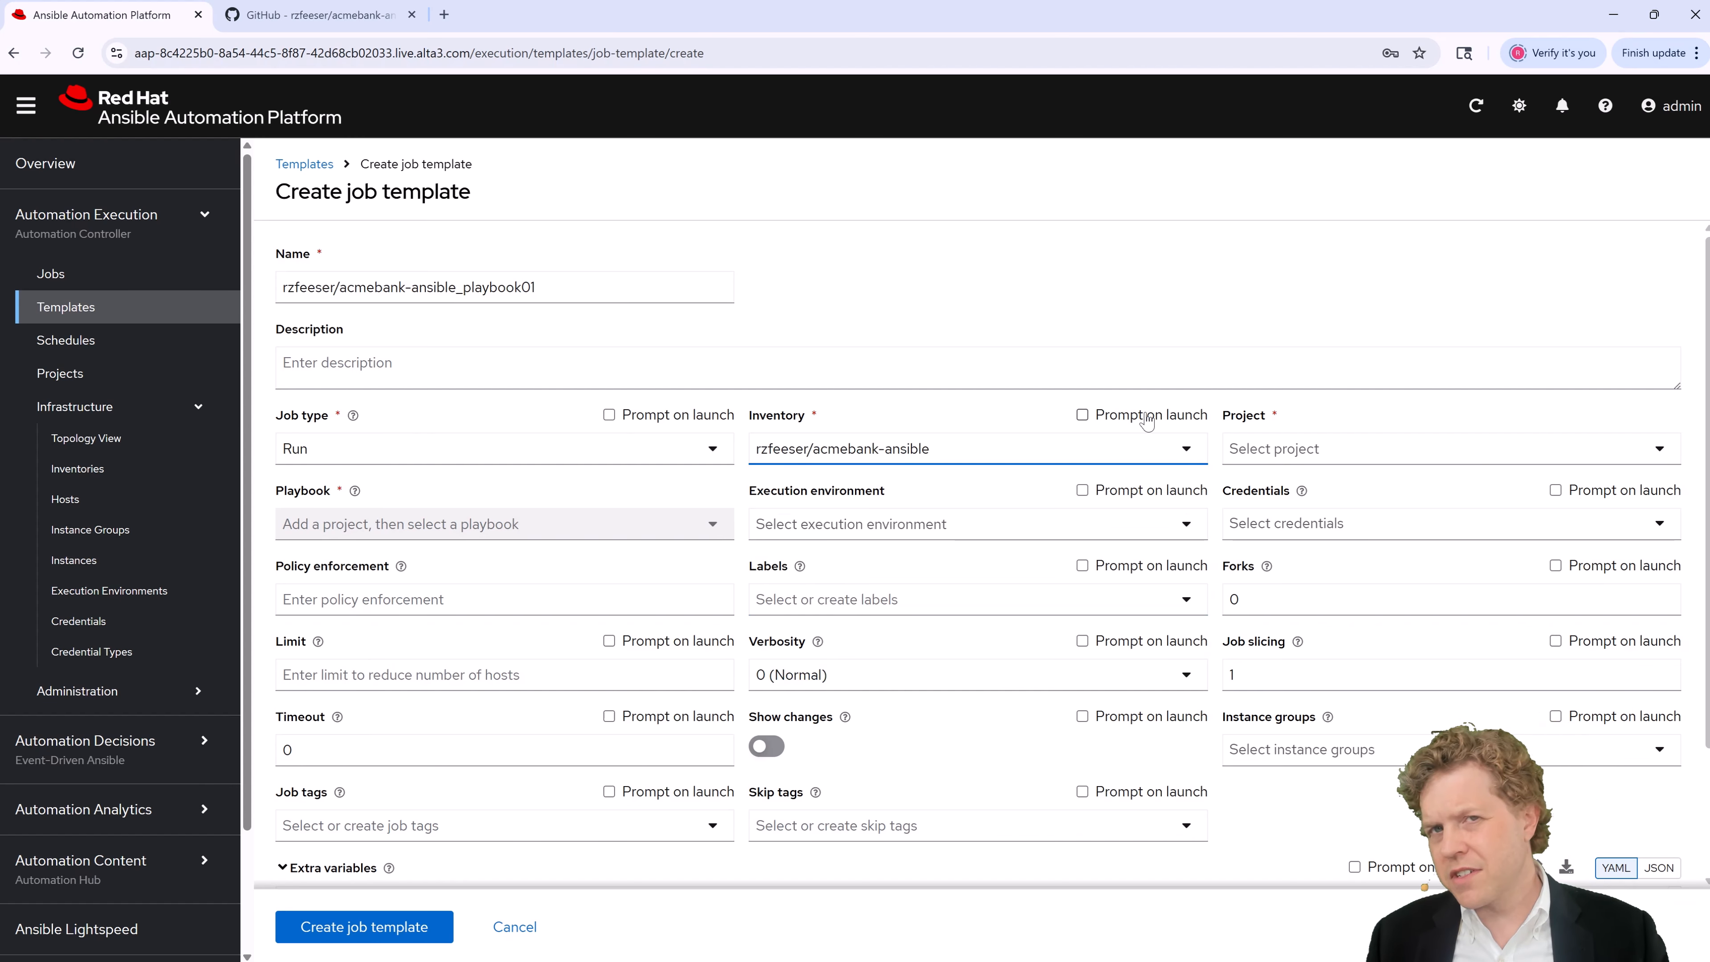
pyautogui.click(1331, 453)
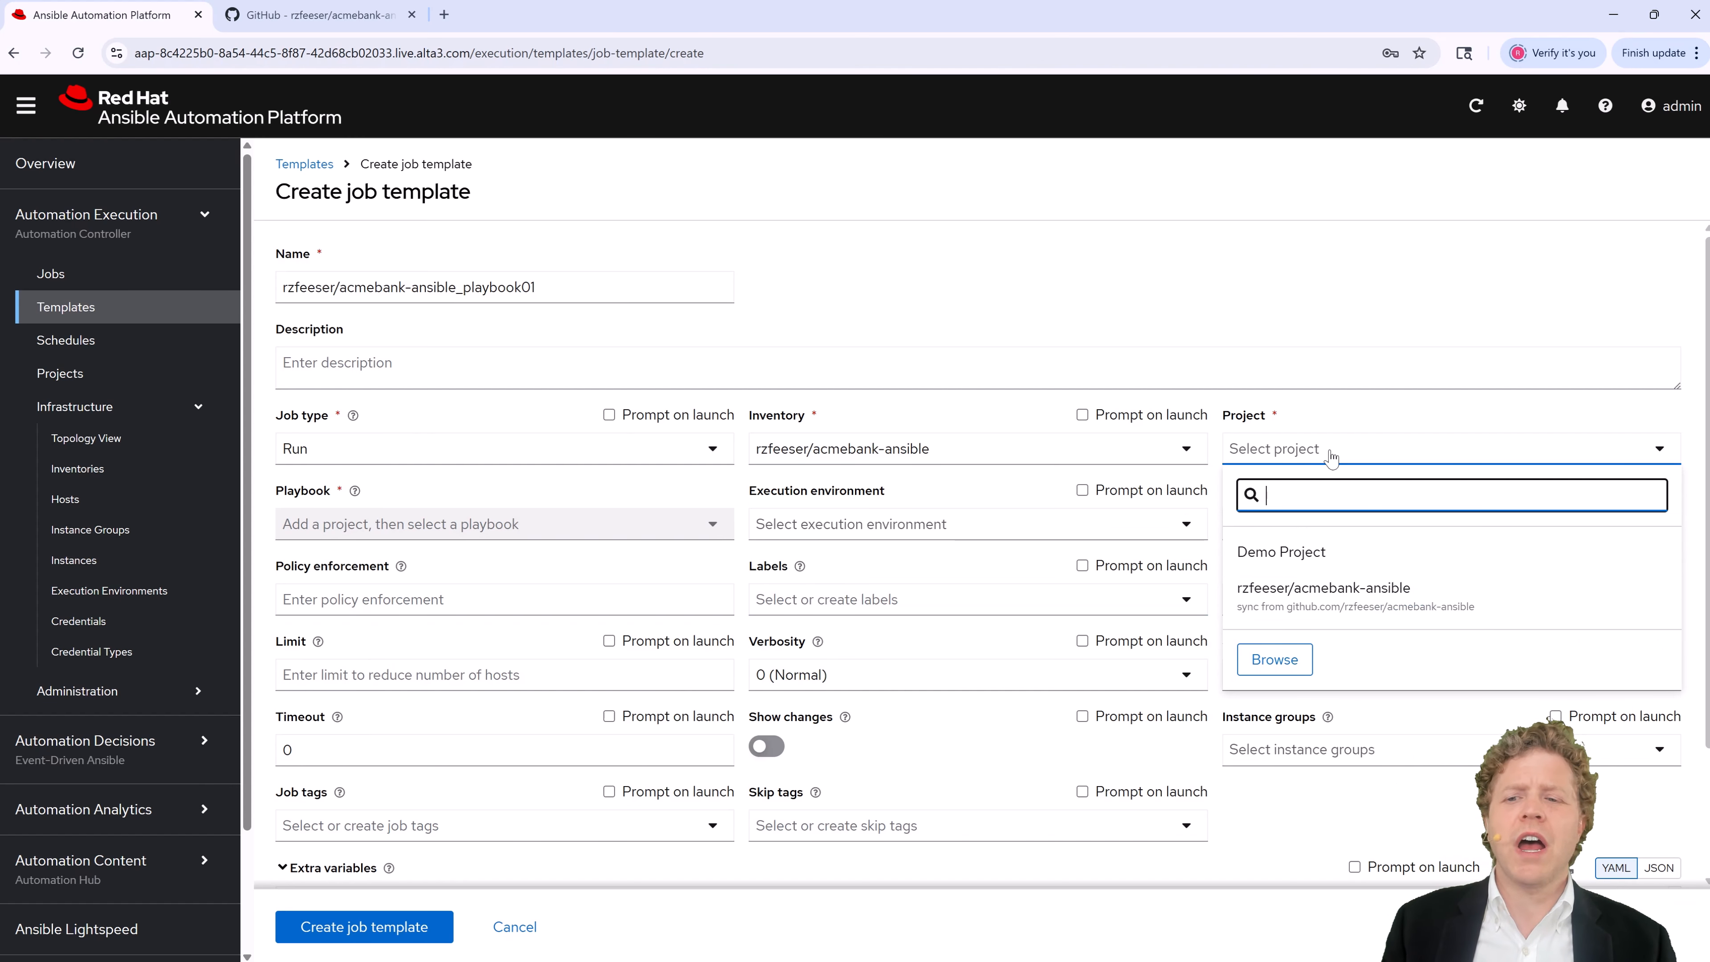
pyautogui.click(1346, 592)
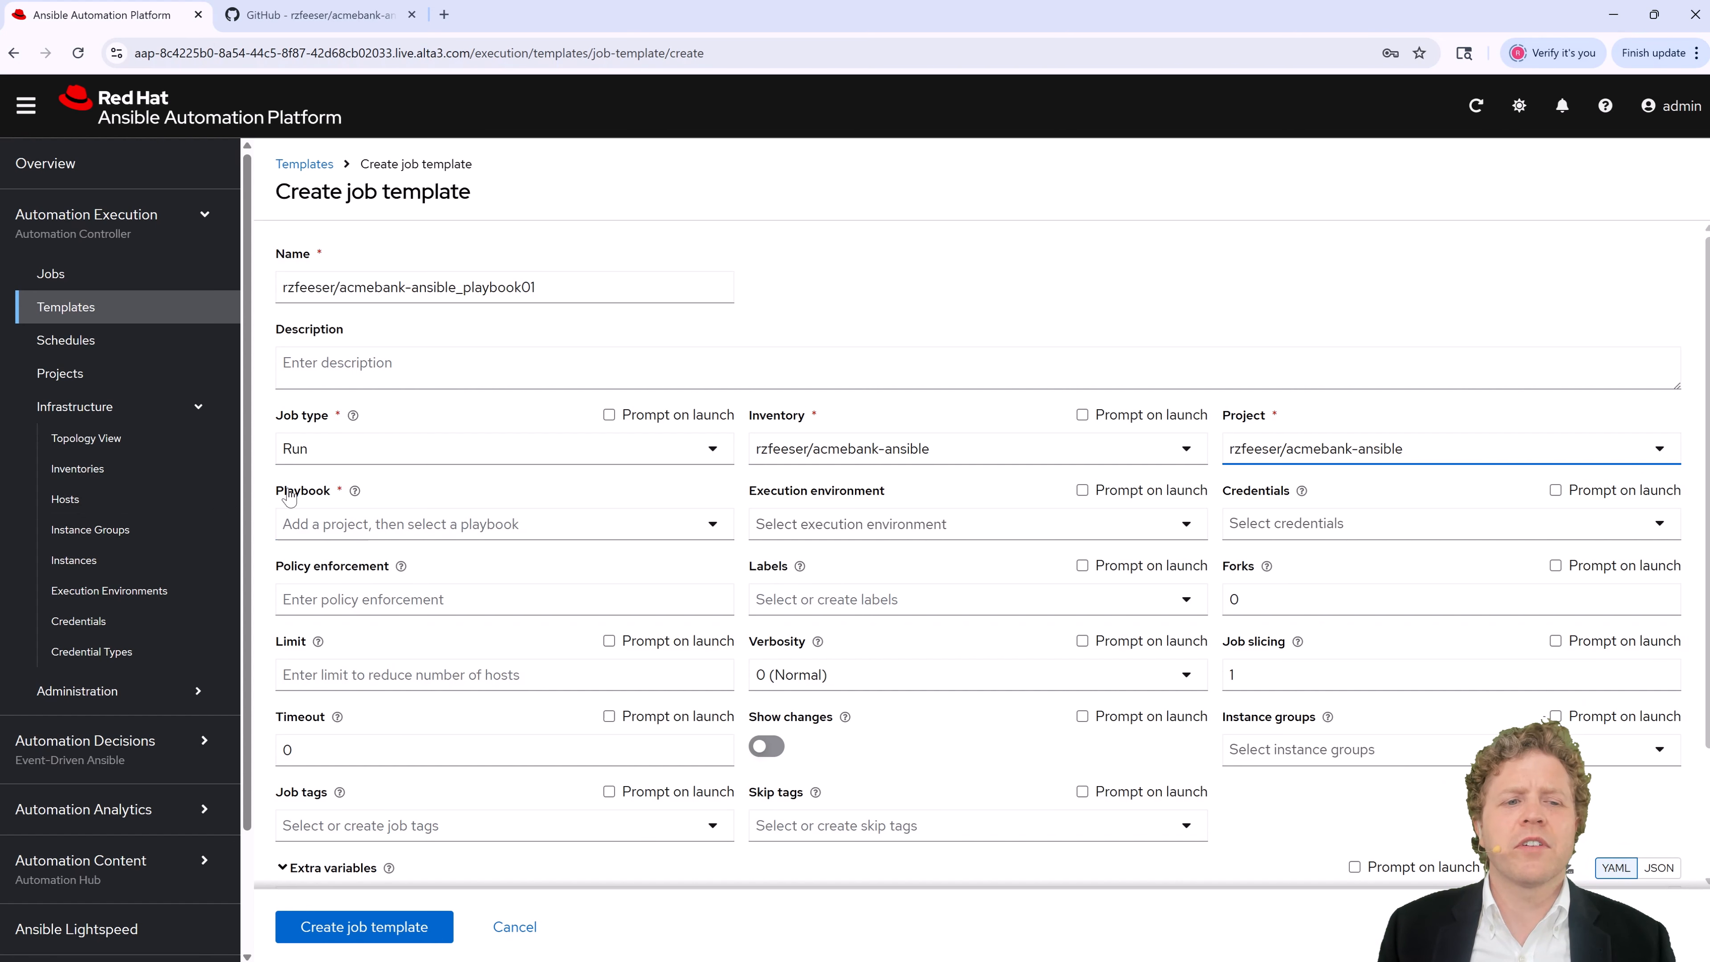
pyautogui.moveTo(281, 490); pyautogui.dragTo(375, 496)
# Step: Temporarily switch the project to Demo Project to compare its available playbooks
pyautogui.click(608, 523)
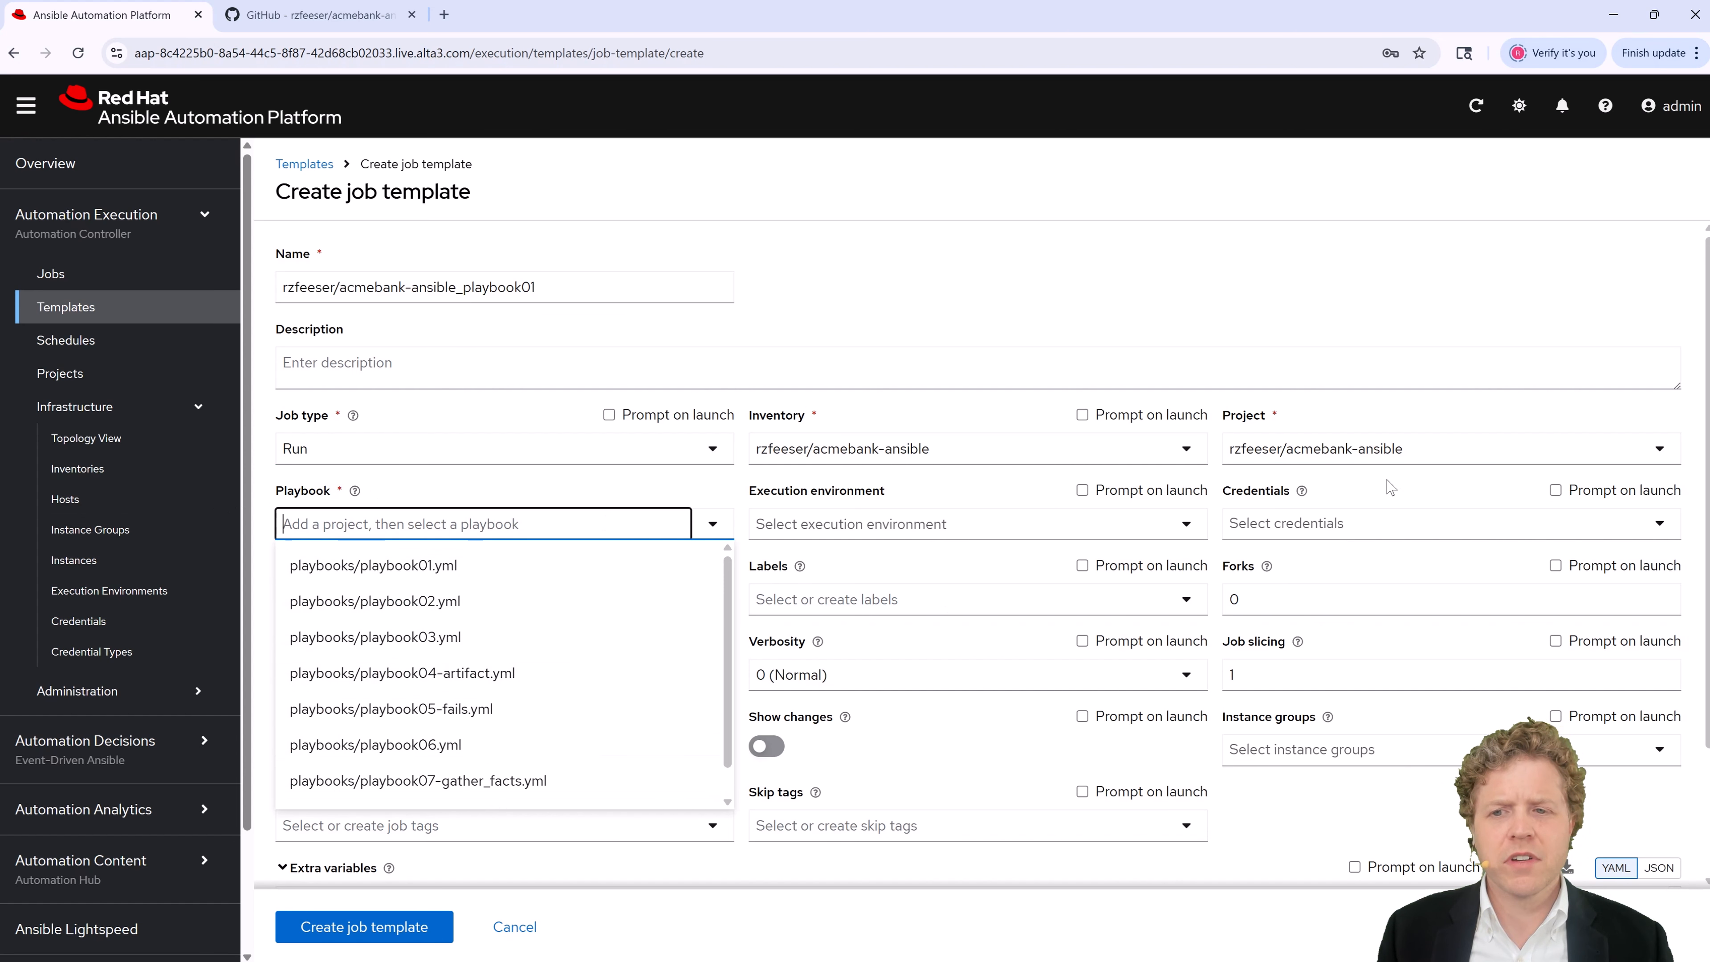
pyautogui.click(1389, 448)
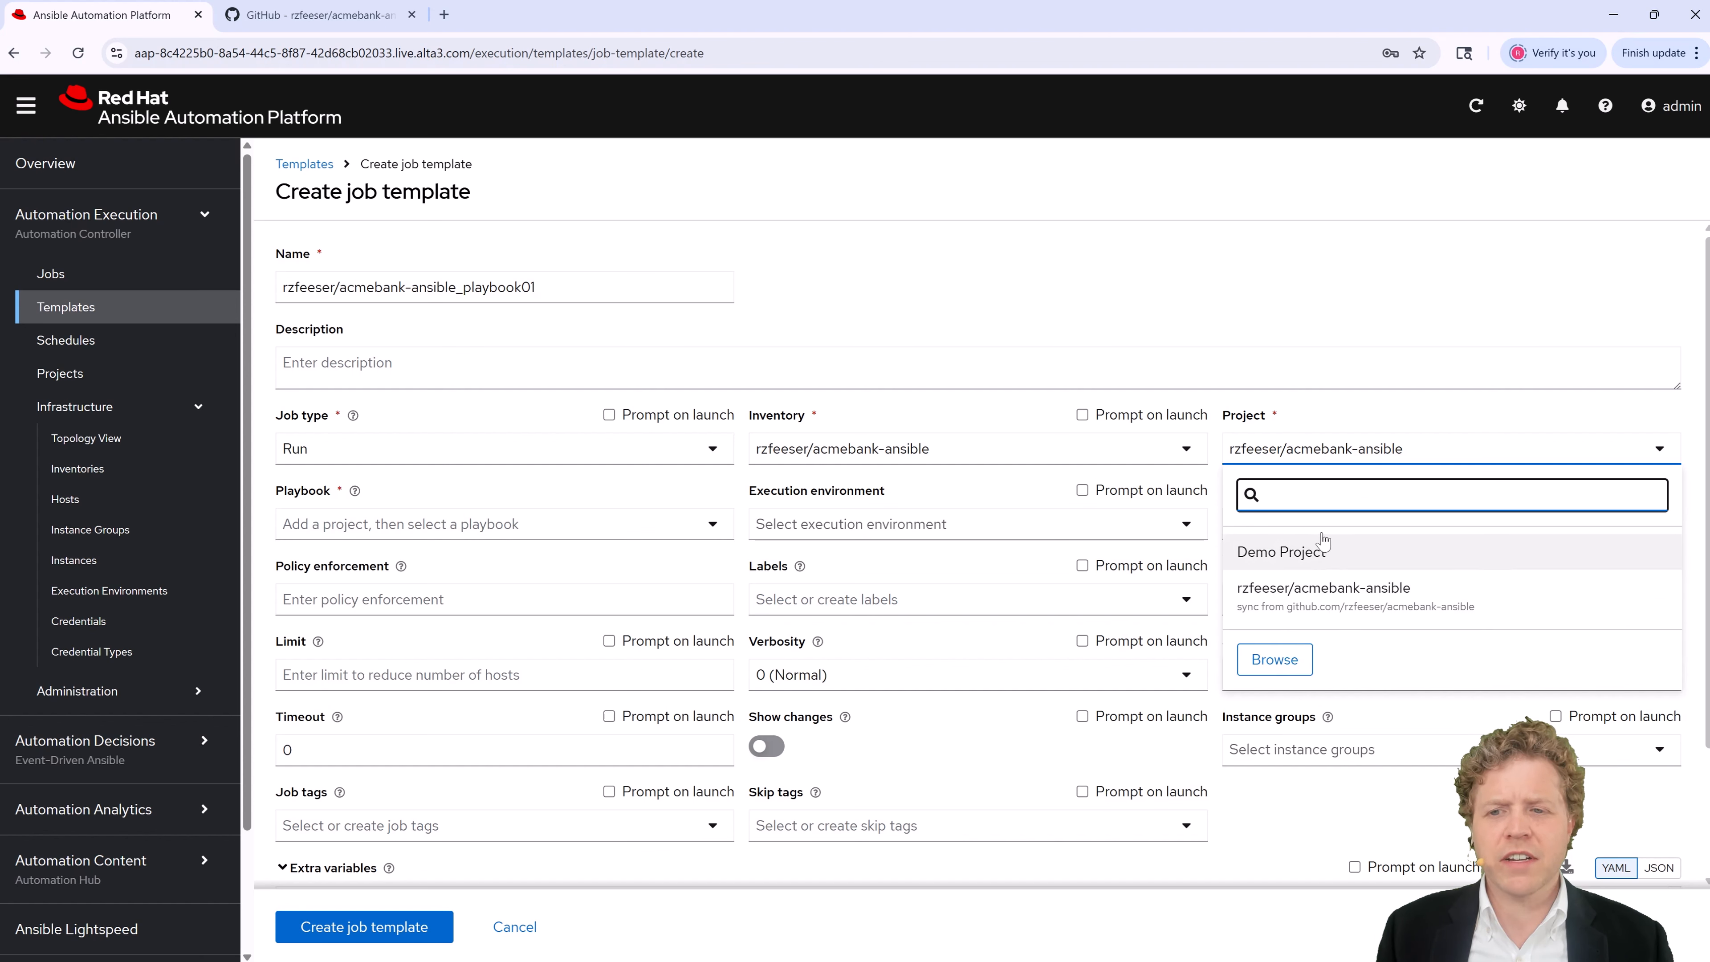
pyautogui.click(1501, 449)
pyautogui.click(1470, 458)
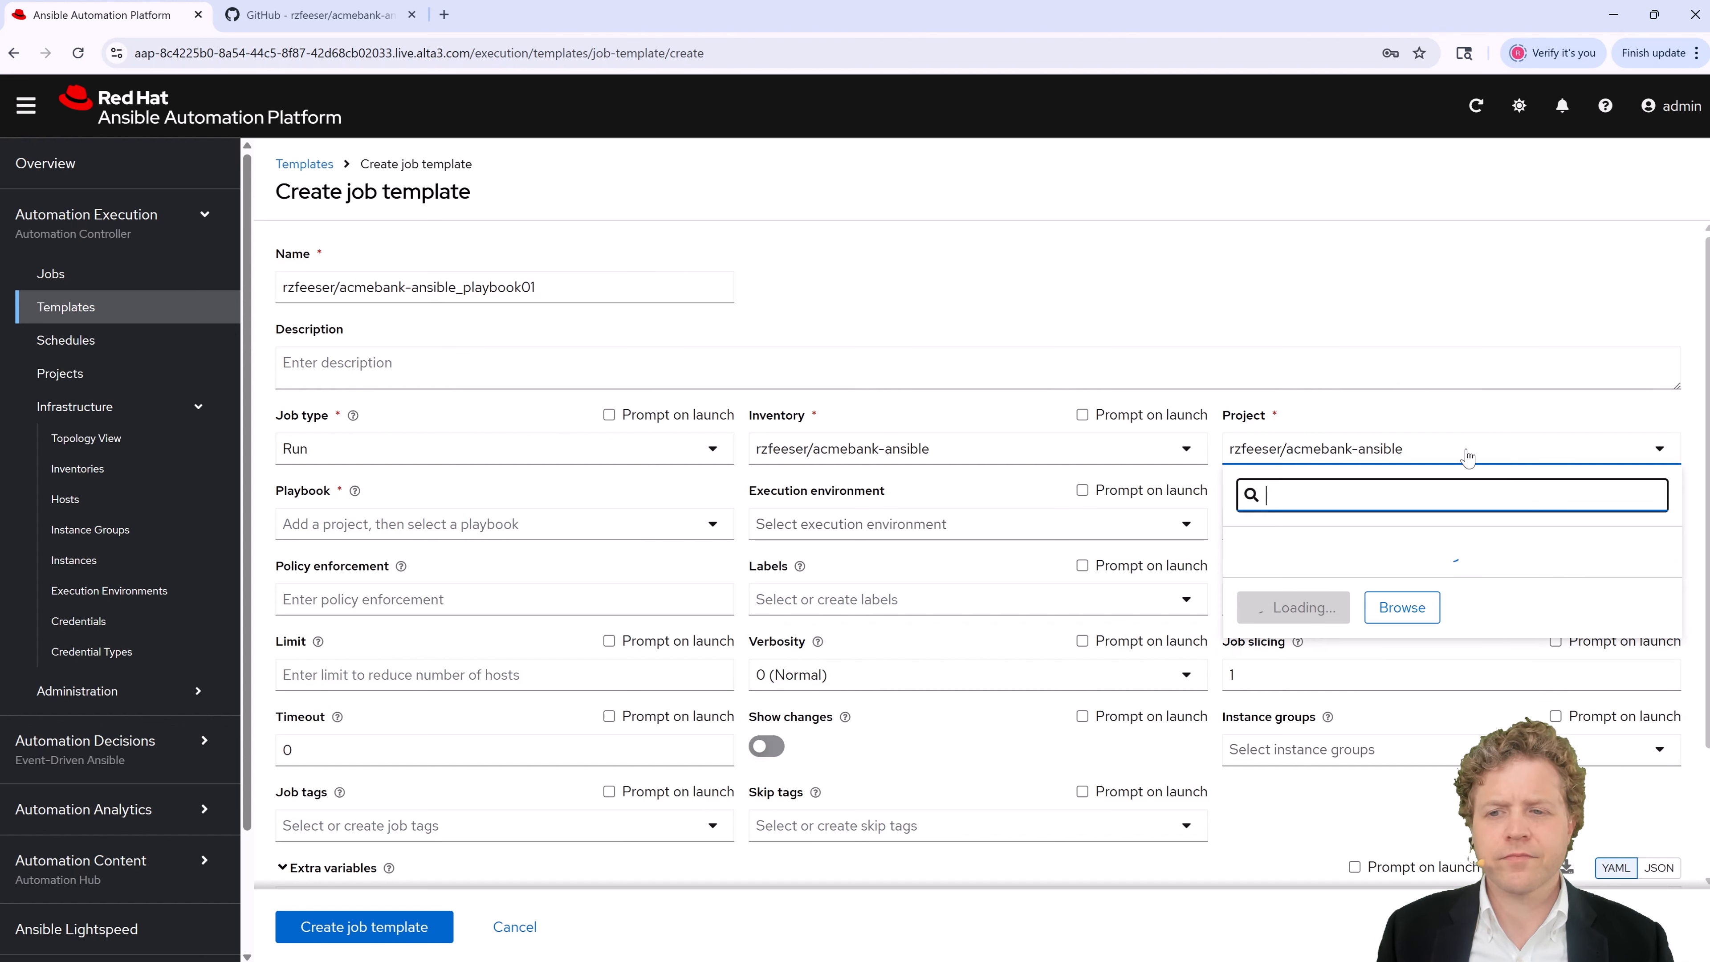
pyautogui.click(1484, 458)
pyautogui.click(1396, 465)
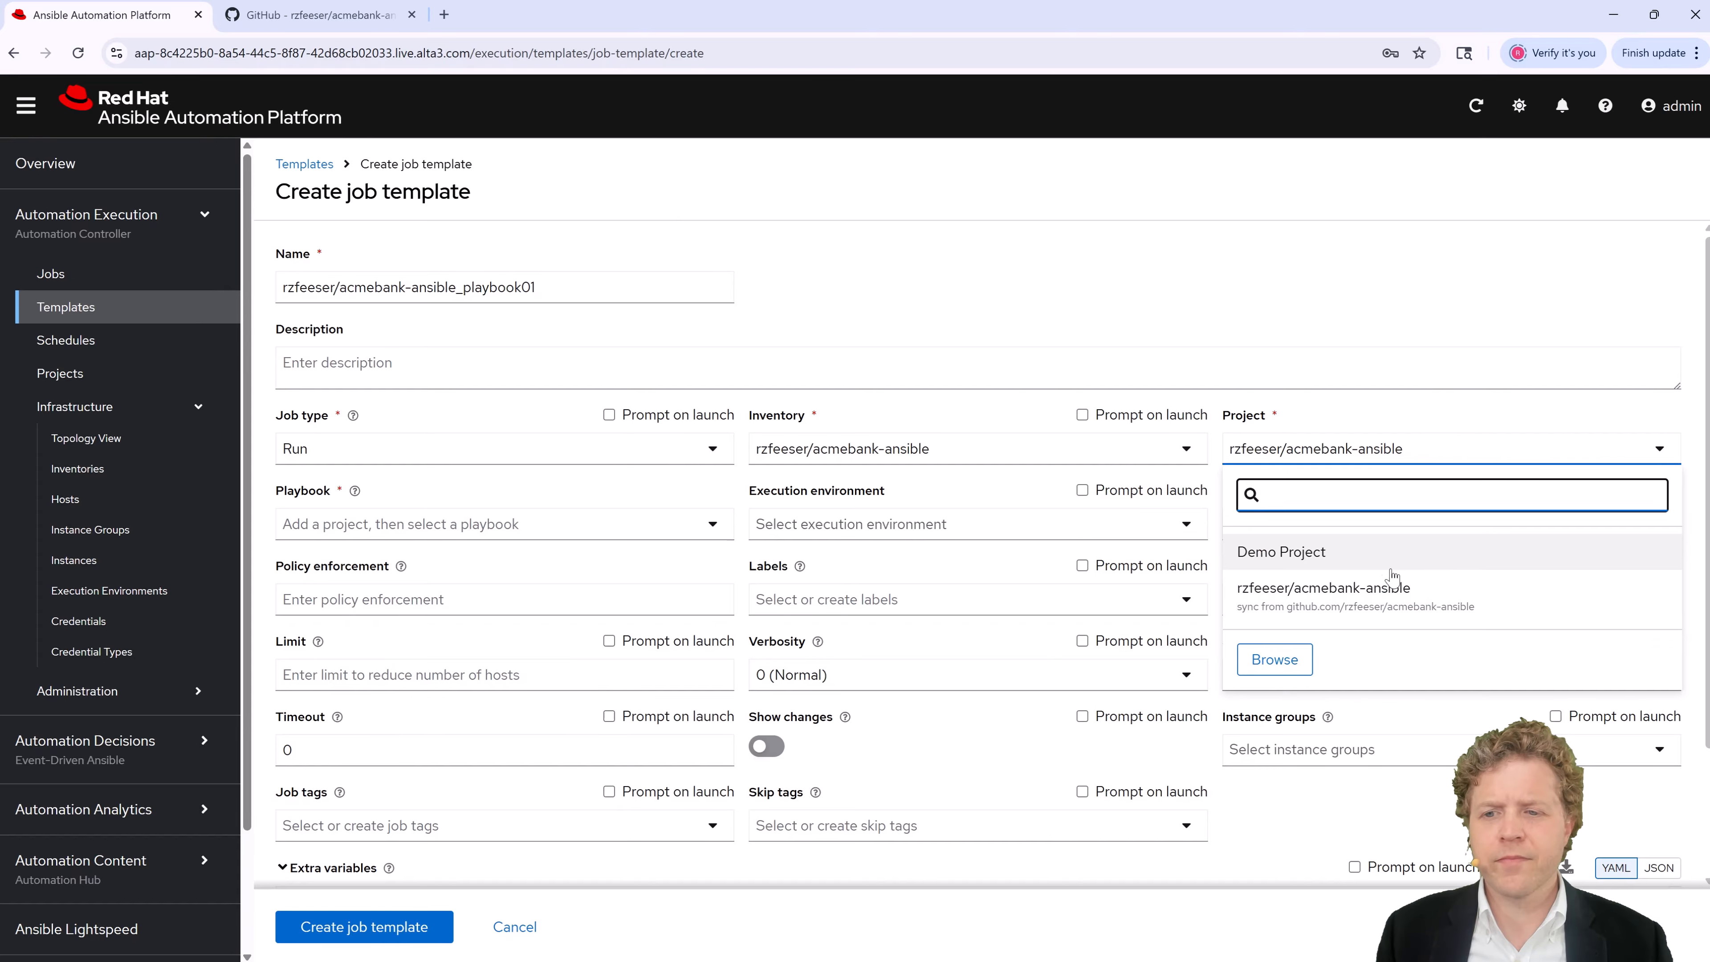
pyautogui.click(1430, 556)
pyautogui.click(552, 524)
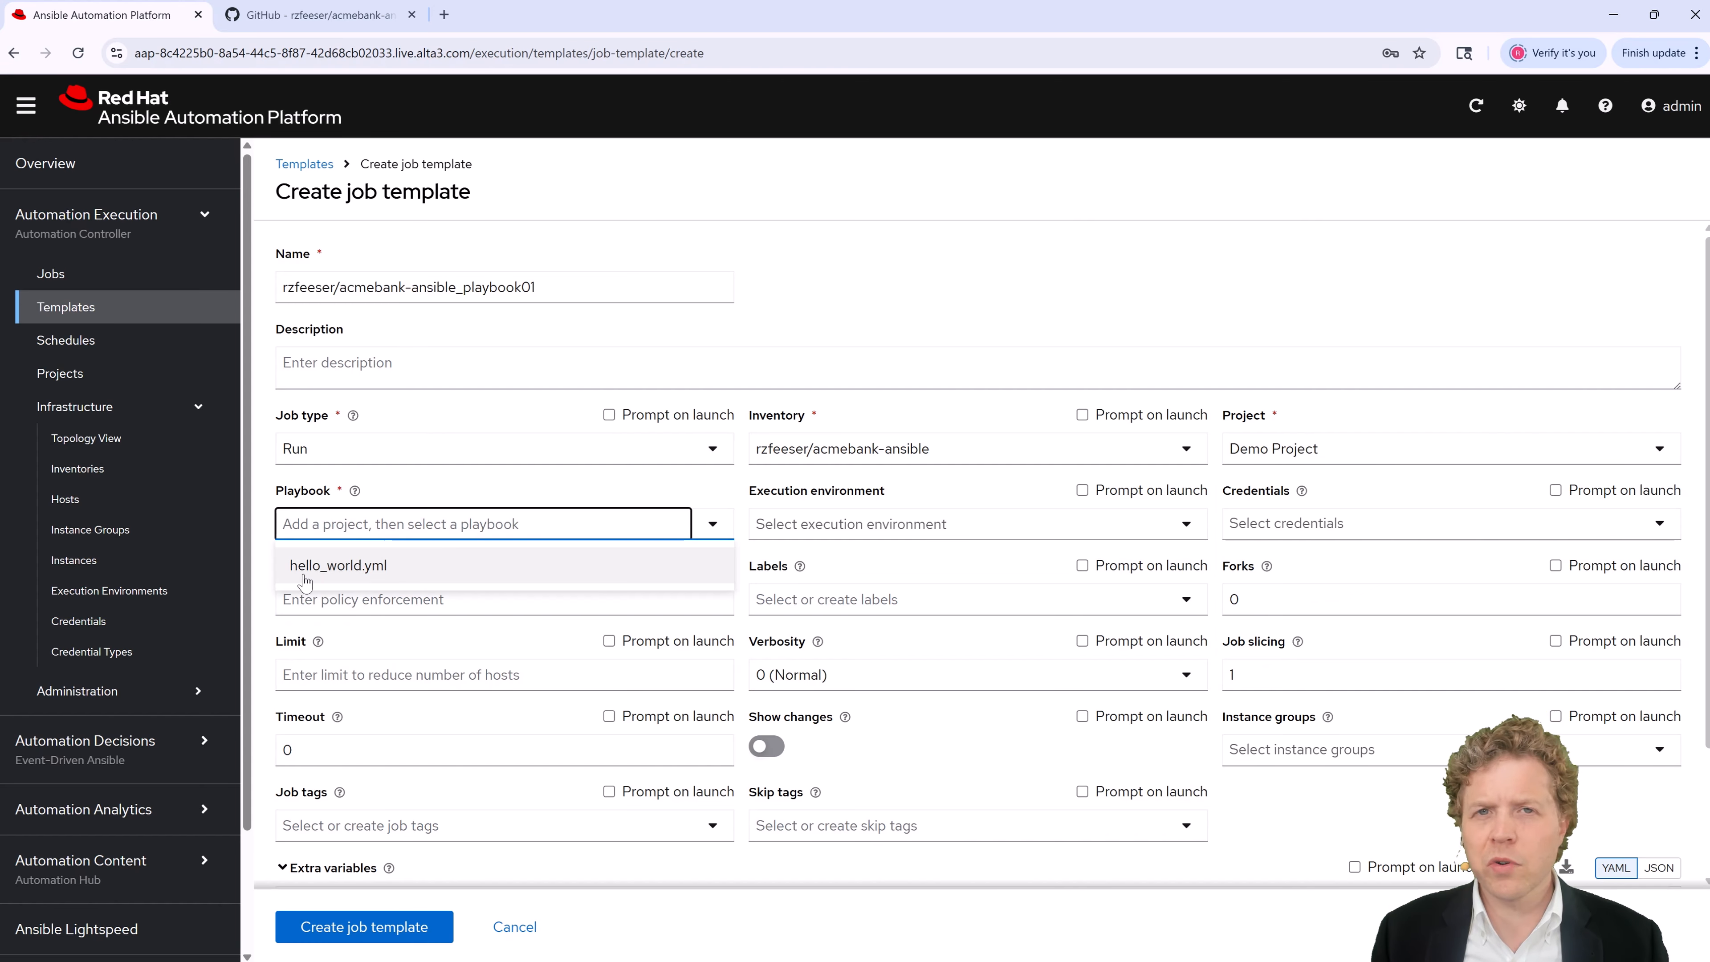
# Step: Restore the acmebank-ansible project and choose playbooks/playbook01.yml as the playbook
pyautogui.click(1481, 448)
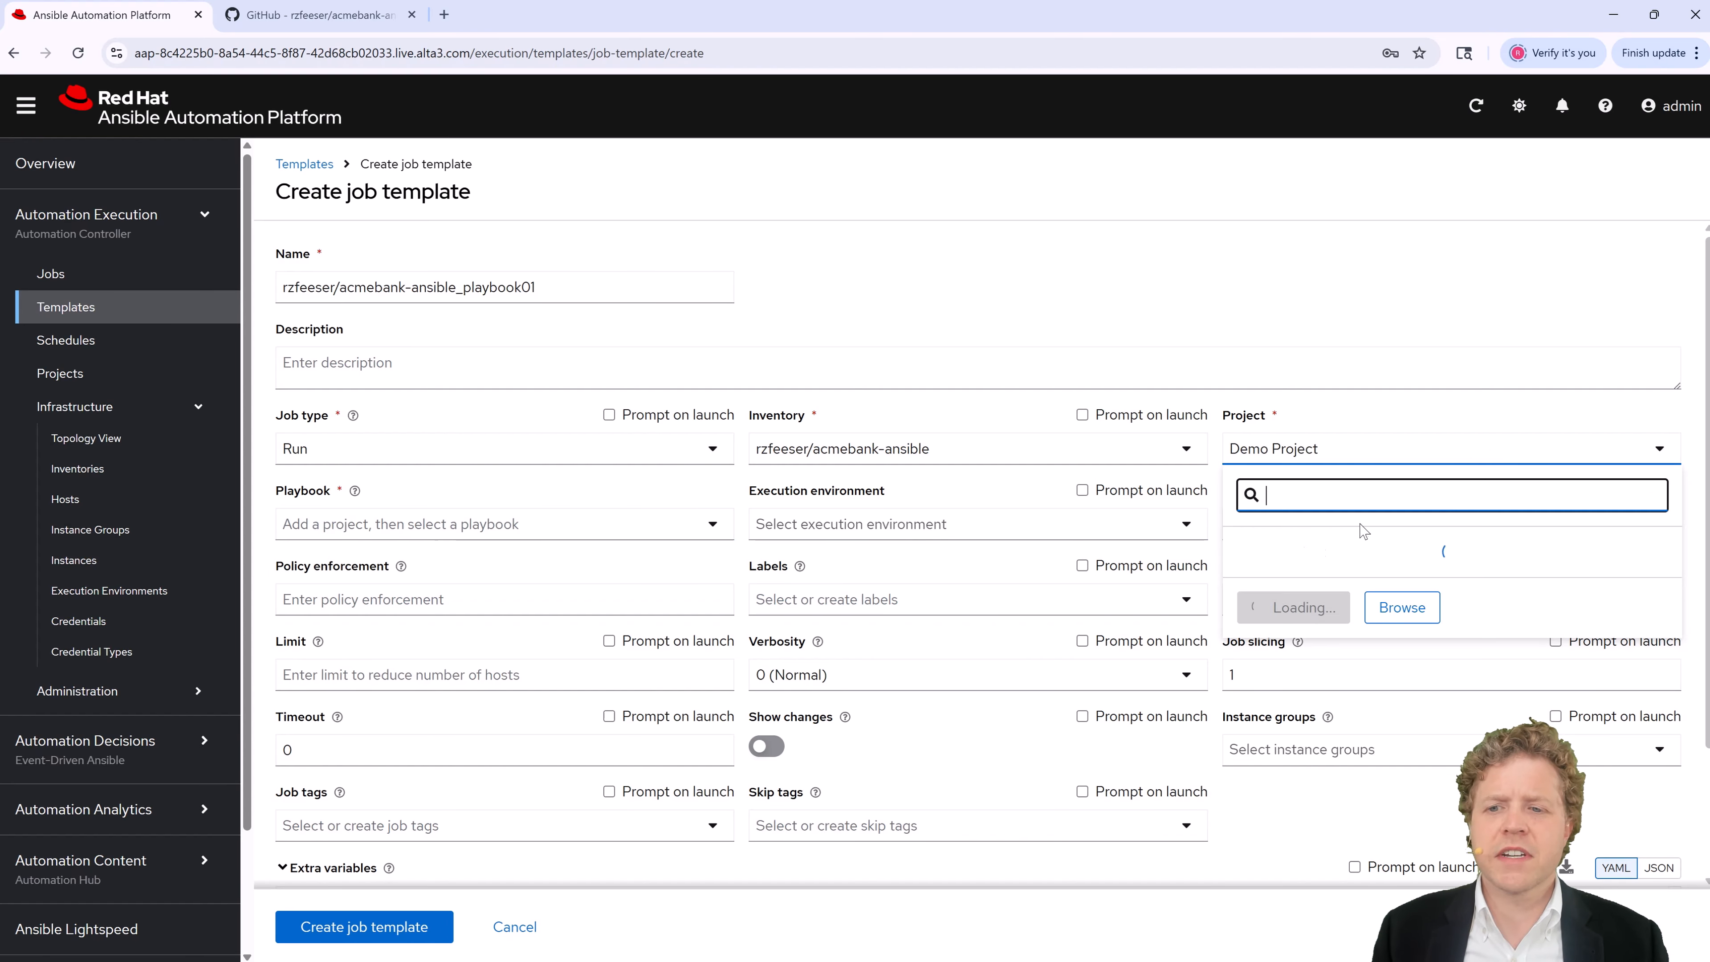
pyautogui.click(1340, 584)
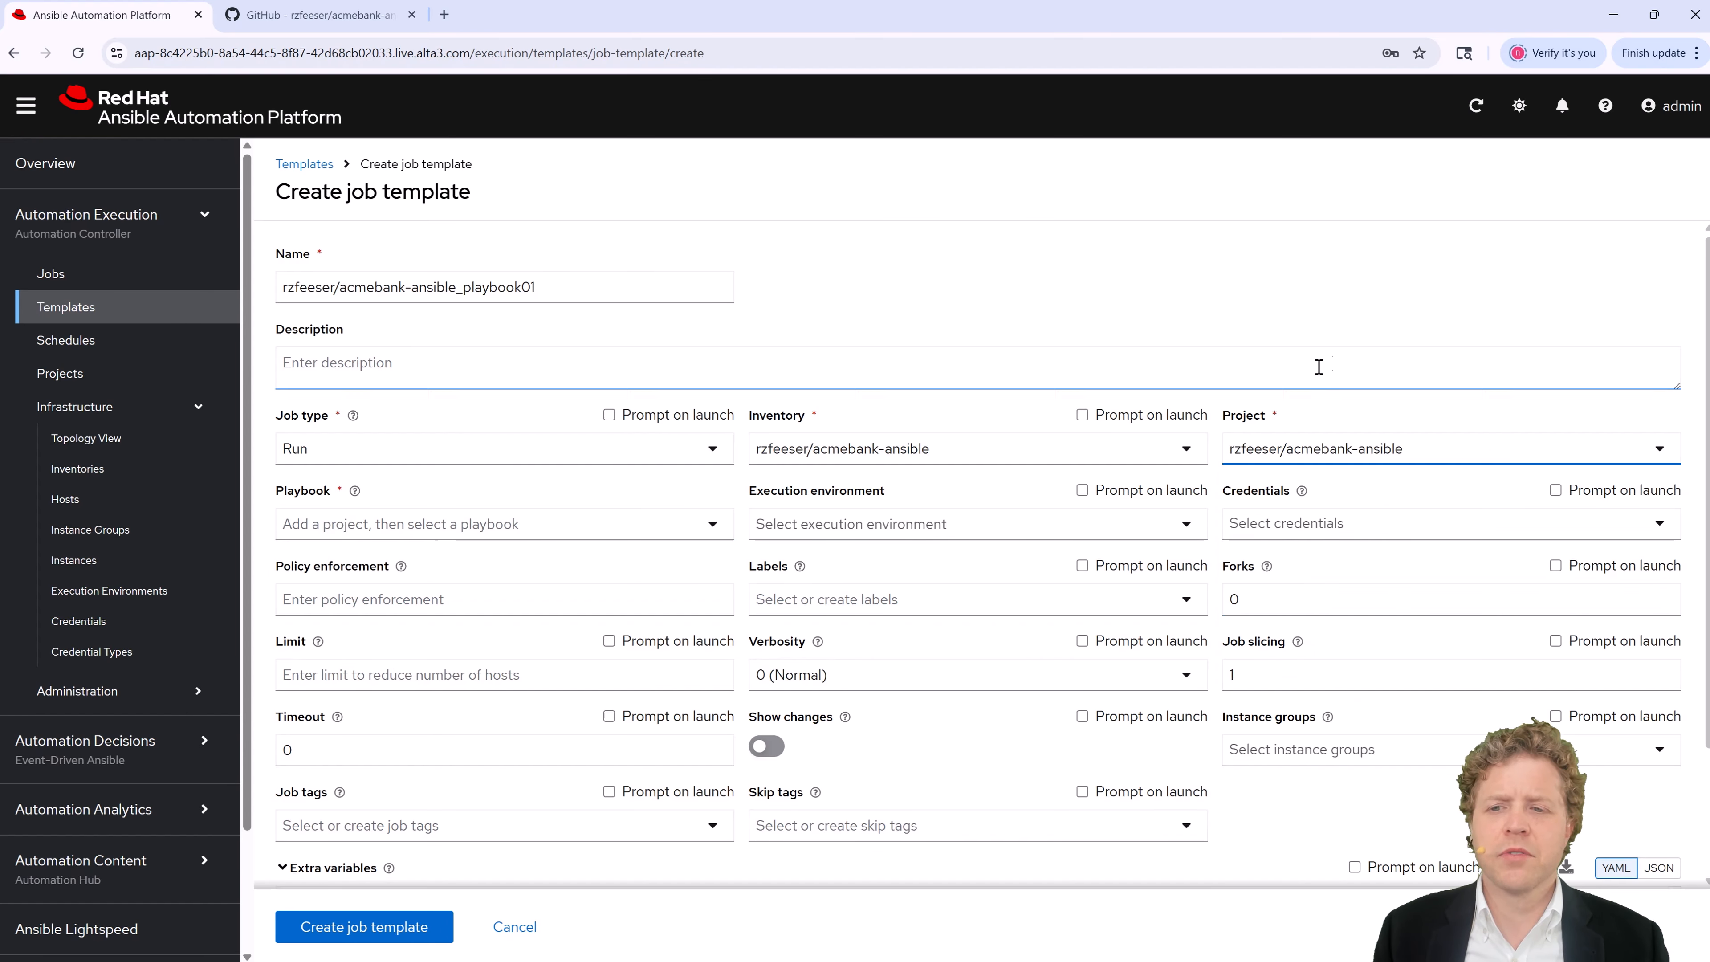
pyautogui.click(490, 532)
pyautogui.scroll(-2, 377, 650)
pyautogui.scroll(2, 370, 606)
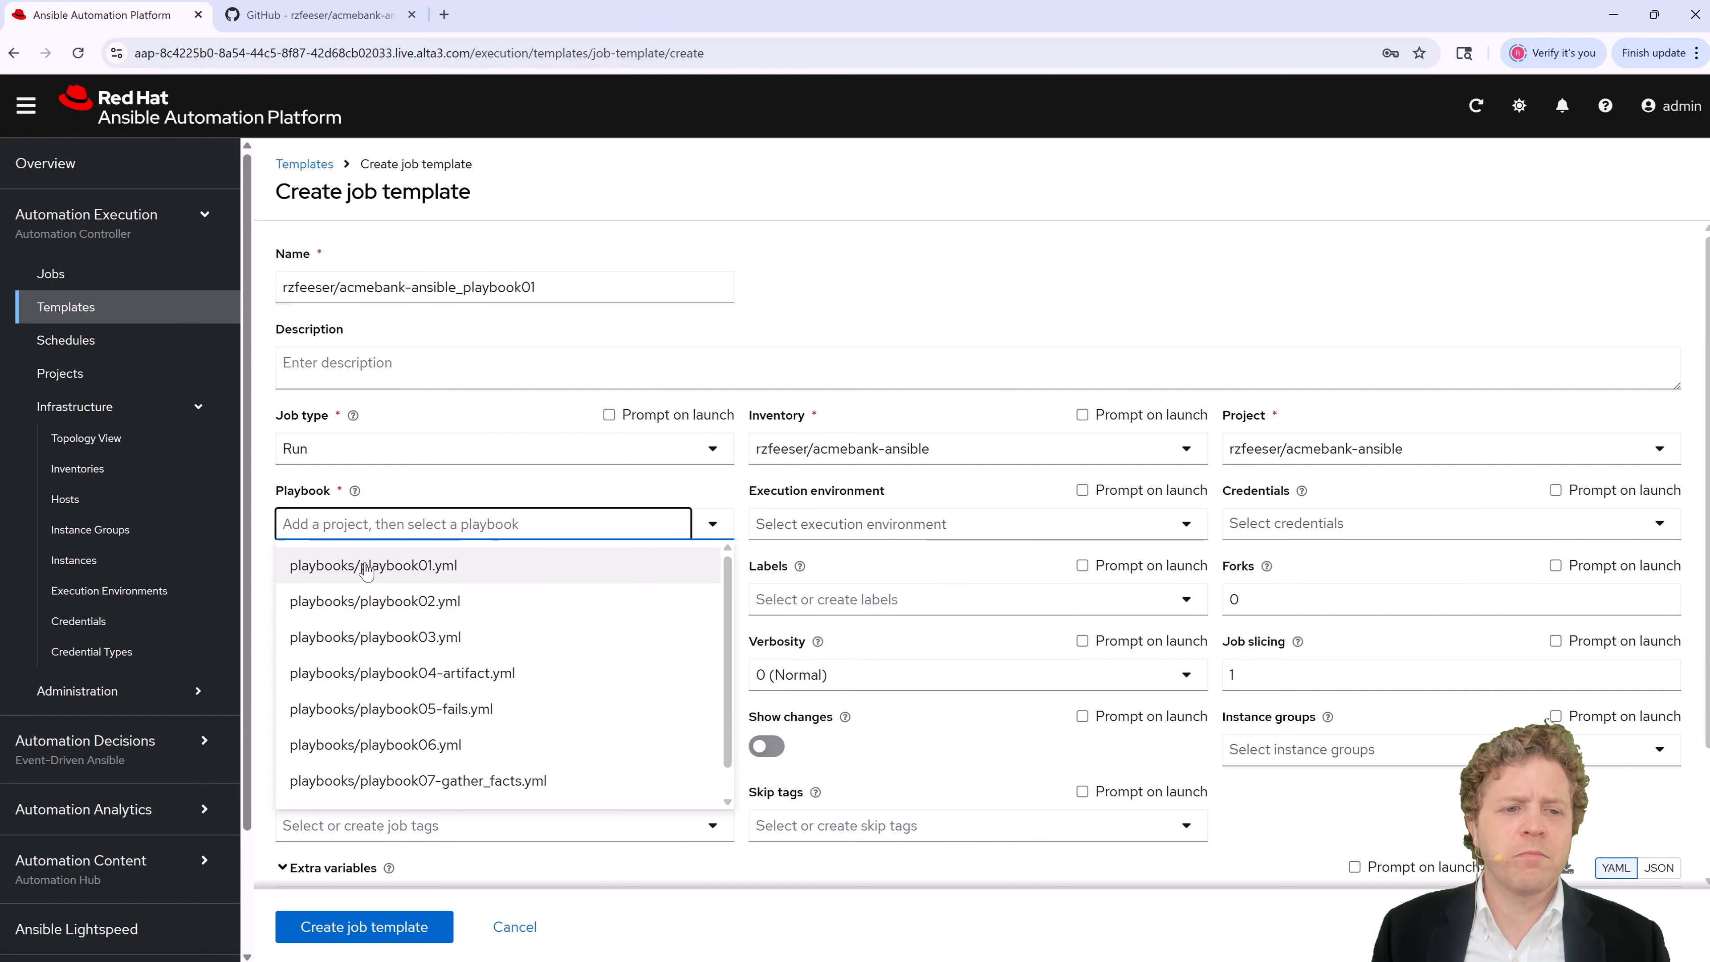
pyautogui.click(367, 569)
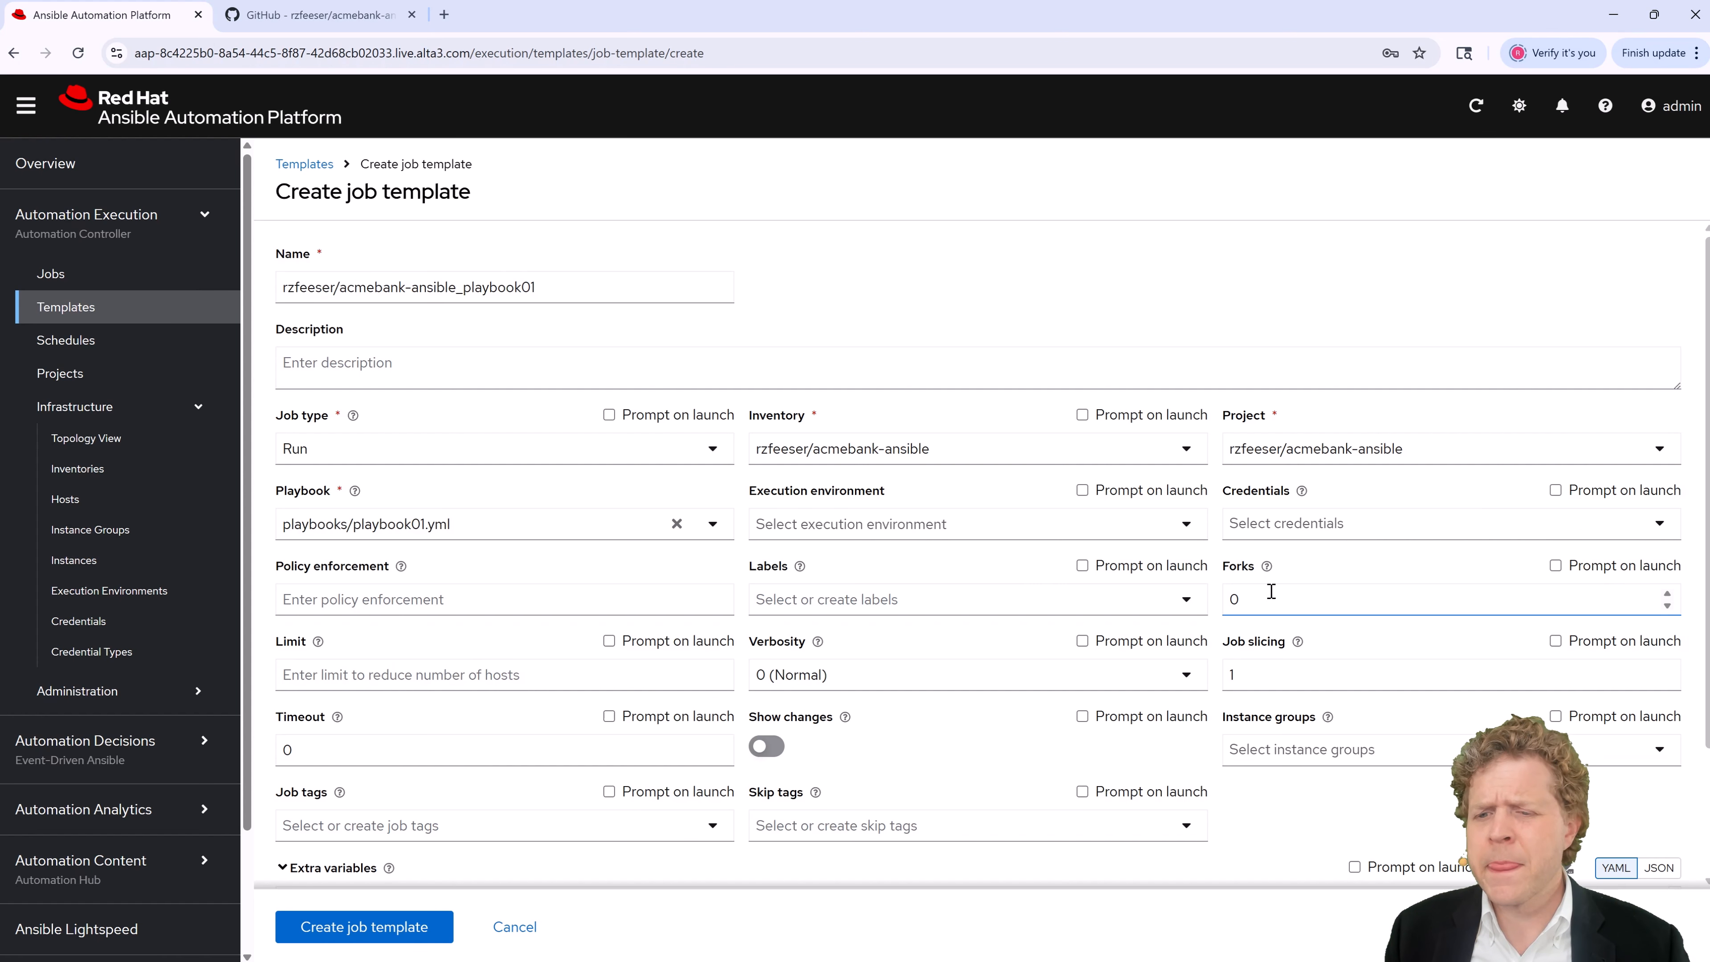
pyautogui.scroll(-1, 1270, 591)
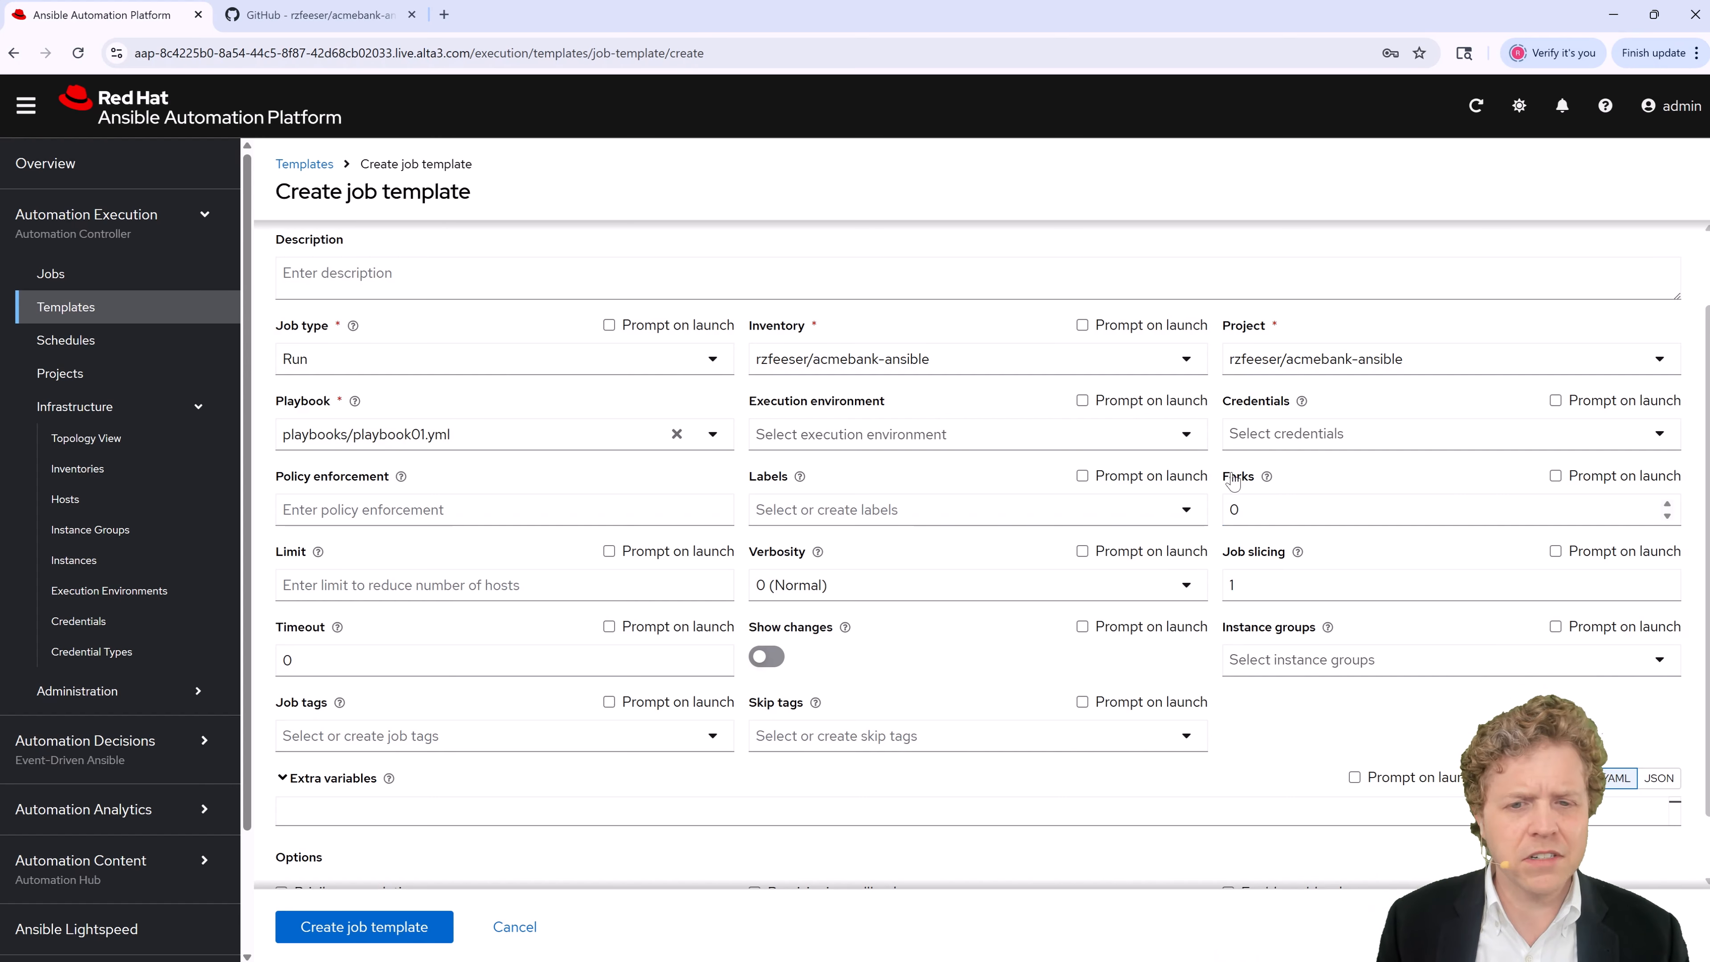
# Step: Review the form's fields and extra variables, then save the acmebank-ansible_playbook01 job template
pyautogui.scroll(-1, 601, 653)
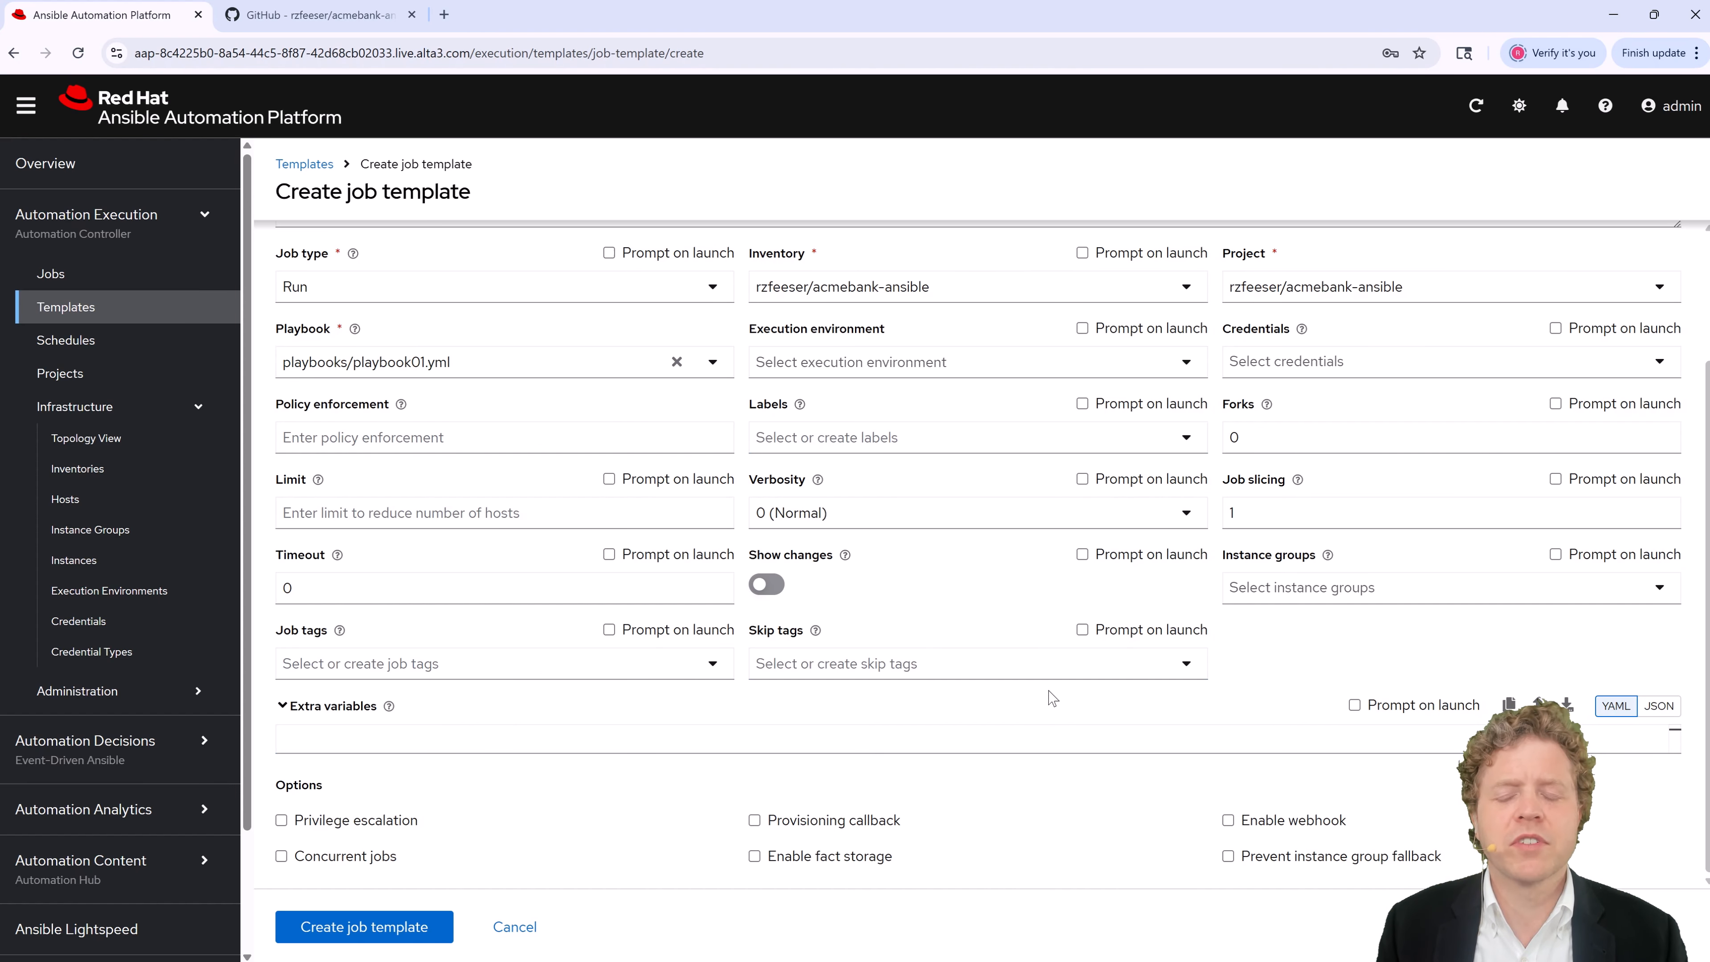
pyautogui.click(337, 741)
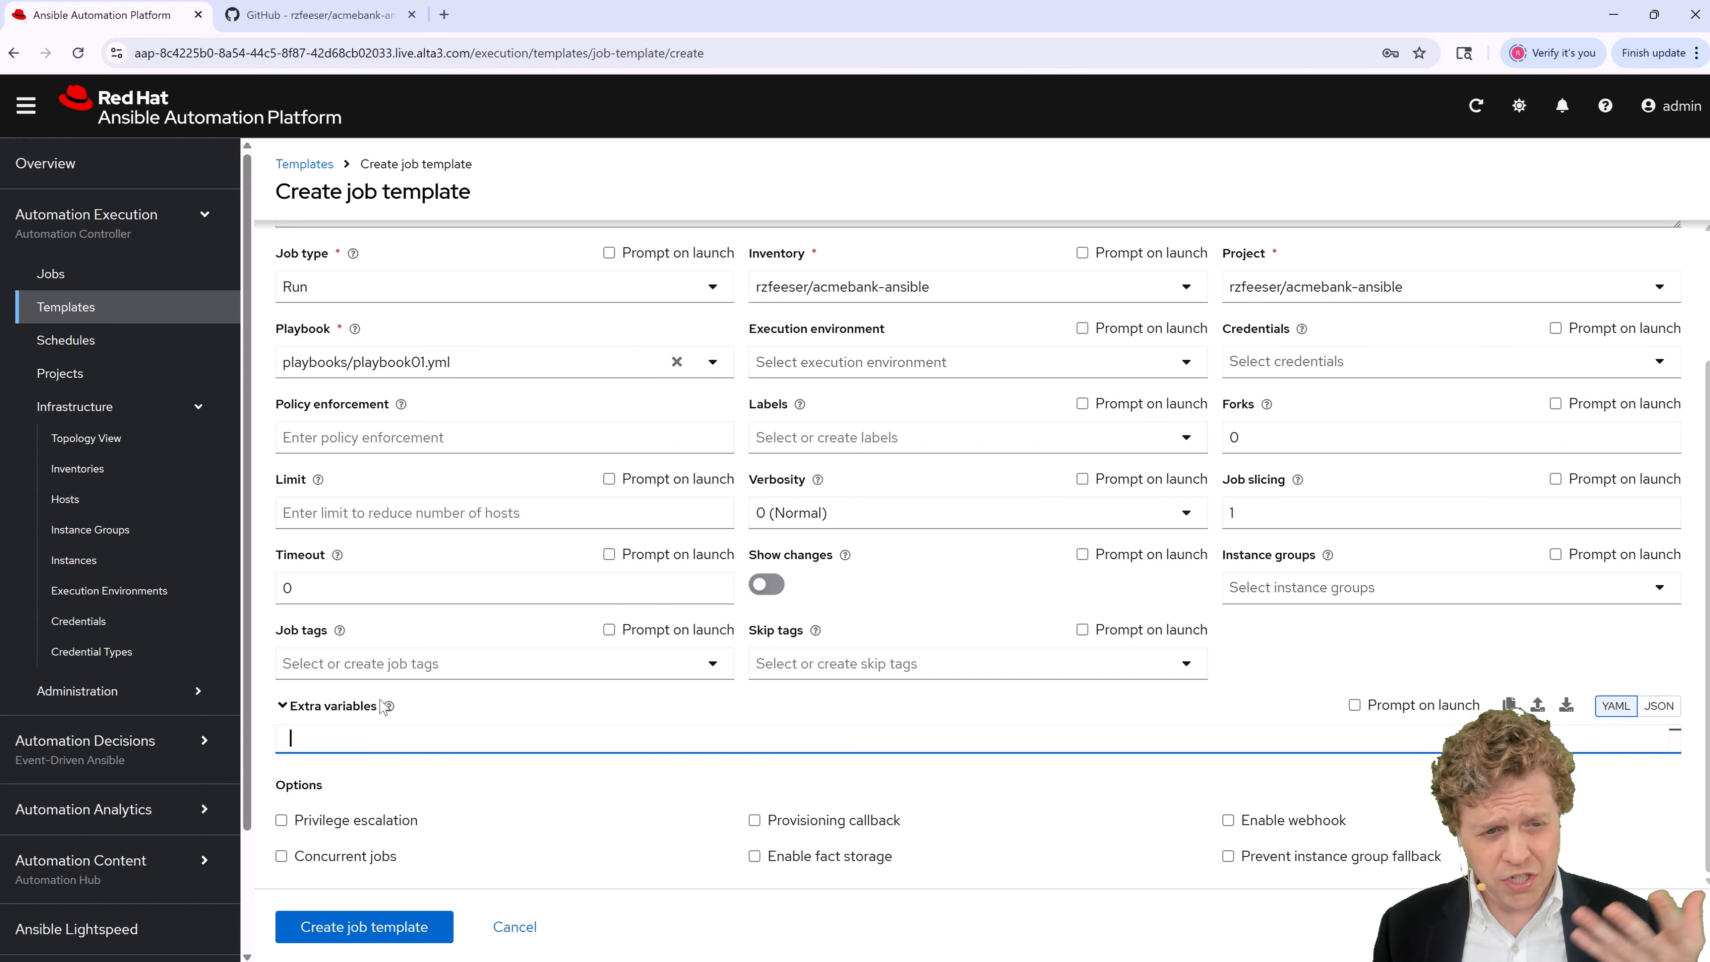
pyautogui.scroll(3, 754, 626)
pyautogui.scroll(-3, 754, 626)
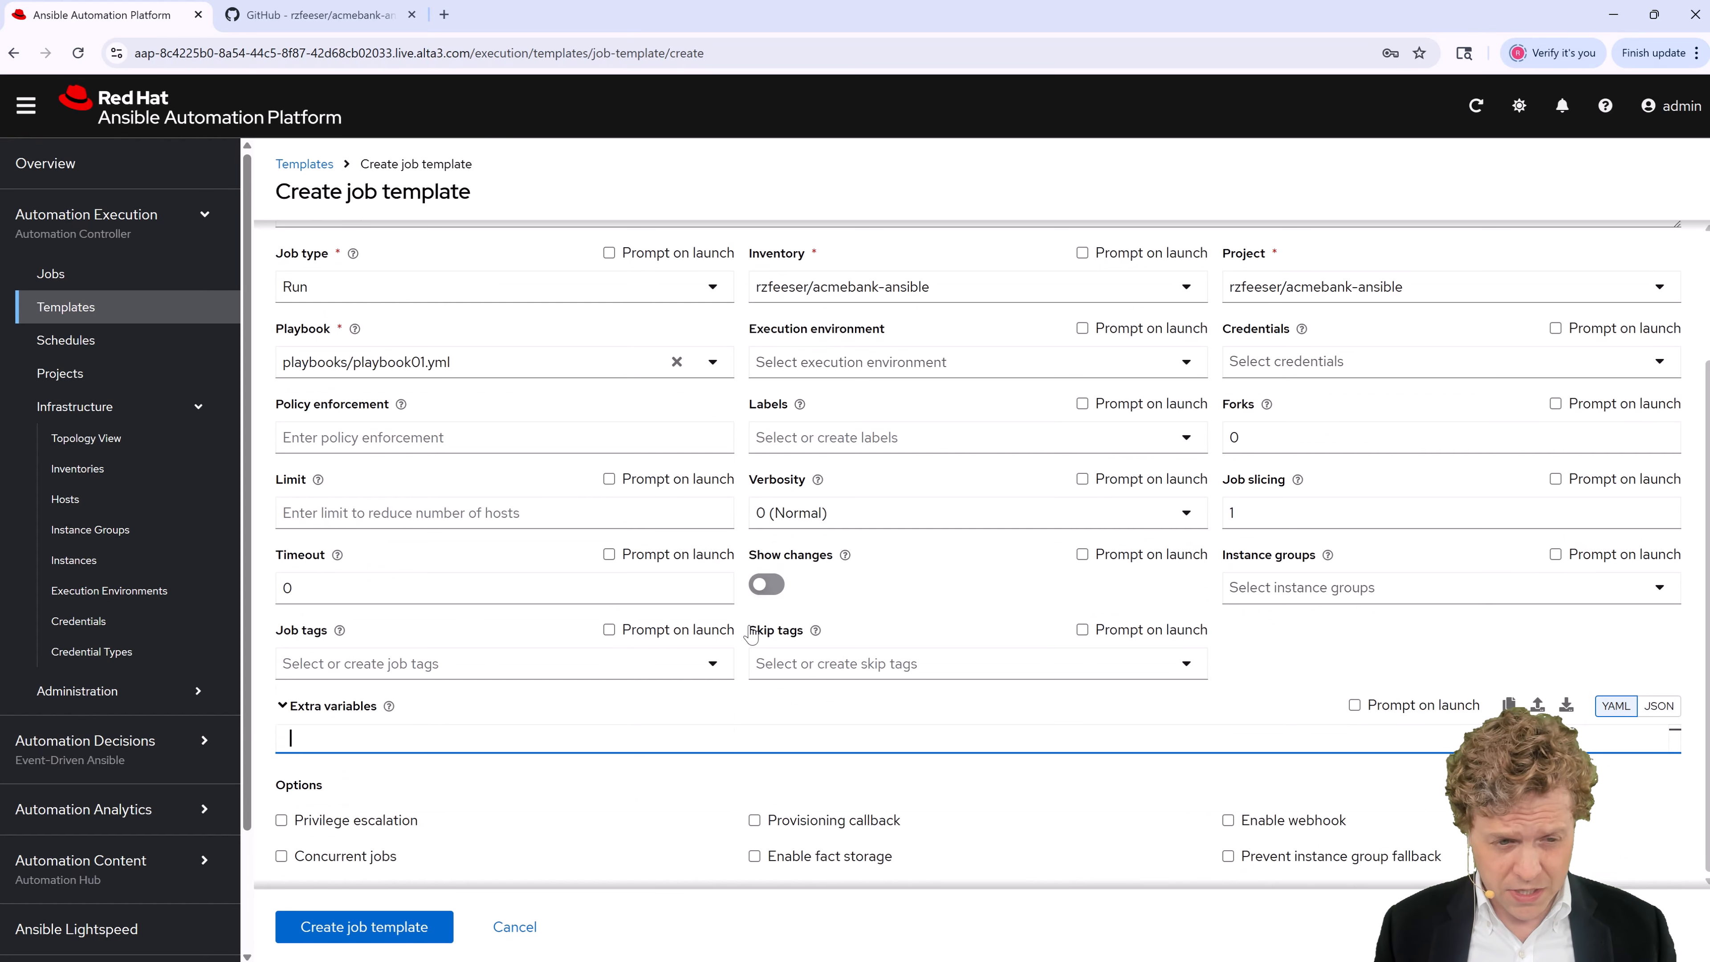
pyautogui.click(417, 928)
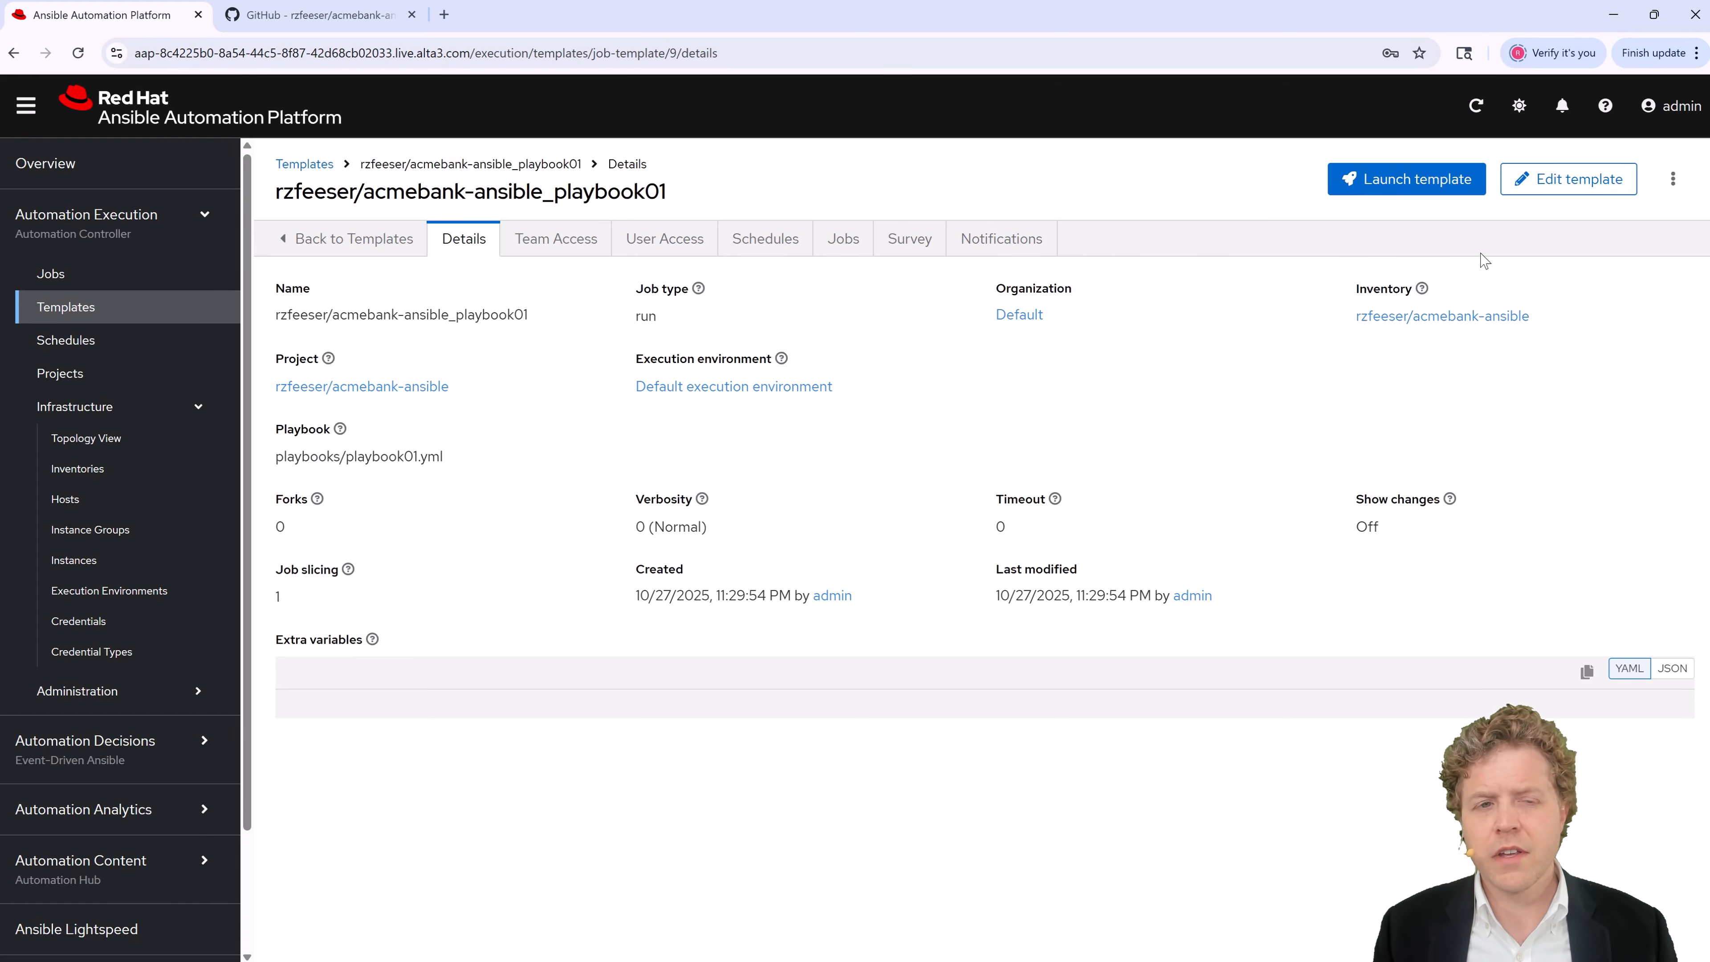
# Step: Launch acmebank-ansible_playbook01 and let the job finish with ok=3, failed=0
pyautogui.click(1415, 194)
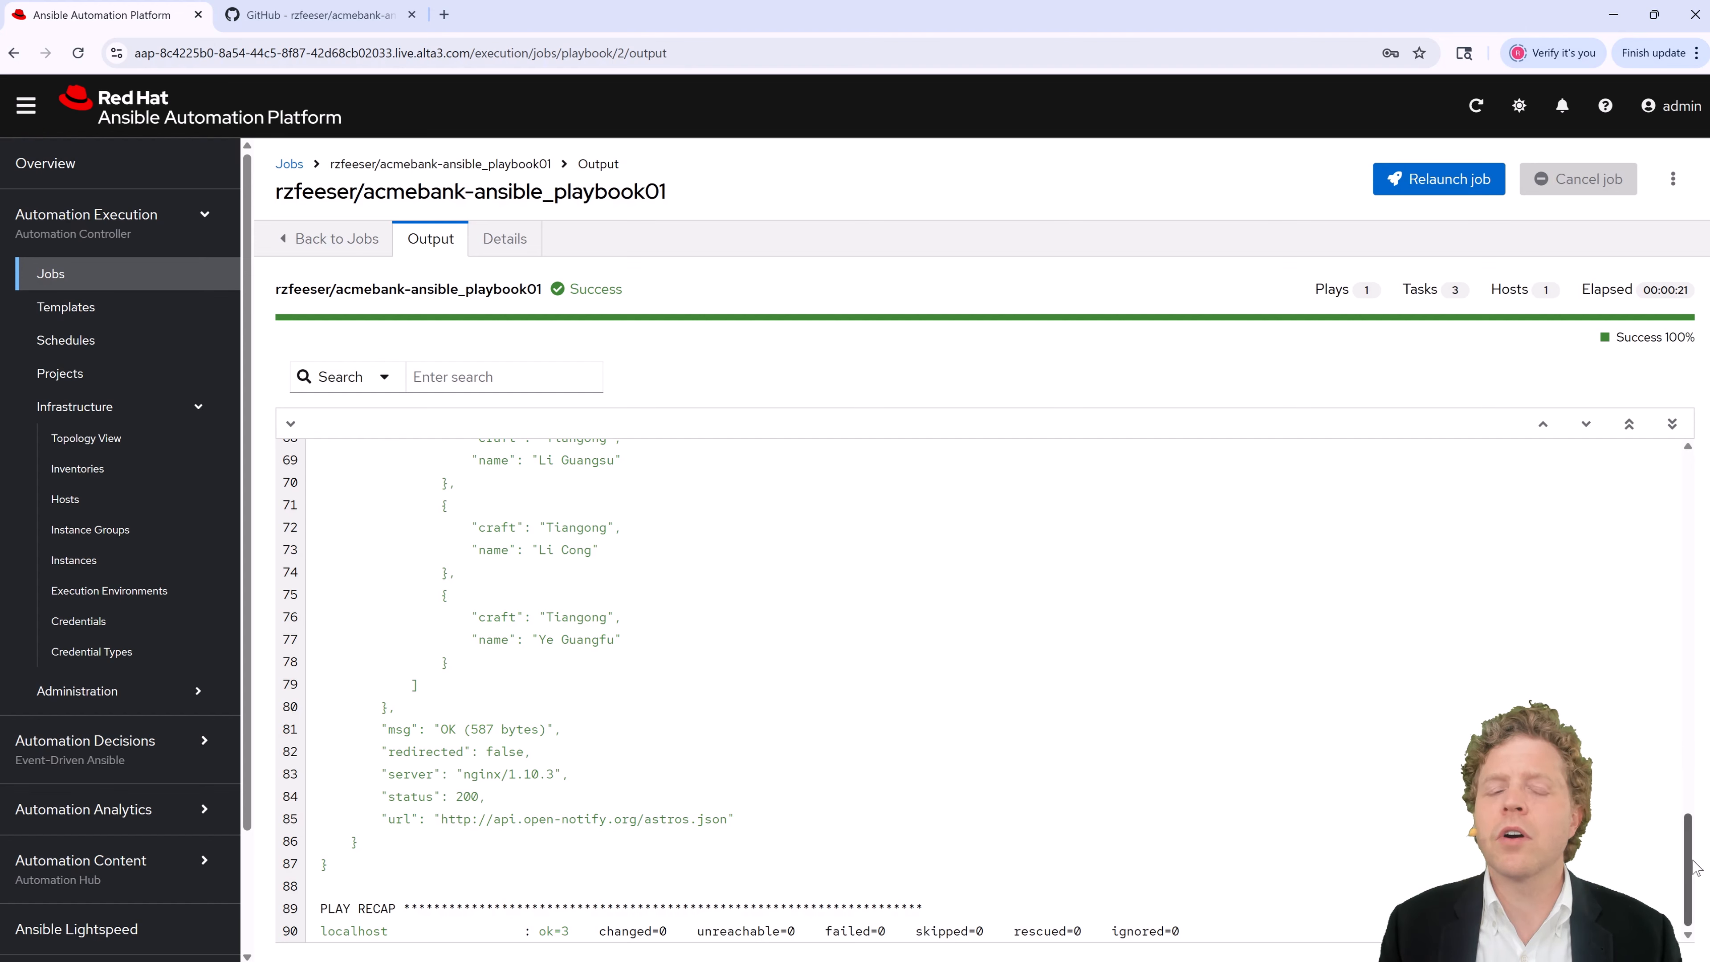
pyautogui.scroll(5, 847, 801)
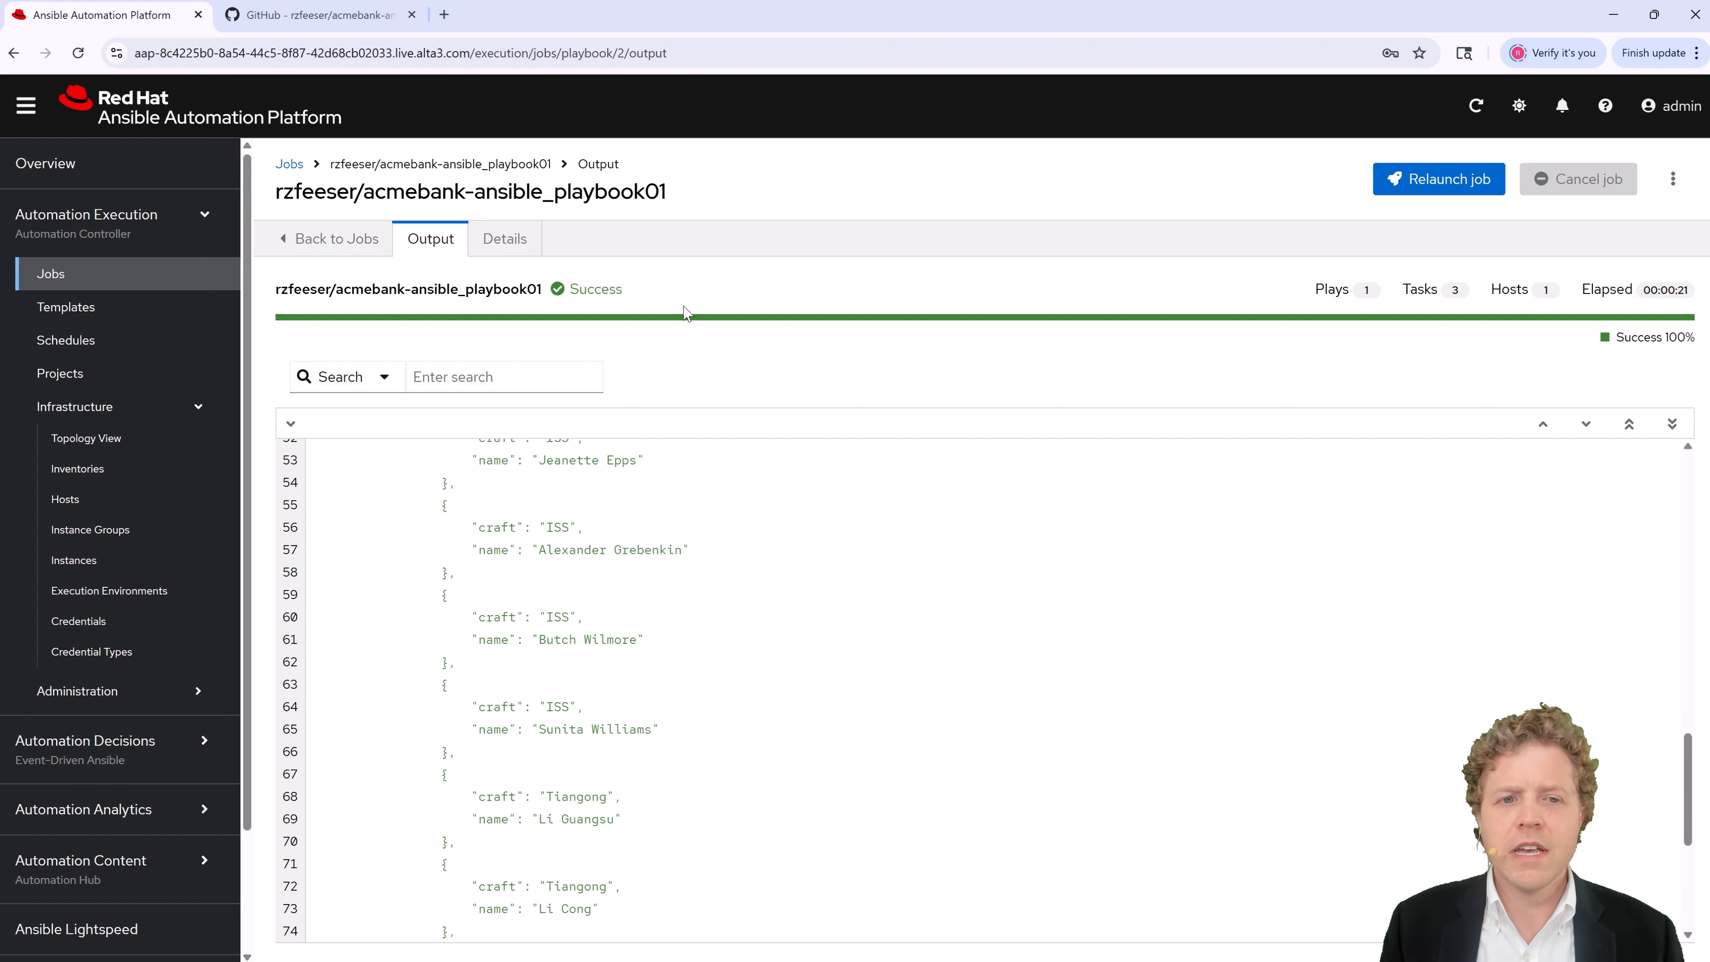
pyautogui.scroll(4, 616, 598)
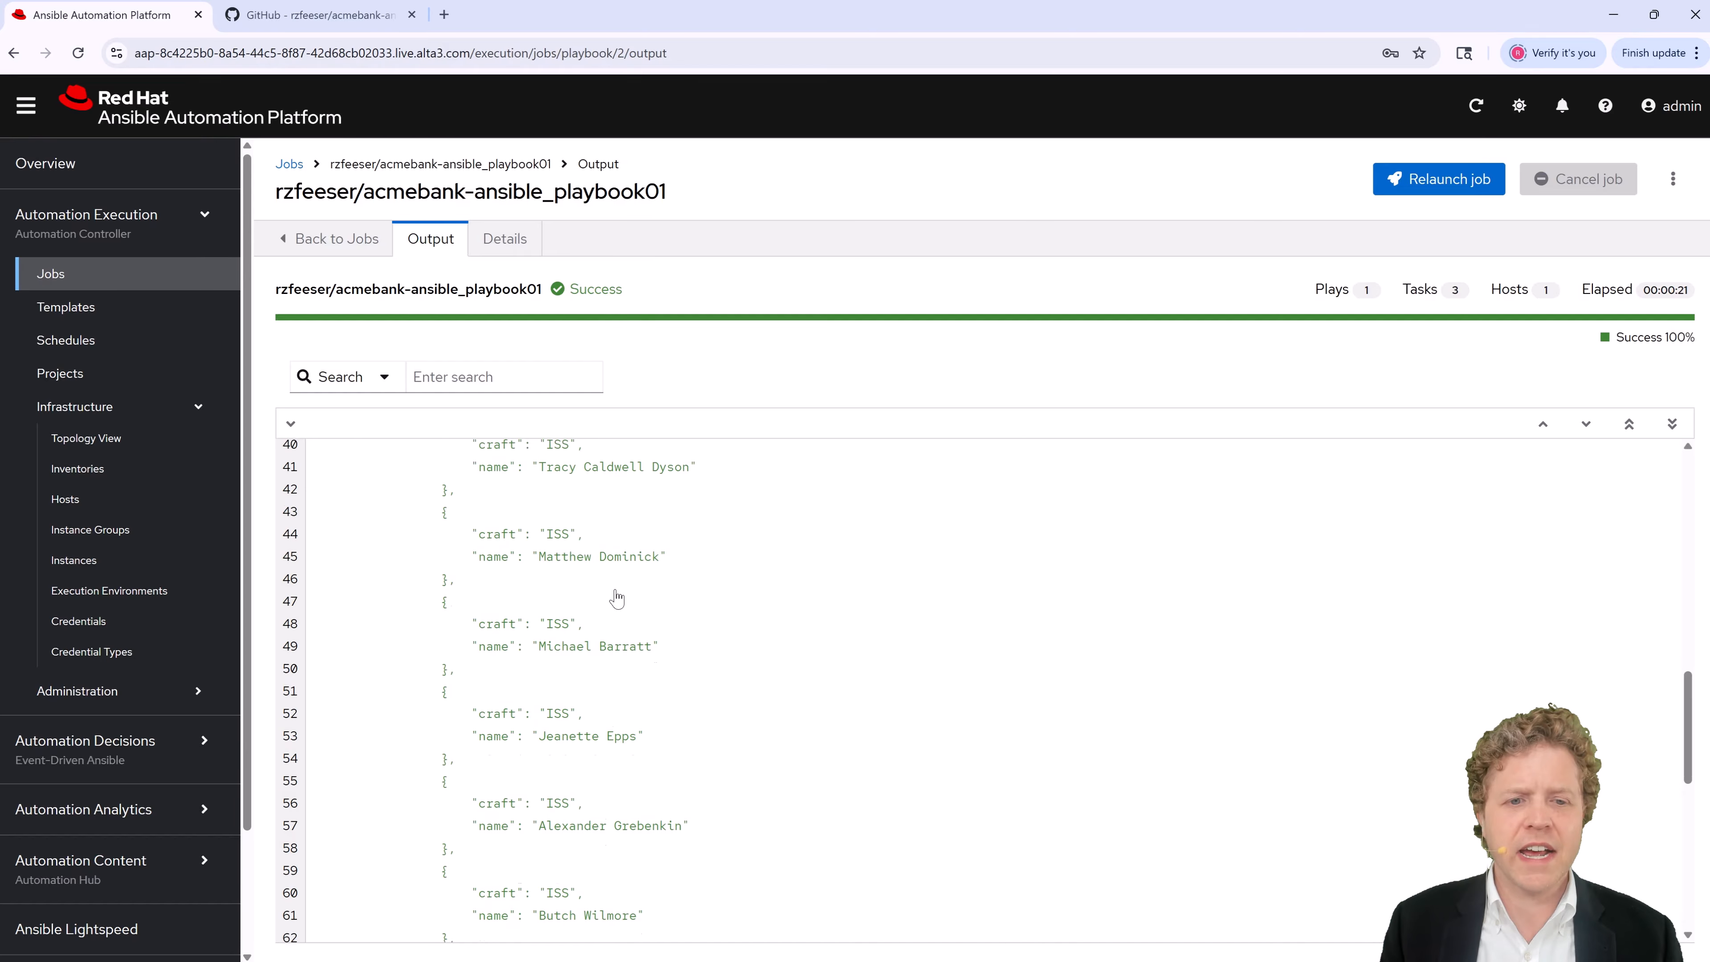
pyautogui.scroll(13, 615, 598)
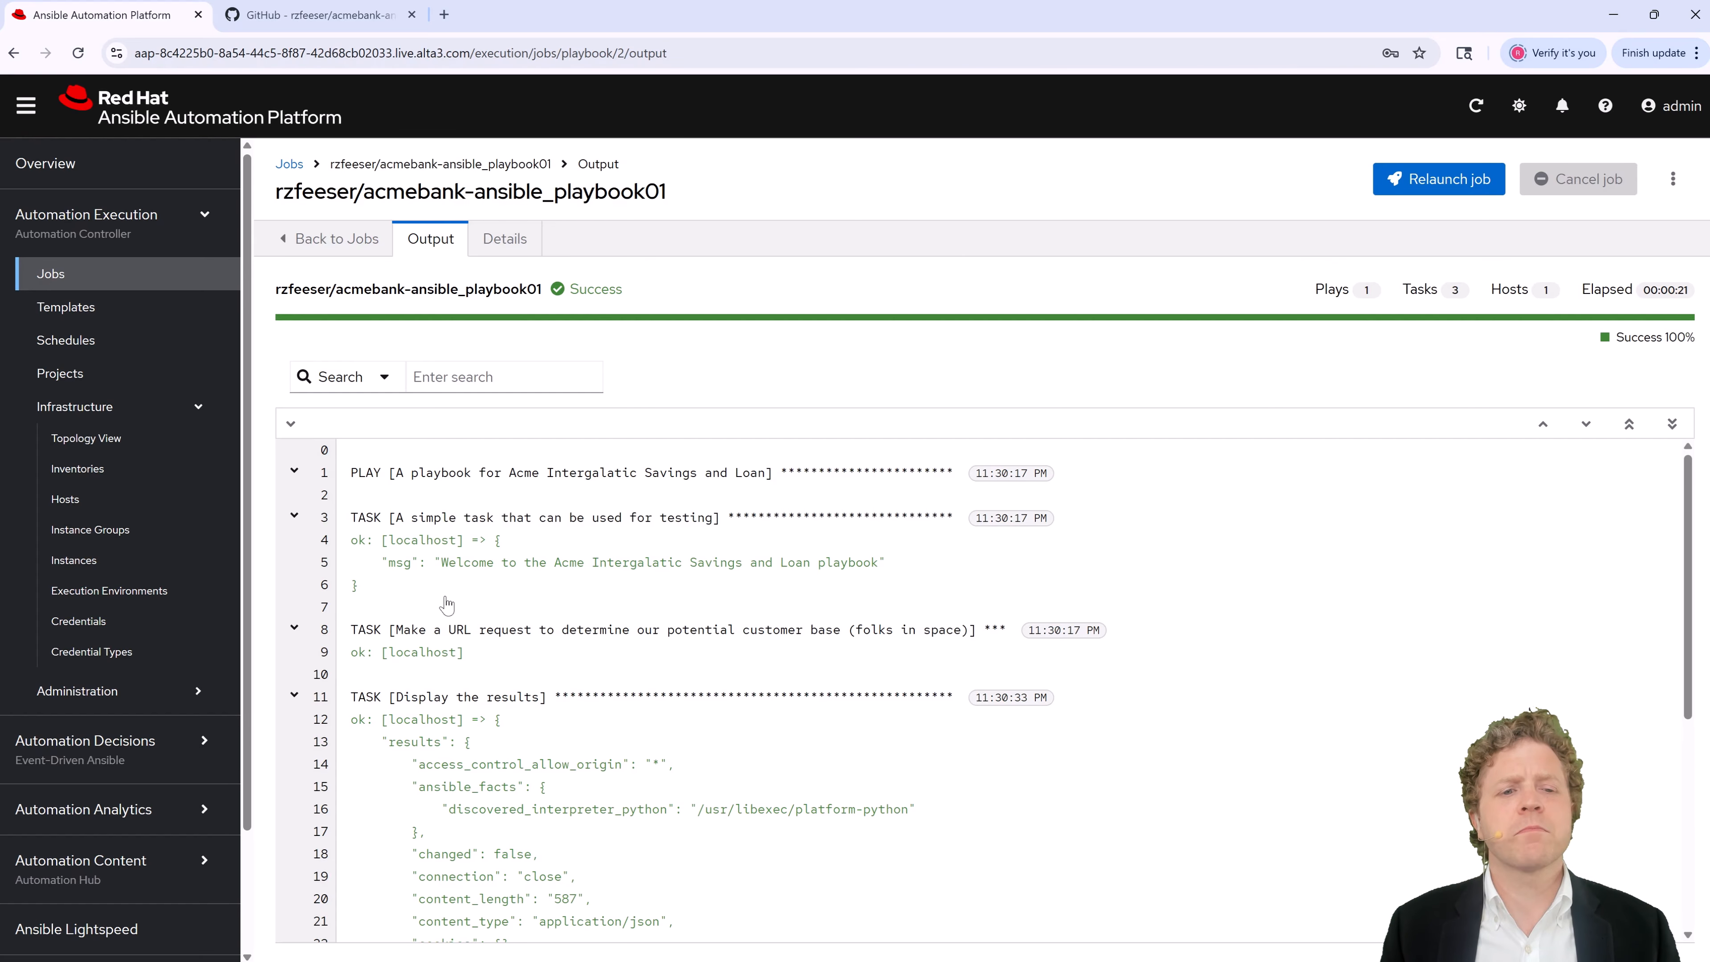
pyautogui.scroll(-3, 474, 613)
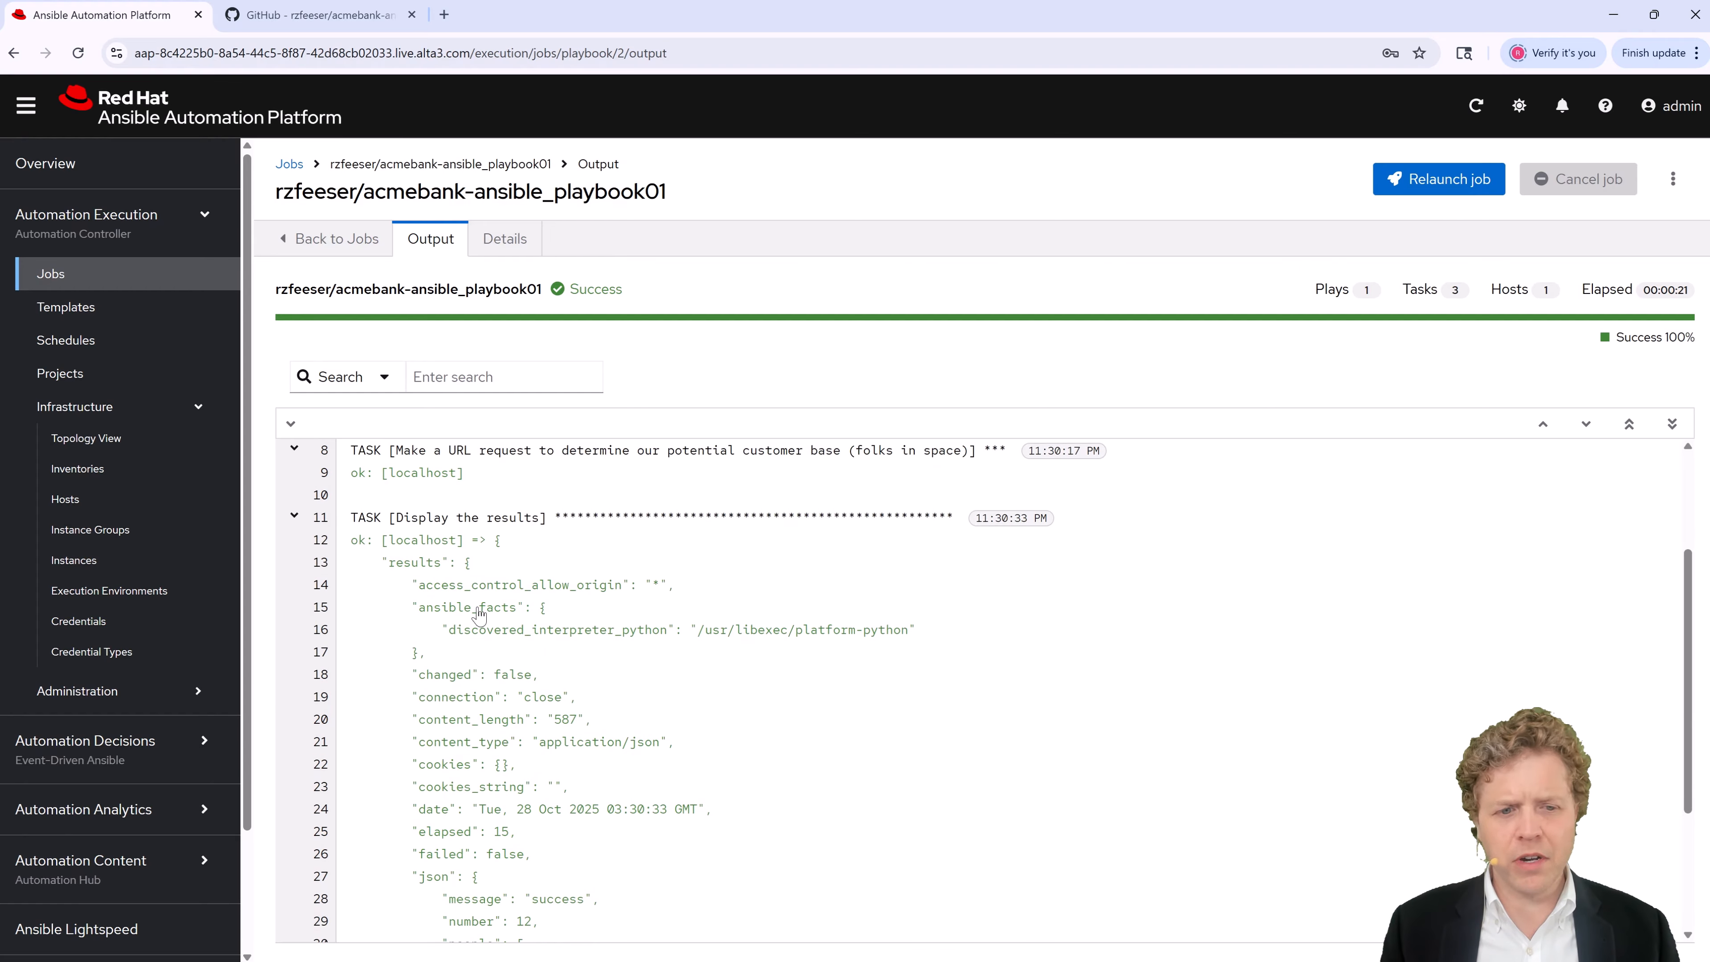
pyautogui.scroll(3, 481, 613)
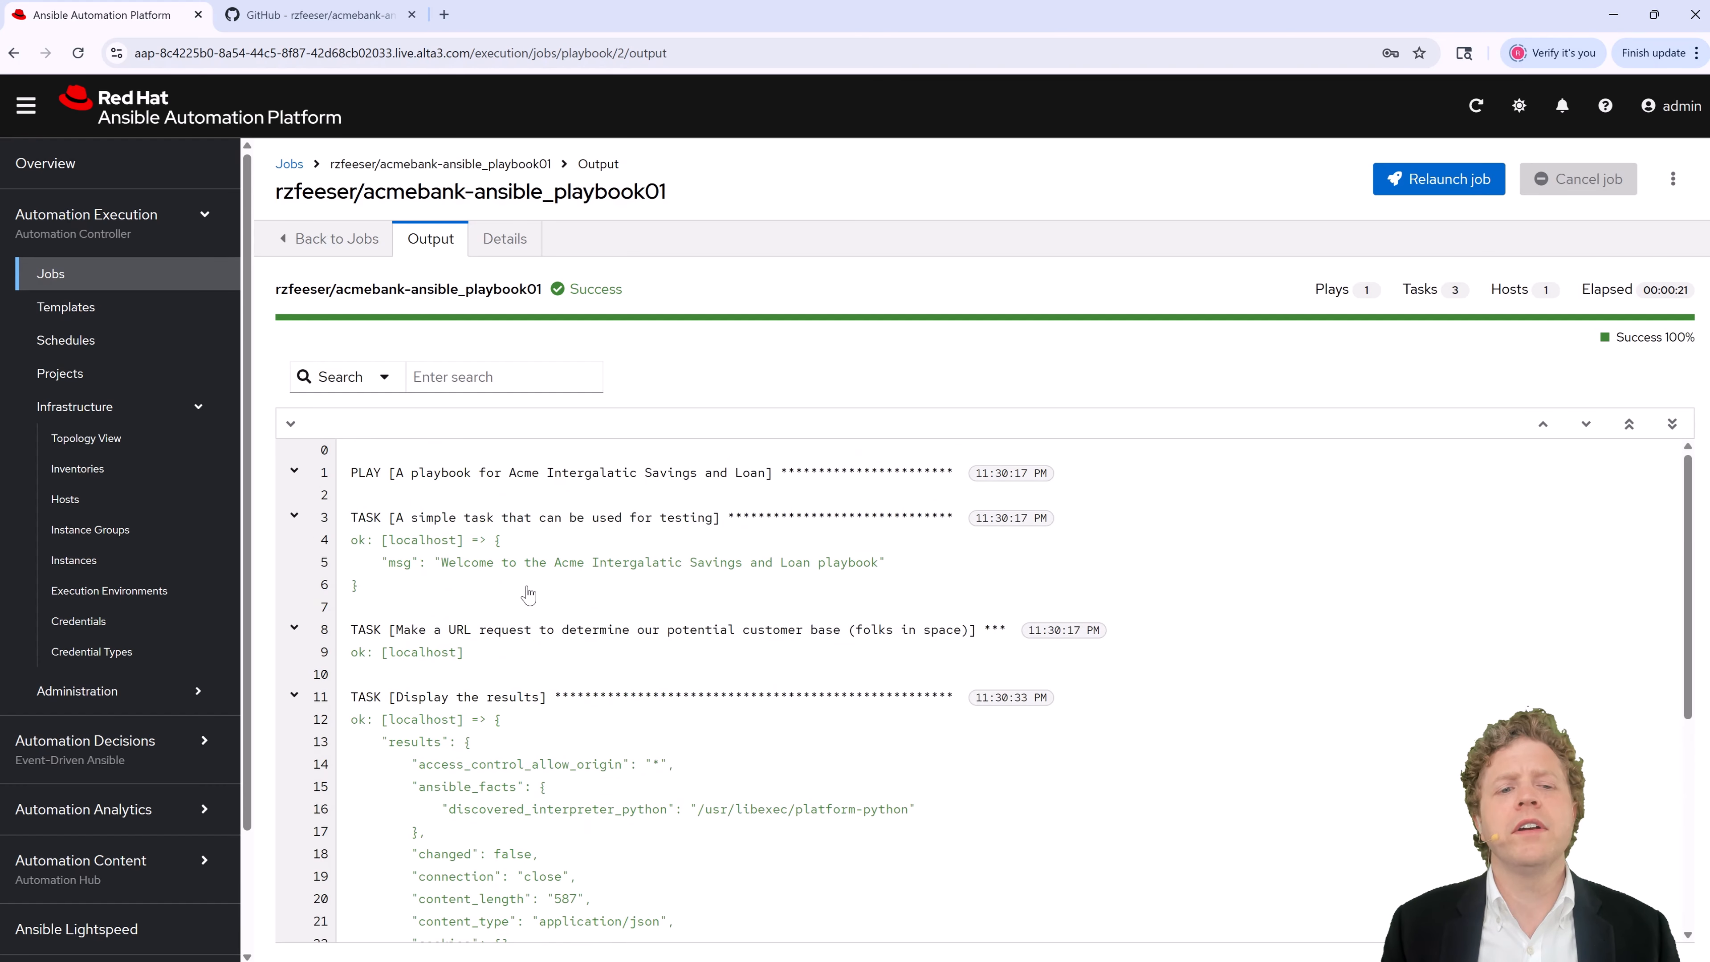
pyautogui.moveTo(456, 564); pyautogui.dragTo(879, 566)
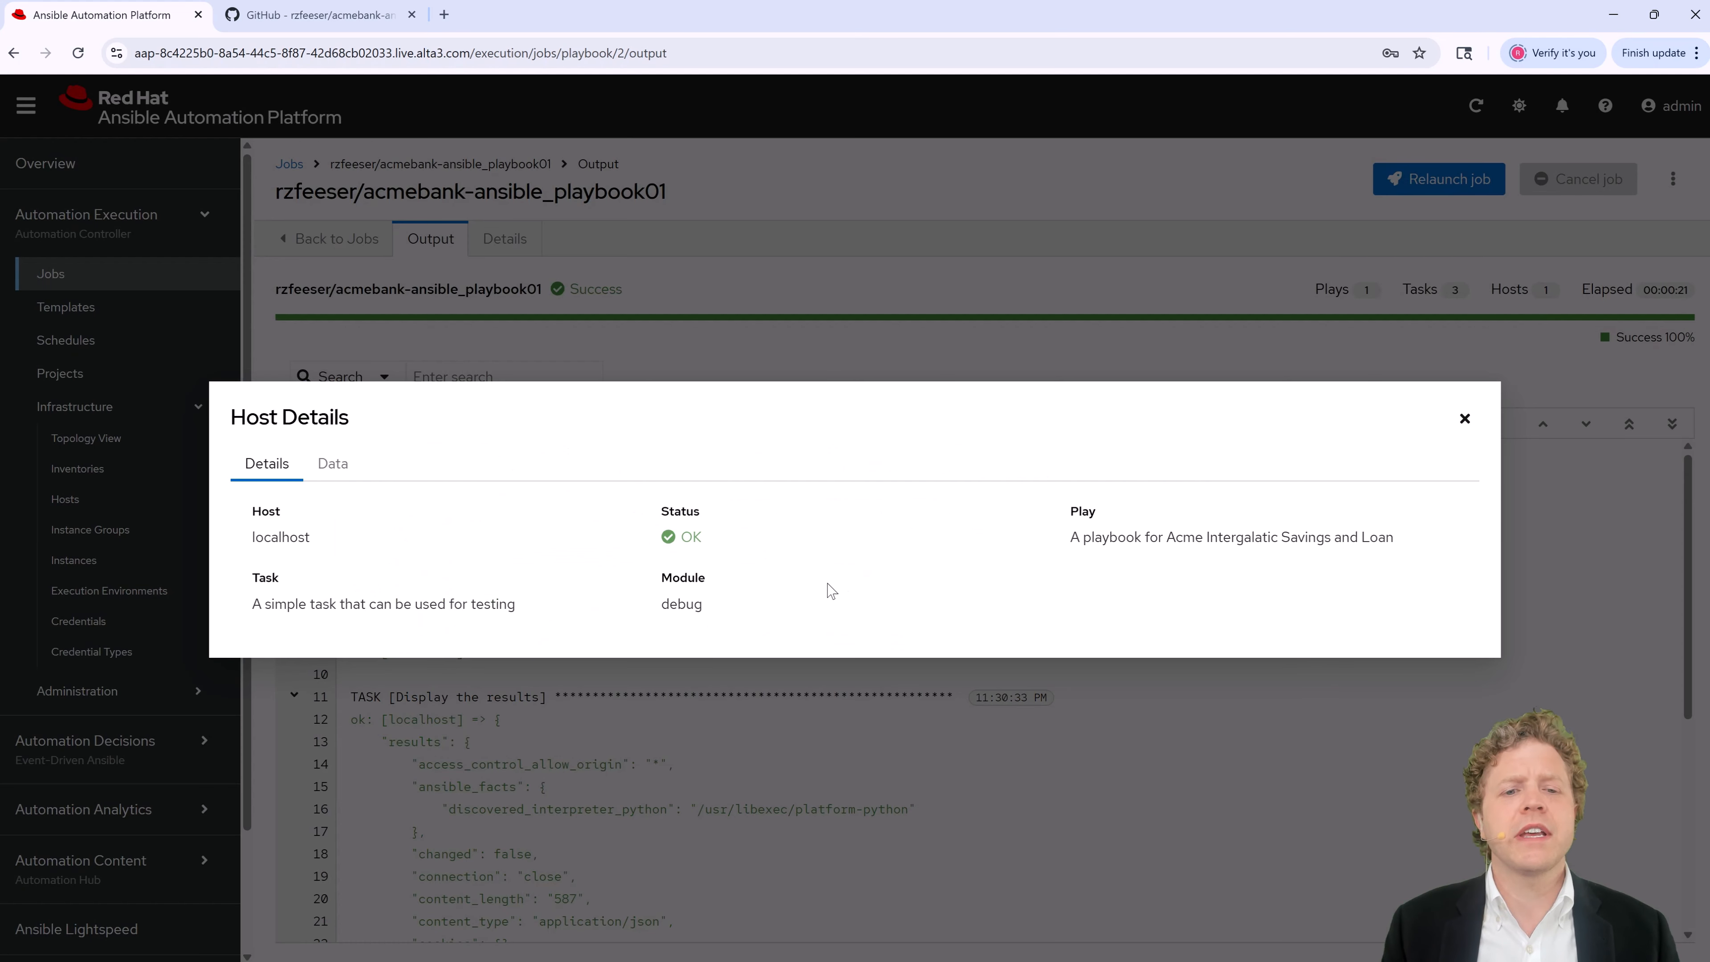
pyautogui.click(1465, 420)
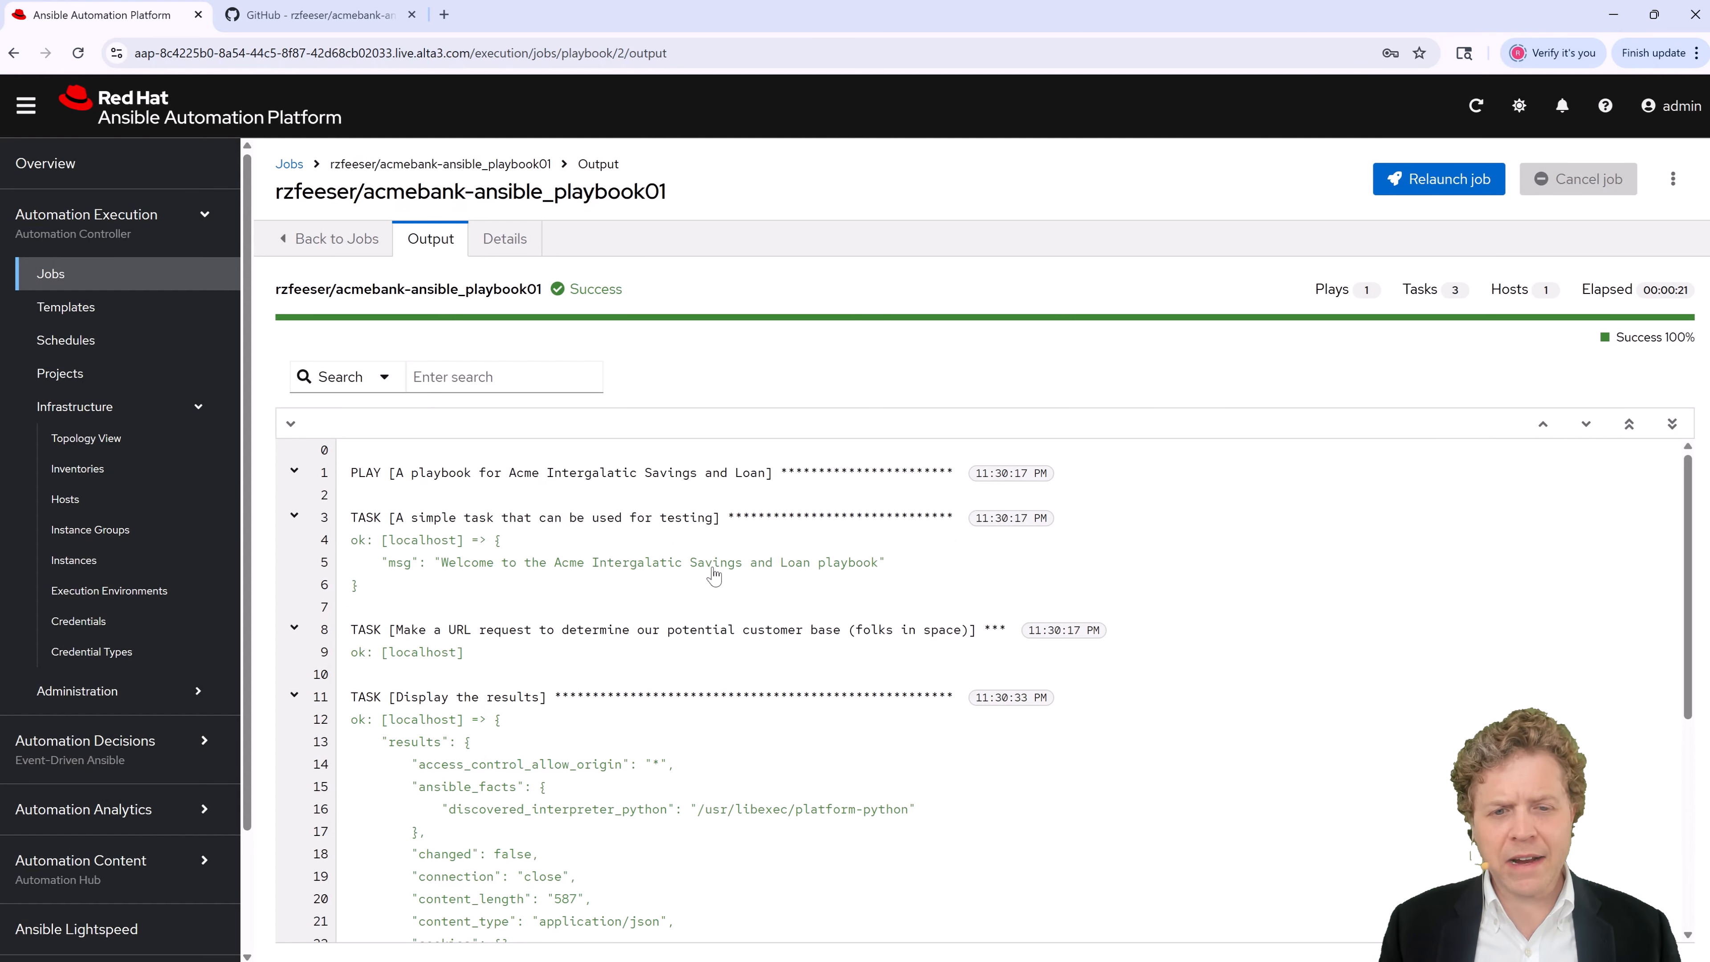
pyautogui.scroll(-4, 744, 596)
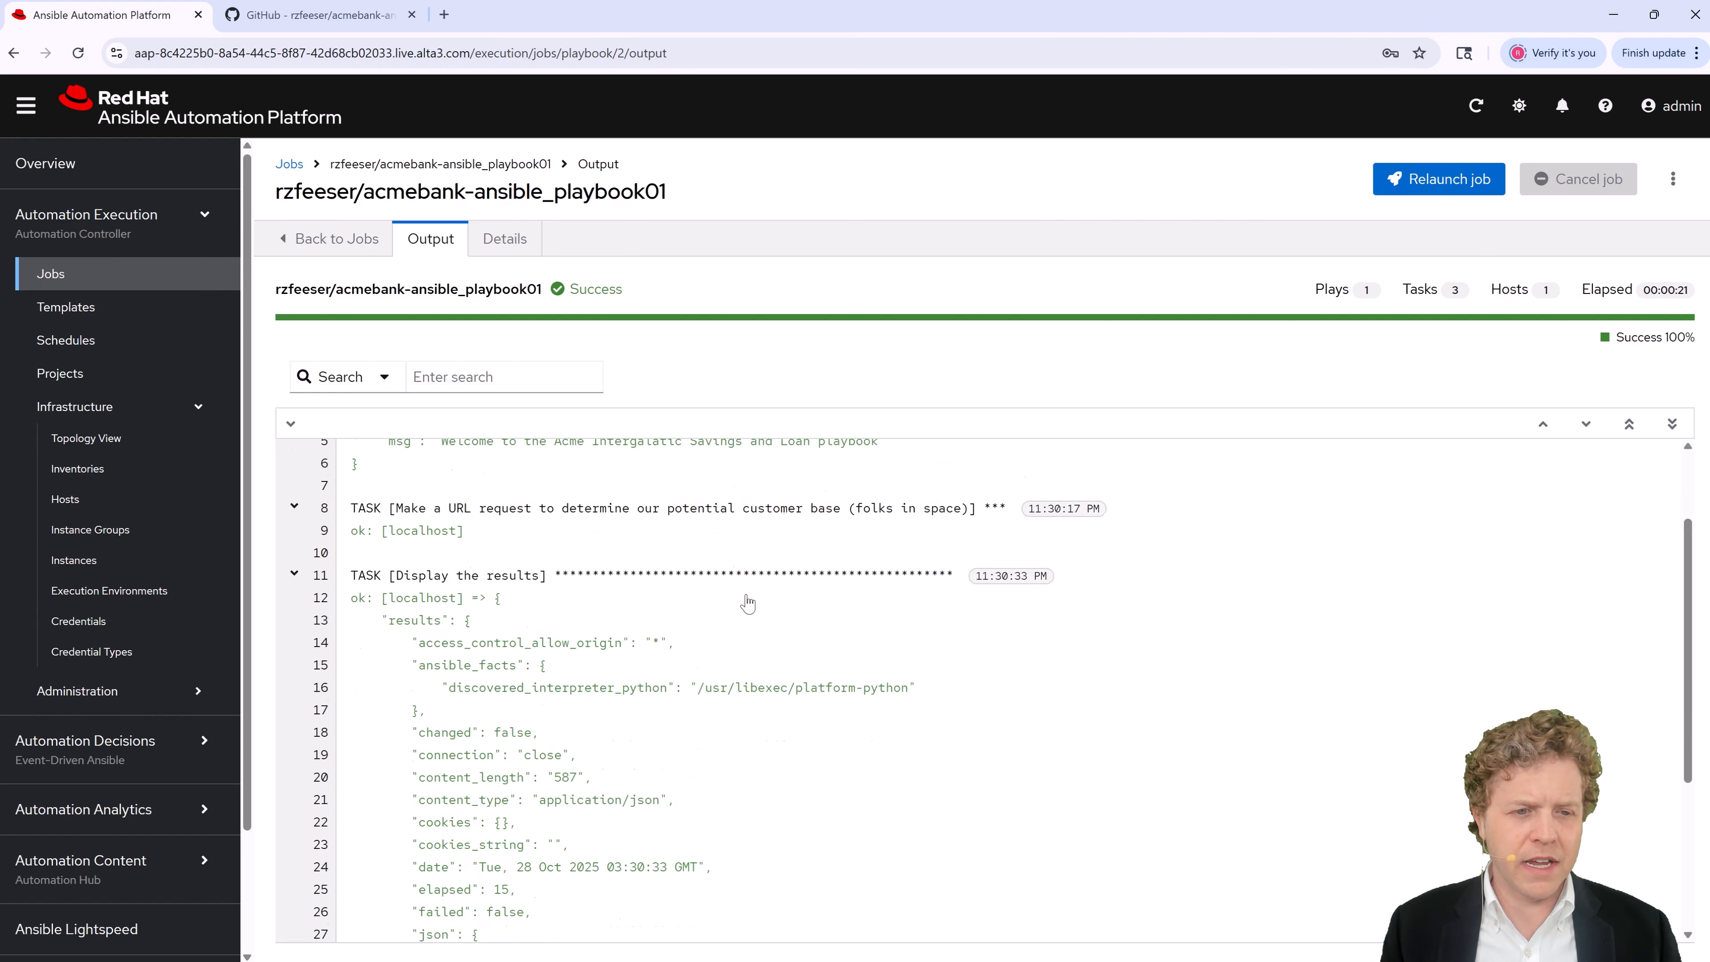
pyautogui.scroll(4, 531, 572)
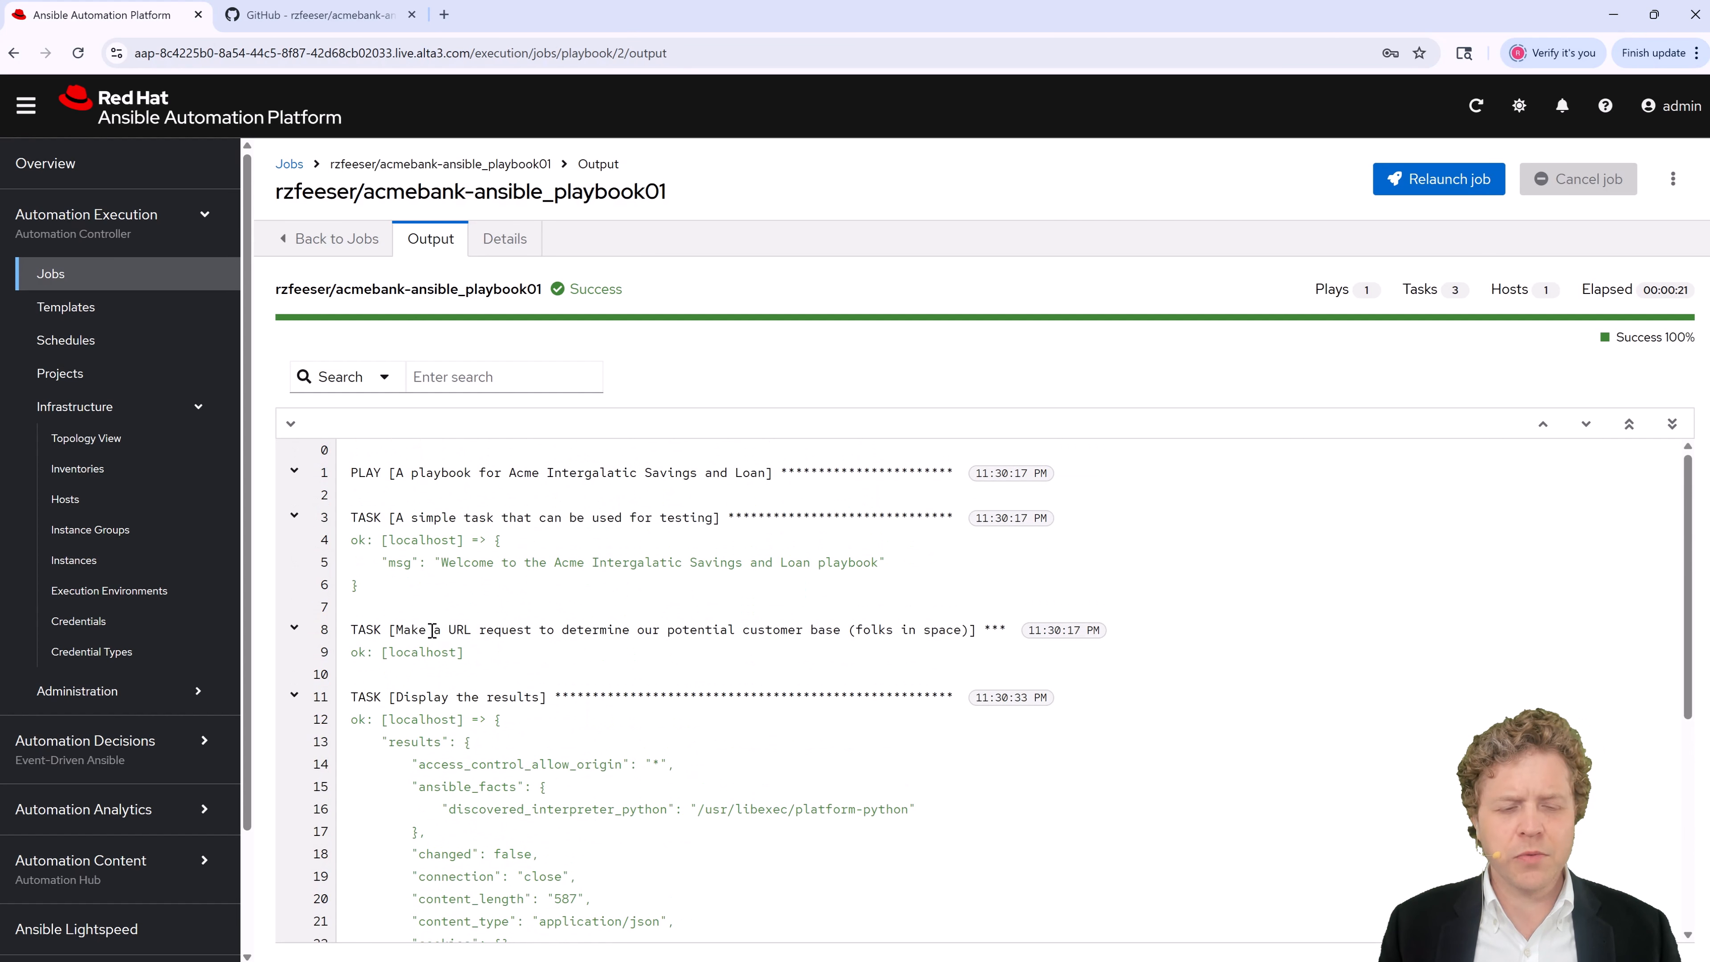
pyautogui.moveTo(432, 628); pyautogui.dragTo(867, 625)
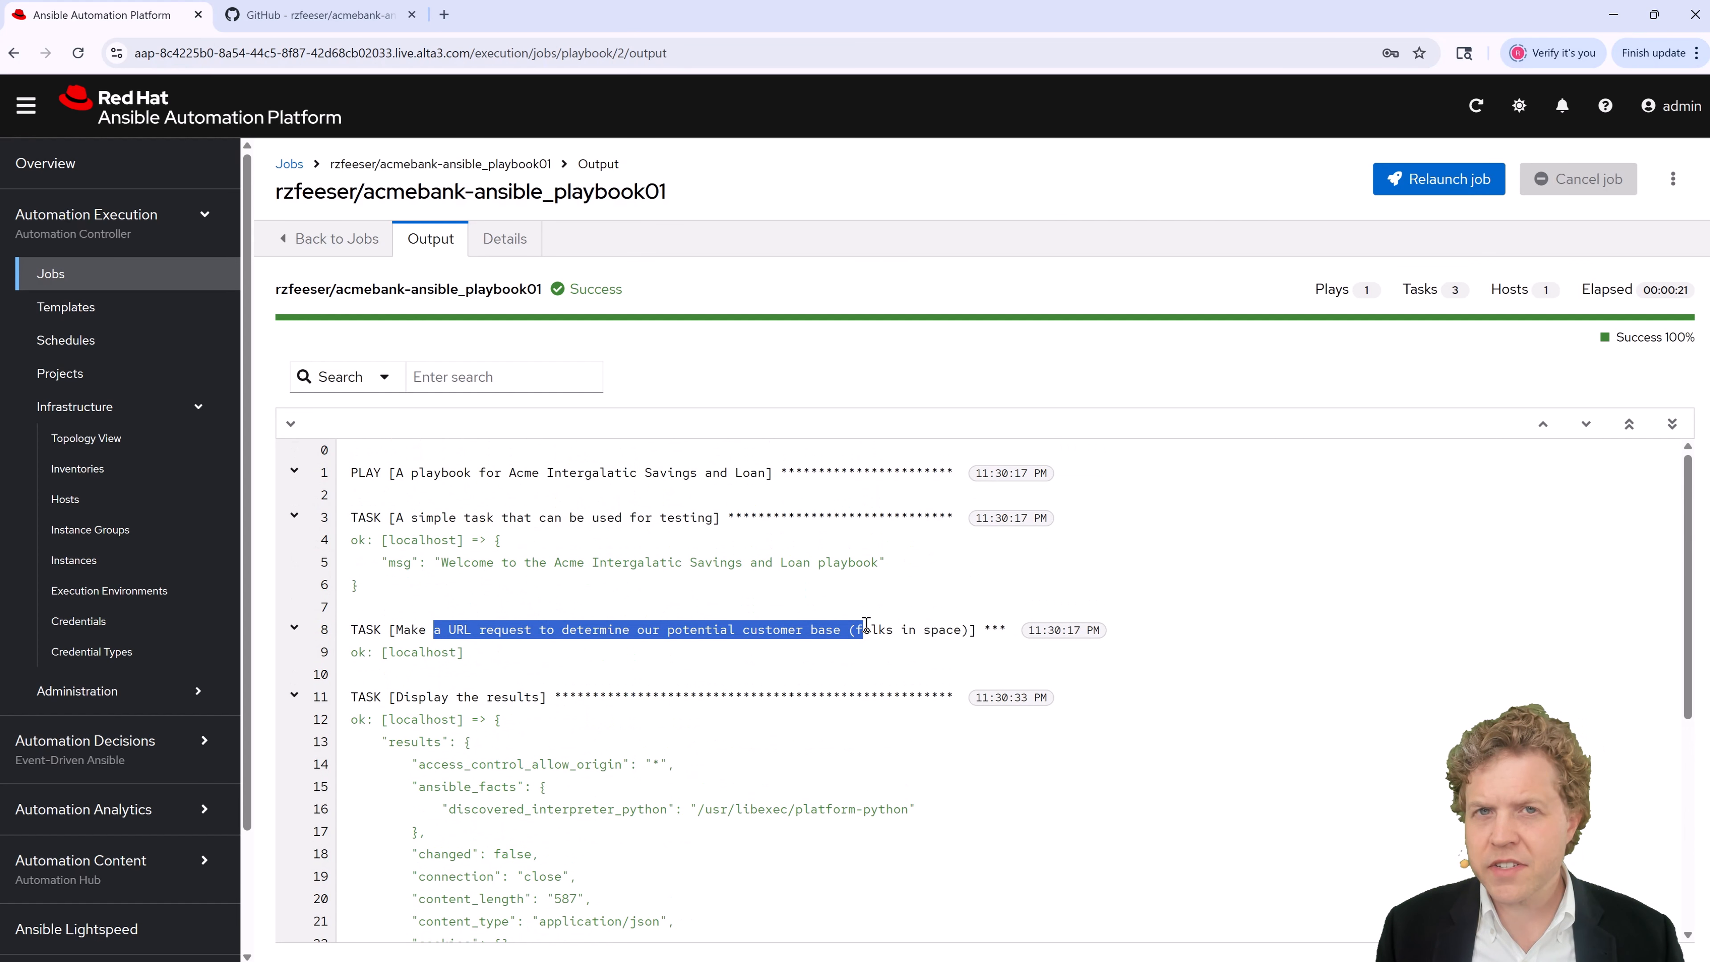
pyautogui.scroll(-3, 743, 679)
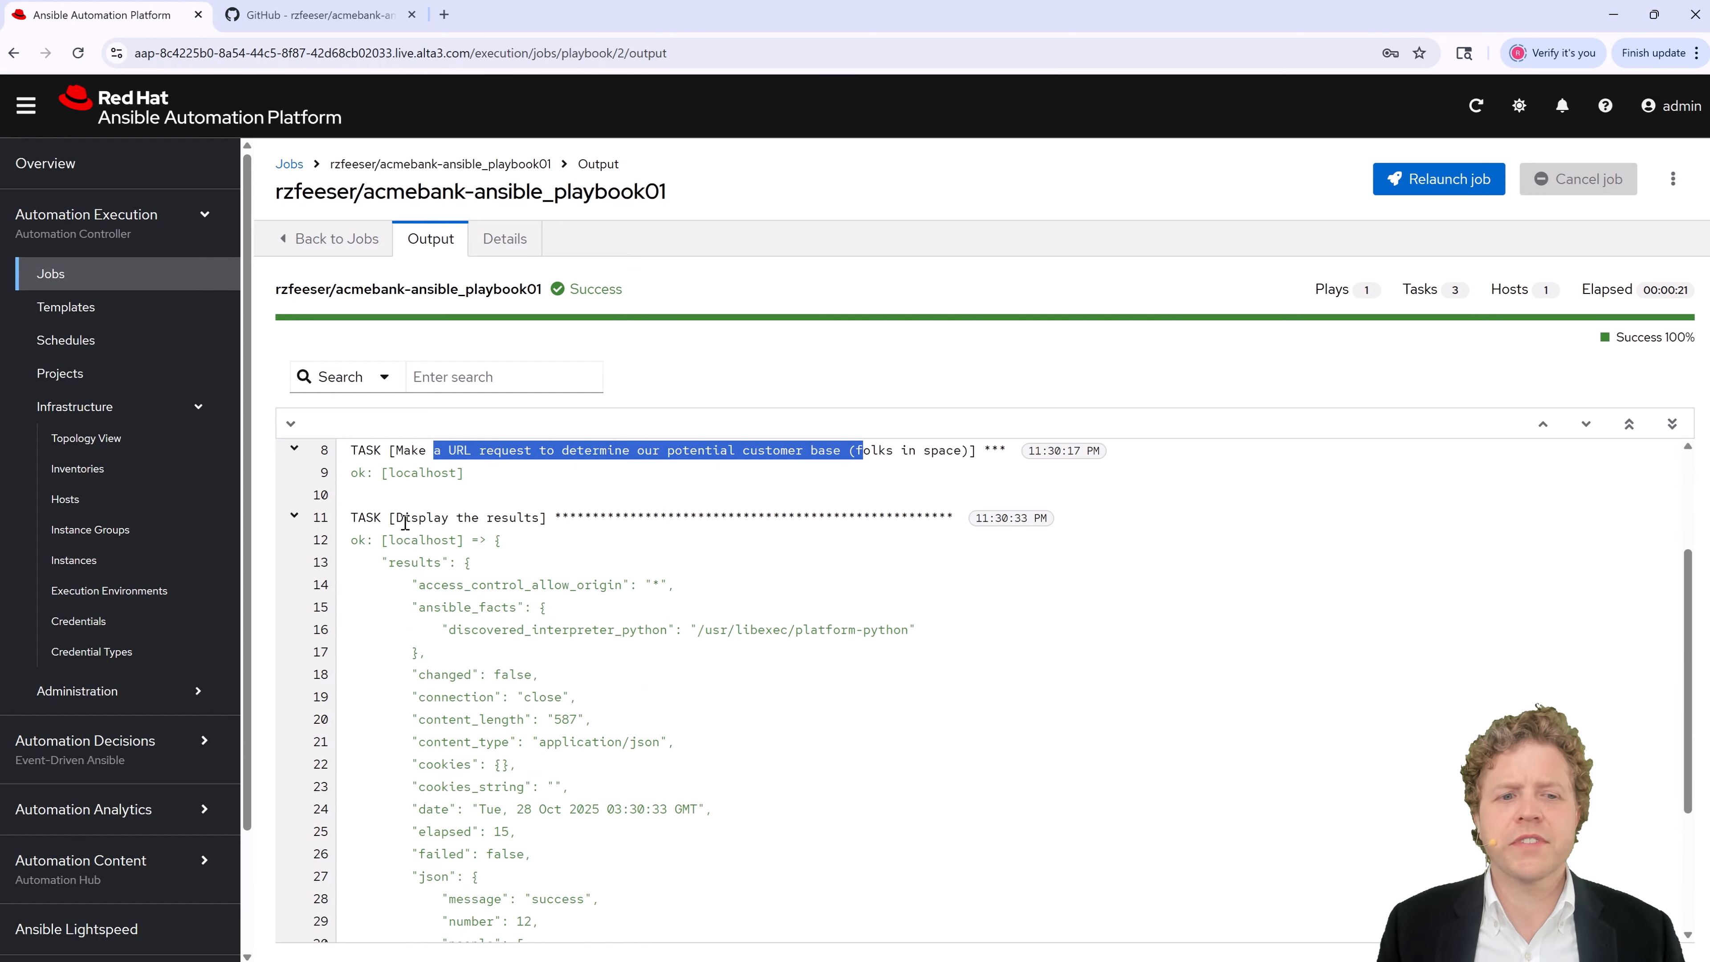
pyautogui.moveTo(405, 522); pyautogui.dragTo(656, 863)
pyautogui.click(892, 714)
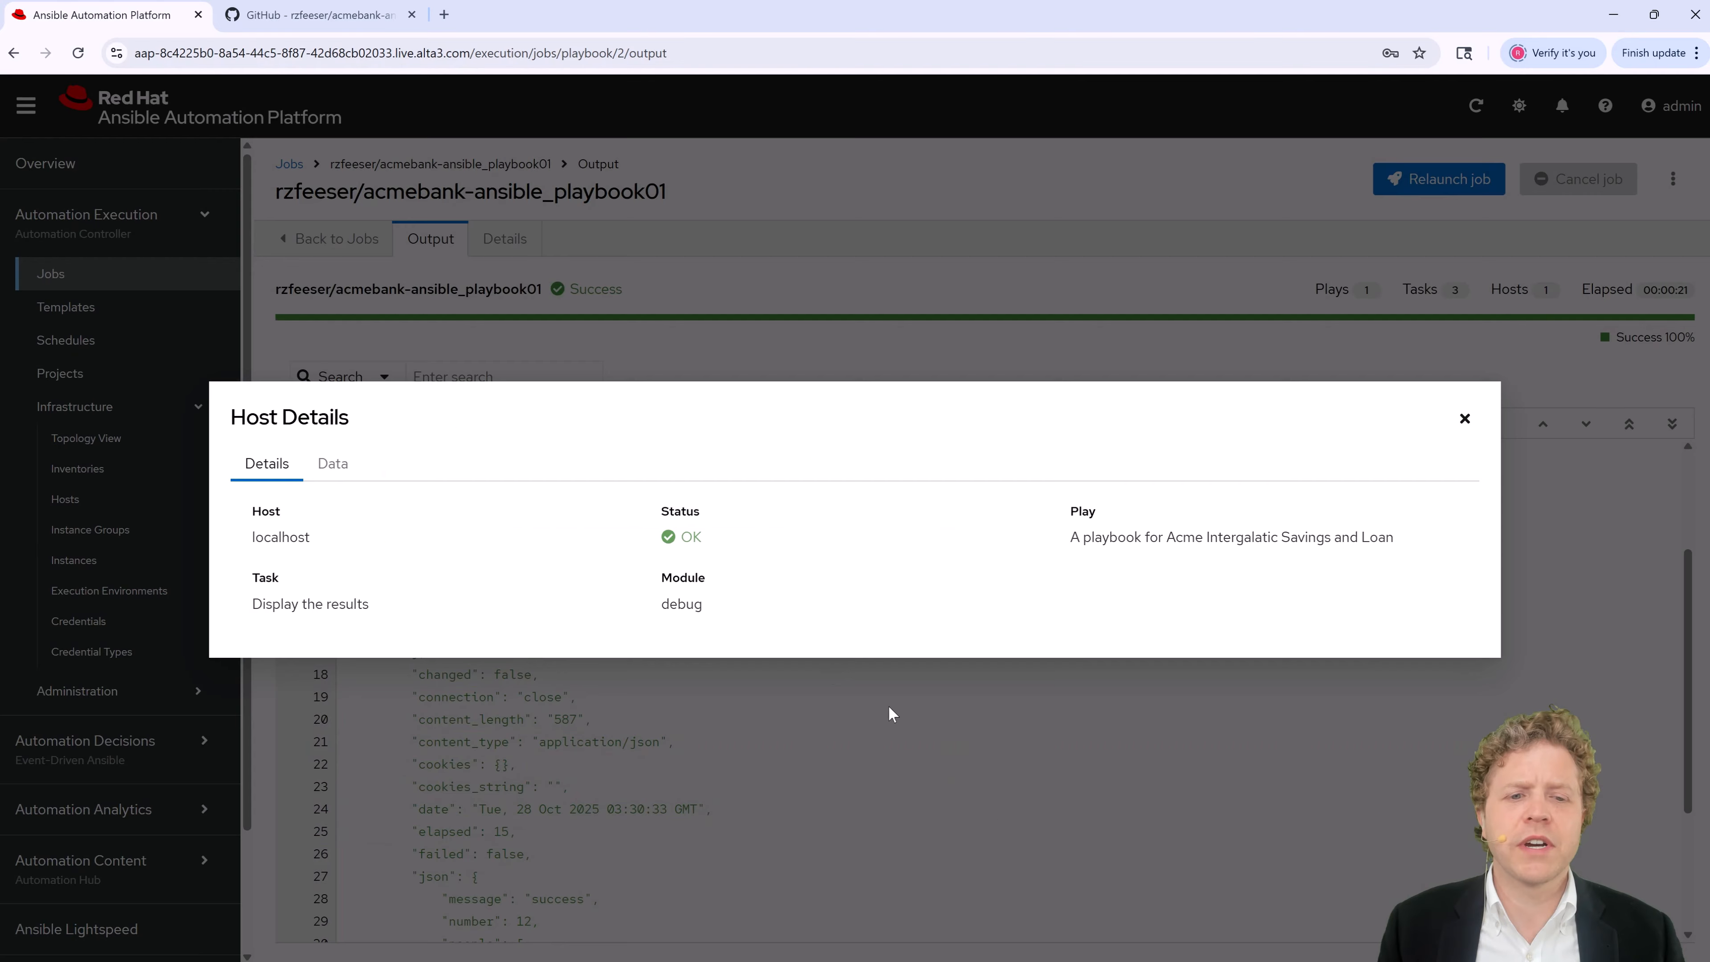
pyautogui.click(1464, 418)
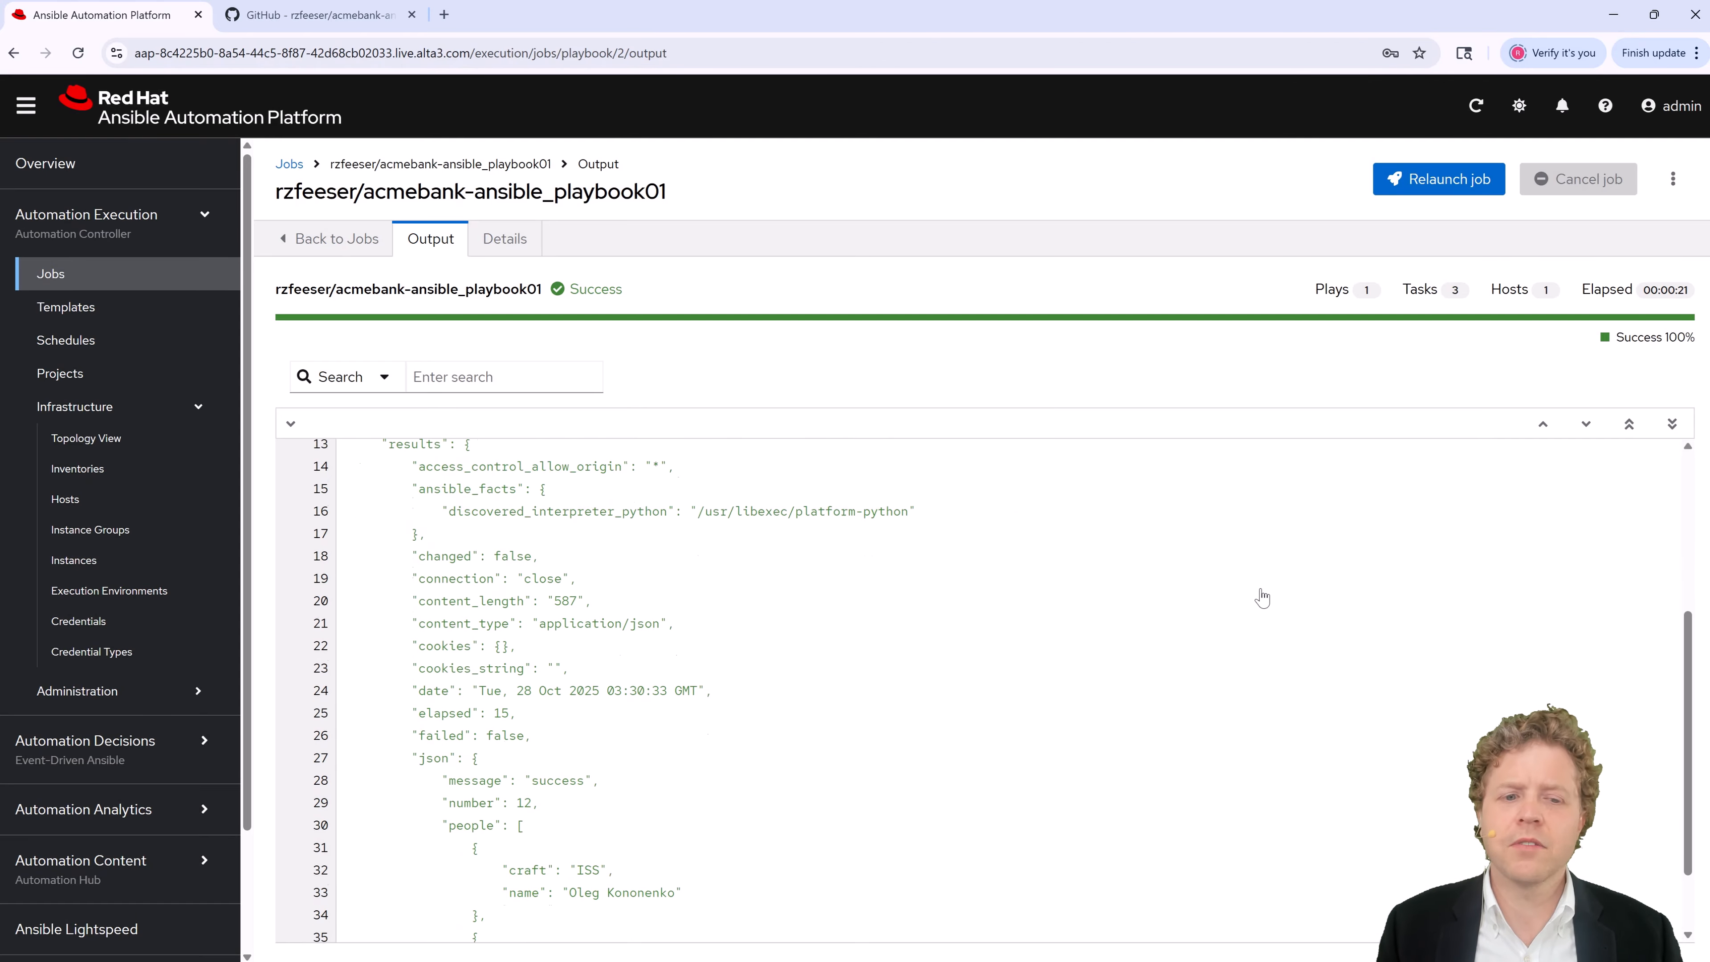
pyautogui.scroll(-1, 1262, 598)
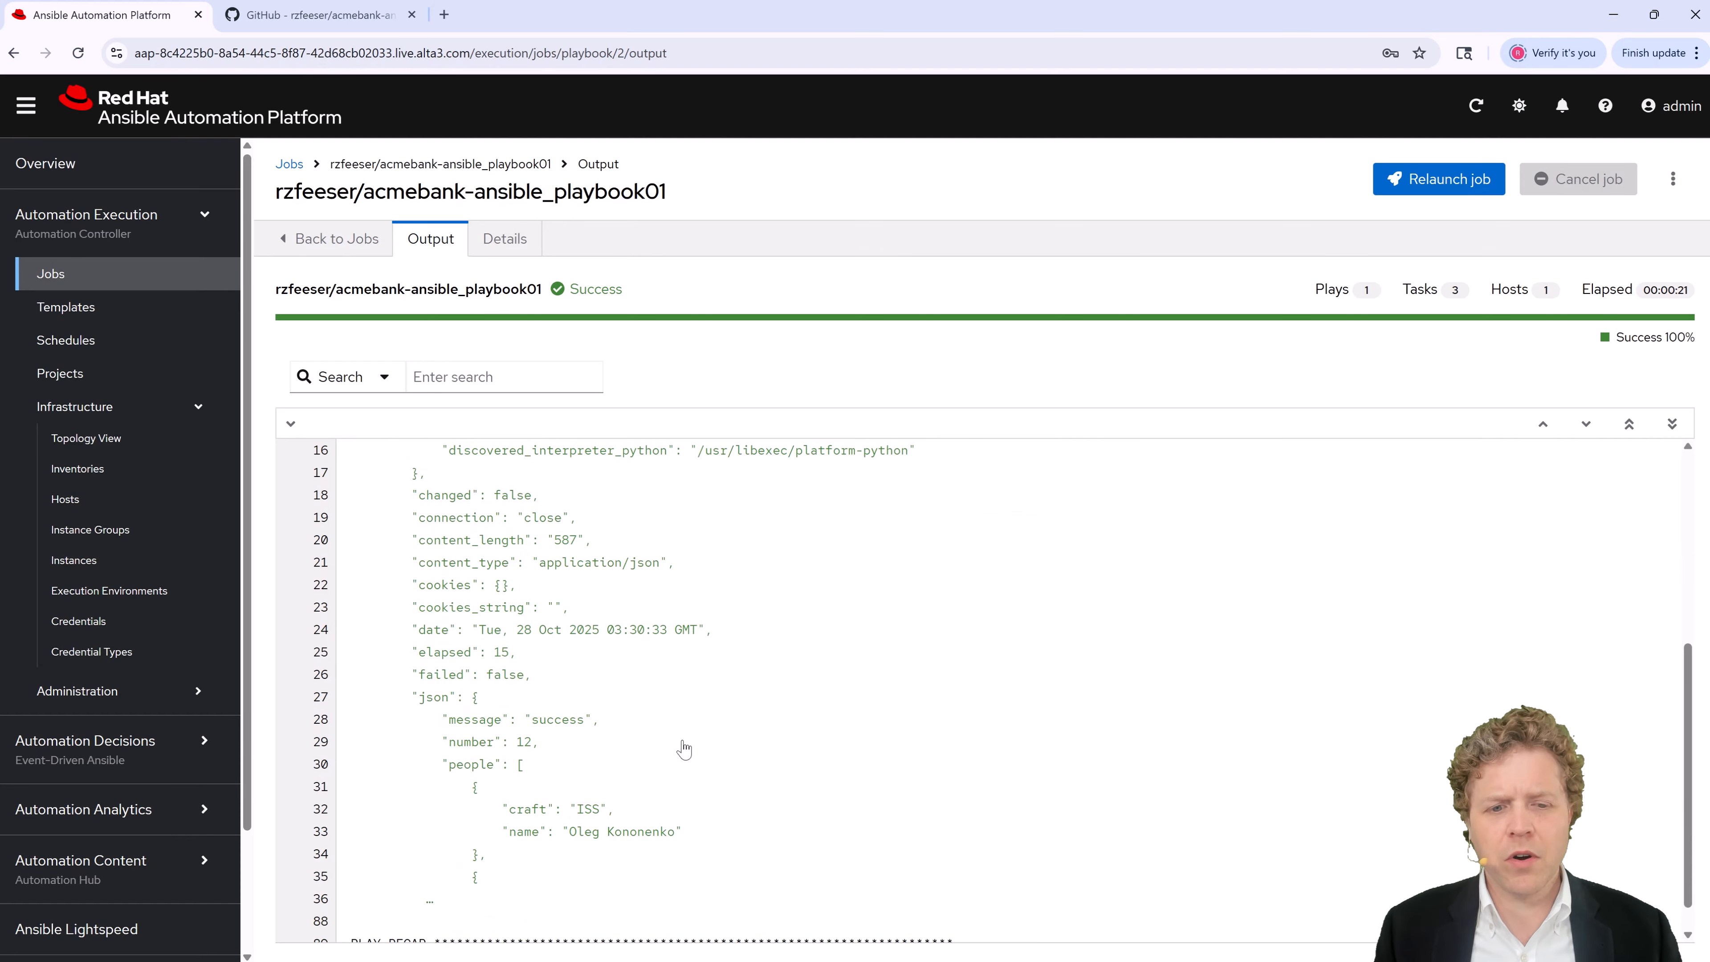
pyautogui.scroll(-1, 682, 748)
pyautogui.scroll(4, 590, 800)
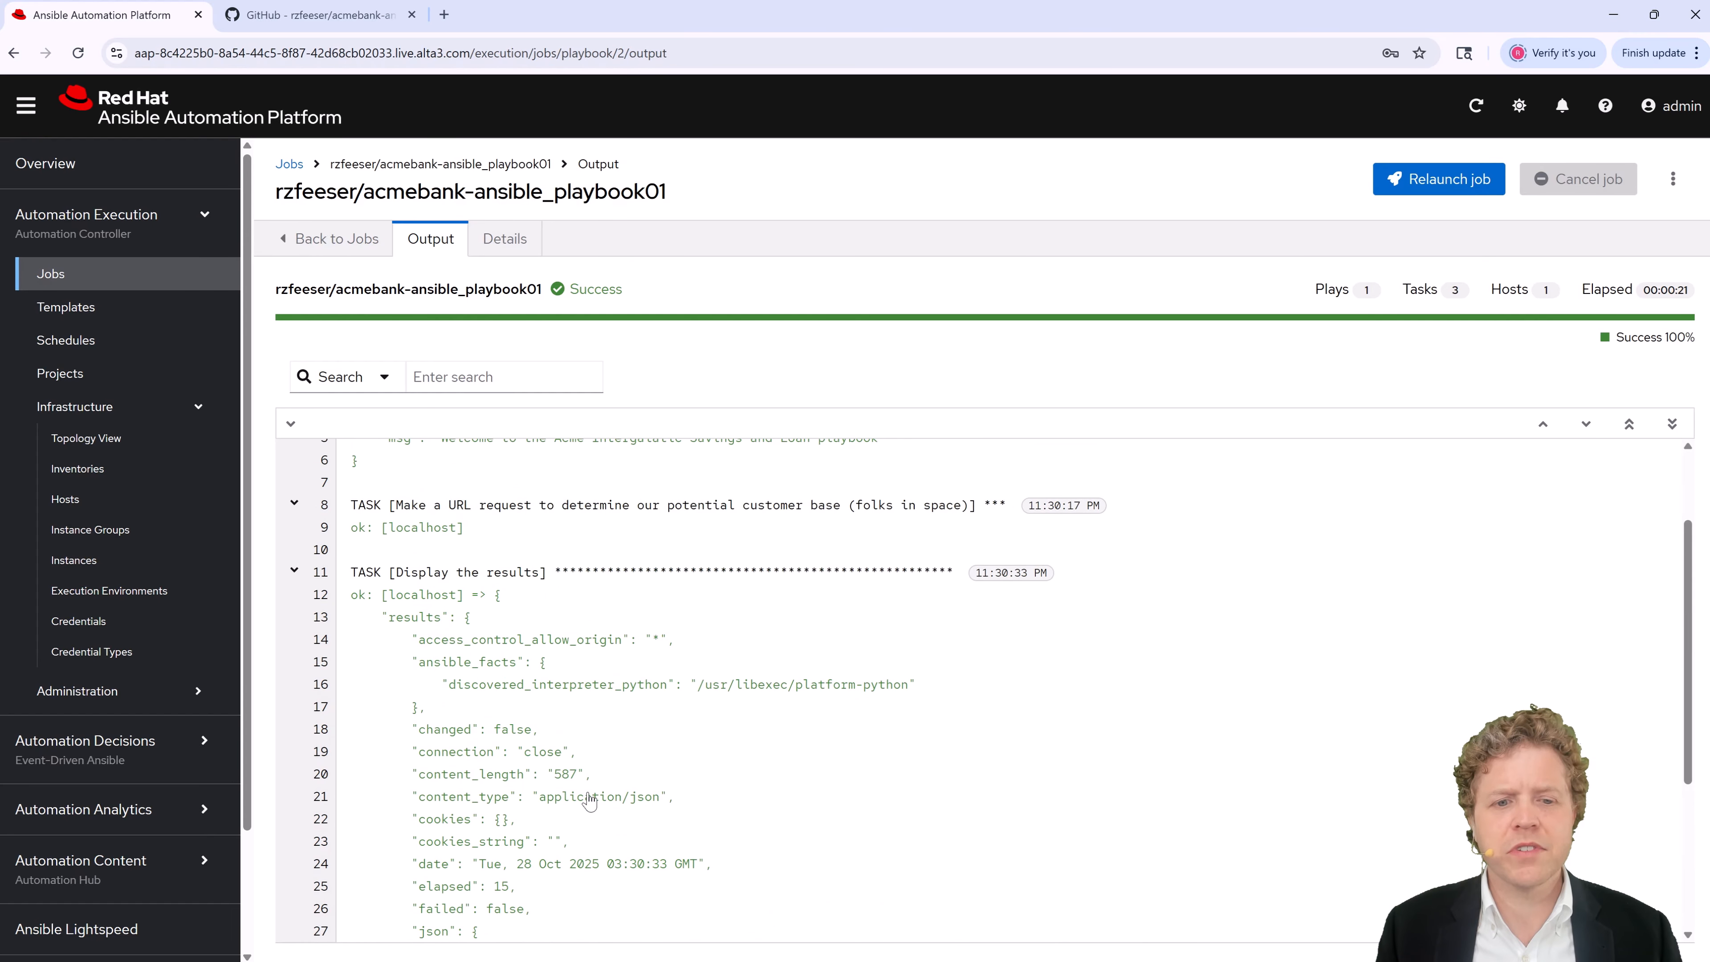
pyautogui.scroll(-4, 590, 800)
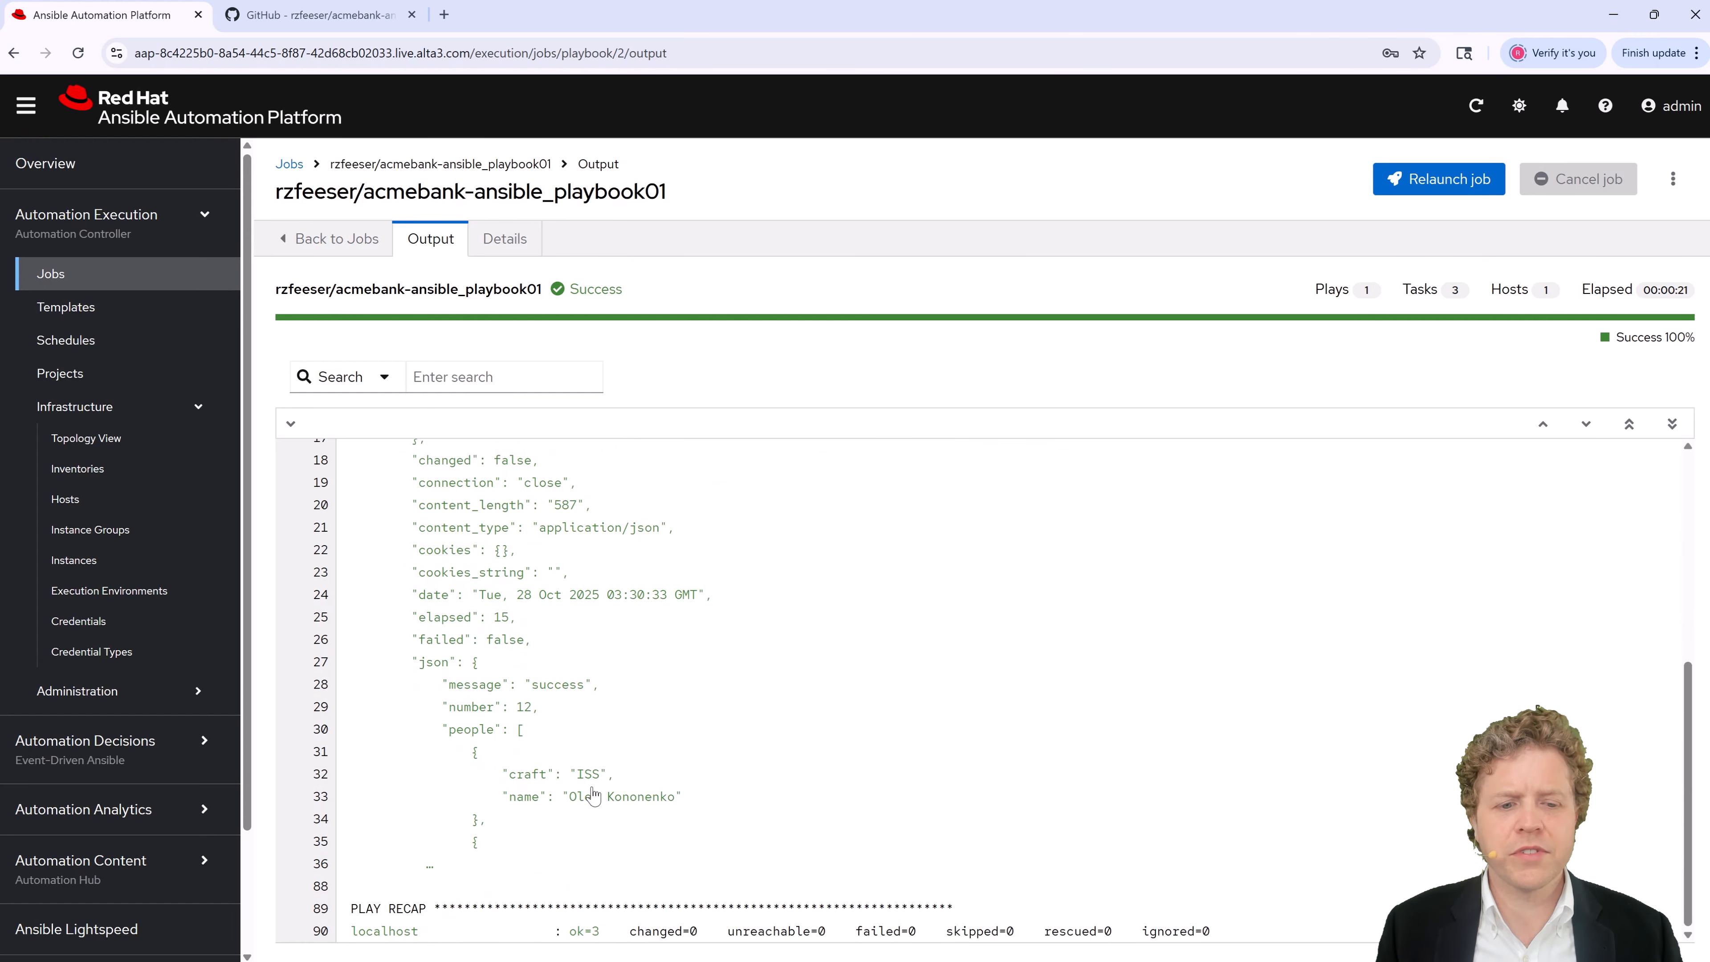
pyautogui.click(432, 871)
pyautogui.click(1466, 419)
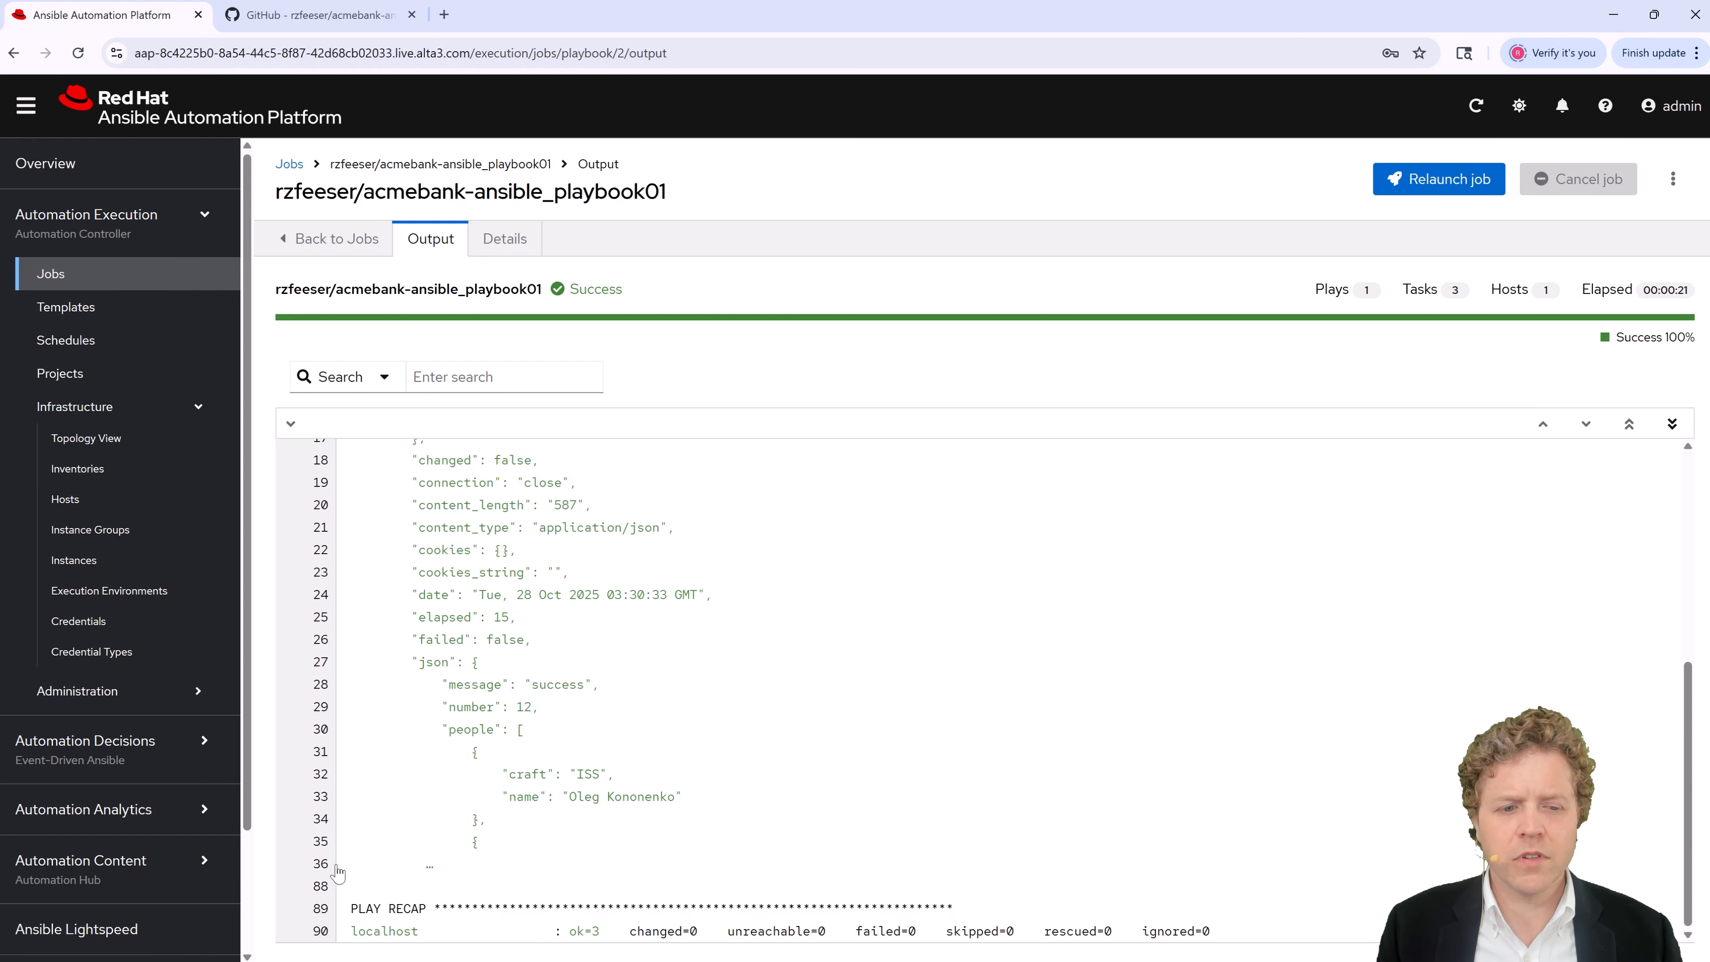
# Step: Check the finished job's details, then list all jobs: the playbook run plus two source control updates
pyautogui.click(478, 240)
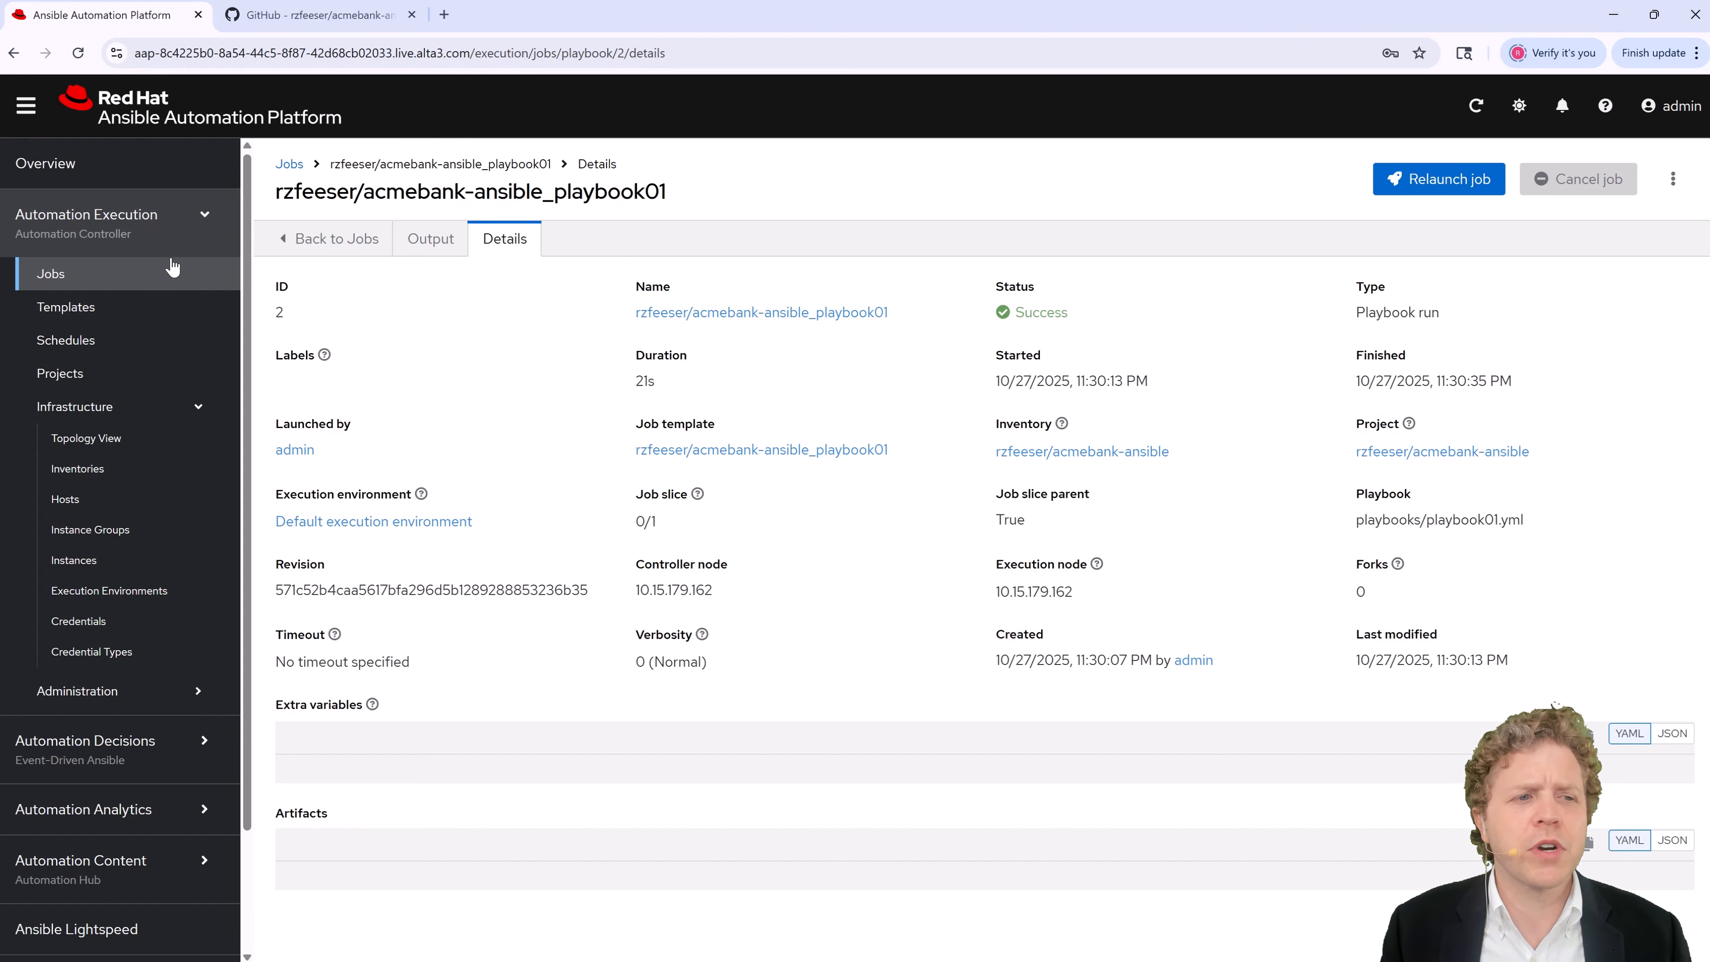
pyautogui.click(62, 276)
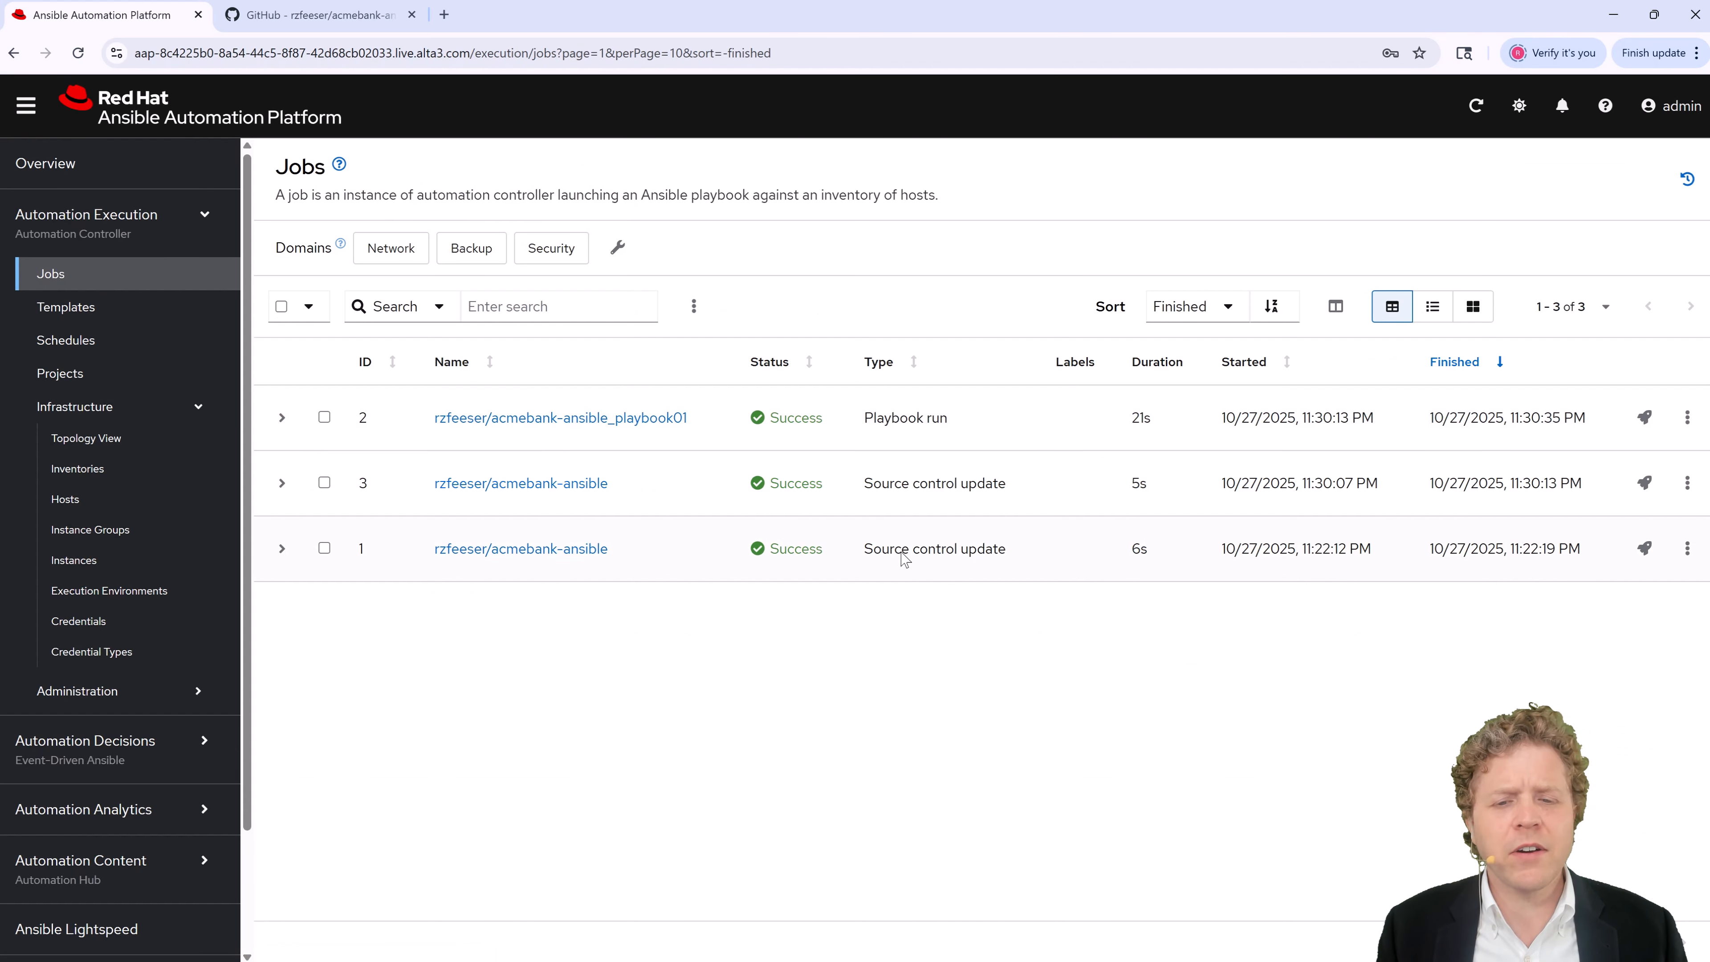
# Step: Highlight the three jobs' Type values, then open and scroll the playbook01 job output
pyautogui.moveTo(902, 551); pyautogui.dragTo(1013, 549)
pyautogui.moveTo(911, 497); pyautogui.dragTo(988, 498)
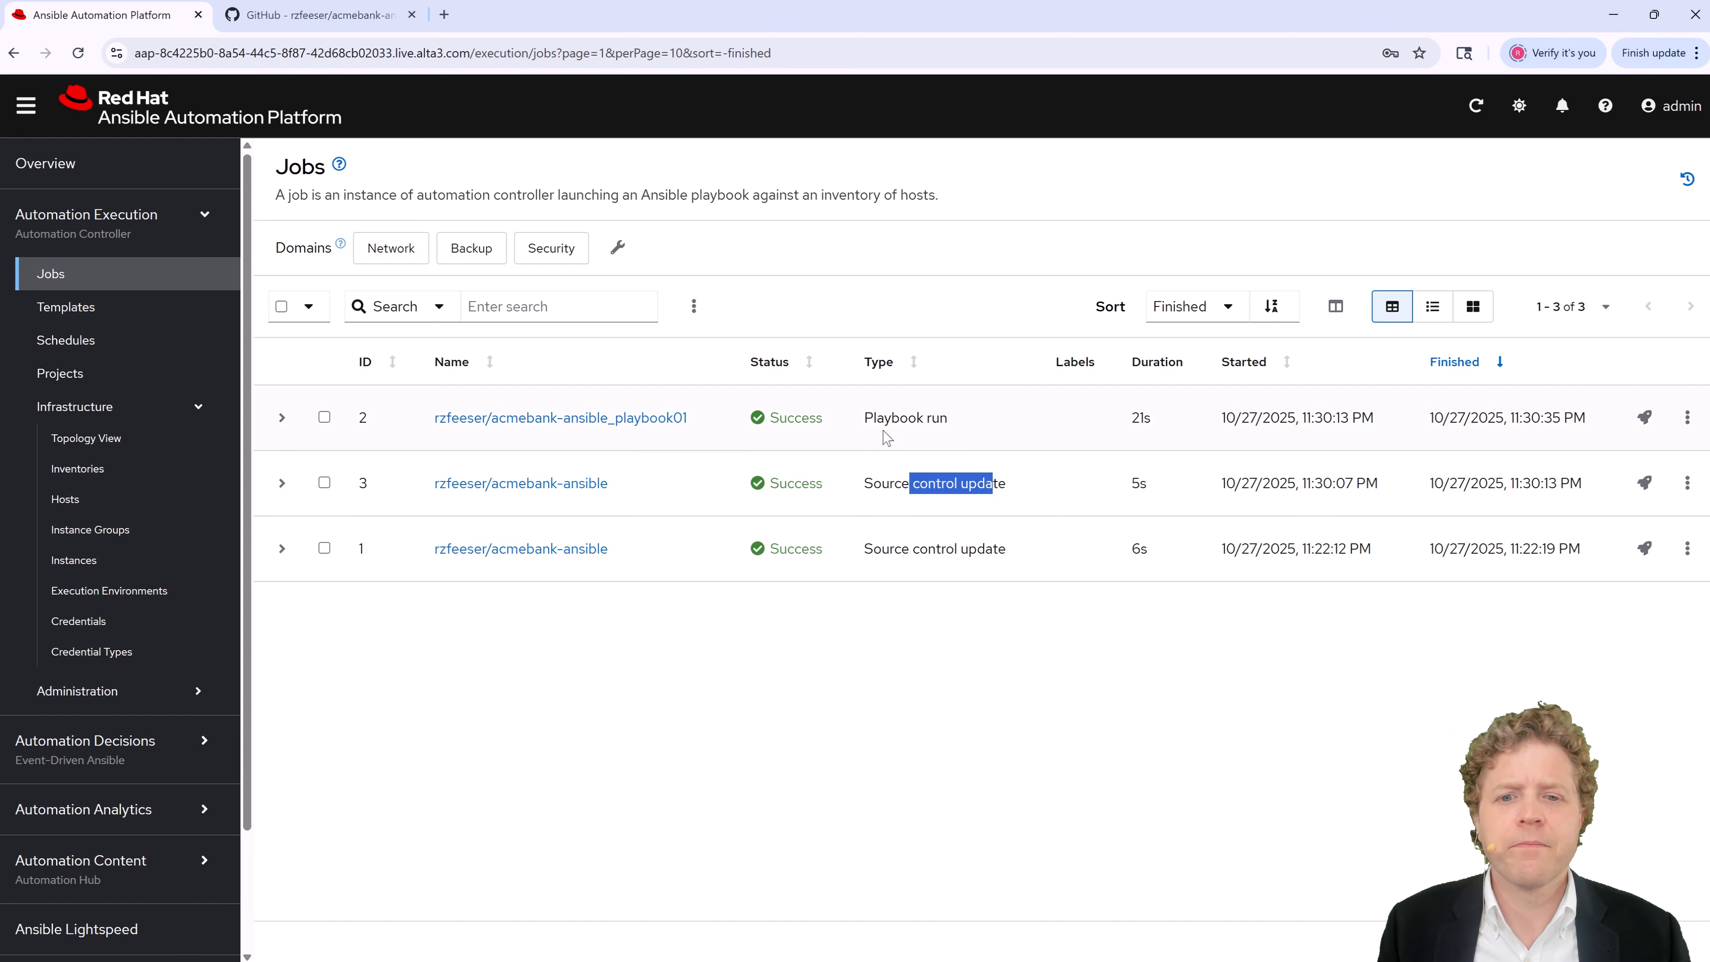
pyautogui.moveTo(873, 419); pyautogui.dragTo(952, 419)
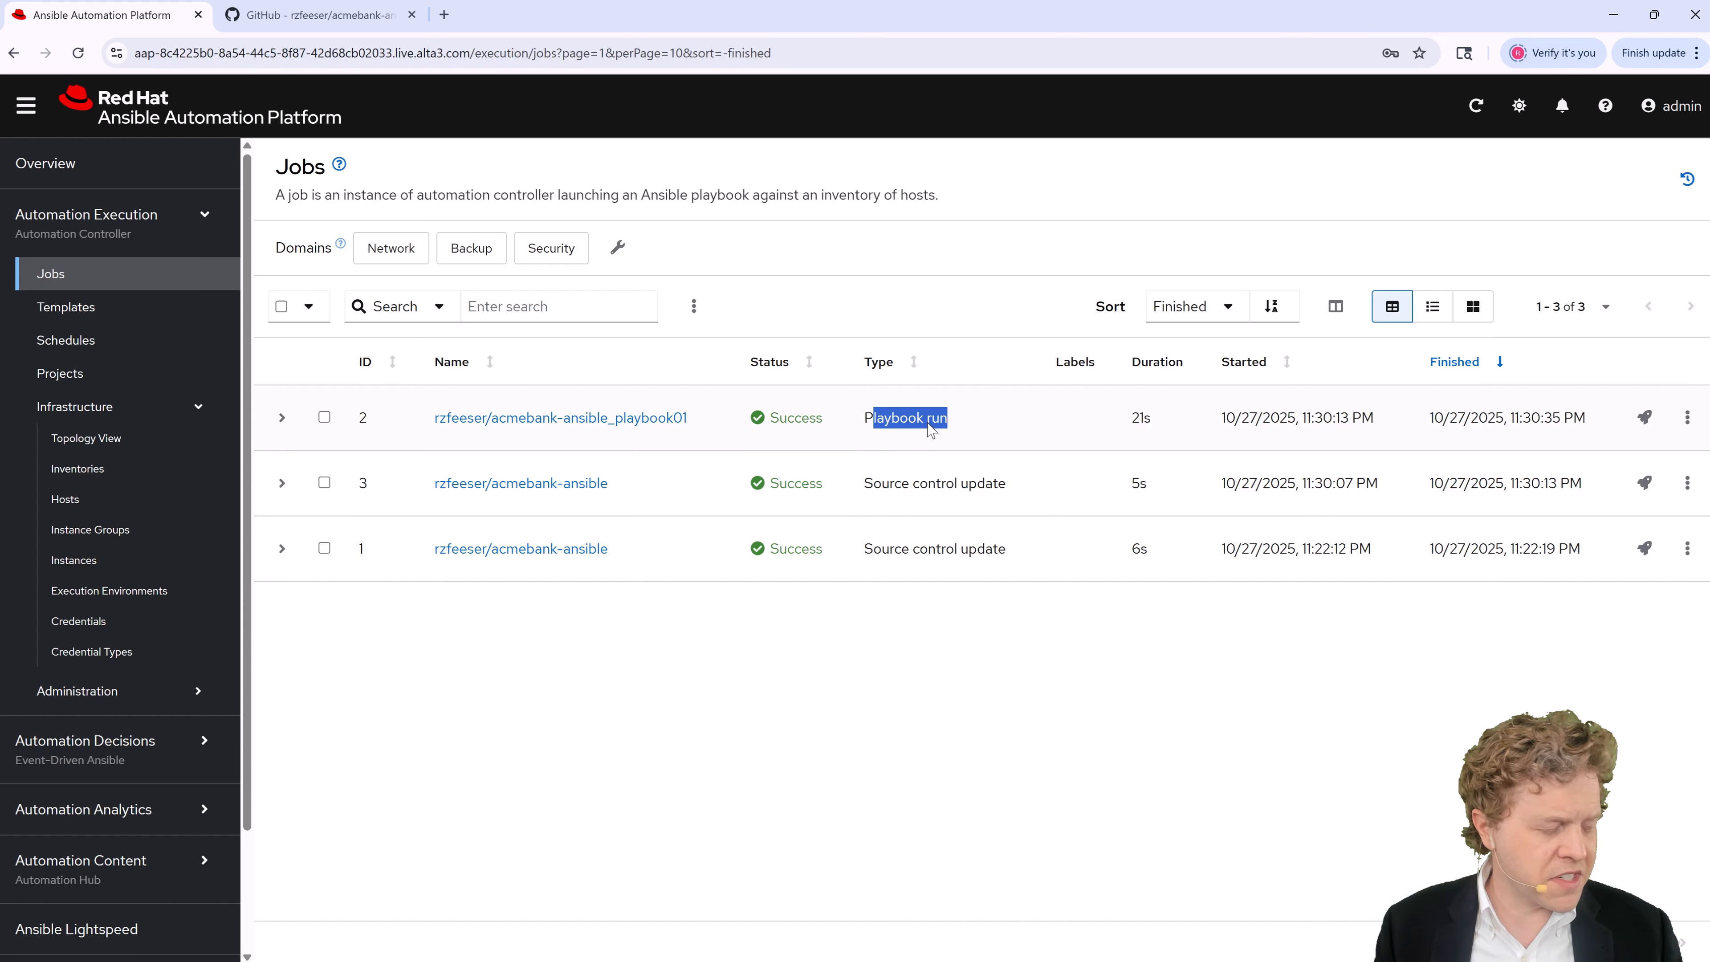
pyautogui.click(615, 424)
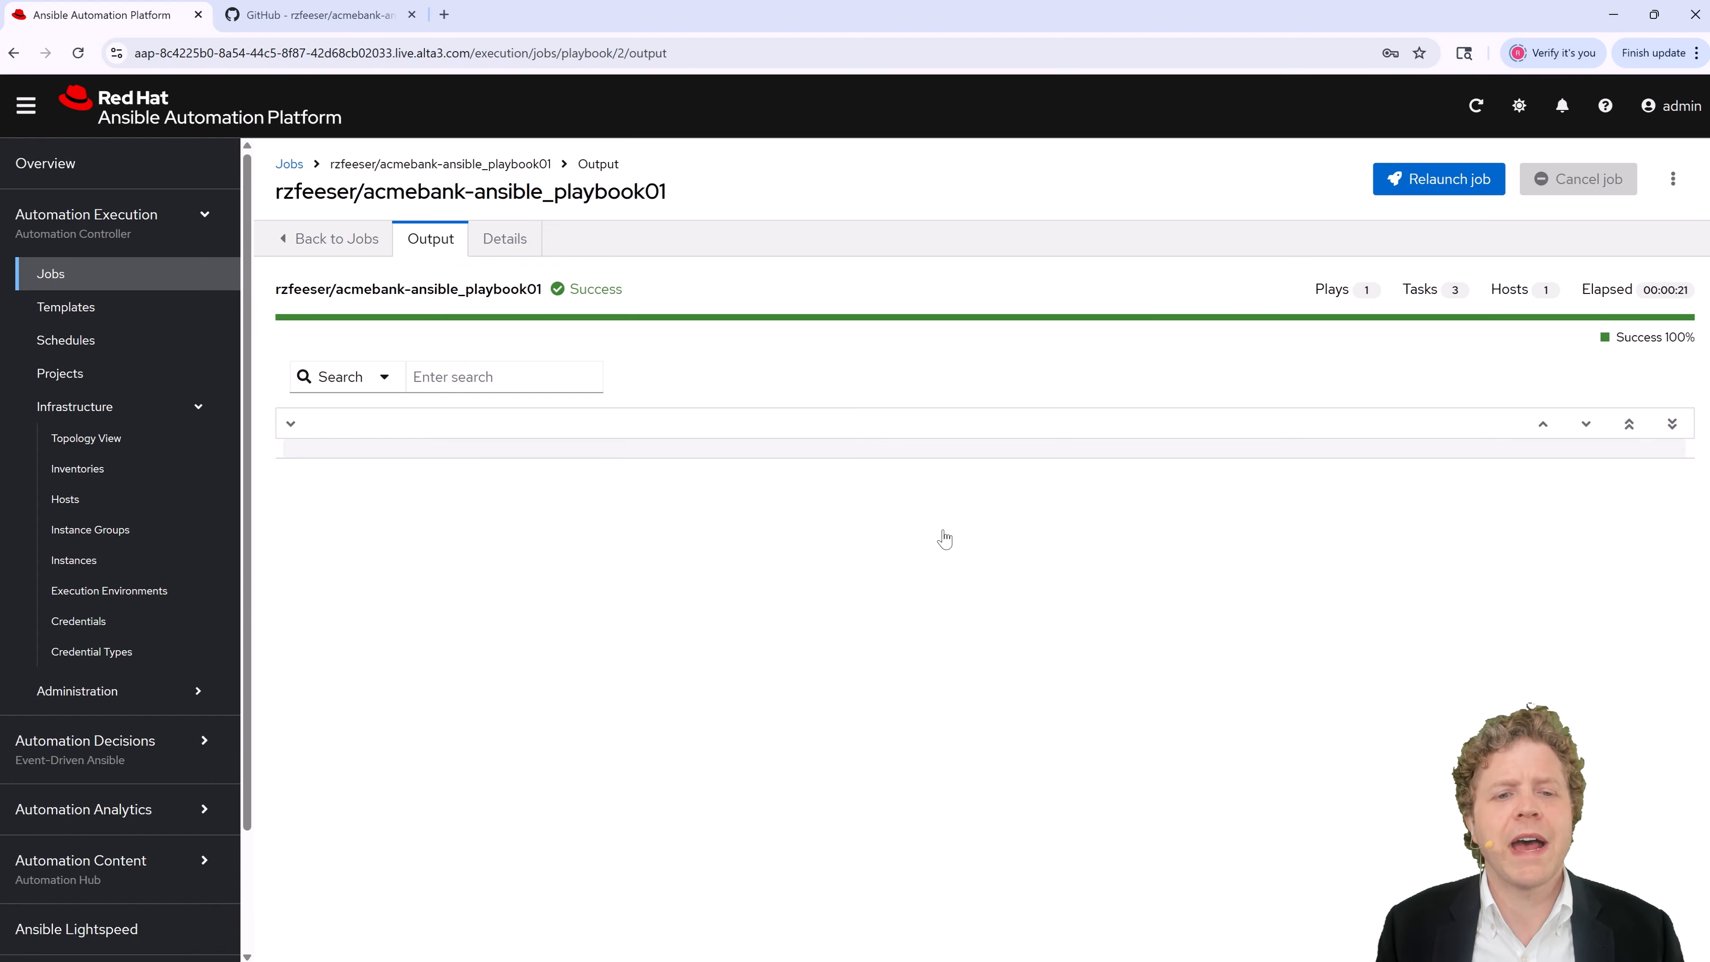
pyautogui.scroll(-5, 908, 538)
pyautogui.scroll(5, 908, 538)
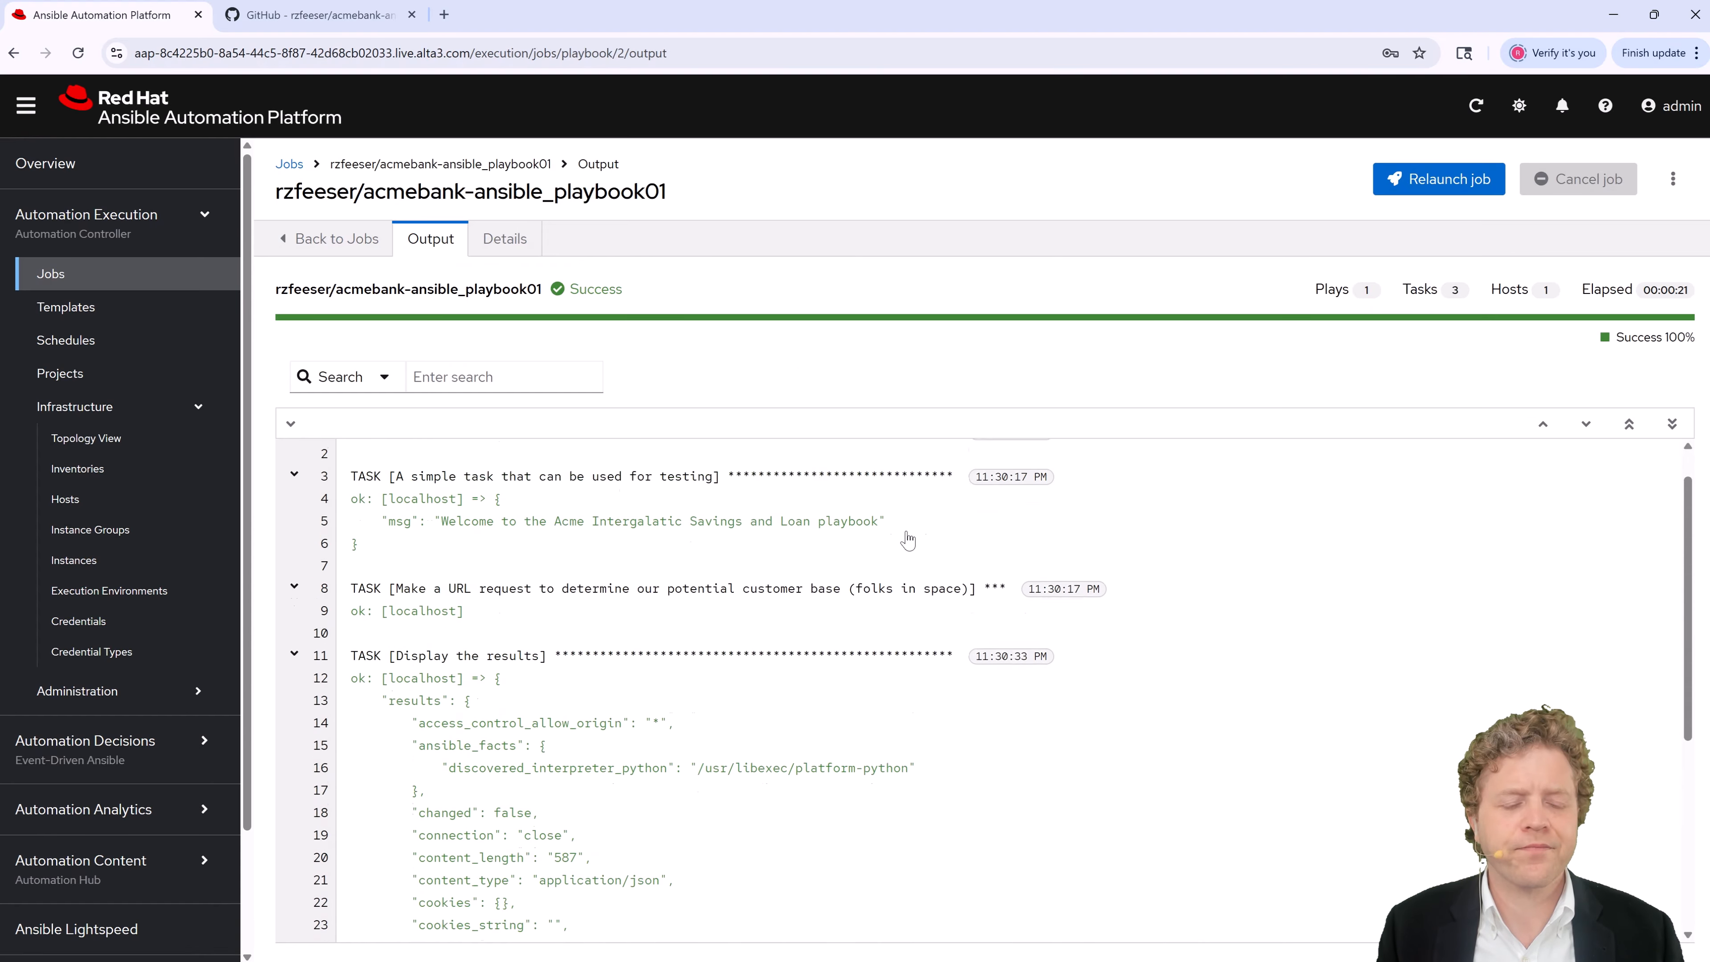